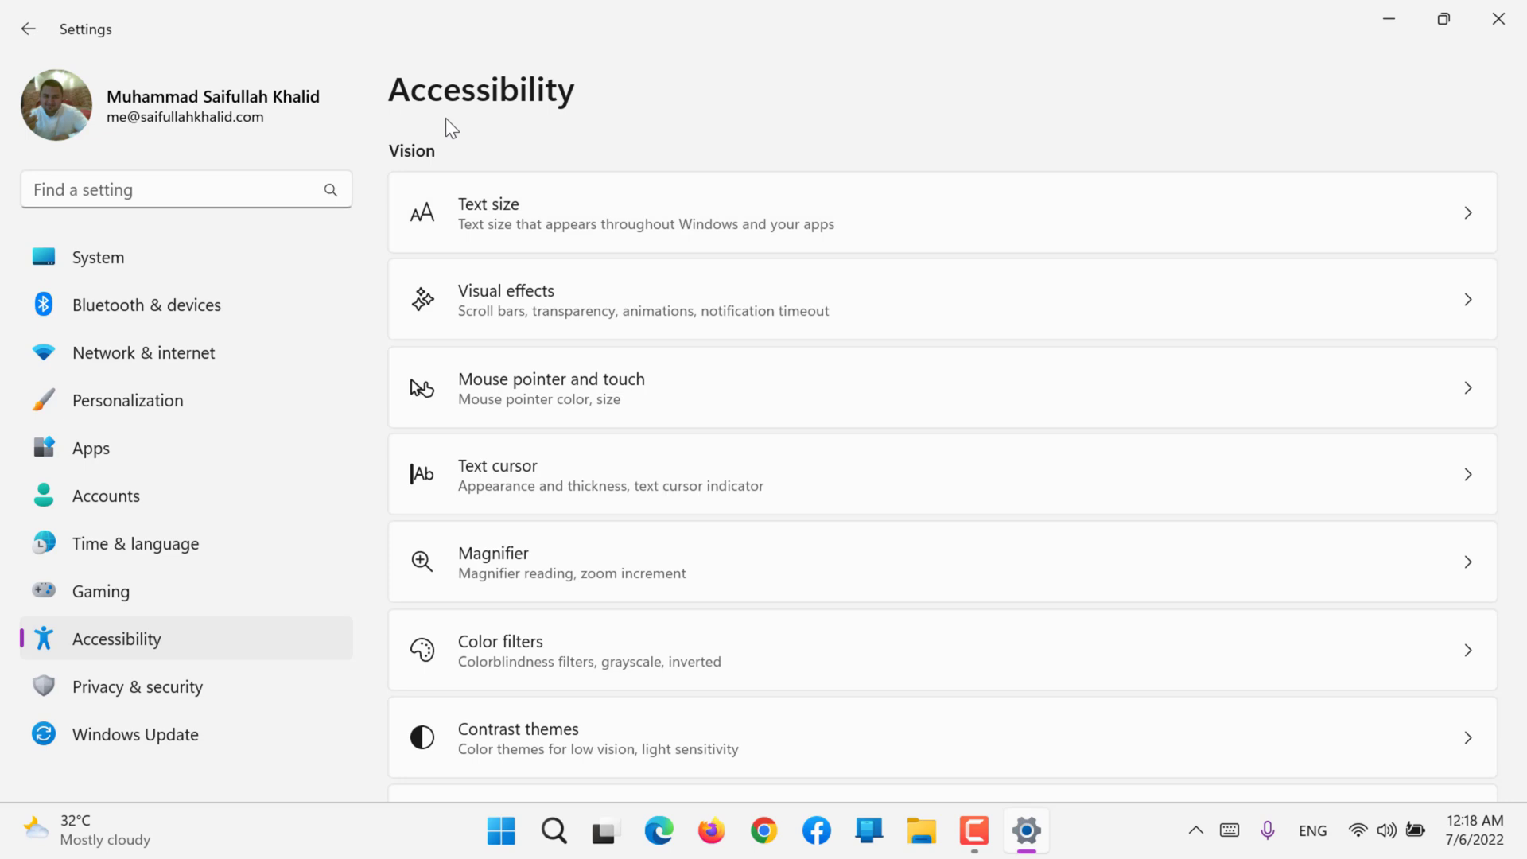
Step: Look through the Vision, Hearing and Interaction categories of the Accessibility settings
{"action": "scroll", "coordinate": [689, 347], "scroll_direction": "down", "scroll_amount": 5}
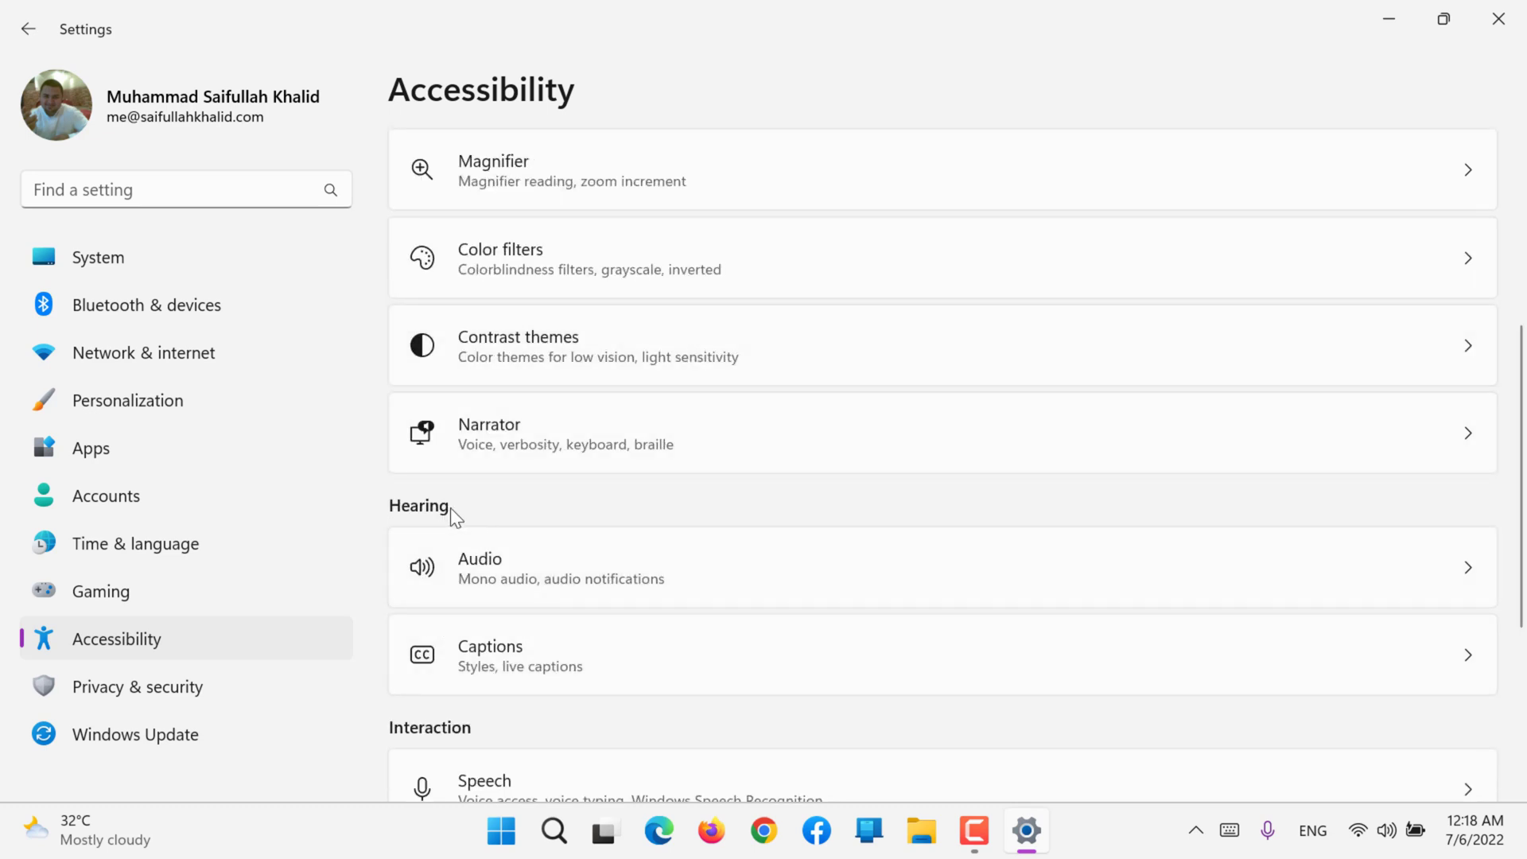
{"action": "scroll", "coordinate": [451, 507], "scroll_direction": "down", "scroll_amount": 3}
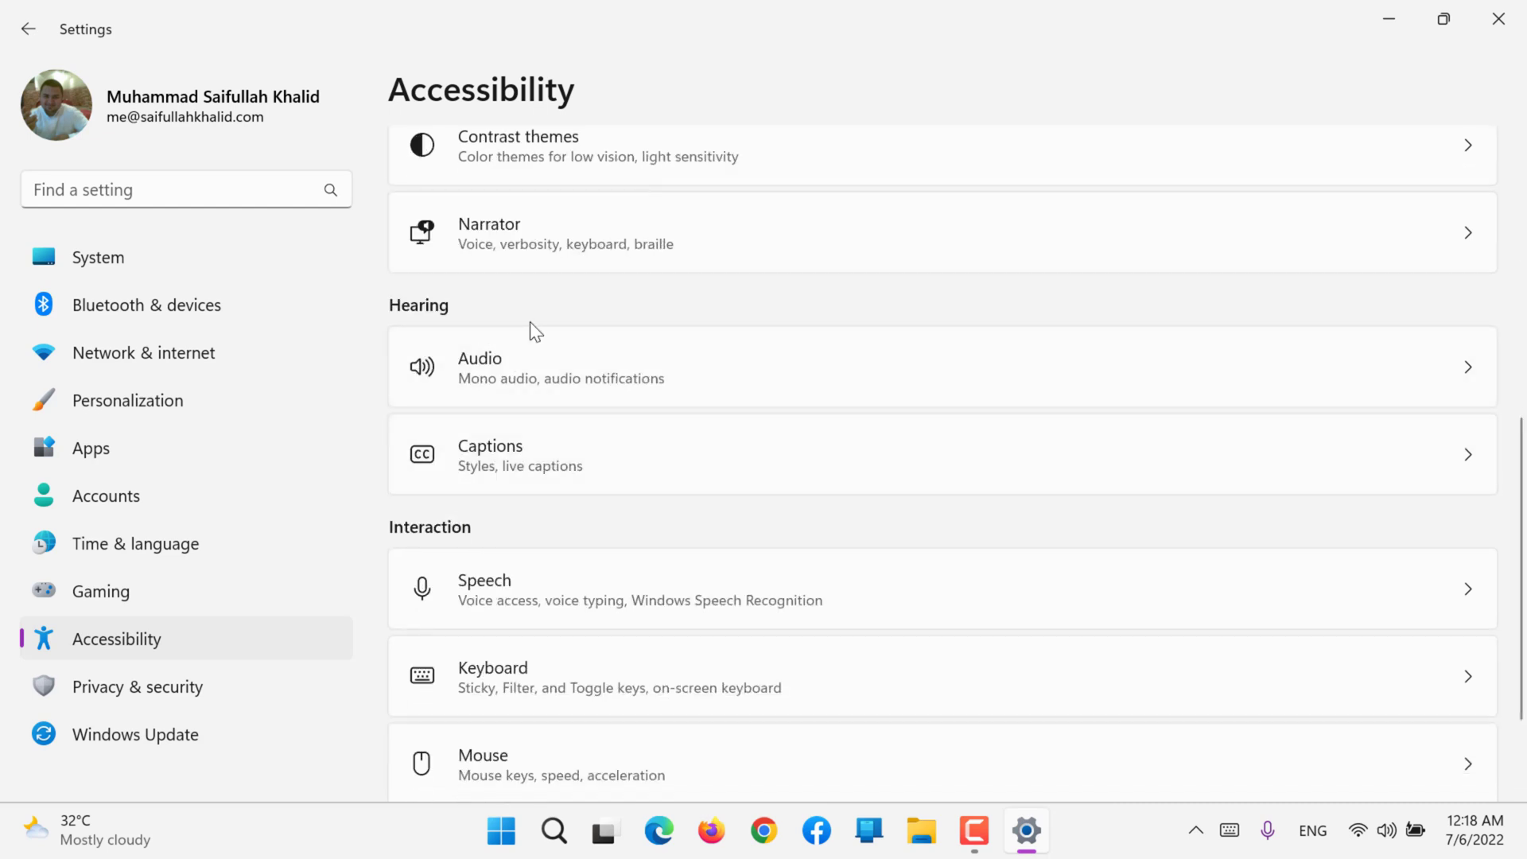
{"action": "scroll", "coordinate": [529, 322], "scroll_direction": "down", "scroll_amount": 2}
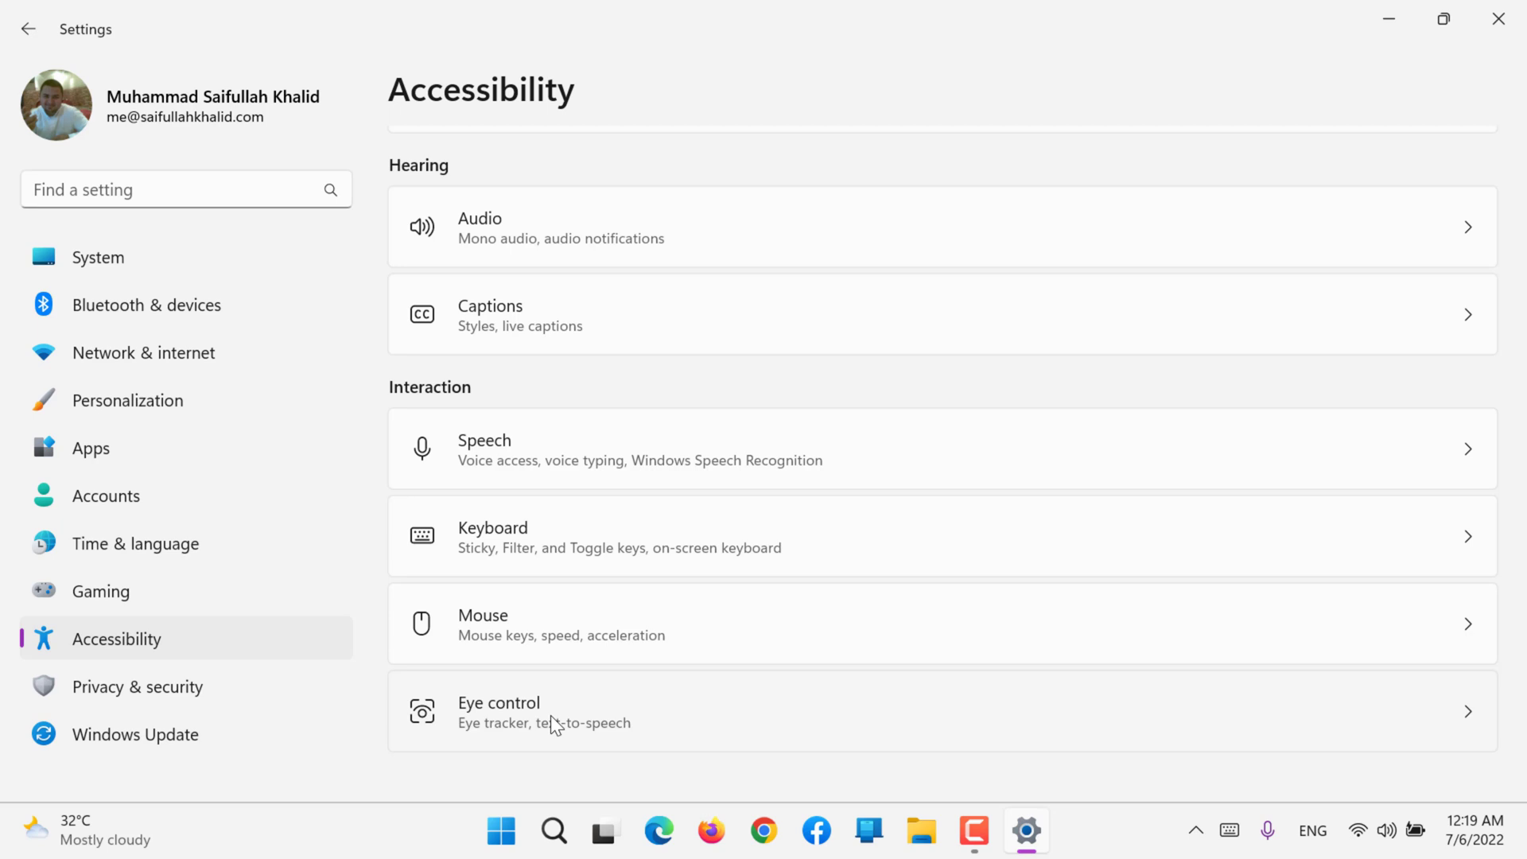
{"action": "scroll", "coordinate": [550, 714], "scroll_direction": "up", "scroll_amount": 2}
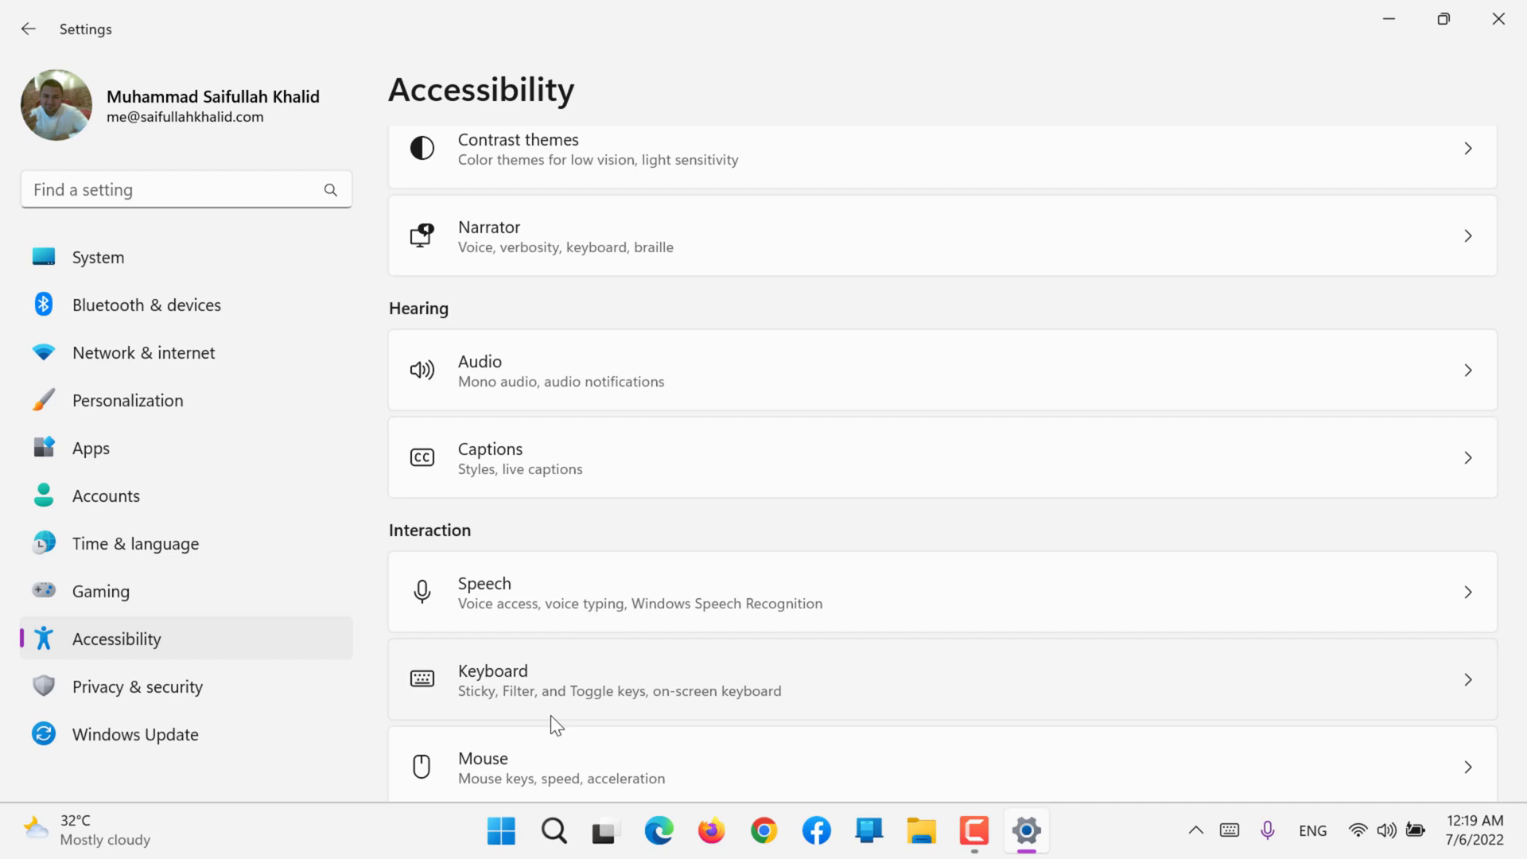
{"action": "scroll", "coordinate": [551, 717], "scroll_direction": "up", "scroll_amount": 6}
{"action": "scroll", "coordinate": [550, 714], "scroll_direction": "up", "scroll_amount": 1}
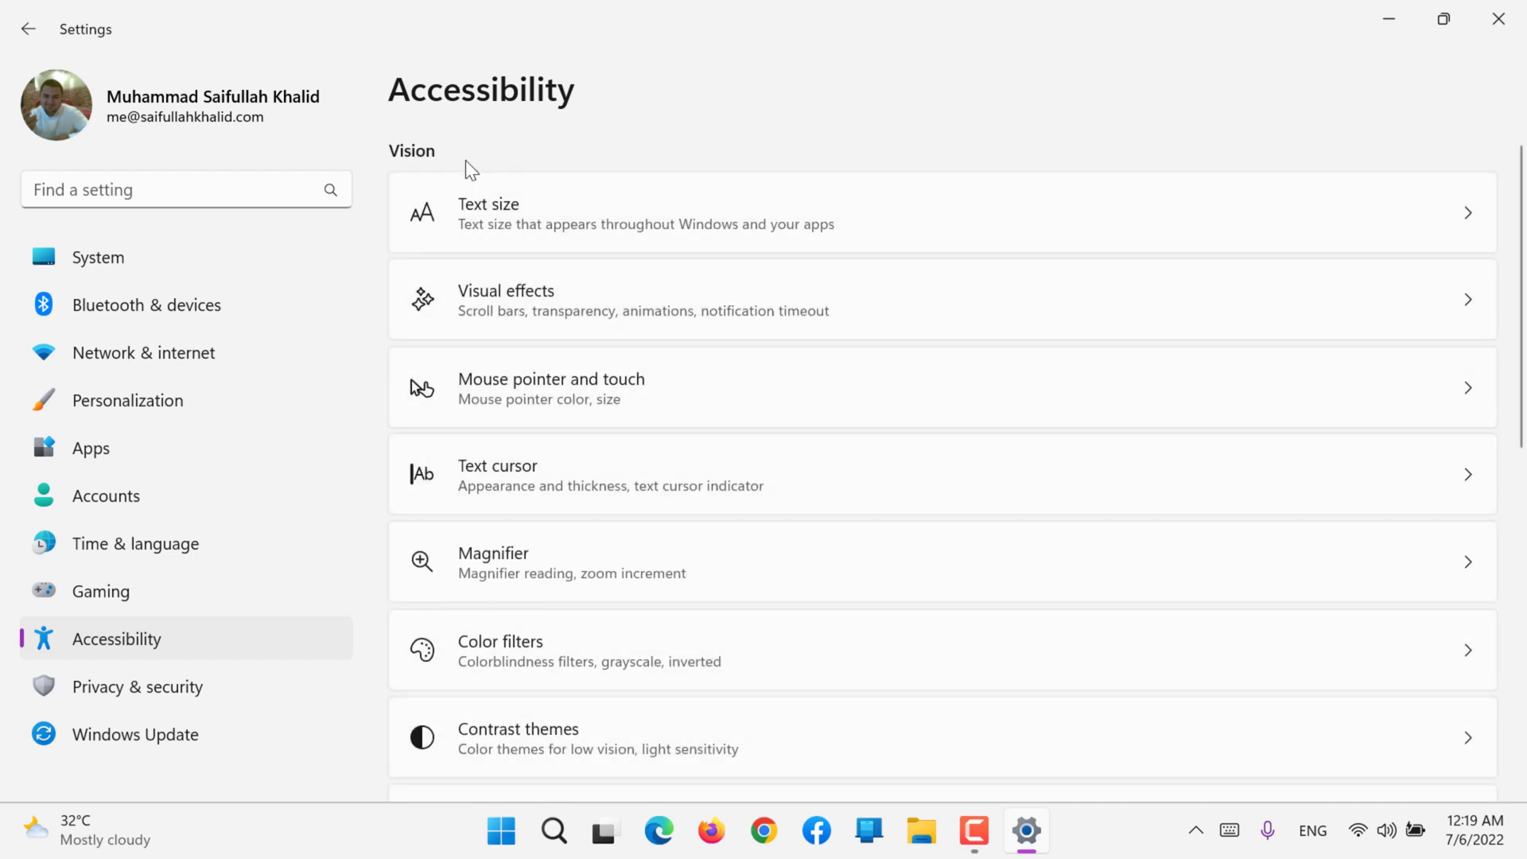
{"action": "scroll", "coordinate": [546, 237], "scroll_direction": "down", "scroll_amount": 10}
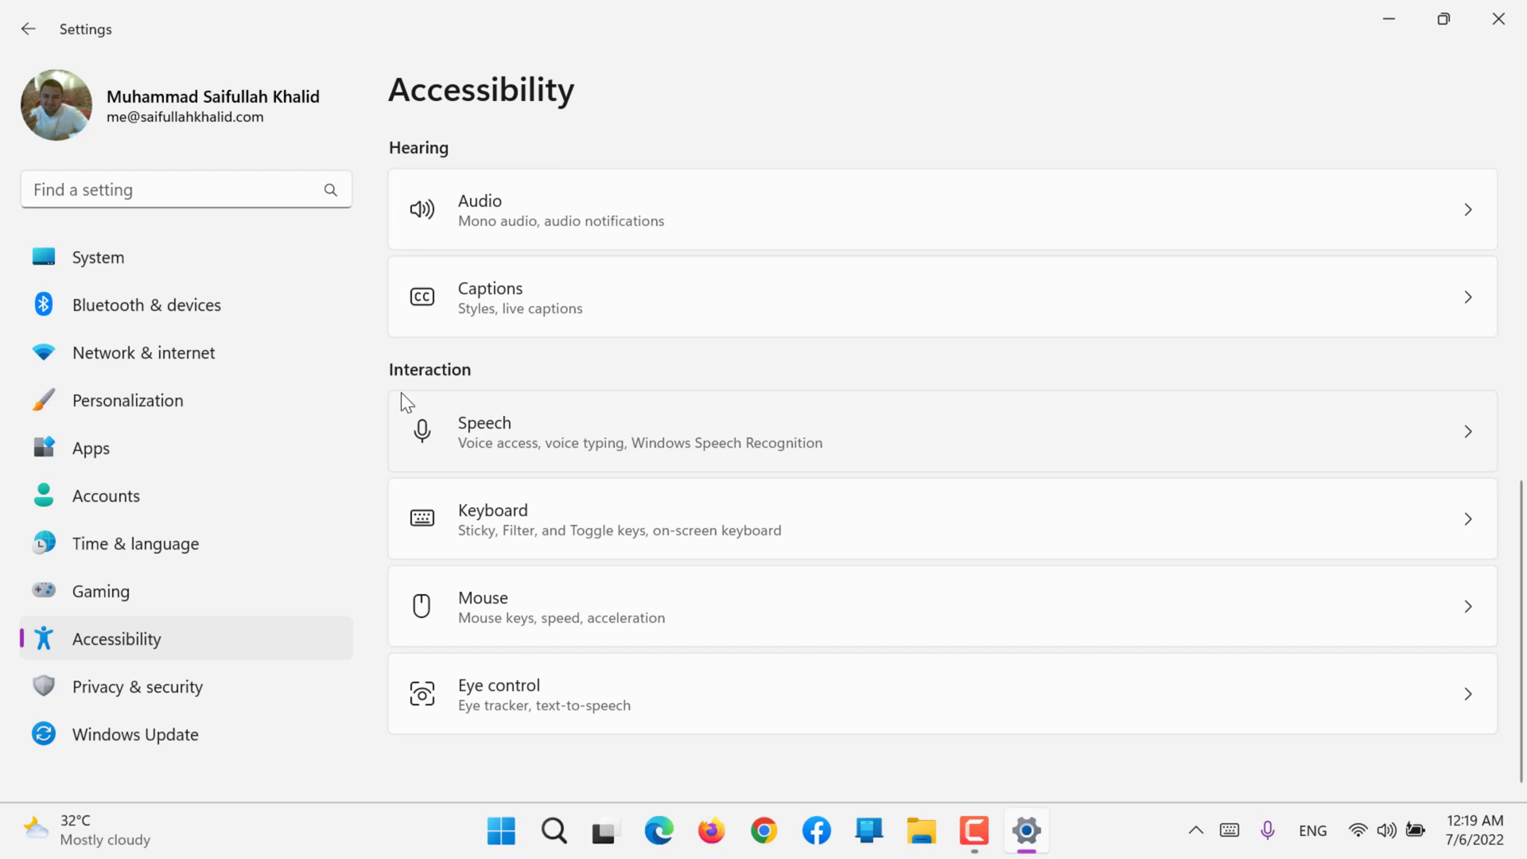
{"action": "scroll", "coordinate": [401, 393], "scroll_direction": "up", "scroll_amount": 10}
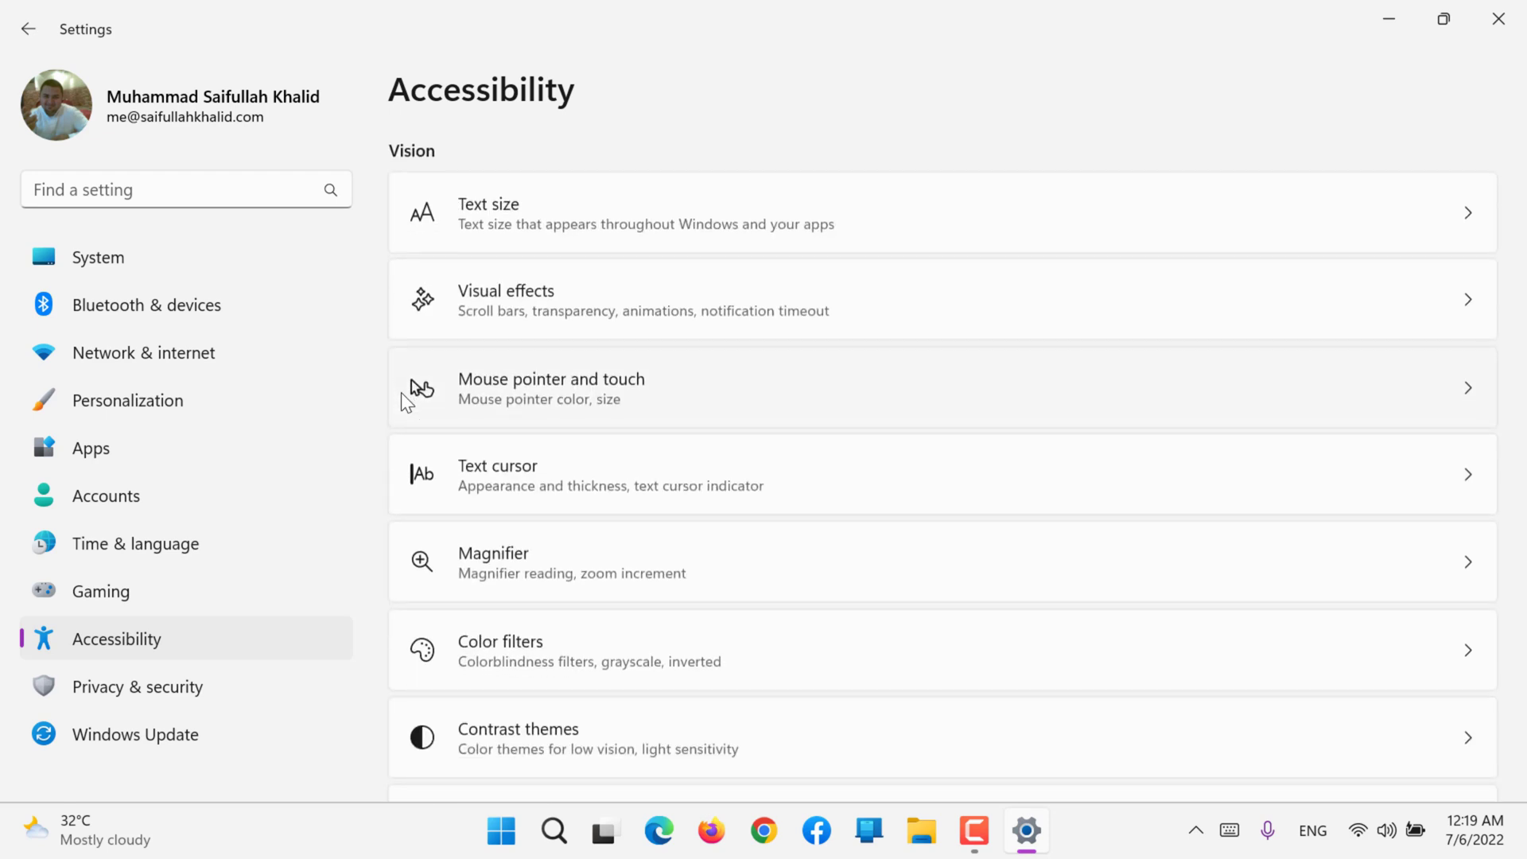
Step: Enlarge the system text size to about the middle of its range and apply it
{"action": "left_click", "coordinate": [480, 217]}
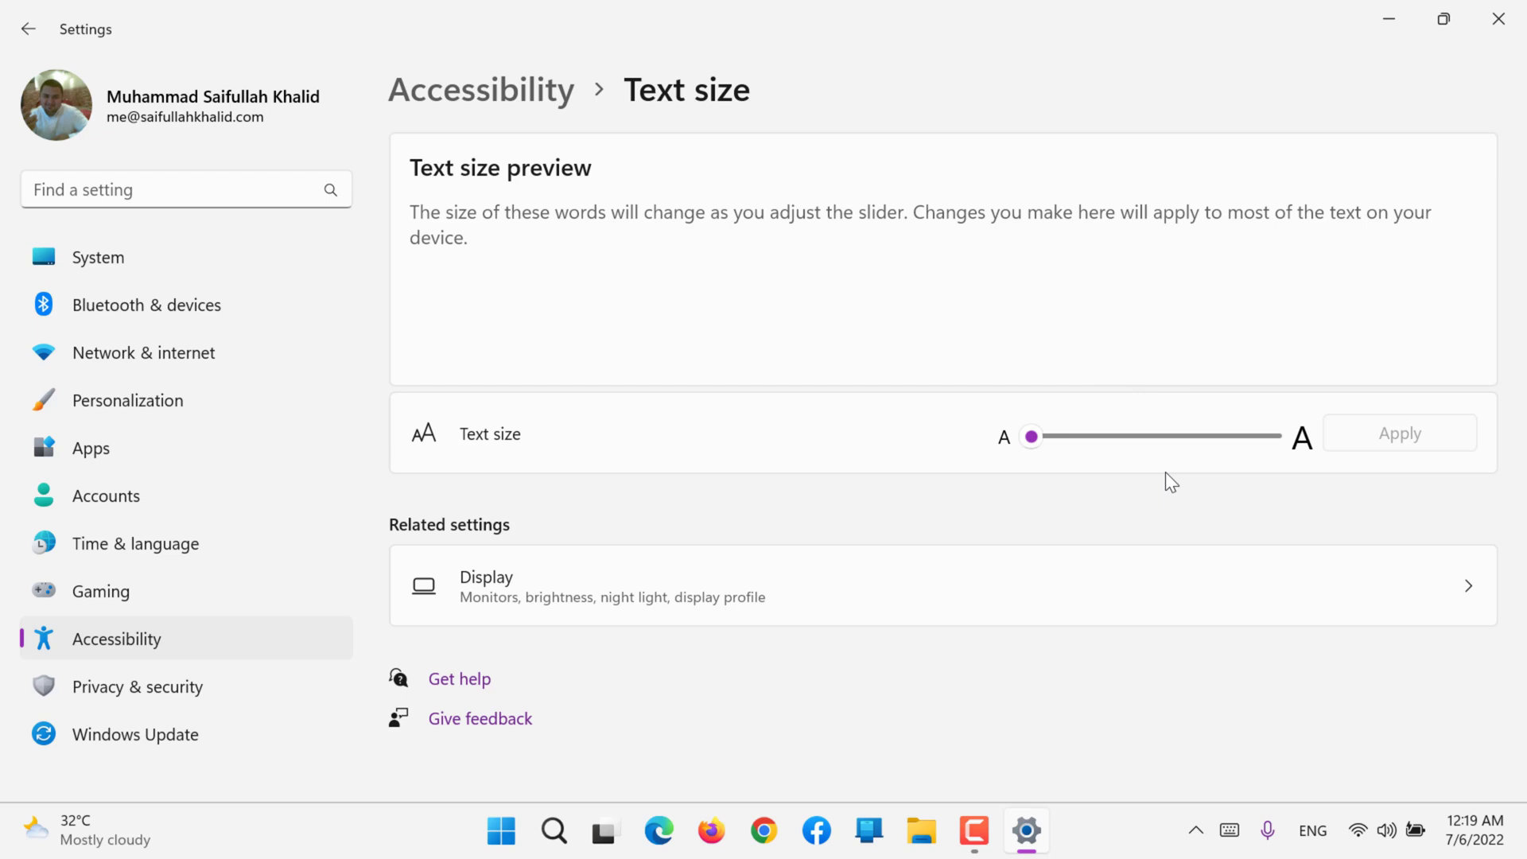
{"action": "left_click_drag", "start_coordinate": [1037, 439], "coordinate": [1149, 475]}
{"action": "left_click", "coordinate": [1393, 435]}
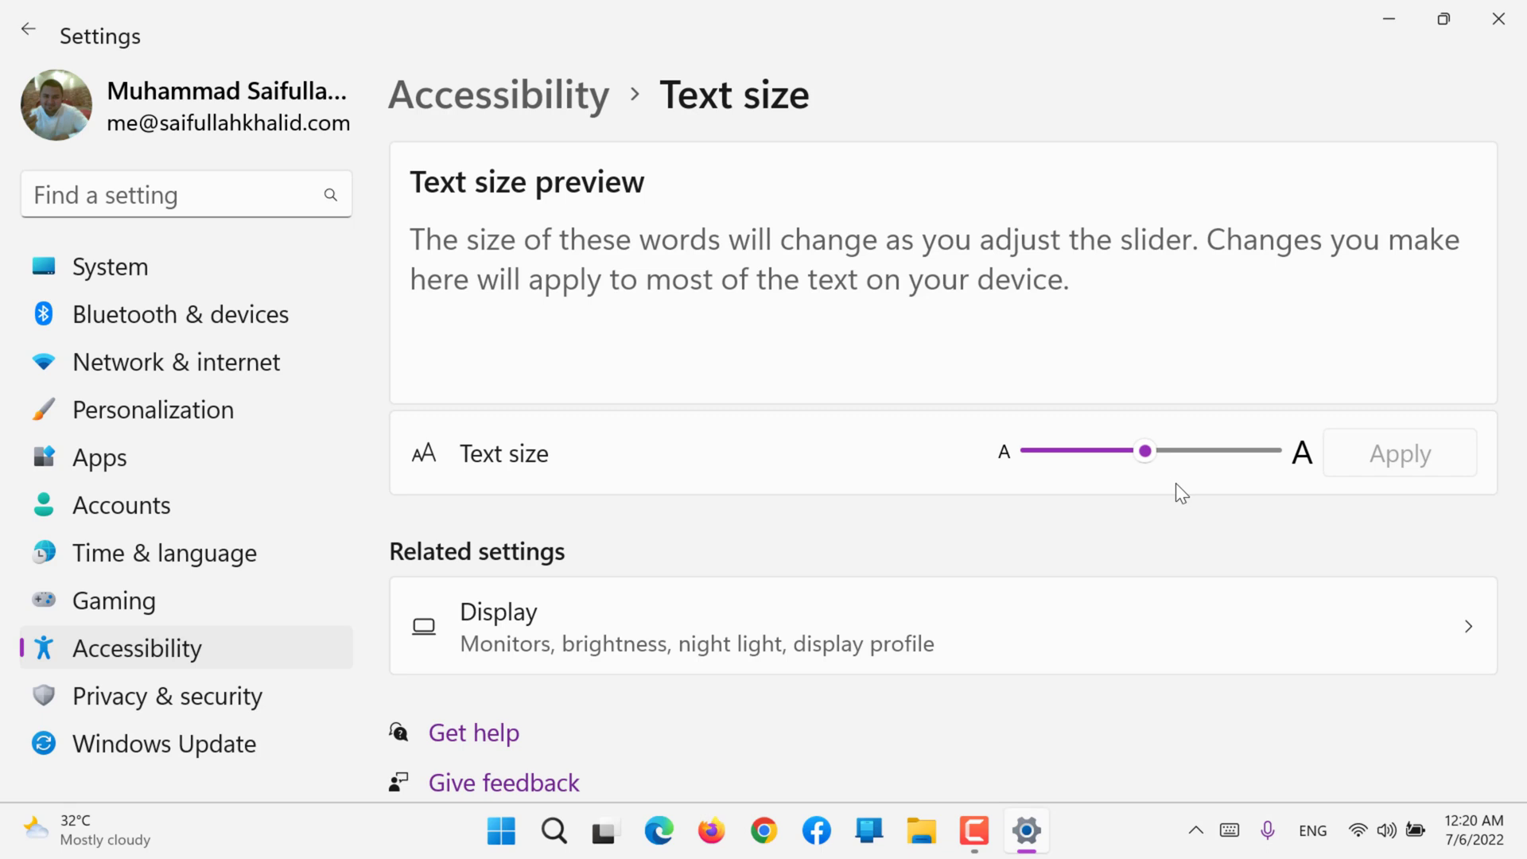
Step: Set the text size back to its smallest value and apply it
{"action": "left_click_drag", "start_coordinate": [1153, 453], "coordinate": [998, 447]}
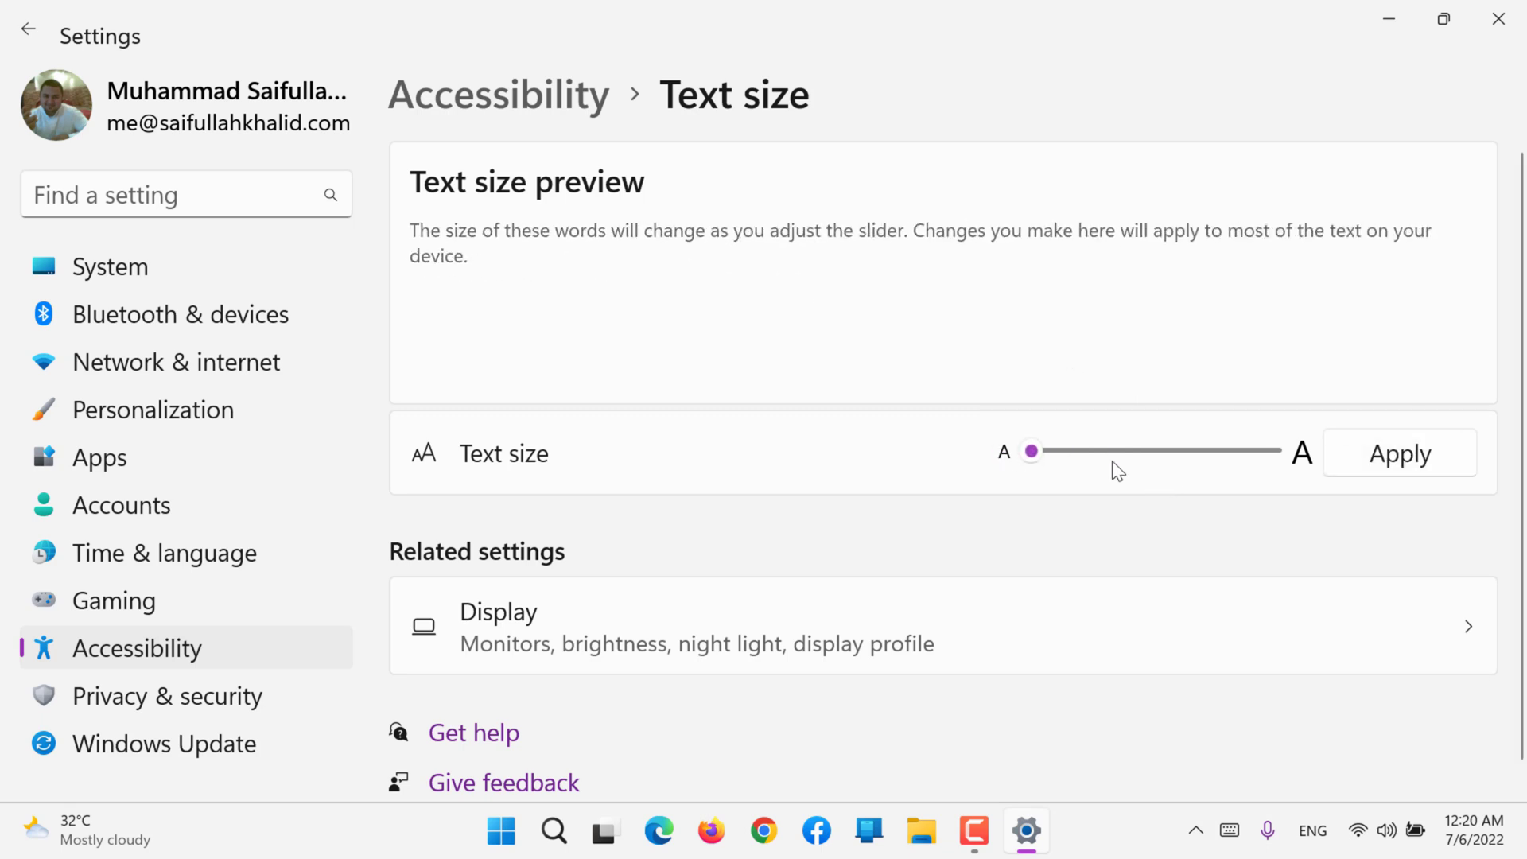
{"action": "left_click", "coordinate": [1388, 467]}
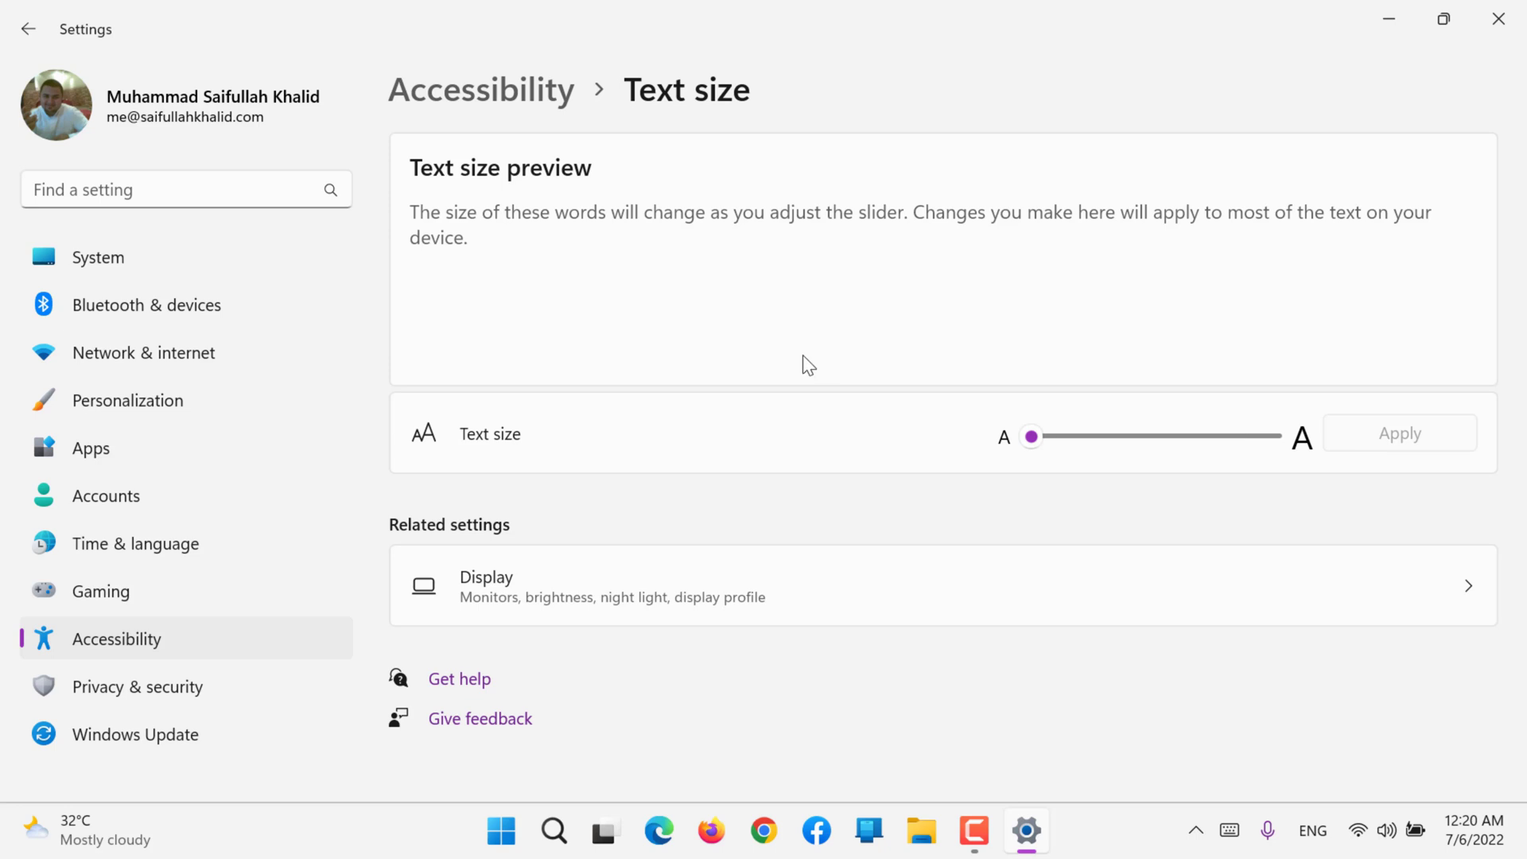
Step: Open the Visual effects accessibility settings and look through the available options
{"action": "left_click", "coordinate": [470, 105]}
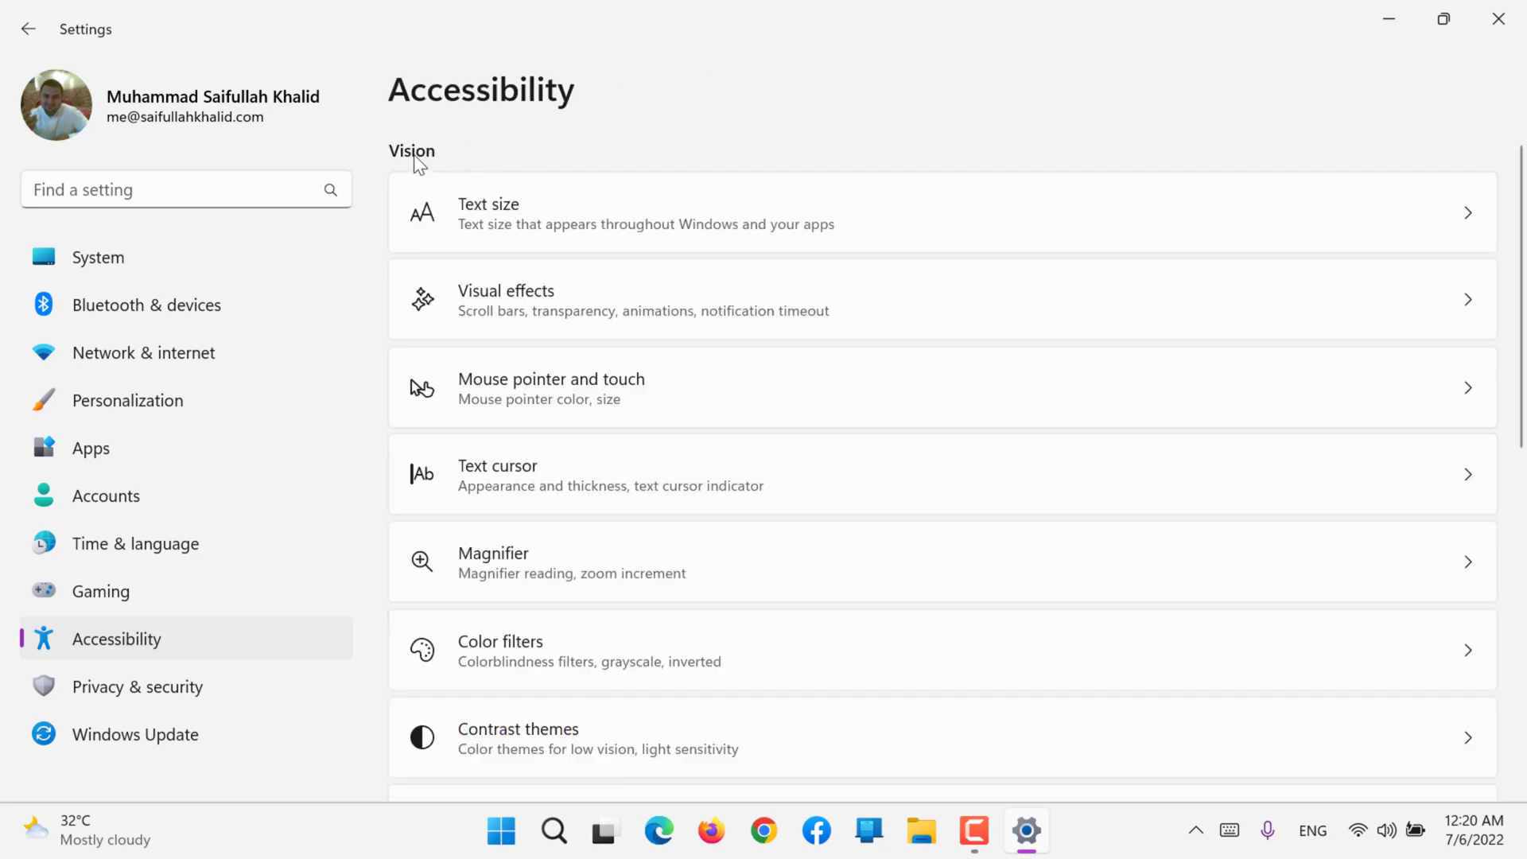
{"action": "left_click", "coordinate": [465, 307]}
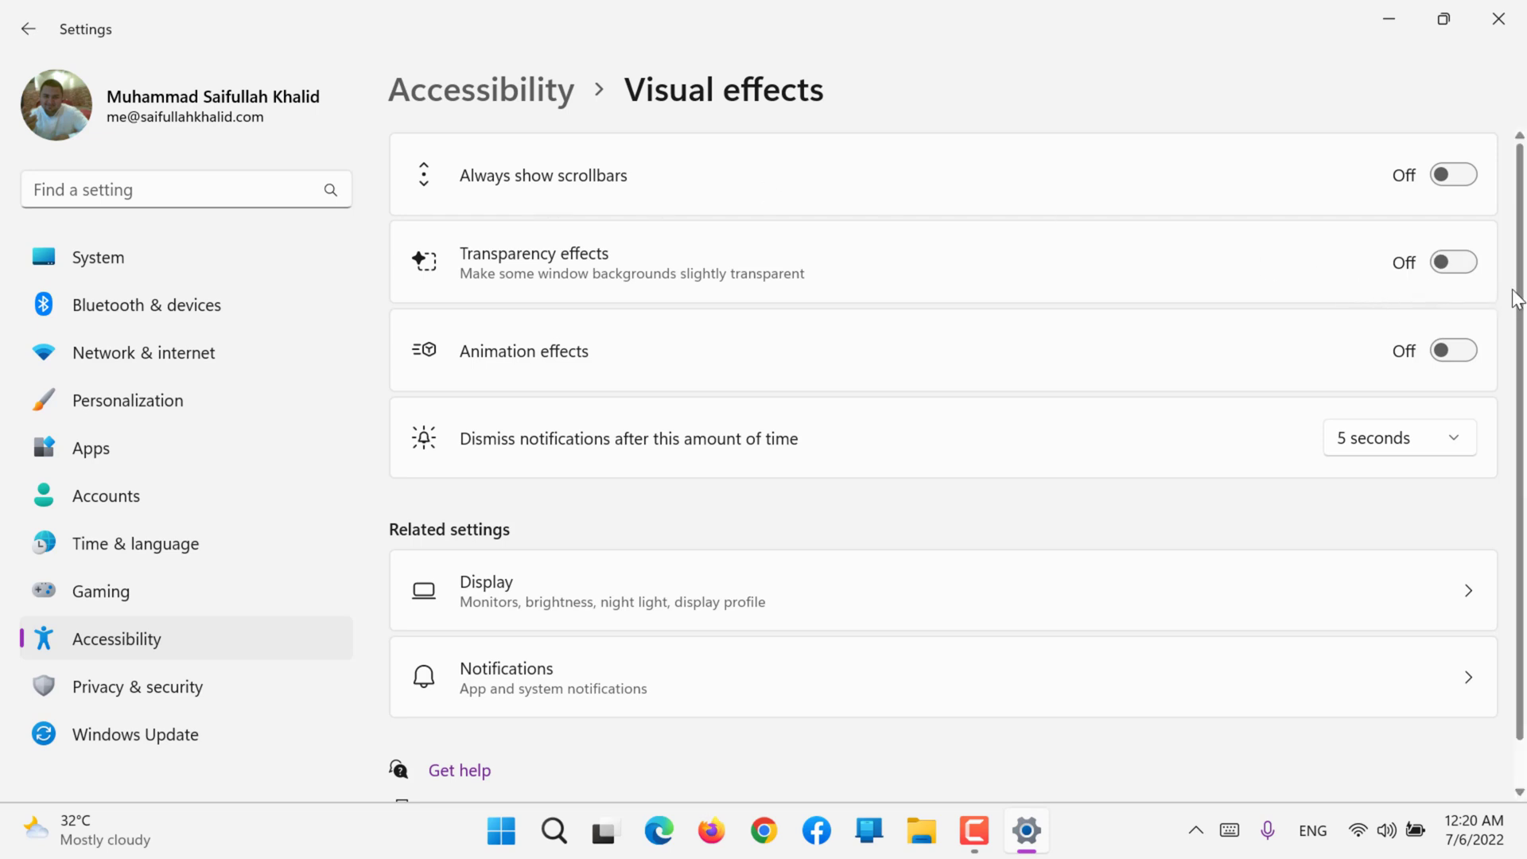
{"action": "scroll", "coordinate": [1477, 351], "scroll_direction": "down", "scroll_amount": 2}
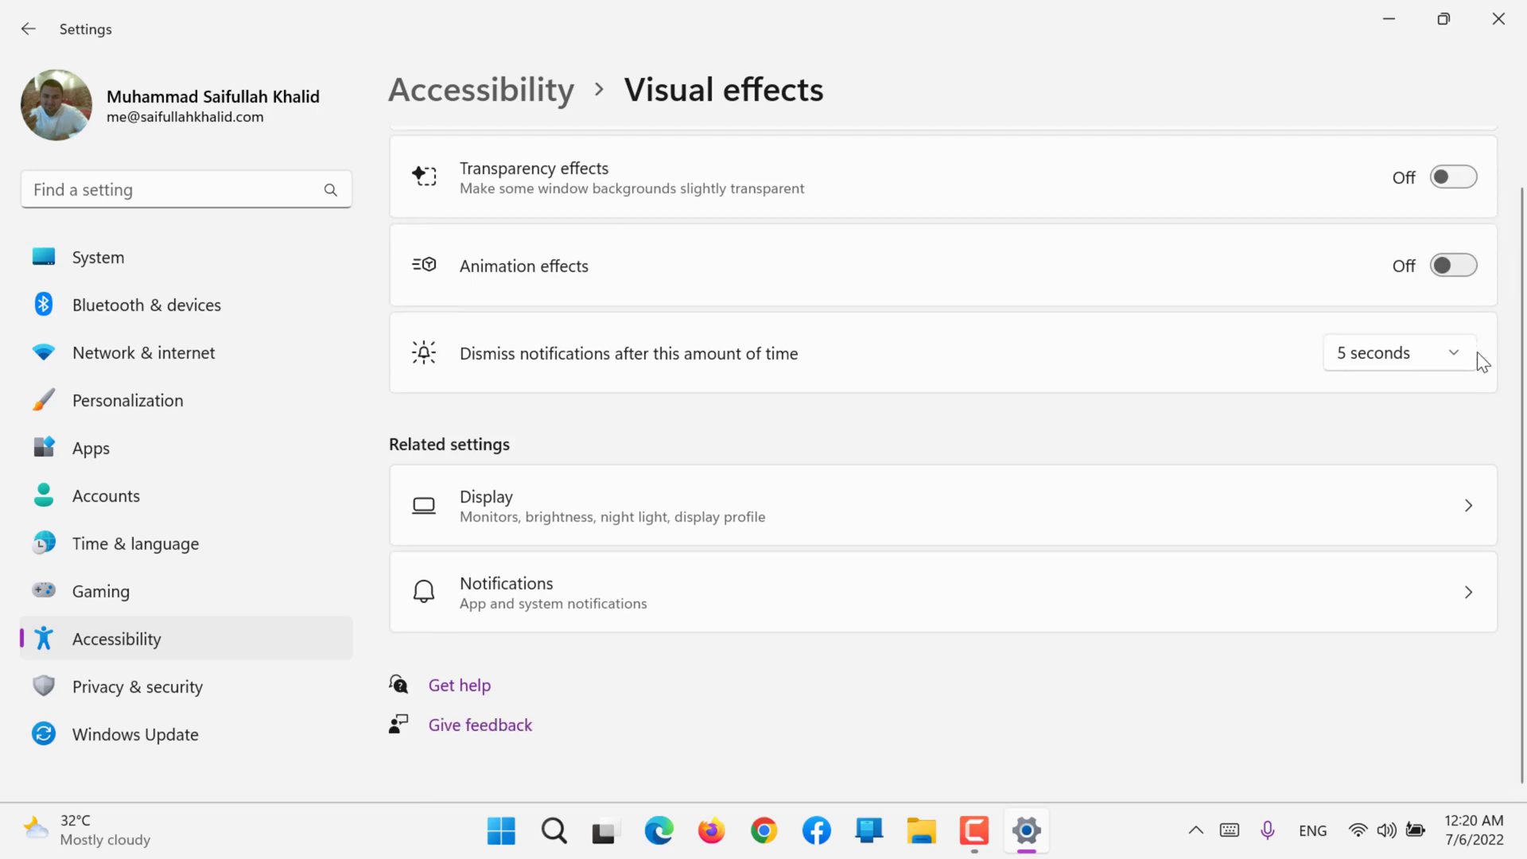
{"action": "scroll", "coordinate": [1523, 230], "scroll_direction": "down", "scroll_amount": 1}
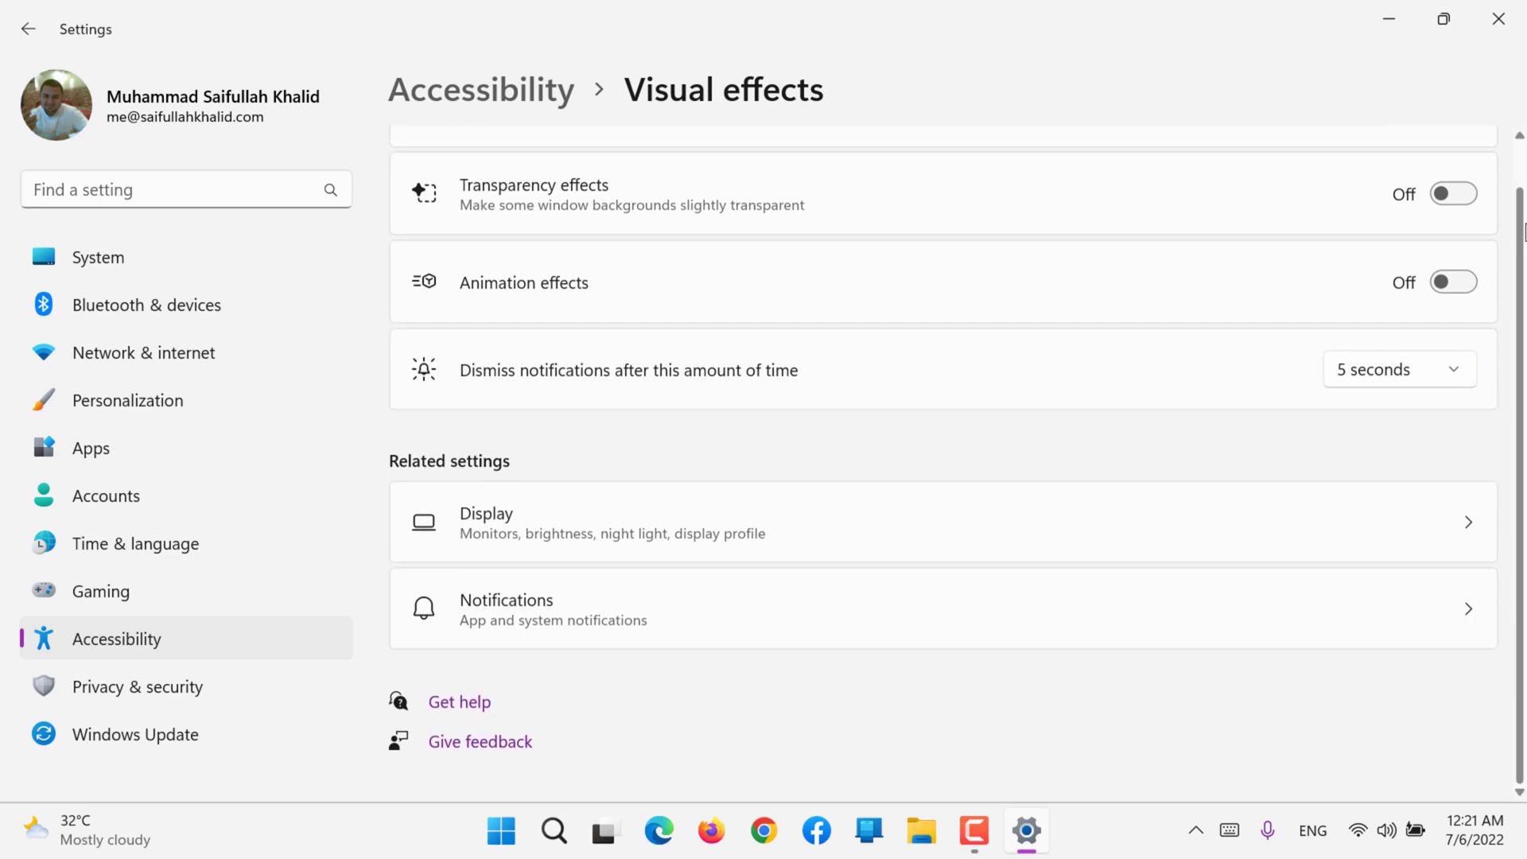
{"action": "scroll", "coordinate": [1479, 227], "scroll_direction": "up", "scroll_amount": 3}
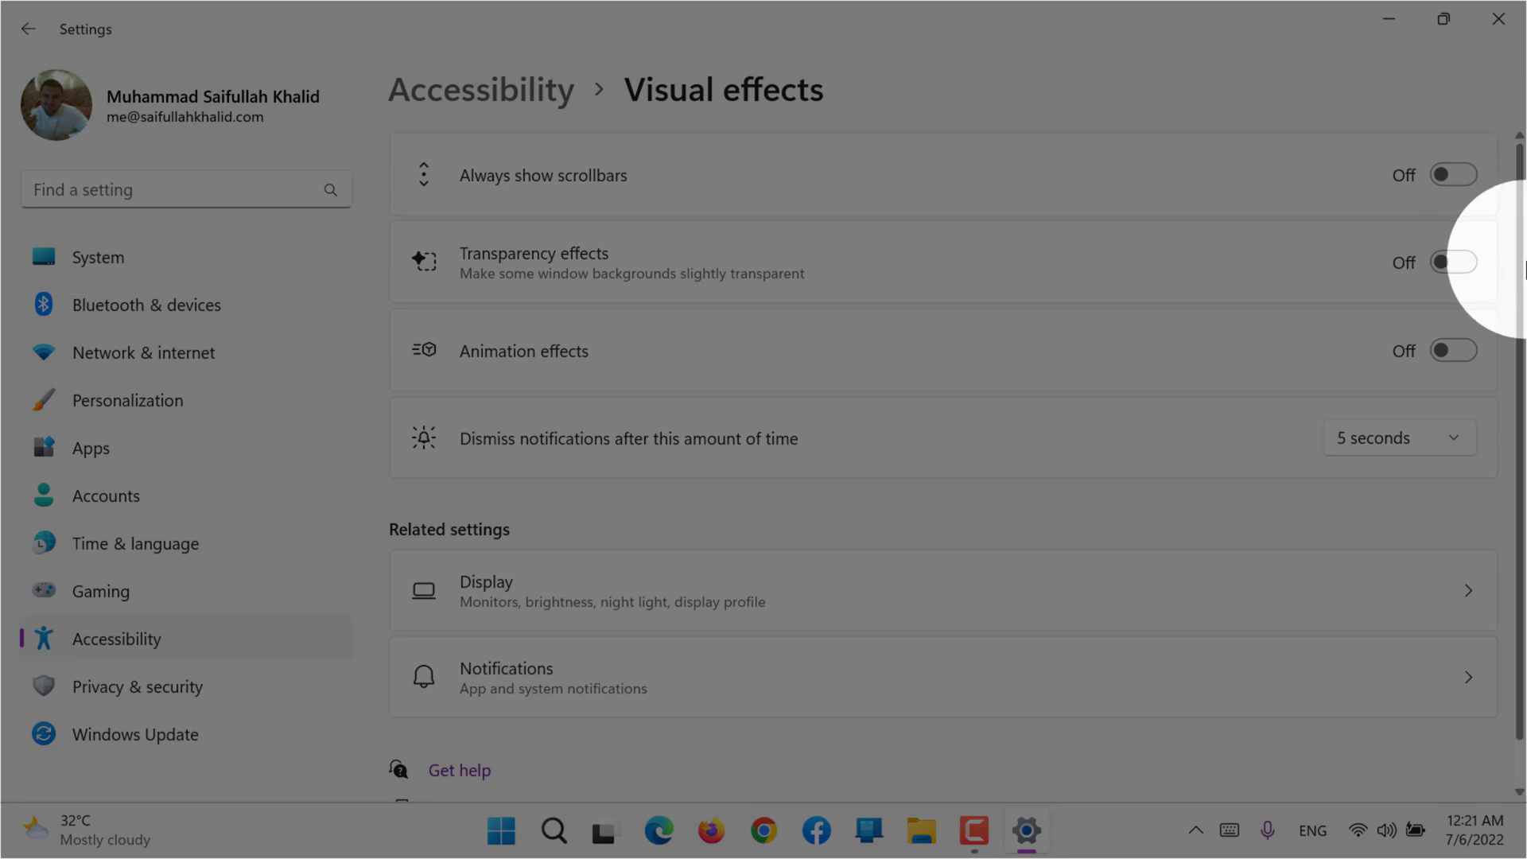
Step: Try out Always show scrollbars by turning it on and back off
{"action": "left_click", "coordinate": [1440, 180]}
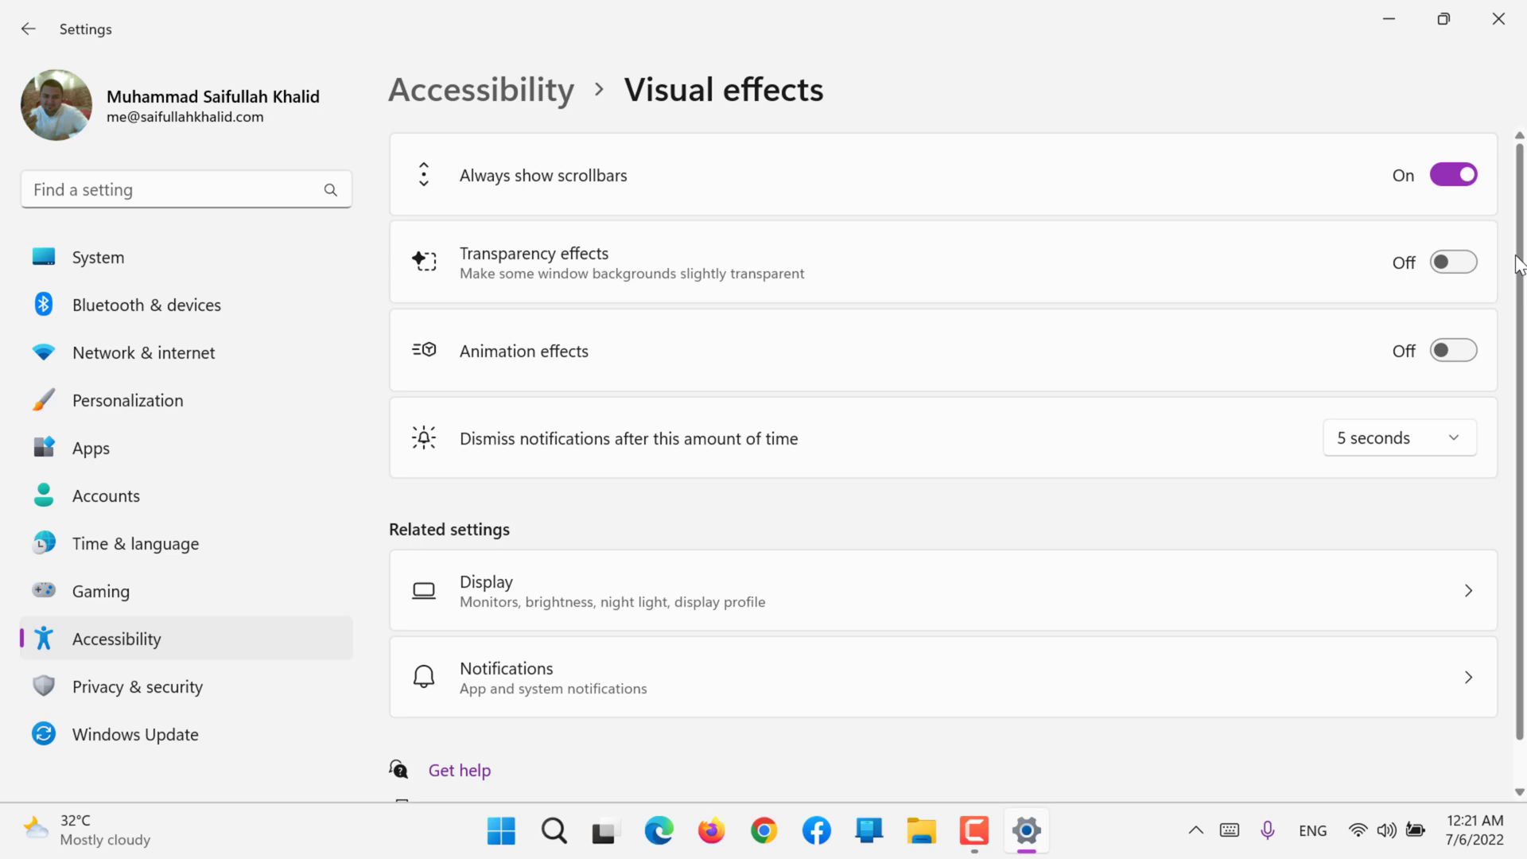
{"action": "left_click", "coordinate": [1464, 181]}
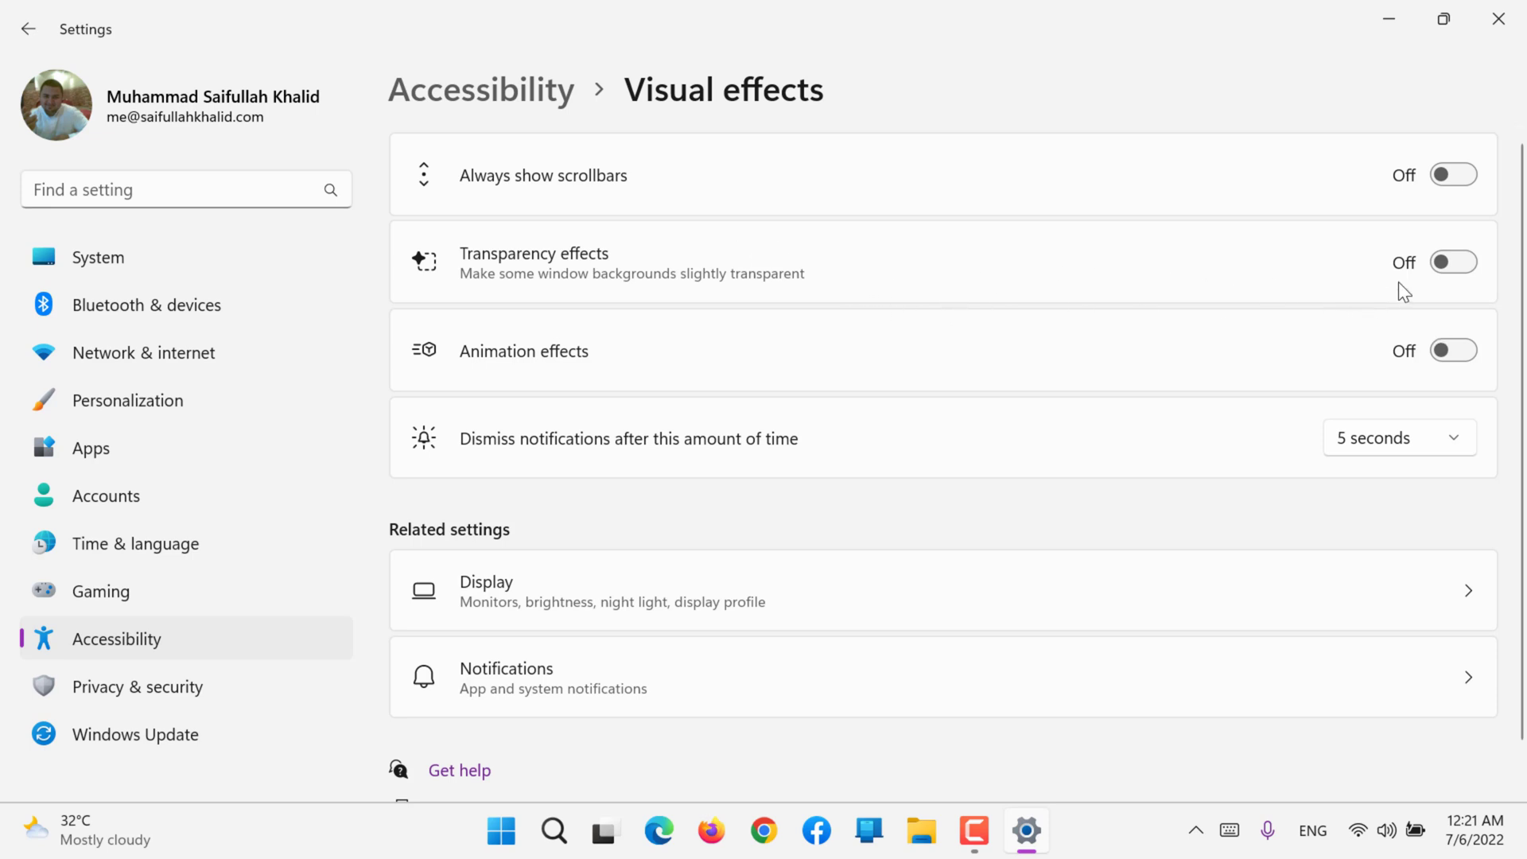
Step: Turn on Transparency effects, check the look on the desktop, and return to the Visual effects settings
{"action": "left_click", "coordinate": [1445, 262]}
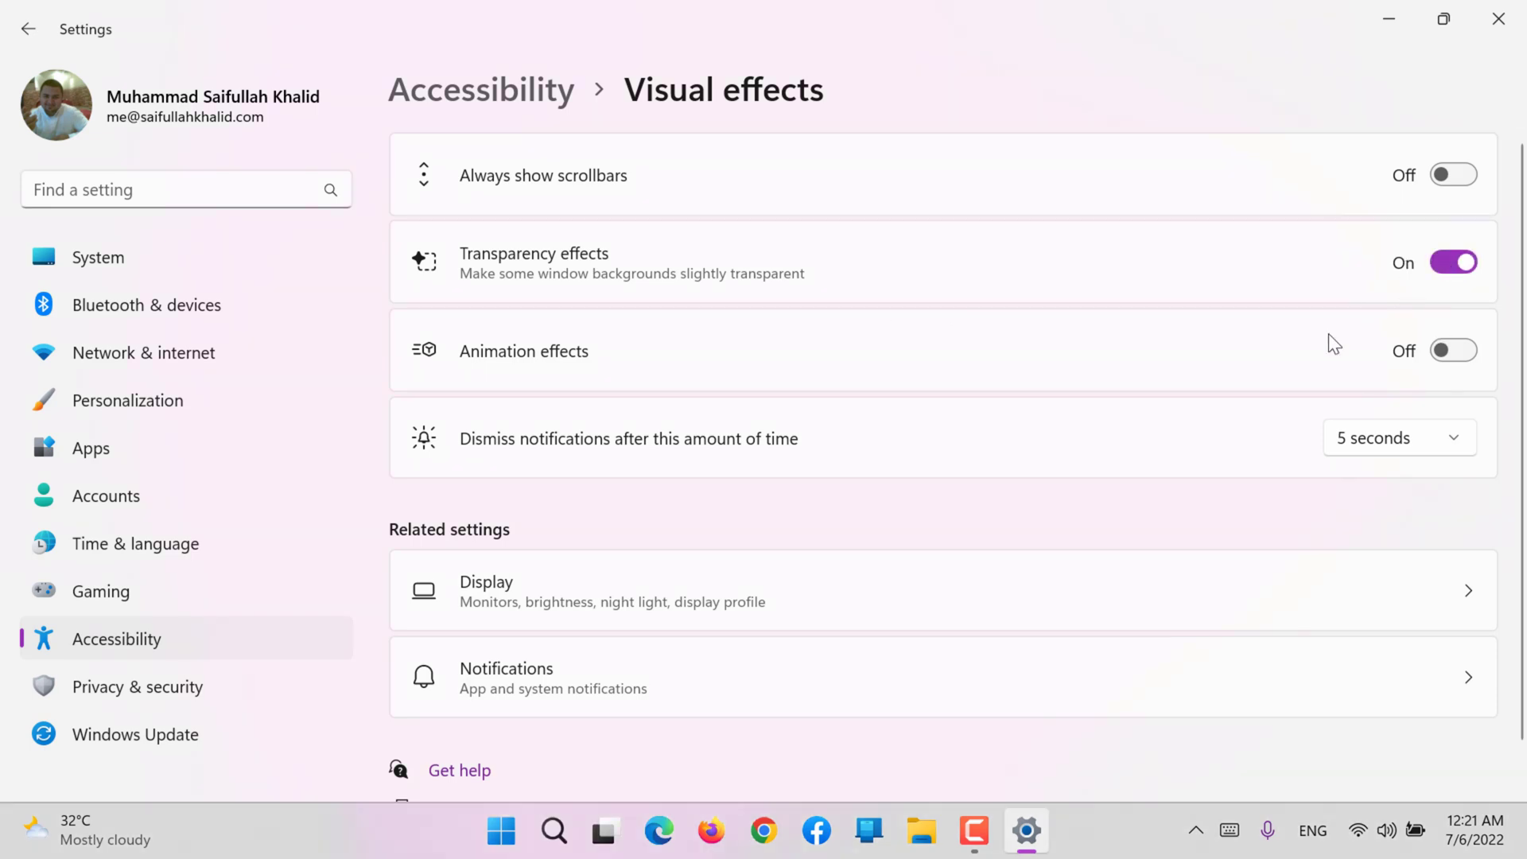
{"action": "left_click", "coordinate": [1107, 824]}
{"action": "left_click", "coordinate": [1034, 836]}
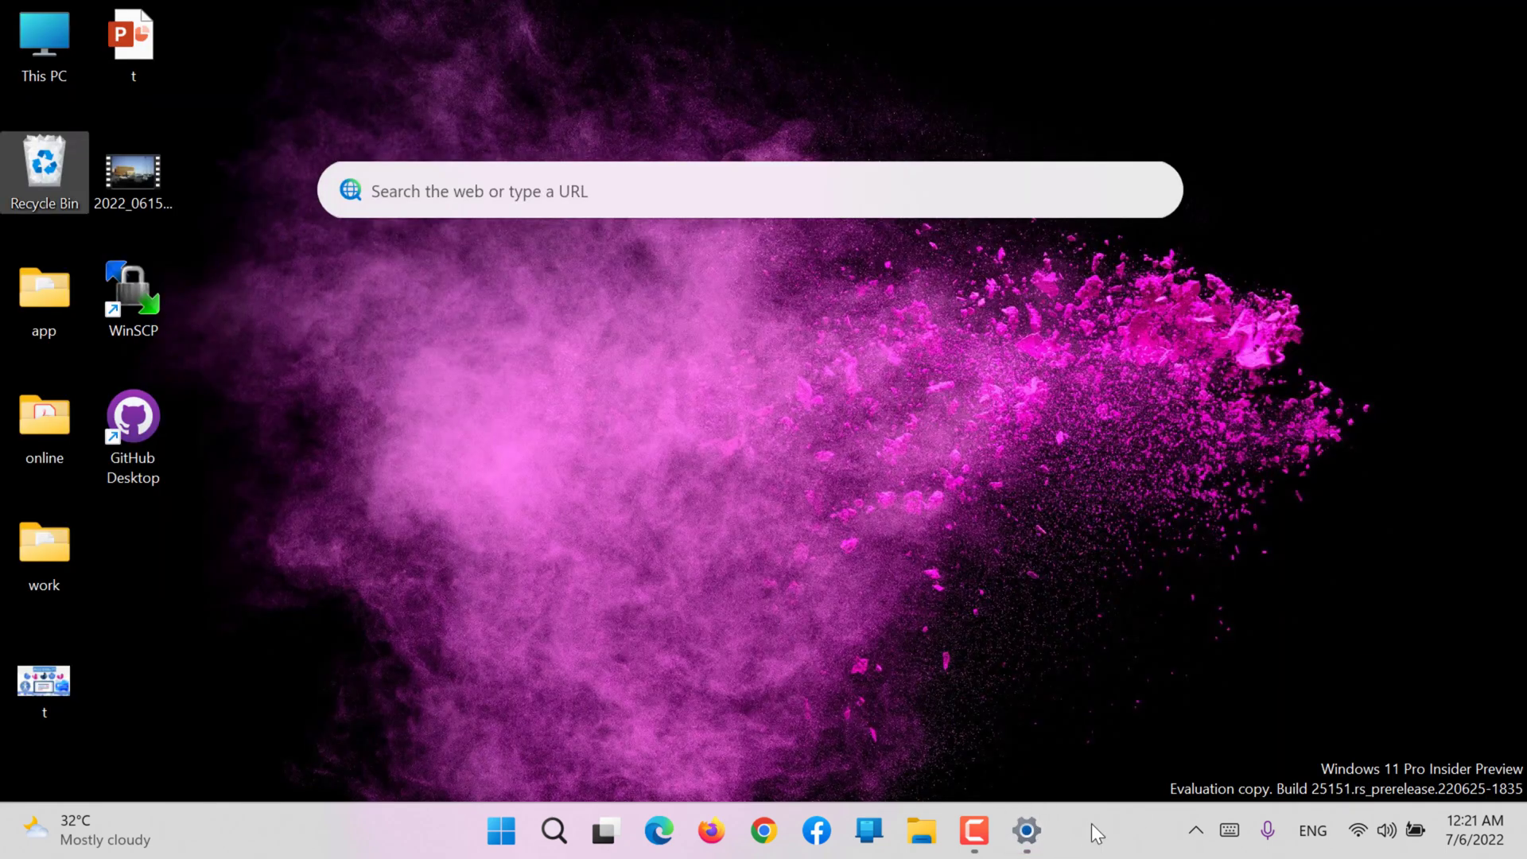
{"action": "left_click", "coordinate": [1025, 830]}
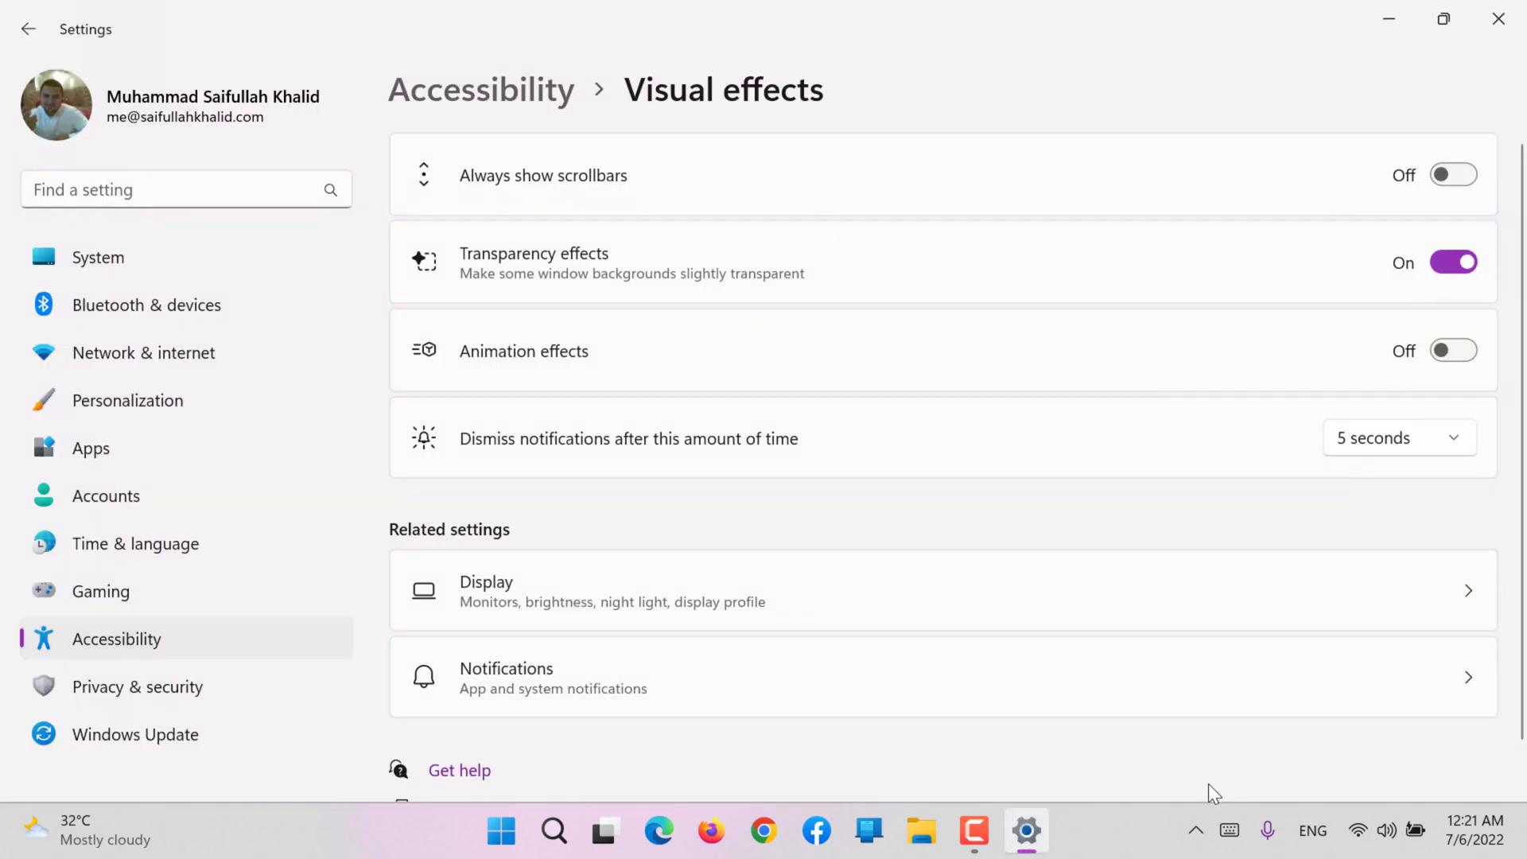
Step: Compare Transparency effects off and on, leave it off, and turn on Animation effects
{"action": "key", "text": "ctrl"}
{"action": "key", "text": "ctrl"}
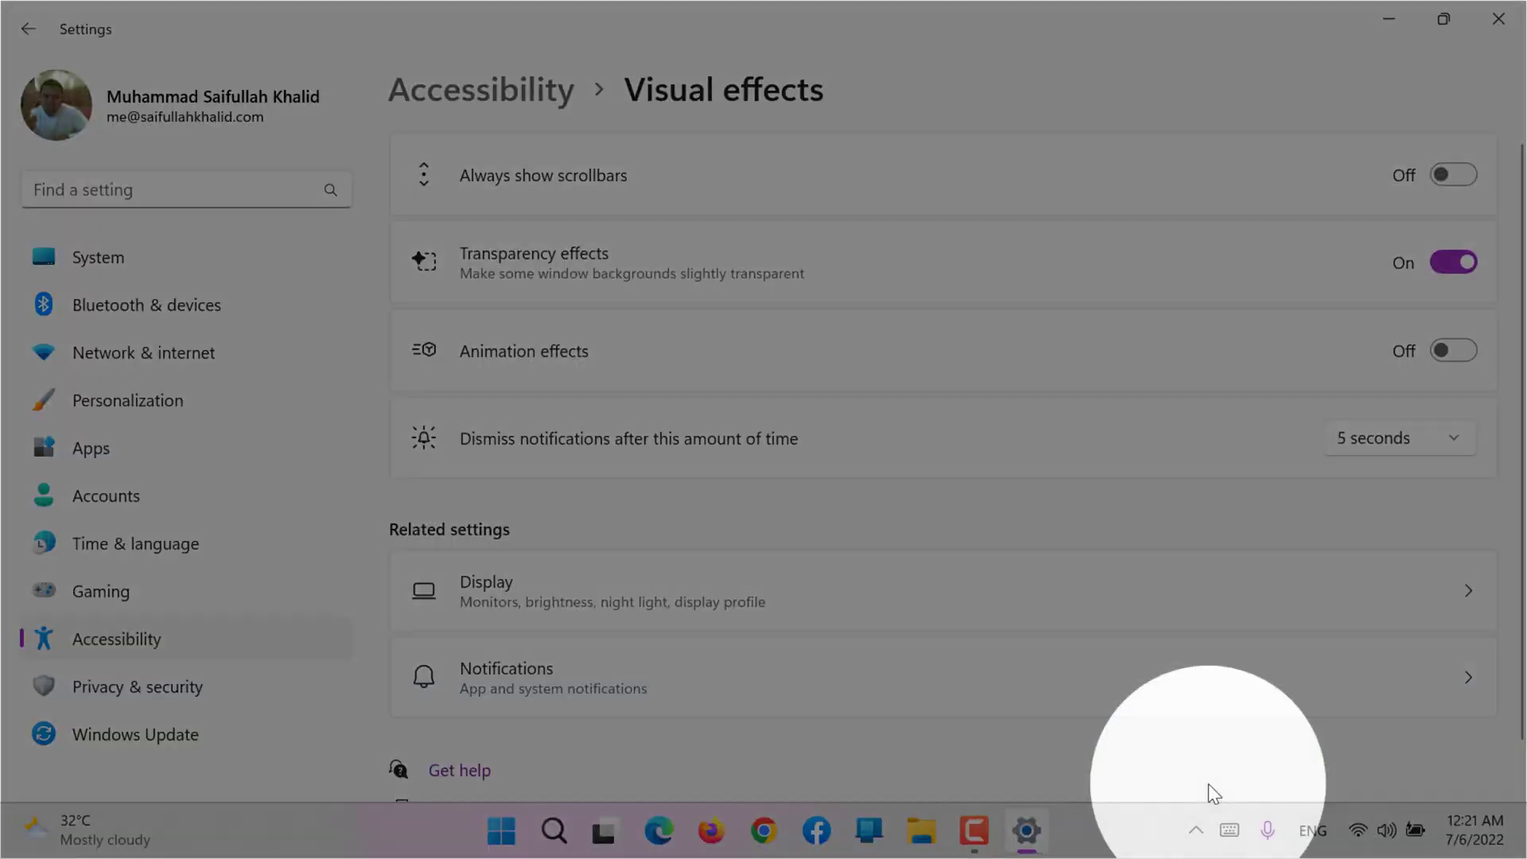
{"action": "key", "text": "space"}
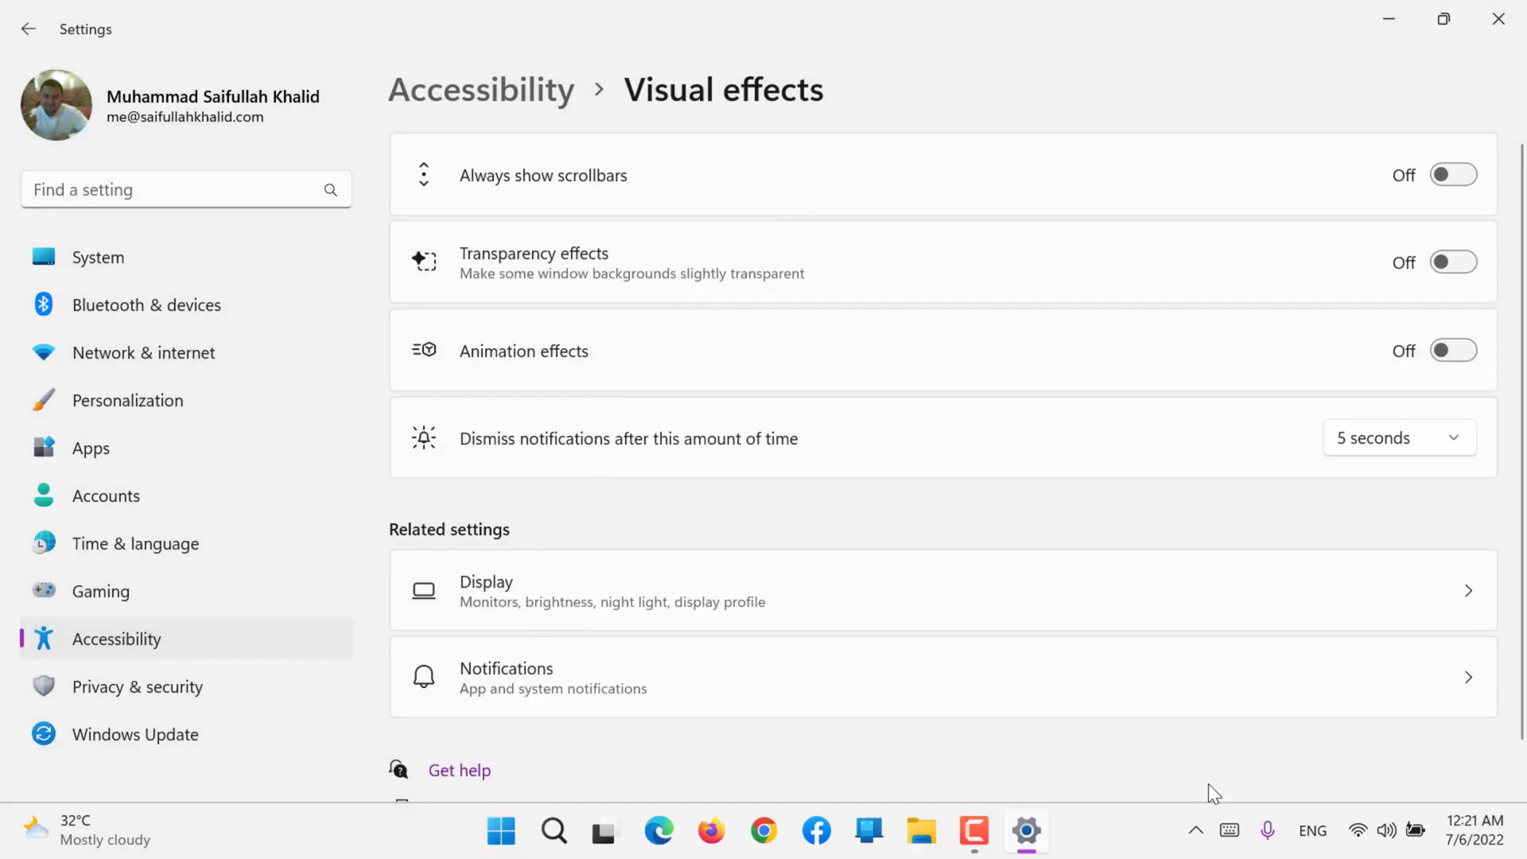
{"action": "key", "text": "space"}
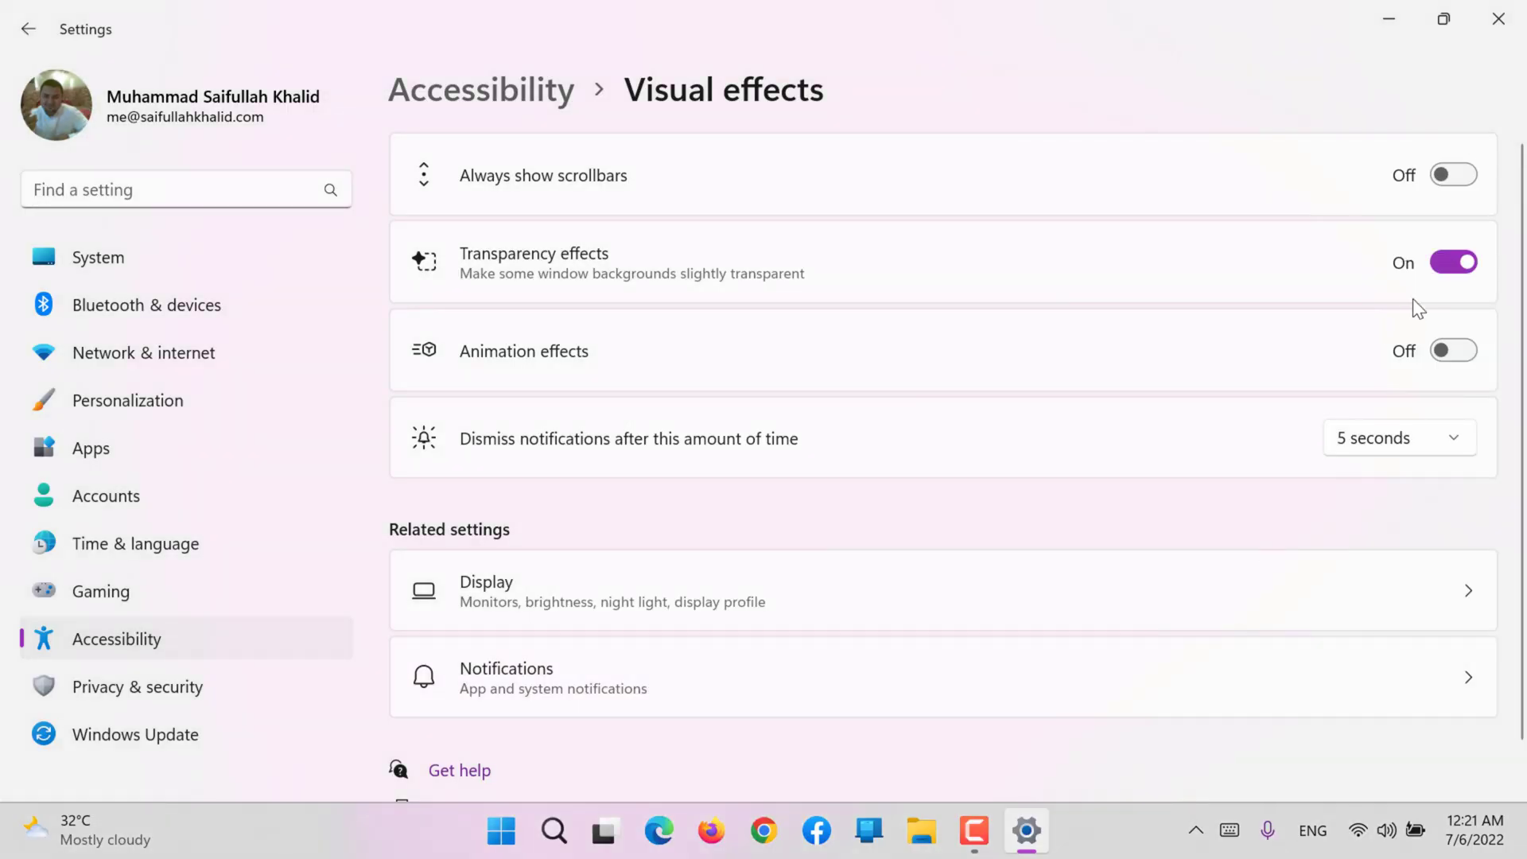
{"action": "left_click", "coordinate": [1444, 267]}
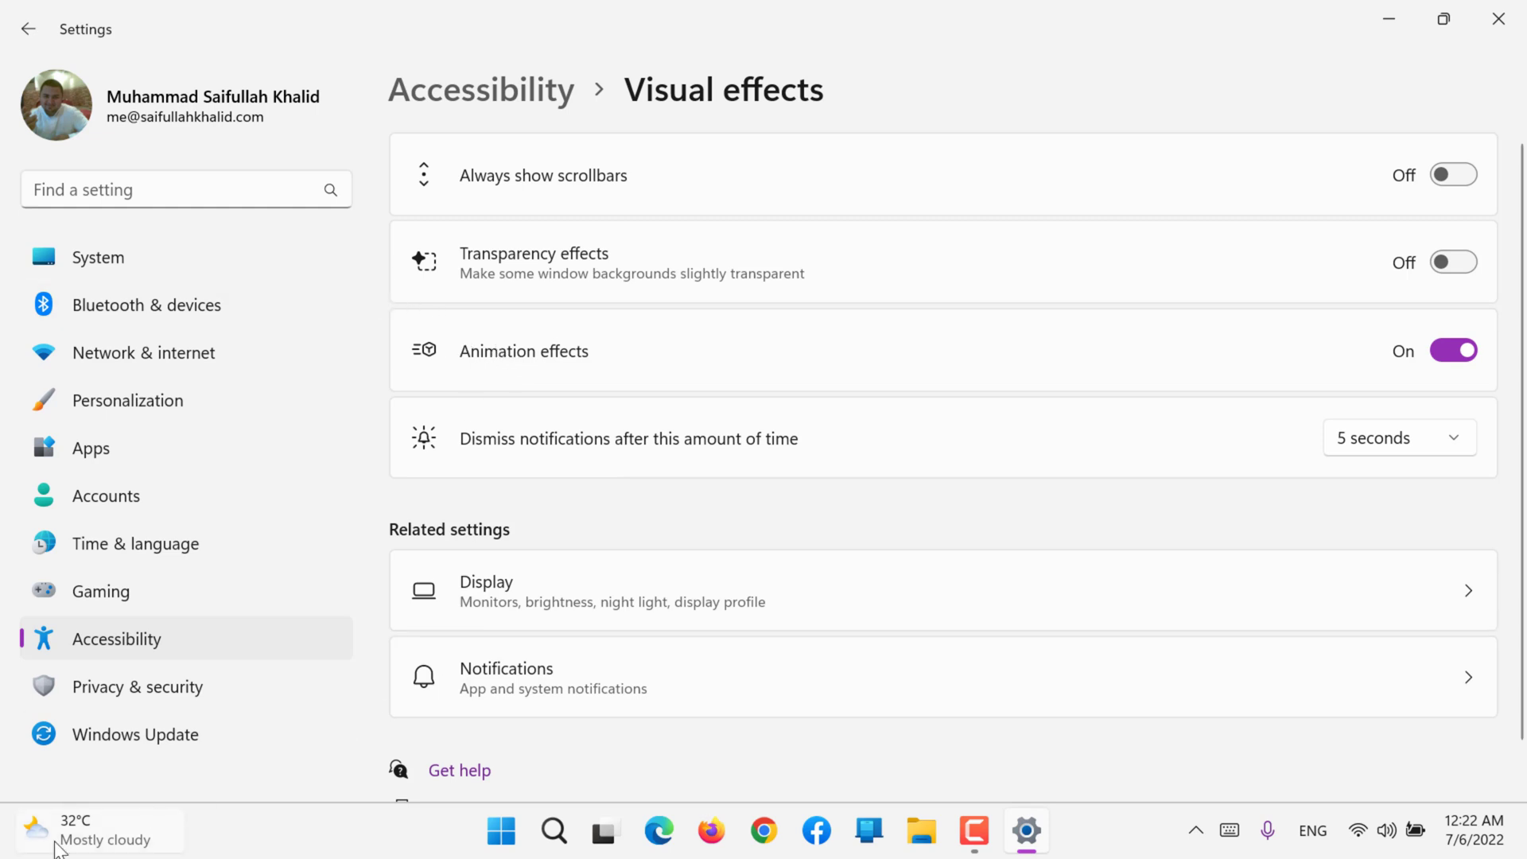
Step: Try the animations by browsing the widgets board, close it, and turn Animation effects off
{"action": "left_click", "coordinate": [56, 843]}
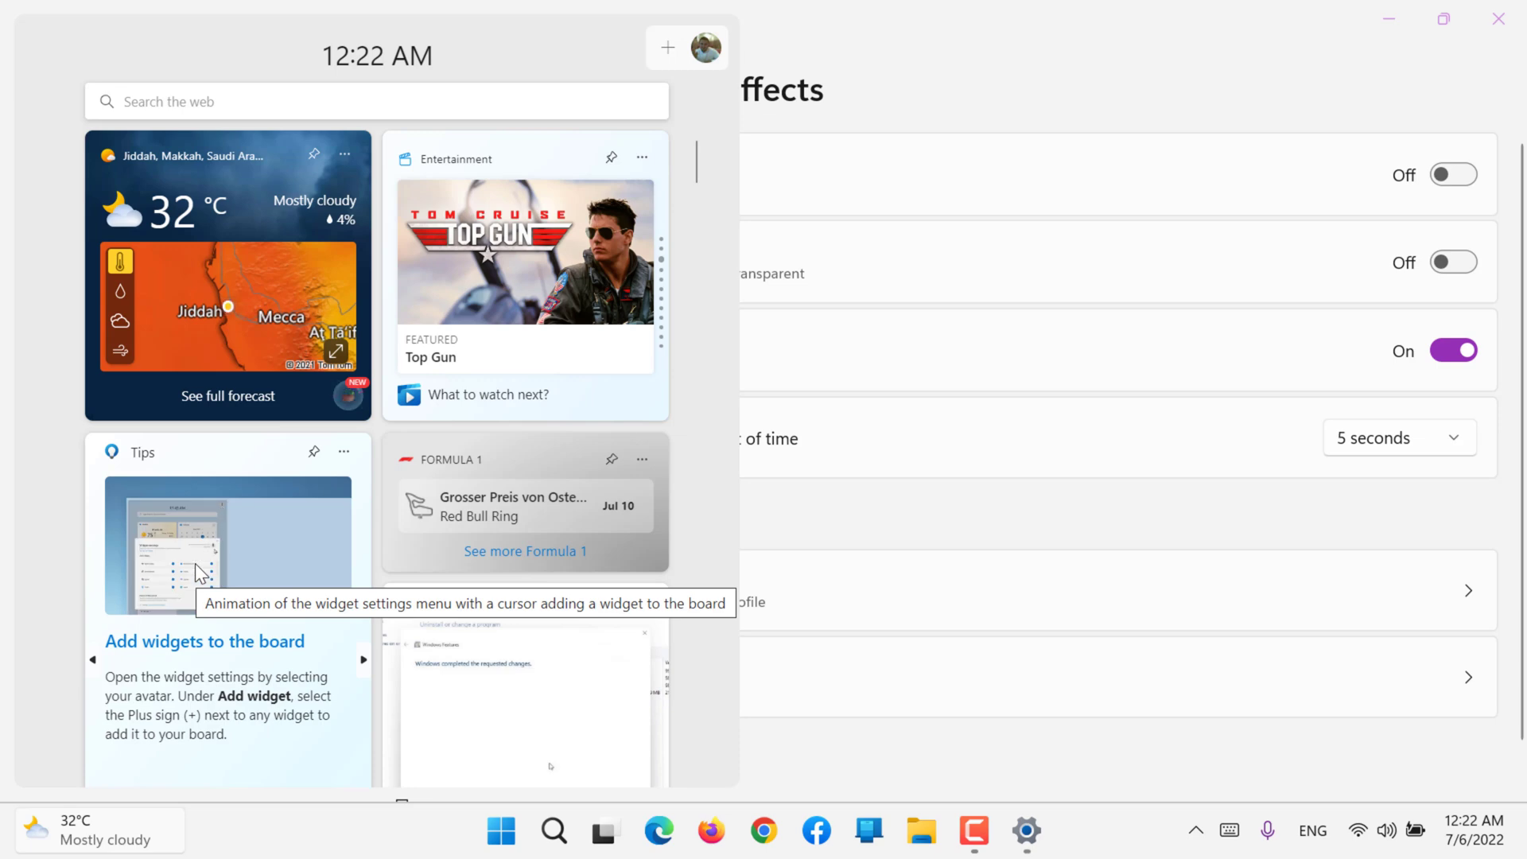
{"action": "scroll", "coordinate": [541, 253], "scroll_direction": "down", "scroll_amount": 5}
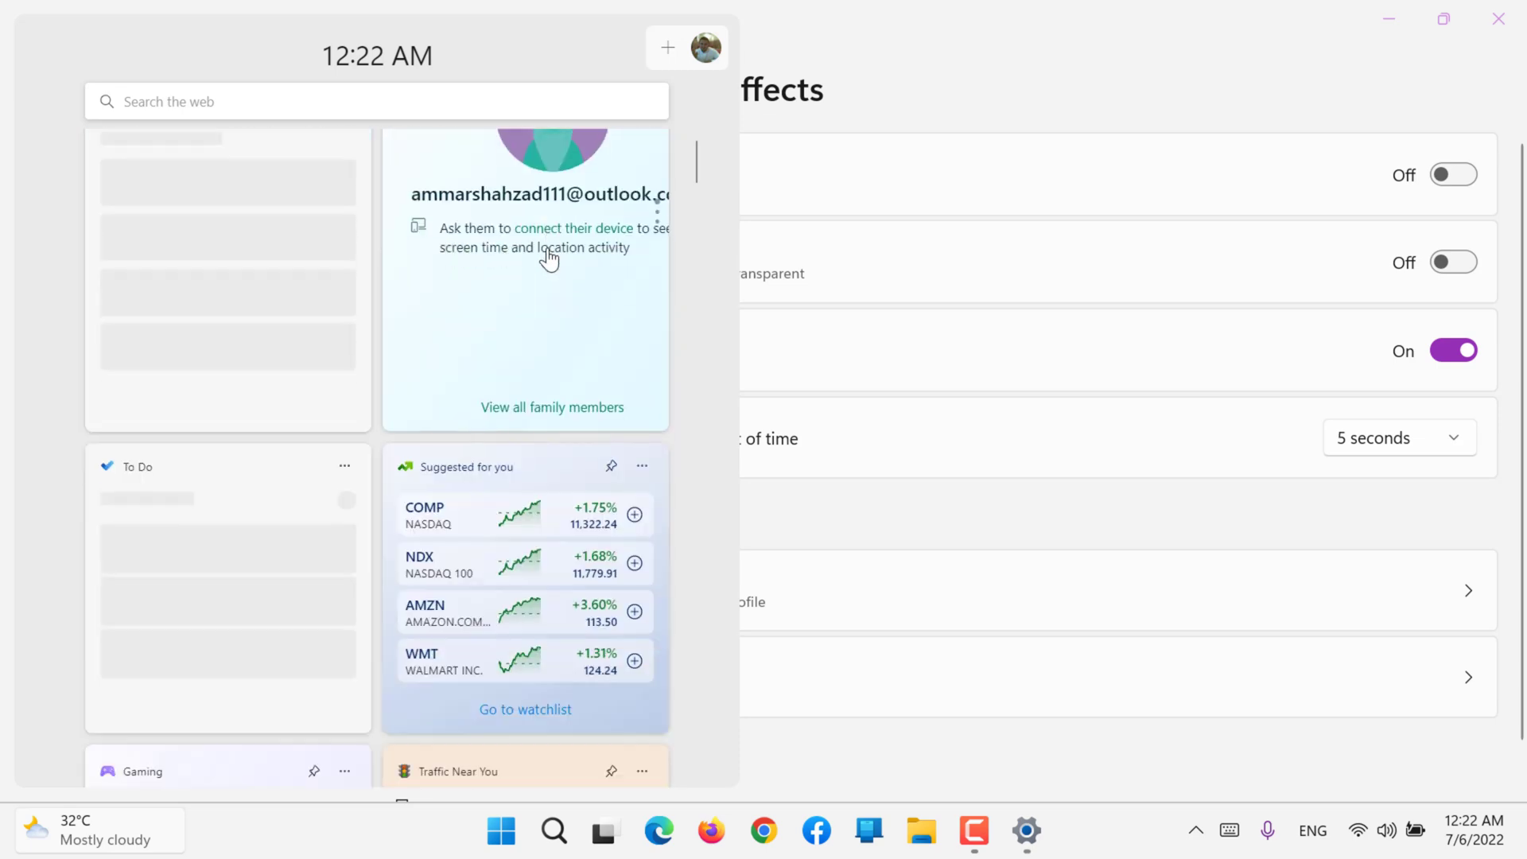
{"action": "scroll", "coordinate": [549, 260], "scroll_direction": "down", "scroll_amount": 7}
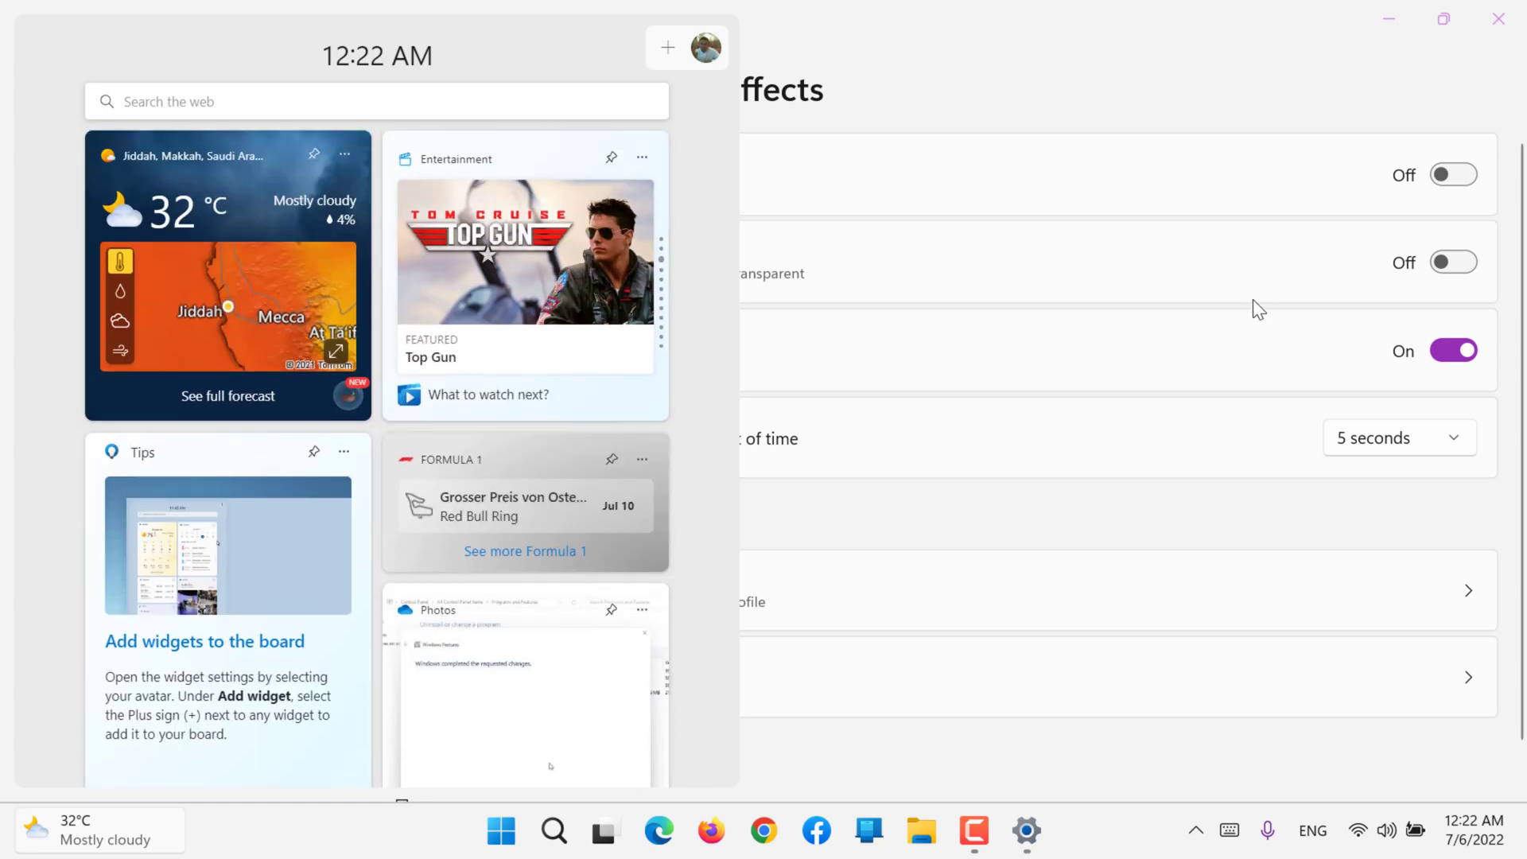
{"action": "left_click", "coordinate": [1233, 320]}
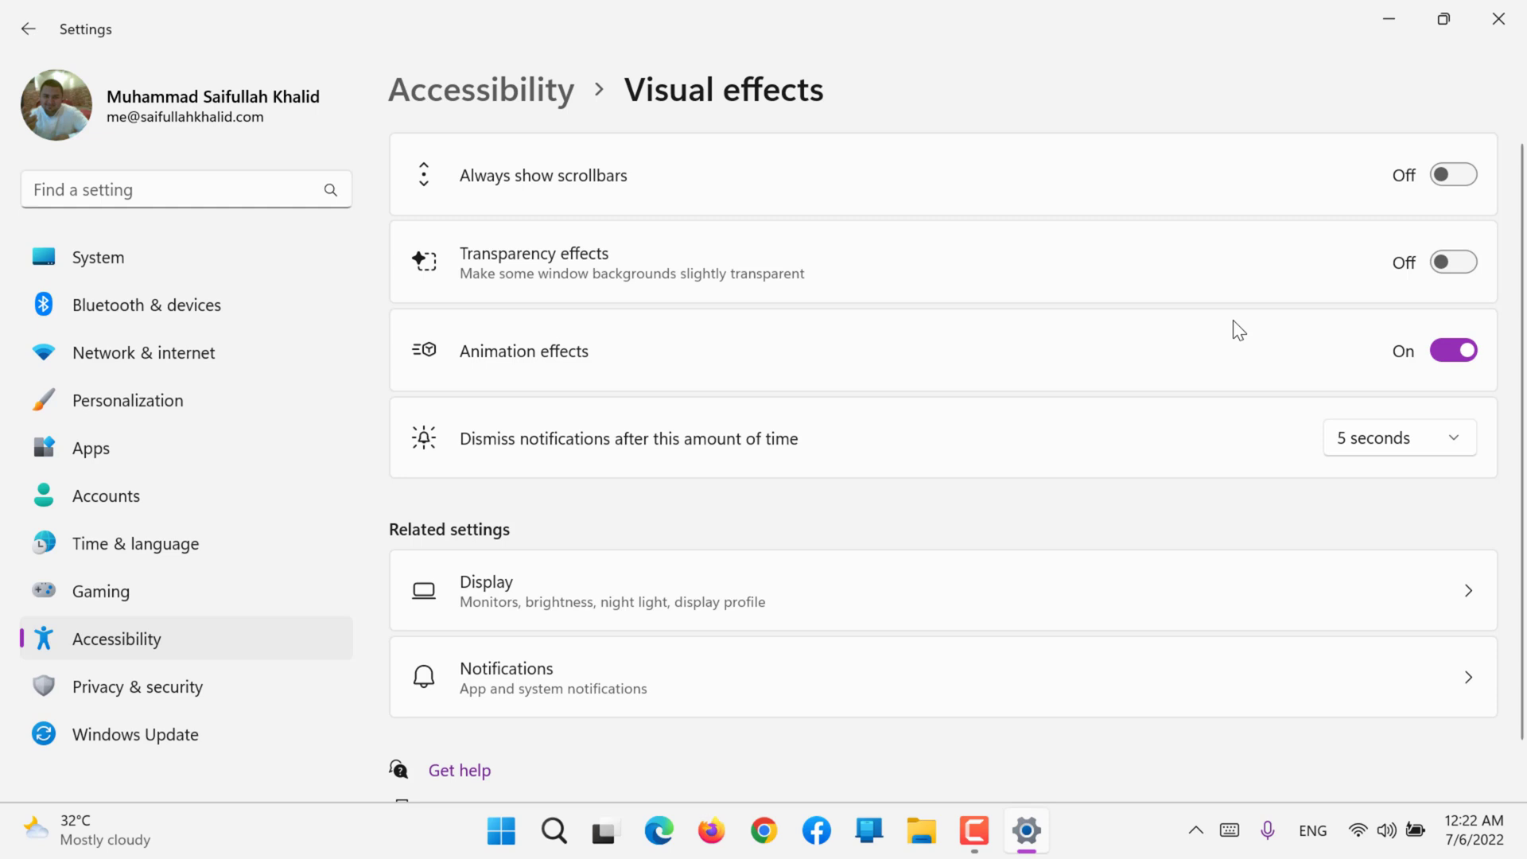
{"action": "left_click", "coordinate": [1457, 350]}
Step: View the notification center and the available time options for dismissing notifications, leaving the 5 seconds choice in place
{"action": "key", "text": "super+n"}
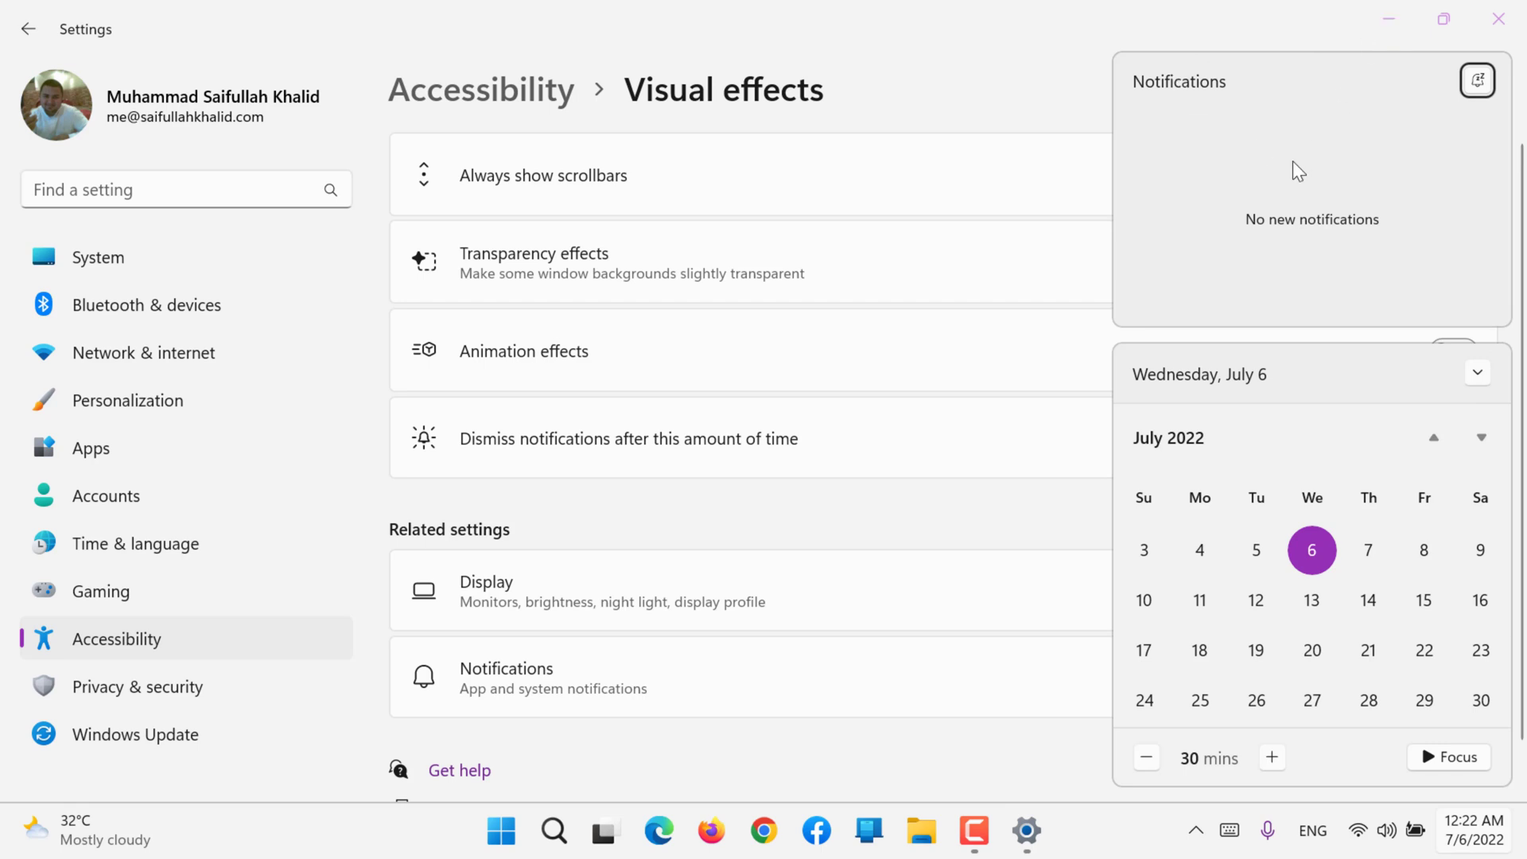
{"action": "left_click", "coordinate": [549, 476]}
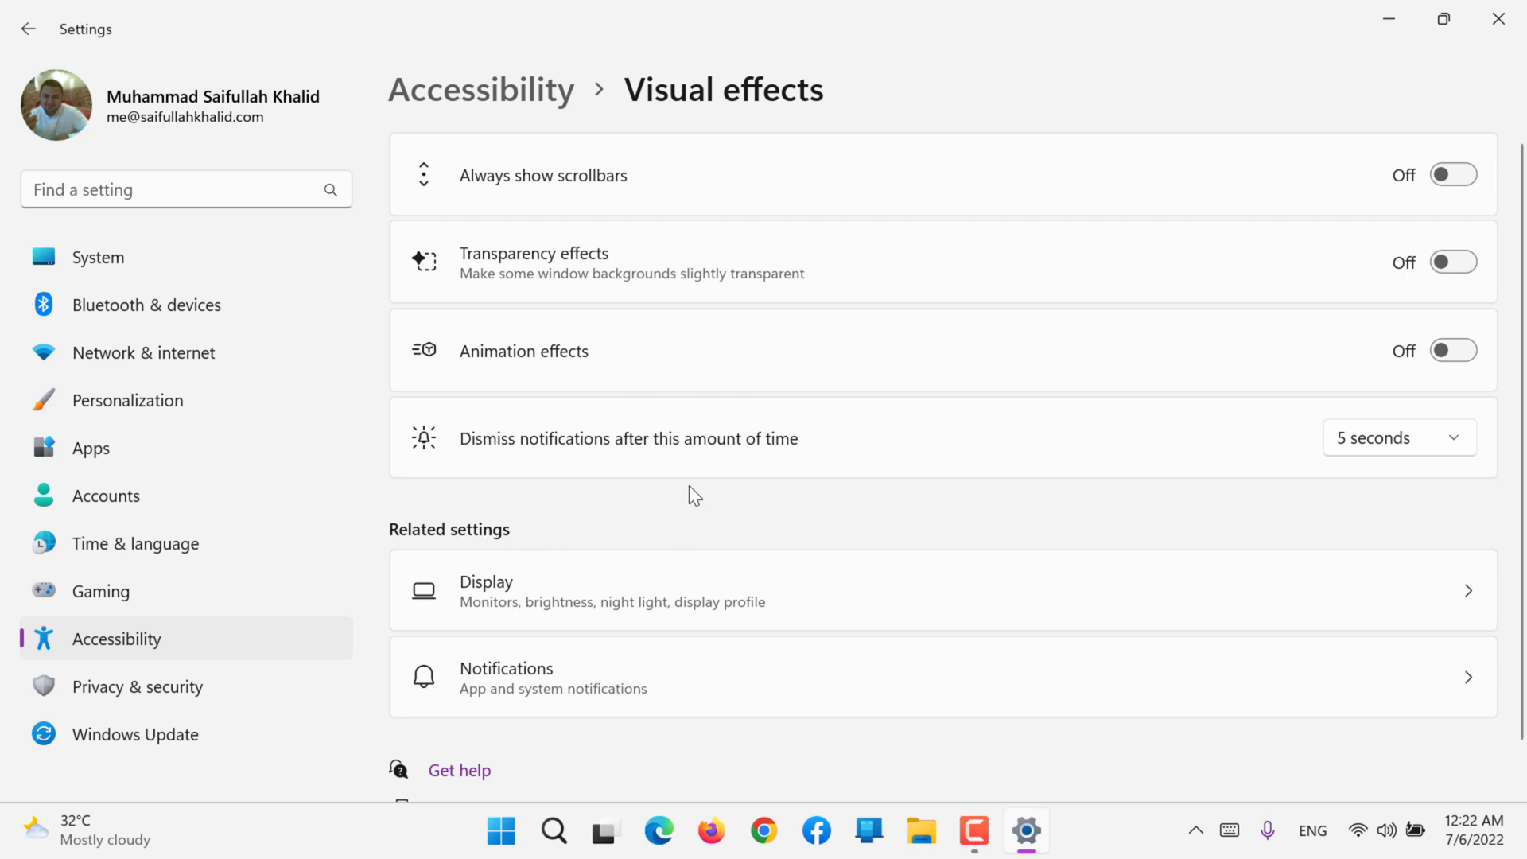
{"action": "left_click", "coordinate": [1403, 444]}
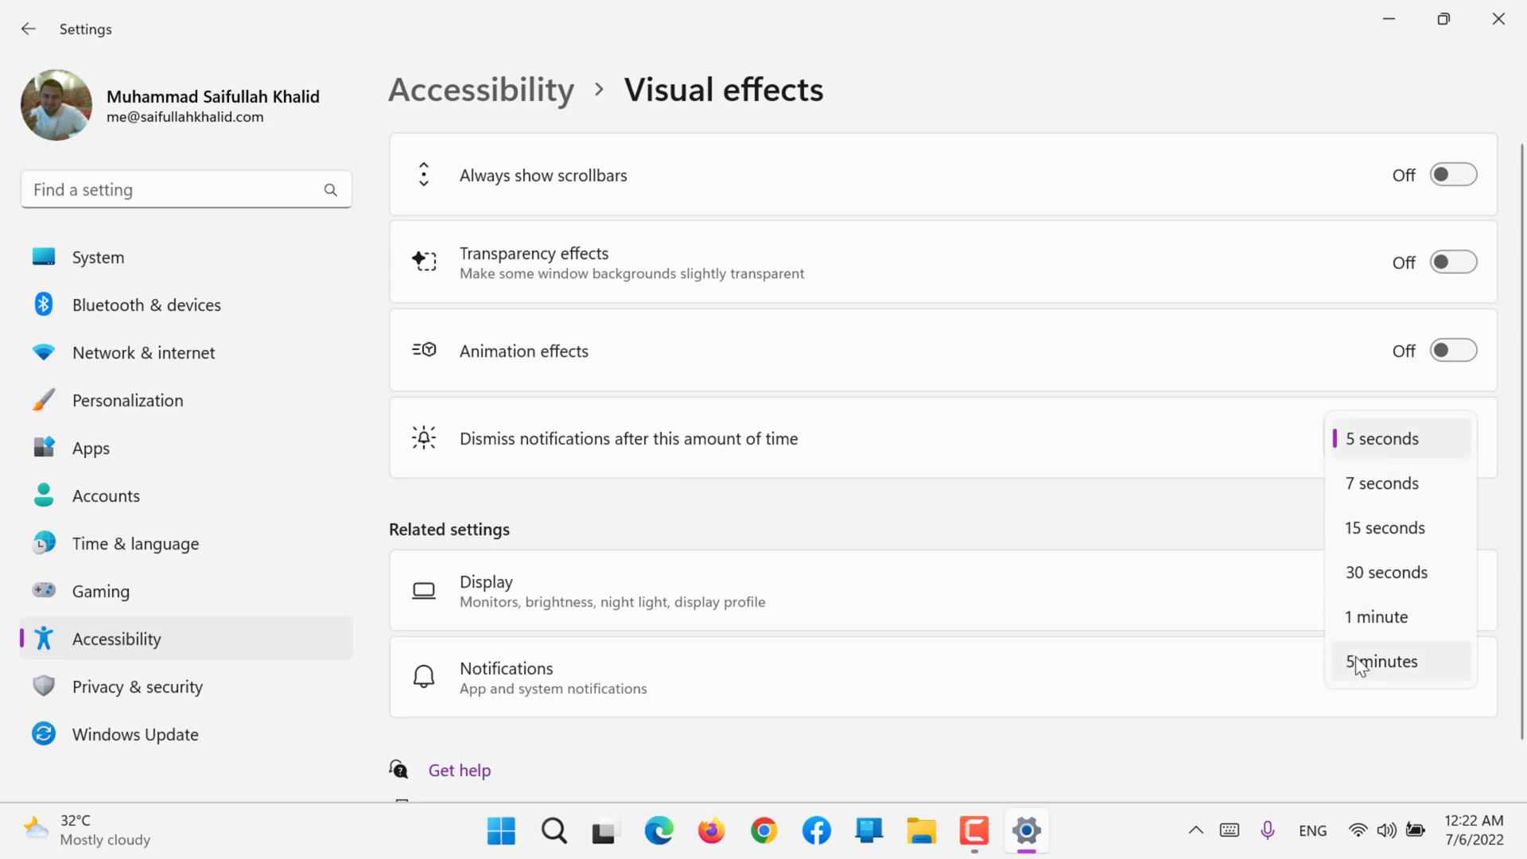
{"action": "left_click", "coordinate": [1178, 417]}
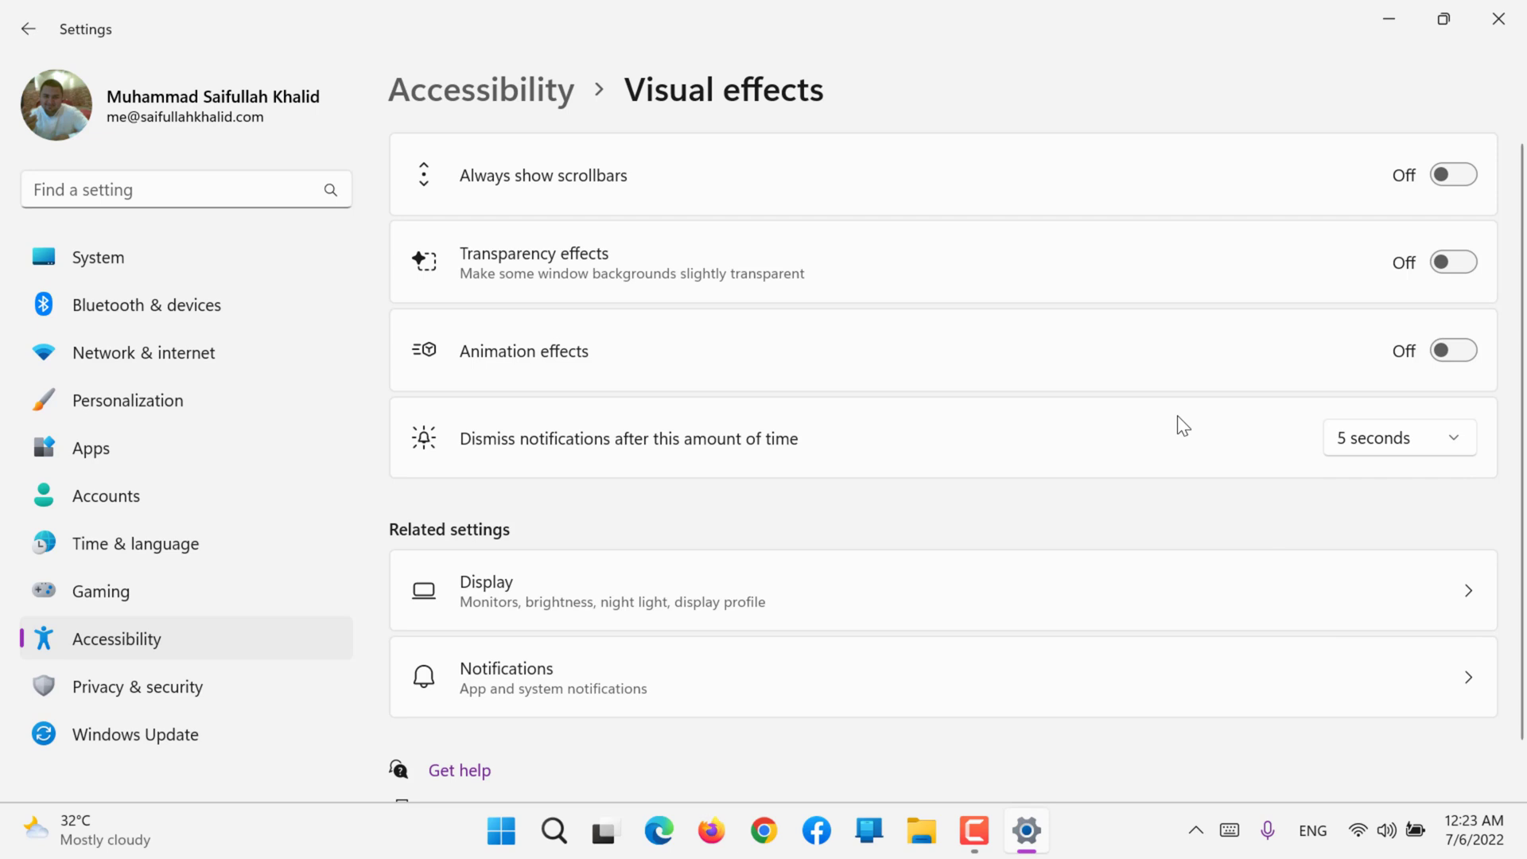
Step: Open the related Display settings from the Visual effects page
{"action": "scroll", "coordinate": [1176, 415], "scroll_direction": "down", "scroll_amount": 2}
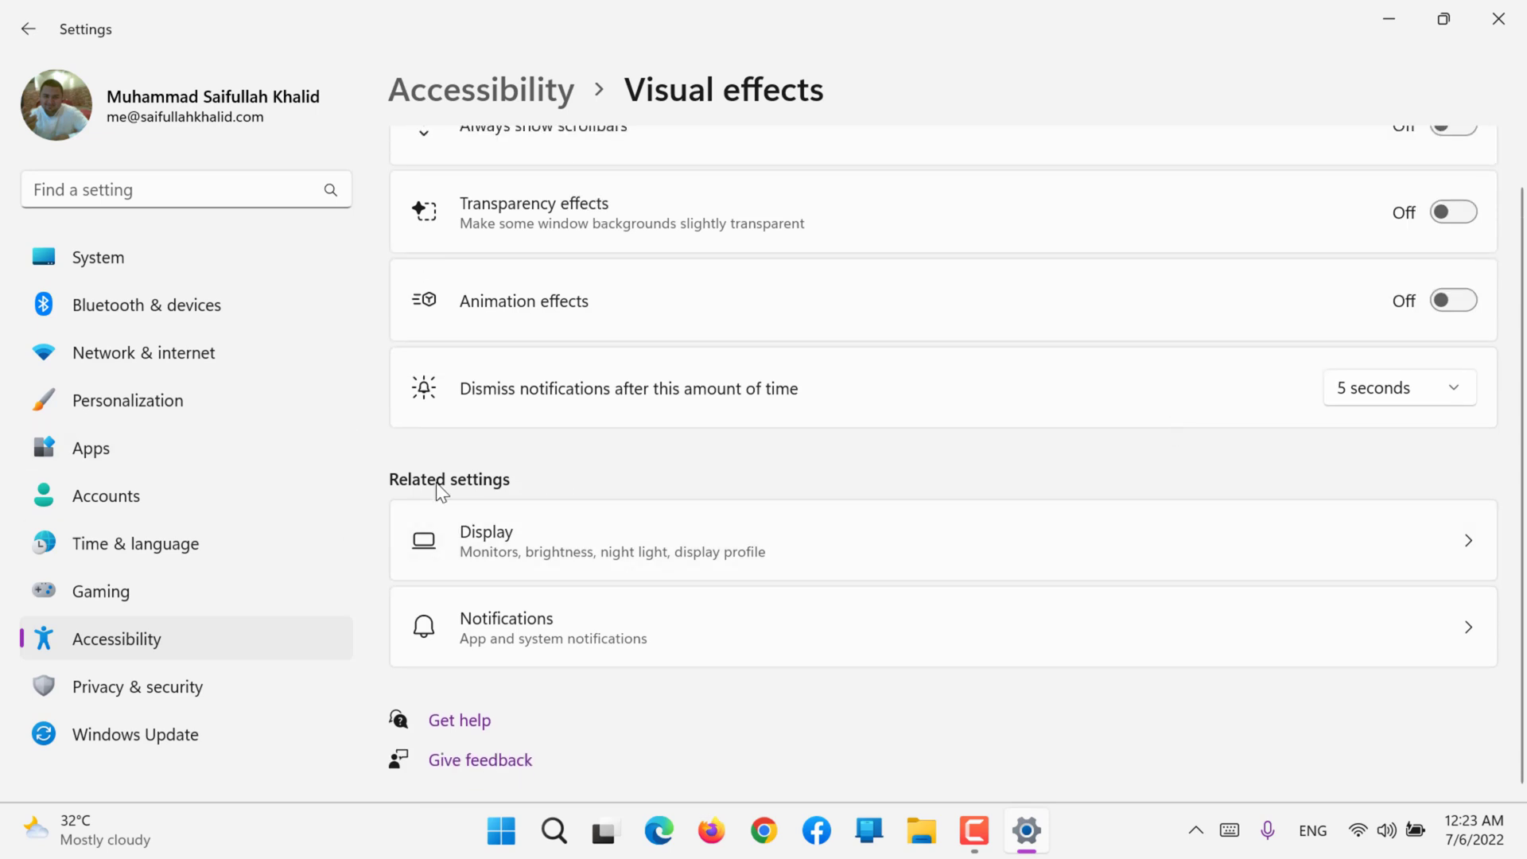
{"action": "left_click", "coordinate": [579, 542]}
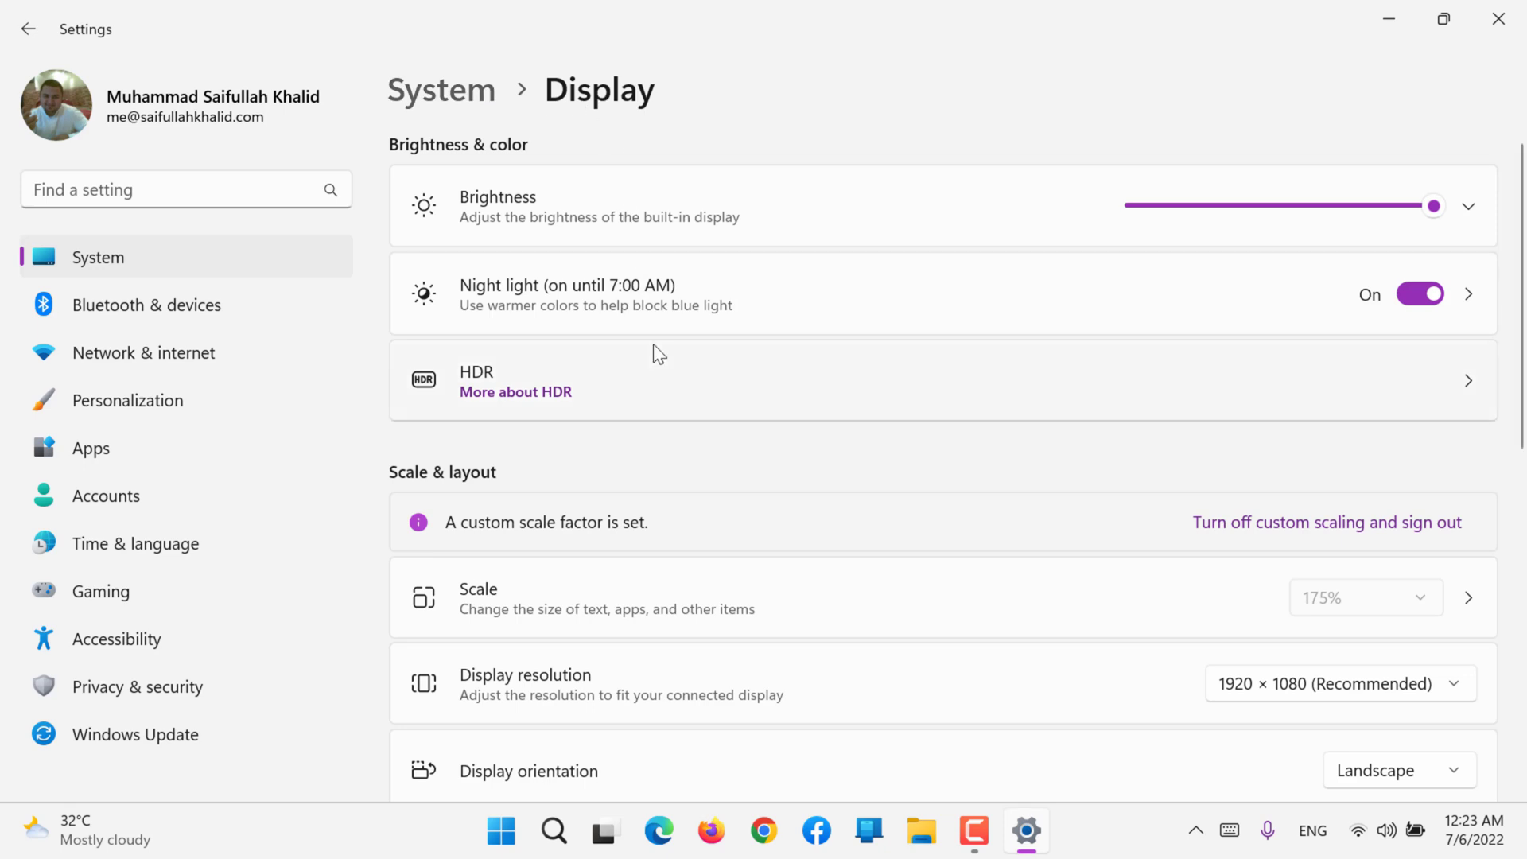
Step: Look through the Display settings, revisit the Visual effects options, and return to the Accessibility overview
{"action": "scroll", "coordinate": [654, 345], "scroll_direction": "down", "scroll_amount": 10}
{"action": "scroll", "coordinate": [654, 345], "scroll_direction": "up", "scroll_amount": 1}
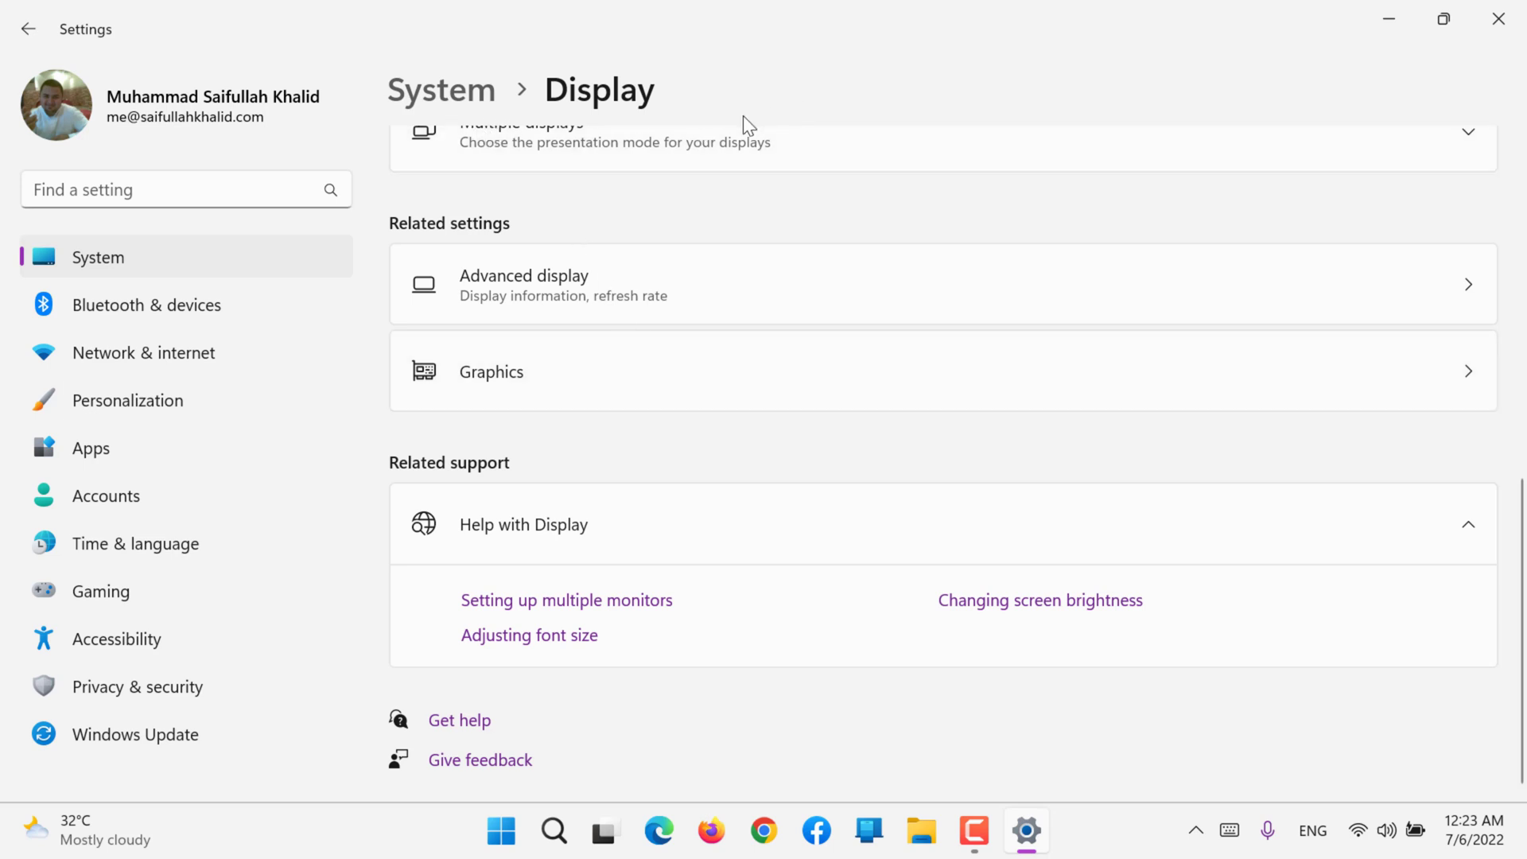
{"action": "left_click", "coordinate": [215, 642]}
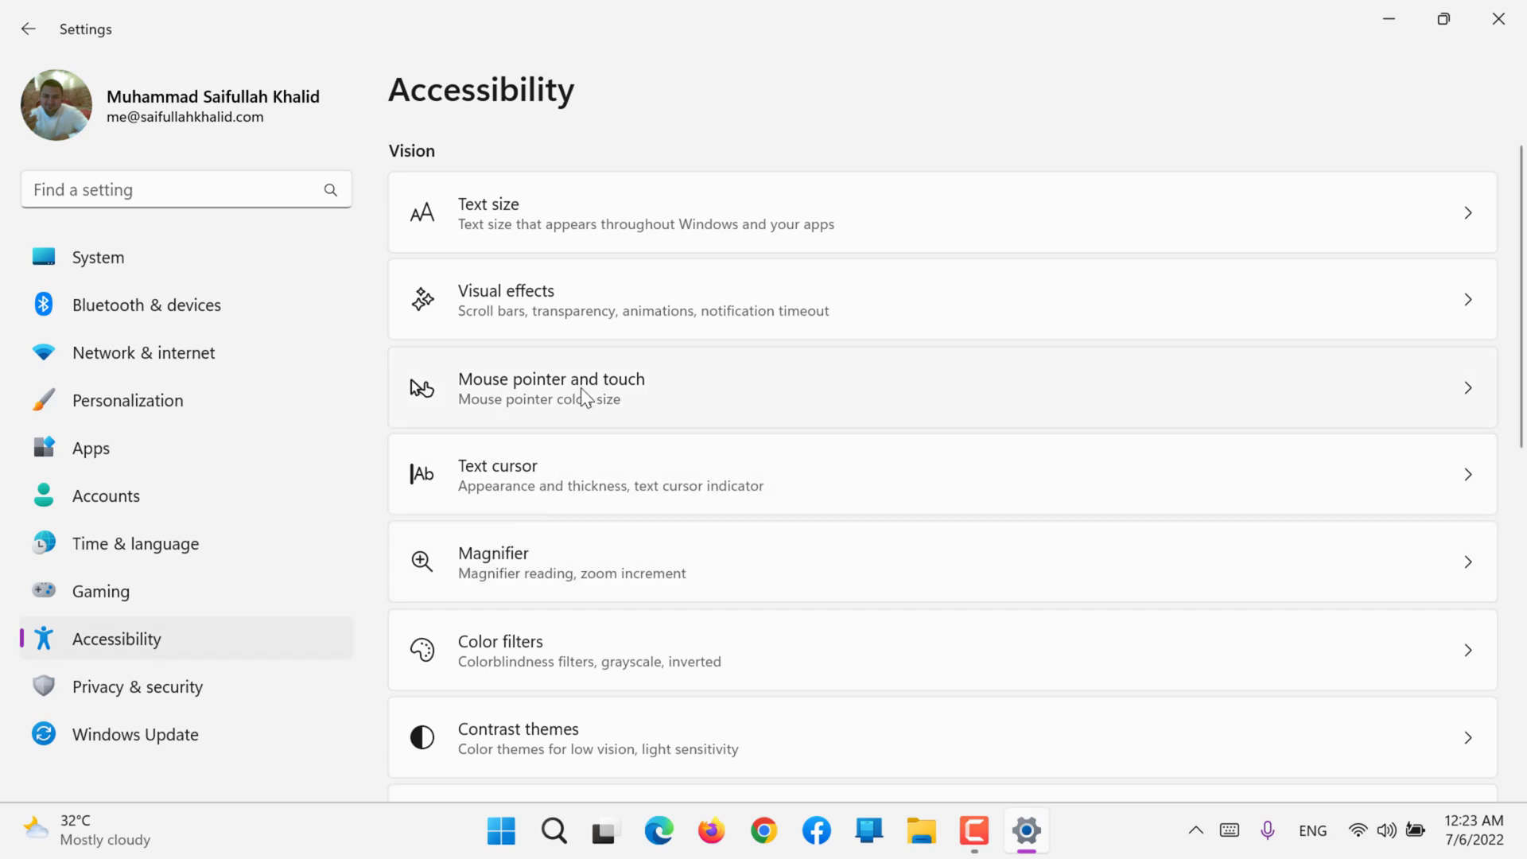
{"action": "left_click", "coordinate": [622, 312]}
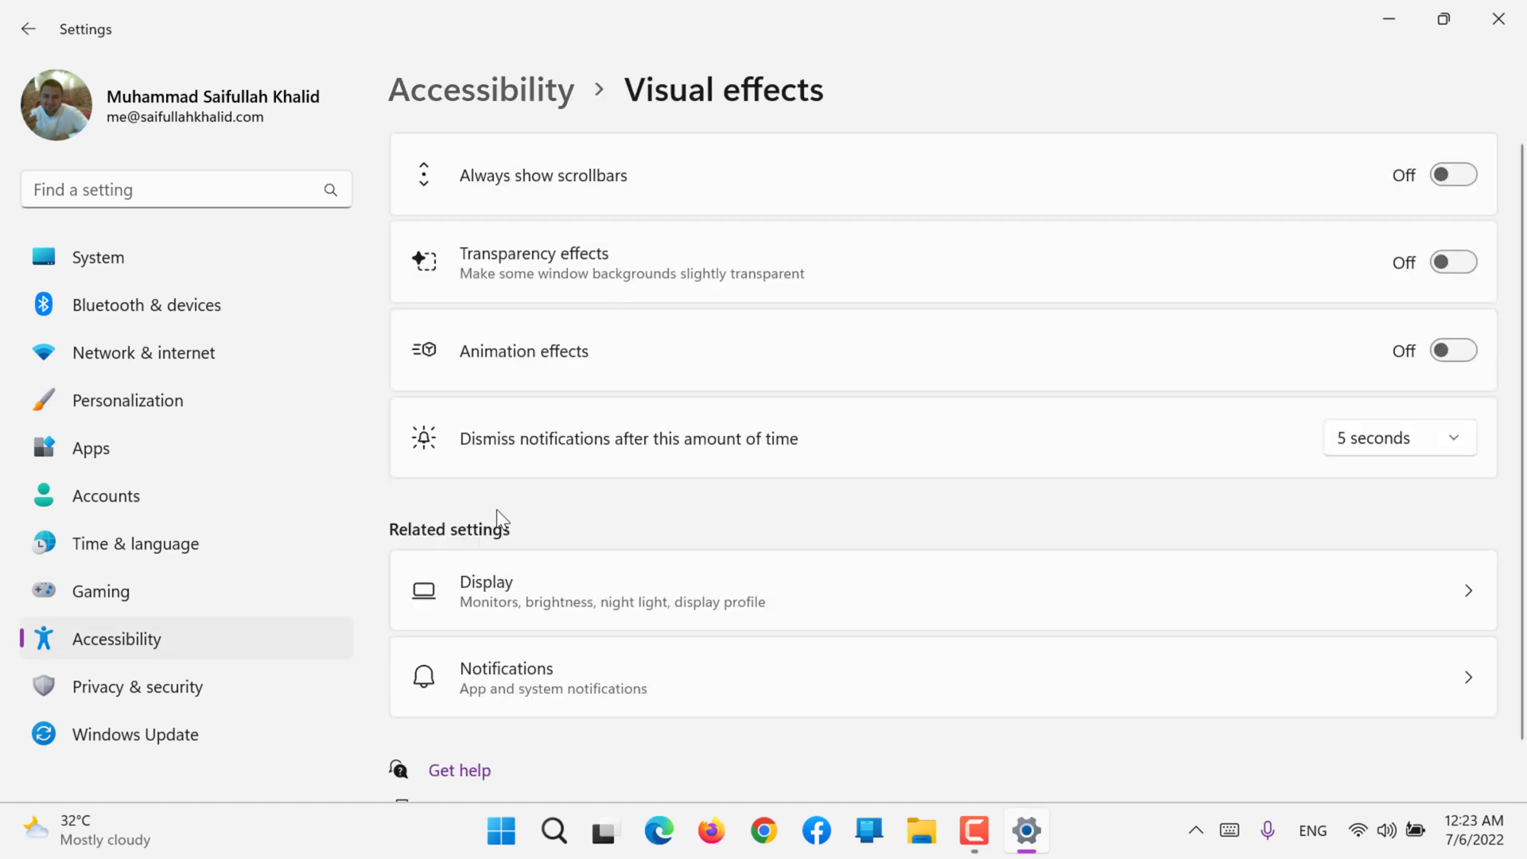
{"action": "left_click", "coordinate": [126, 637]}
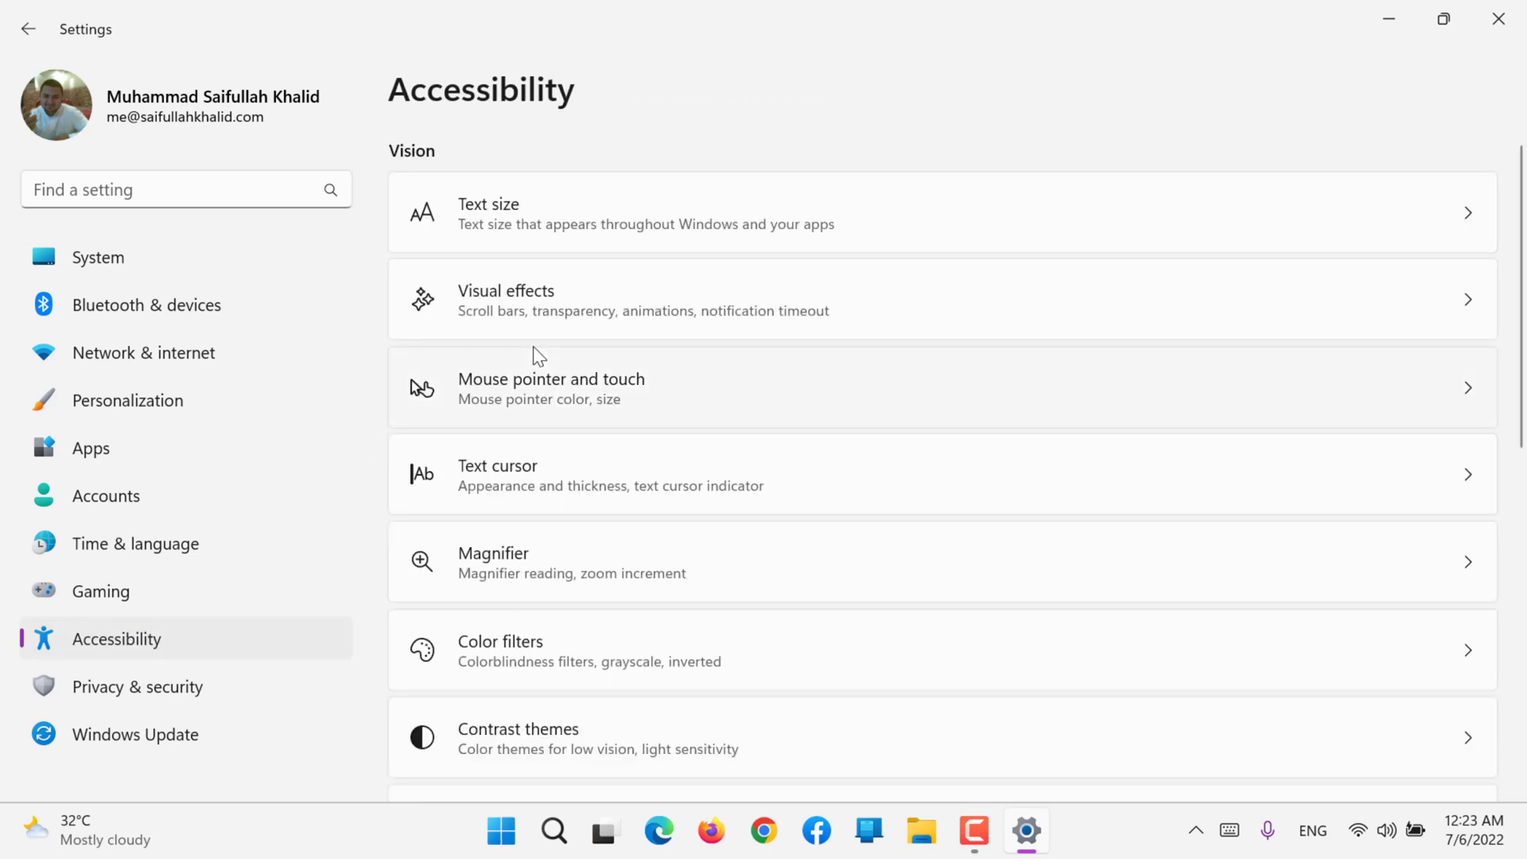
Step: Open Mouse pointer and touch and look over its touch indicator and mouse pointer style sections
{"action": "left_click", "coordinate": [537, 394]}
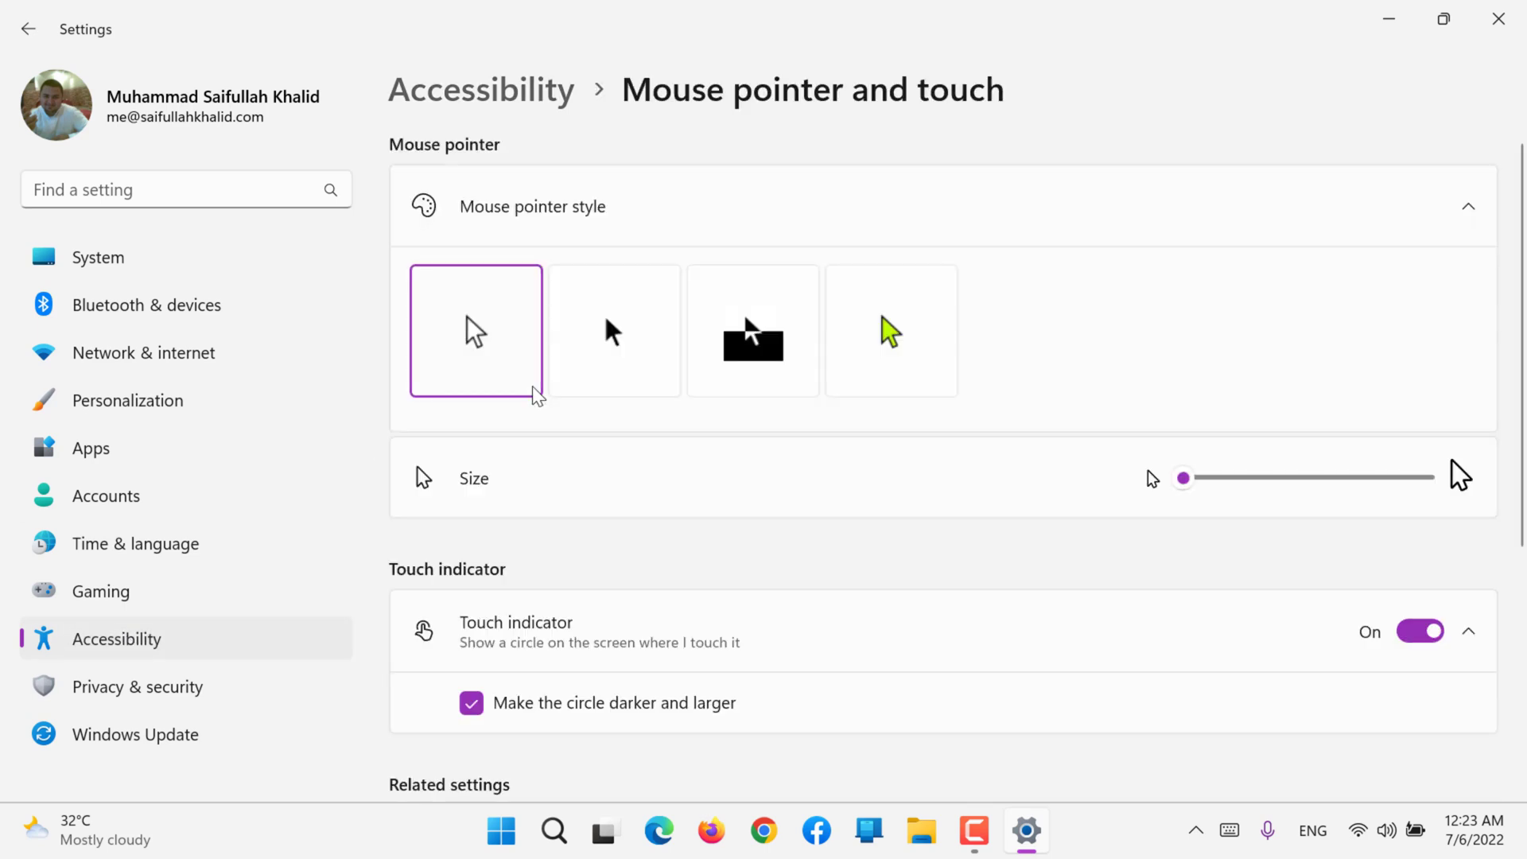
{"action": "left_click", "coordinate": [629, 605]}
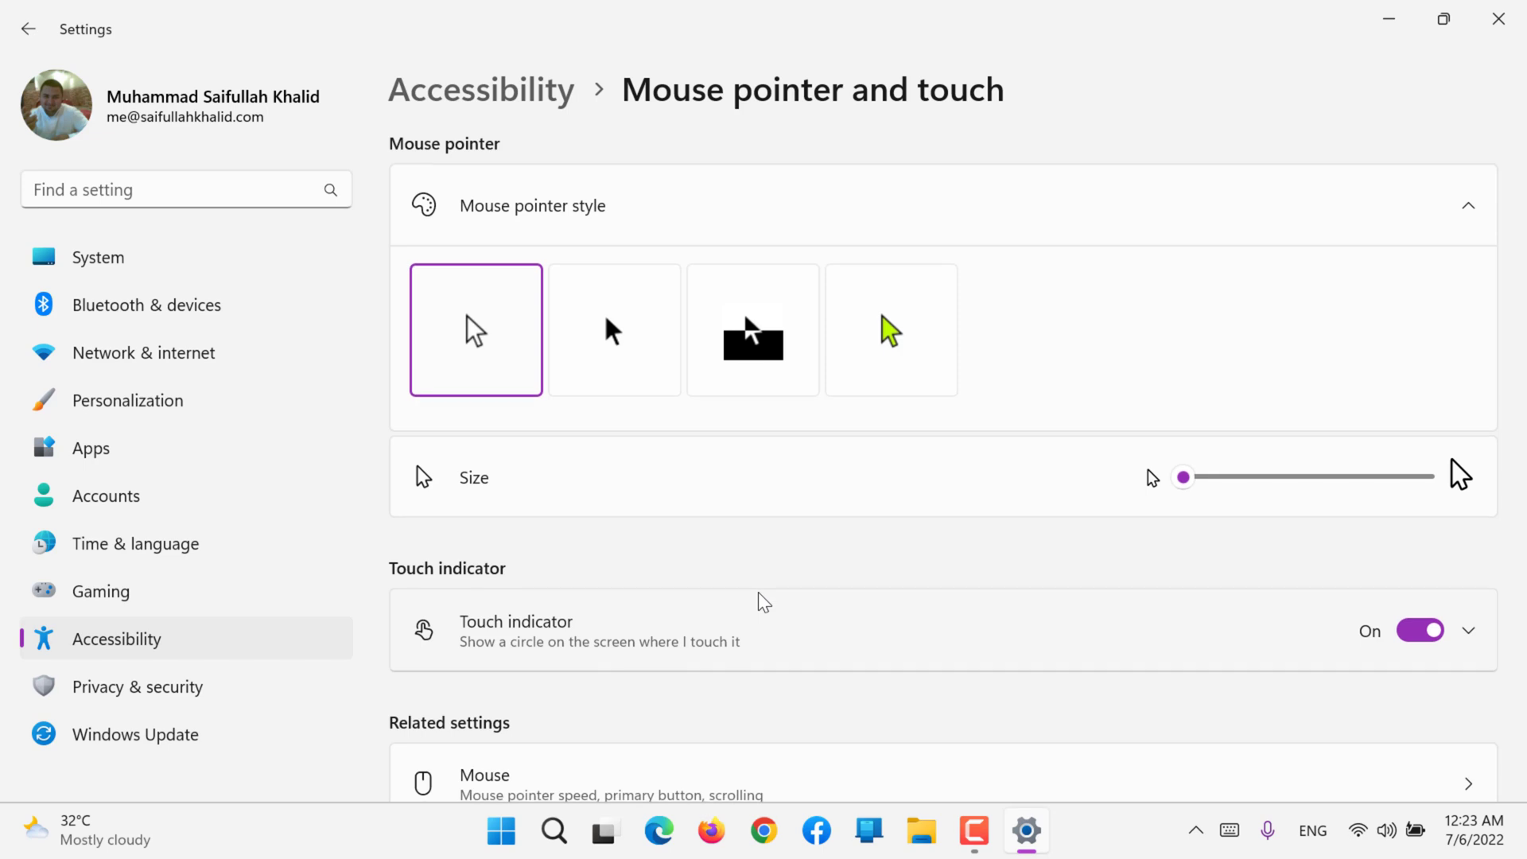
{"action": "scroll", "coordinate": [760, 602], "scroll_direction": "down", "scroll_amount": 3}
{"action": "scroll", "coordinate": [756, 539], "scroll_direction": "up", "scroll_amount": 3}
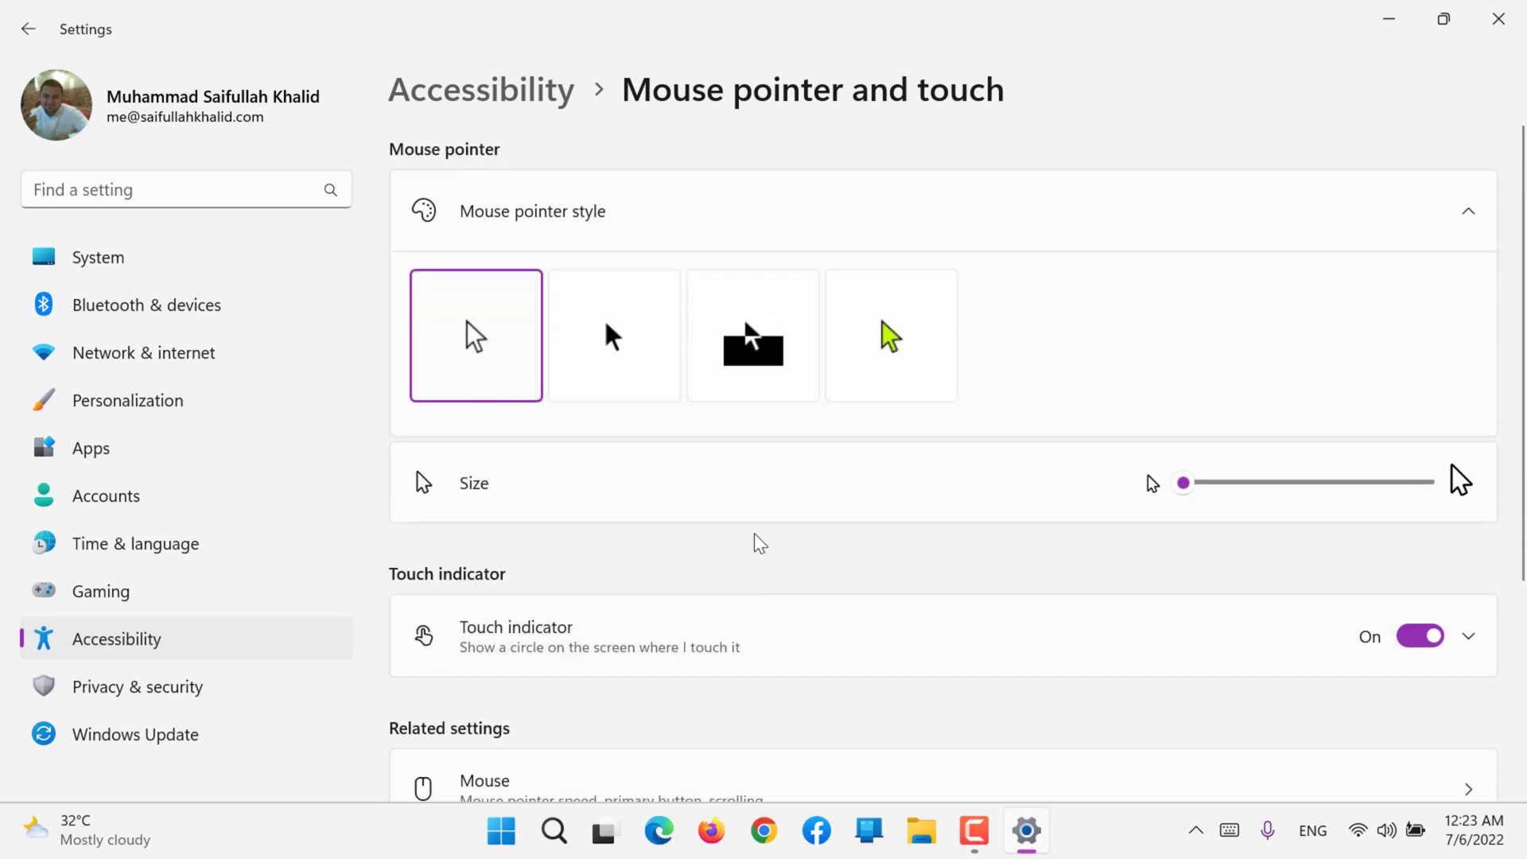
{"action": "left_click", "coordinate": [703, 221]}
{"action": "left_click", "coordinate": [703, 221]}
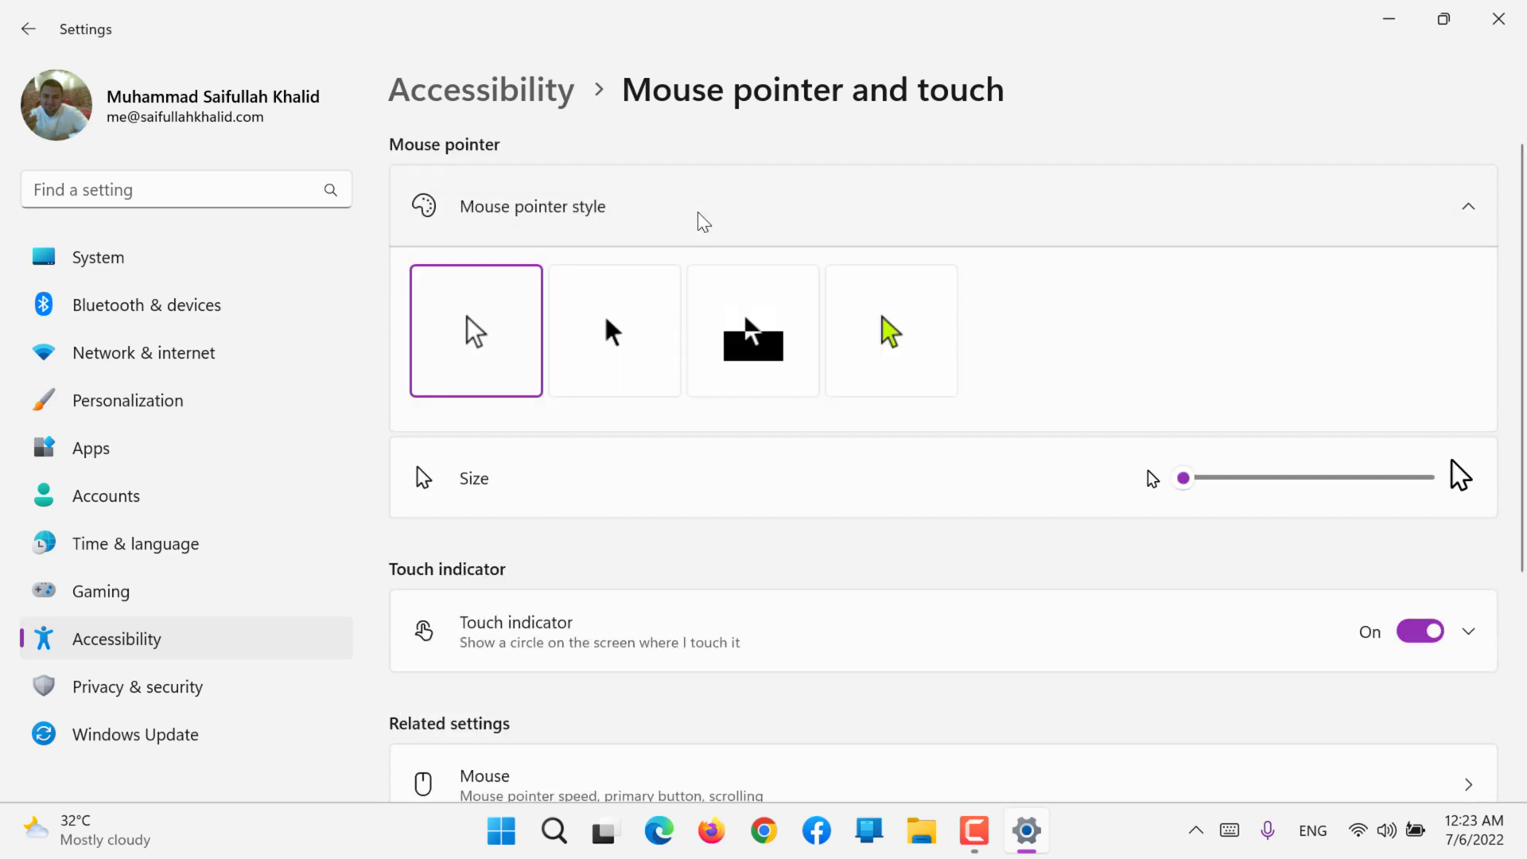
Step: Try the black, inverted and custom mouse pointer styles, testing the pink and turquoise recommended colors on the custom one
{"action": "left_click", "coordinate": [641, 326]}
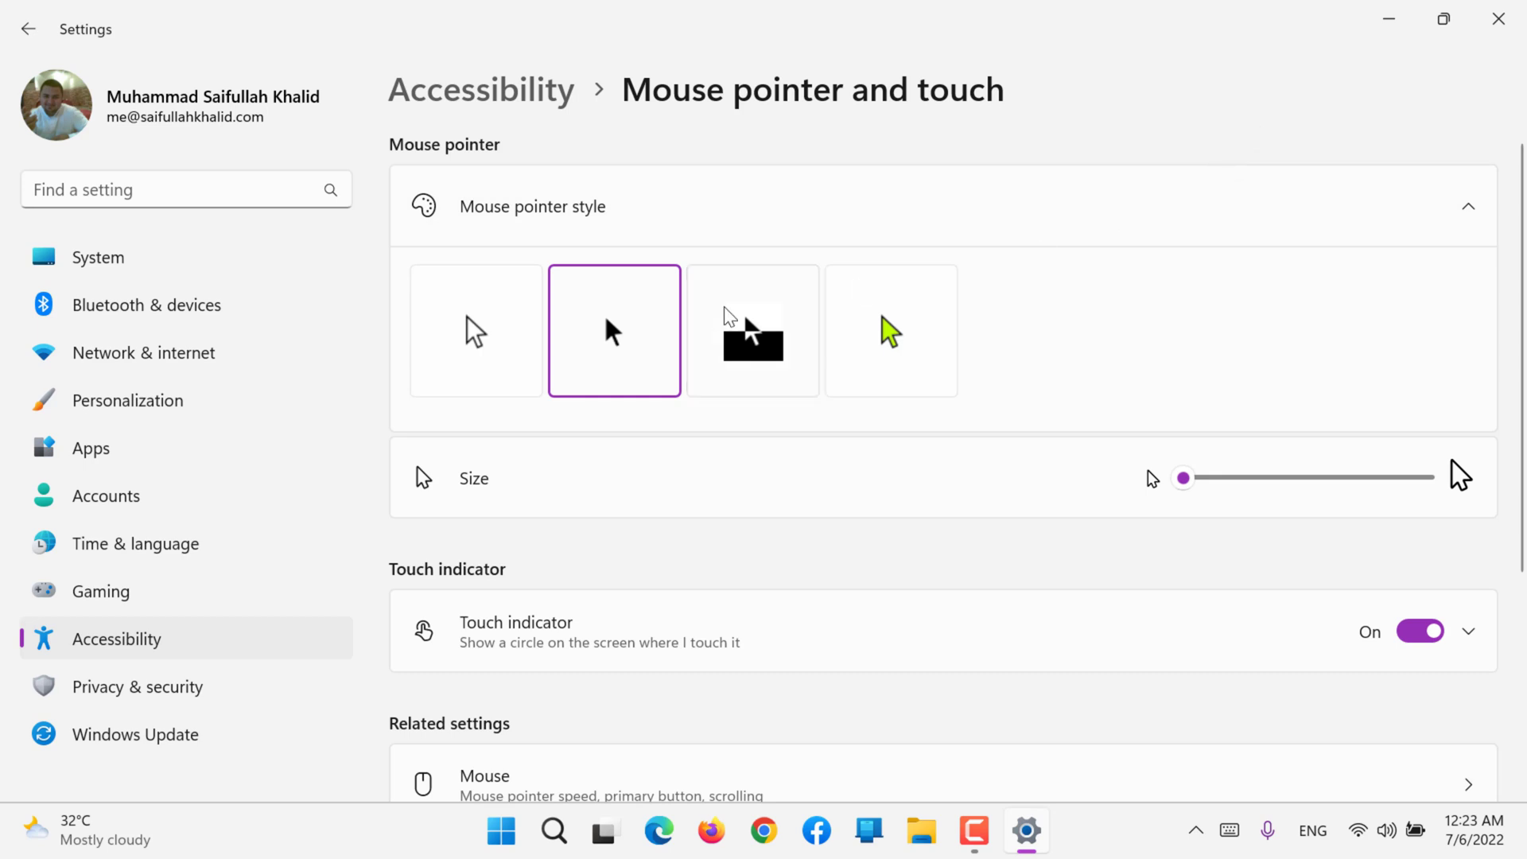
{"action": "left_click", "coordinate": [763, 310]}
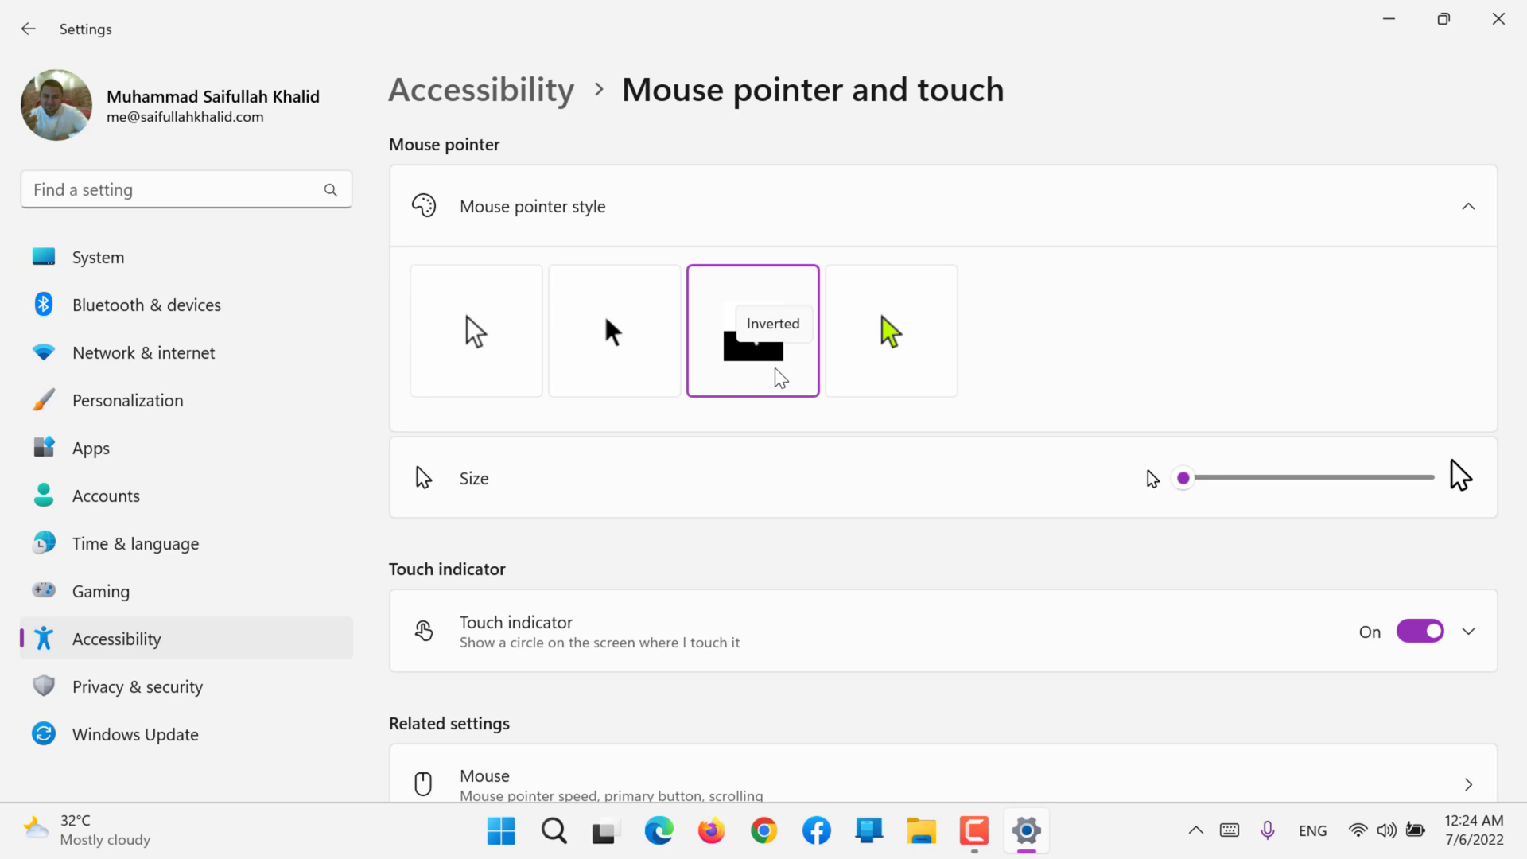
{"action": "left_click", "coordinate": [887, 321]}
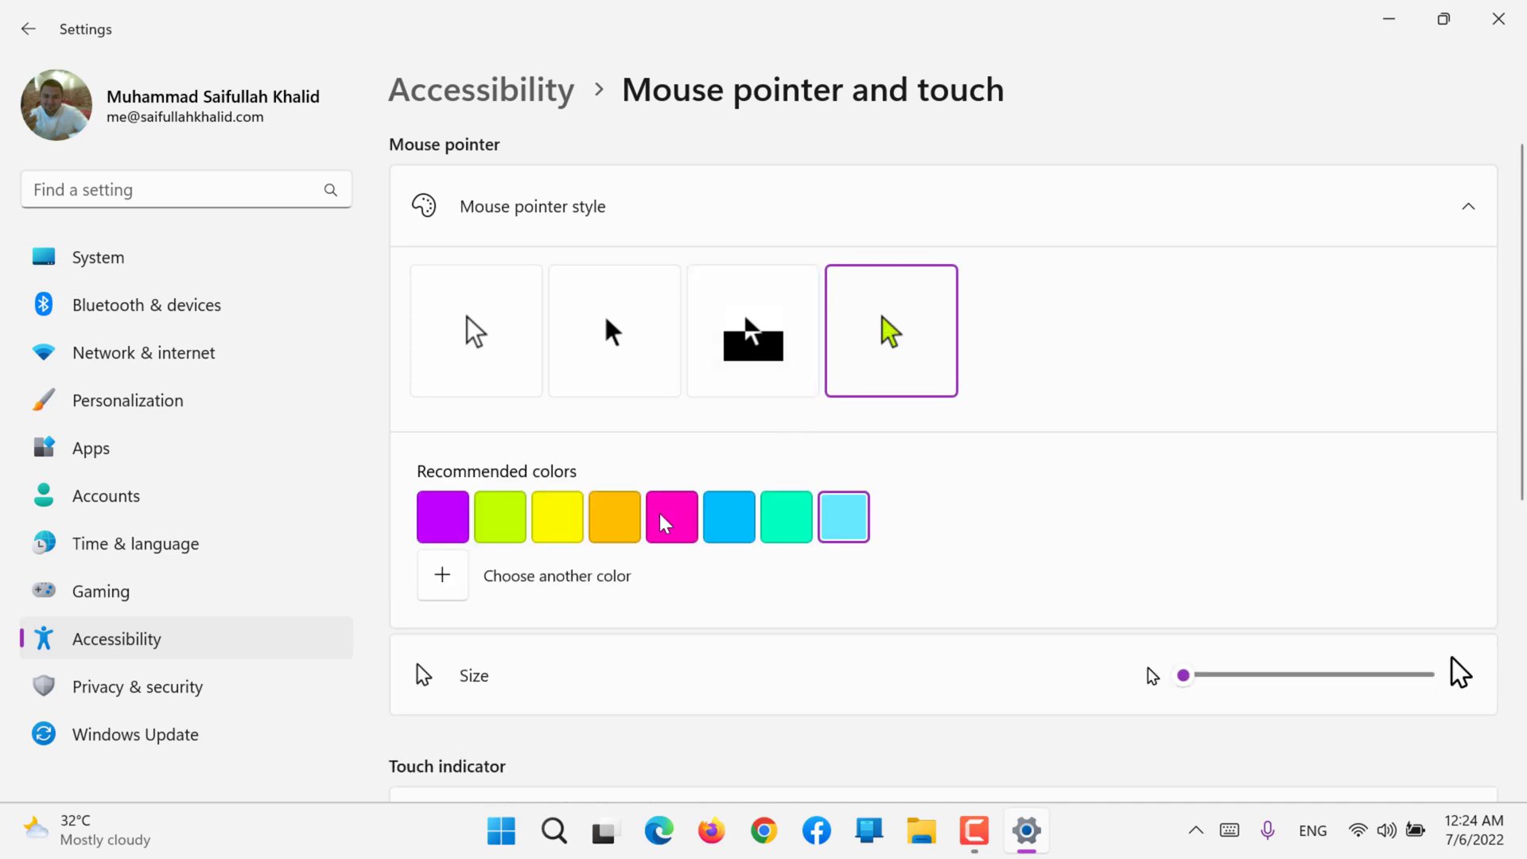
{"action": "left_click", "coordinate": [665, 521]}
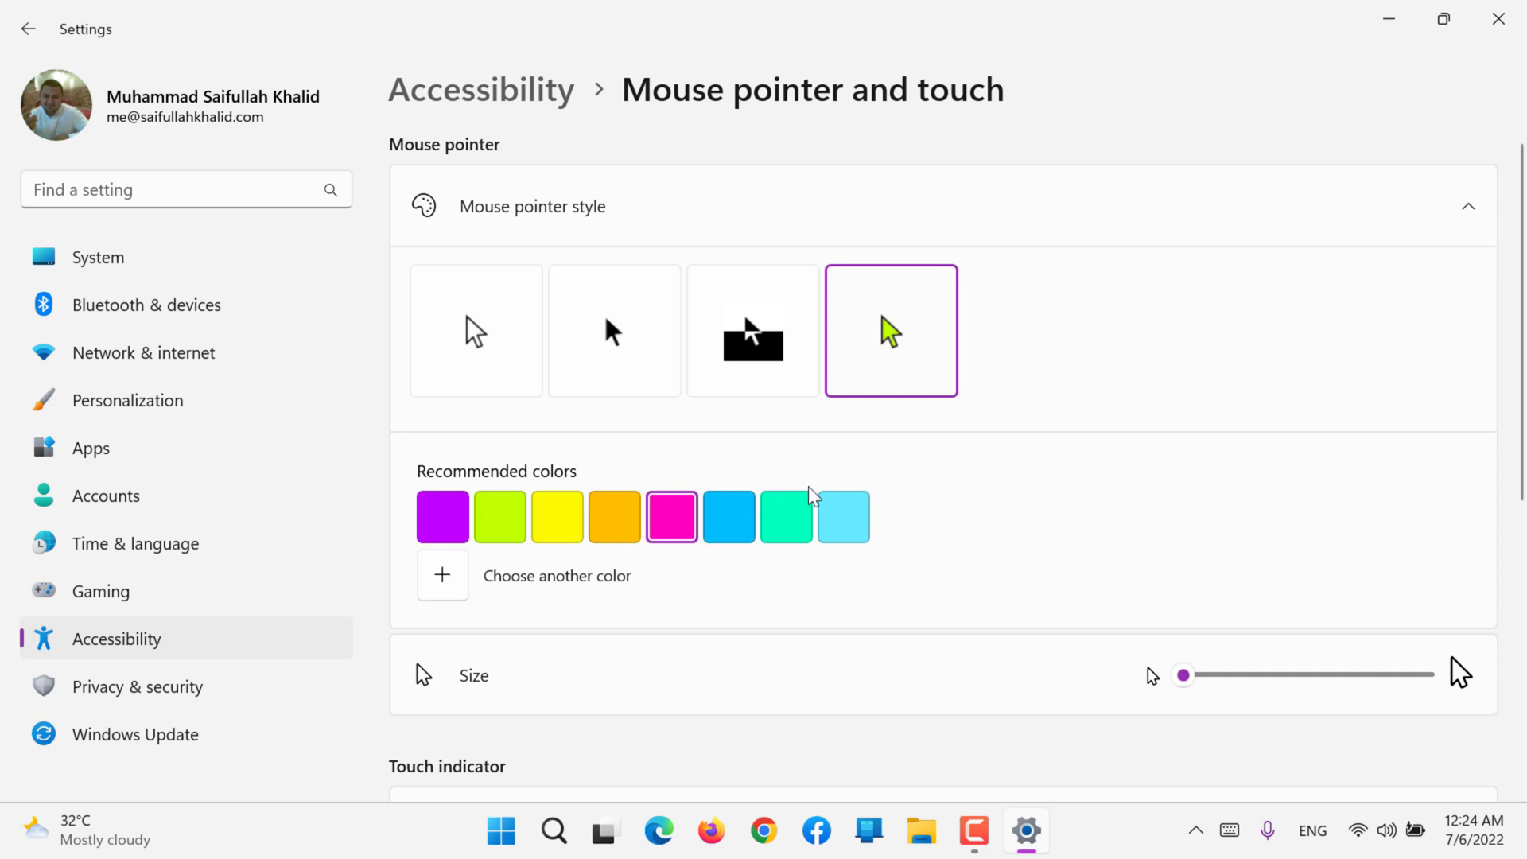
{"action": "left_click", "coordinate": [807, 513]}
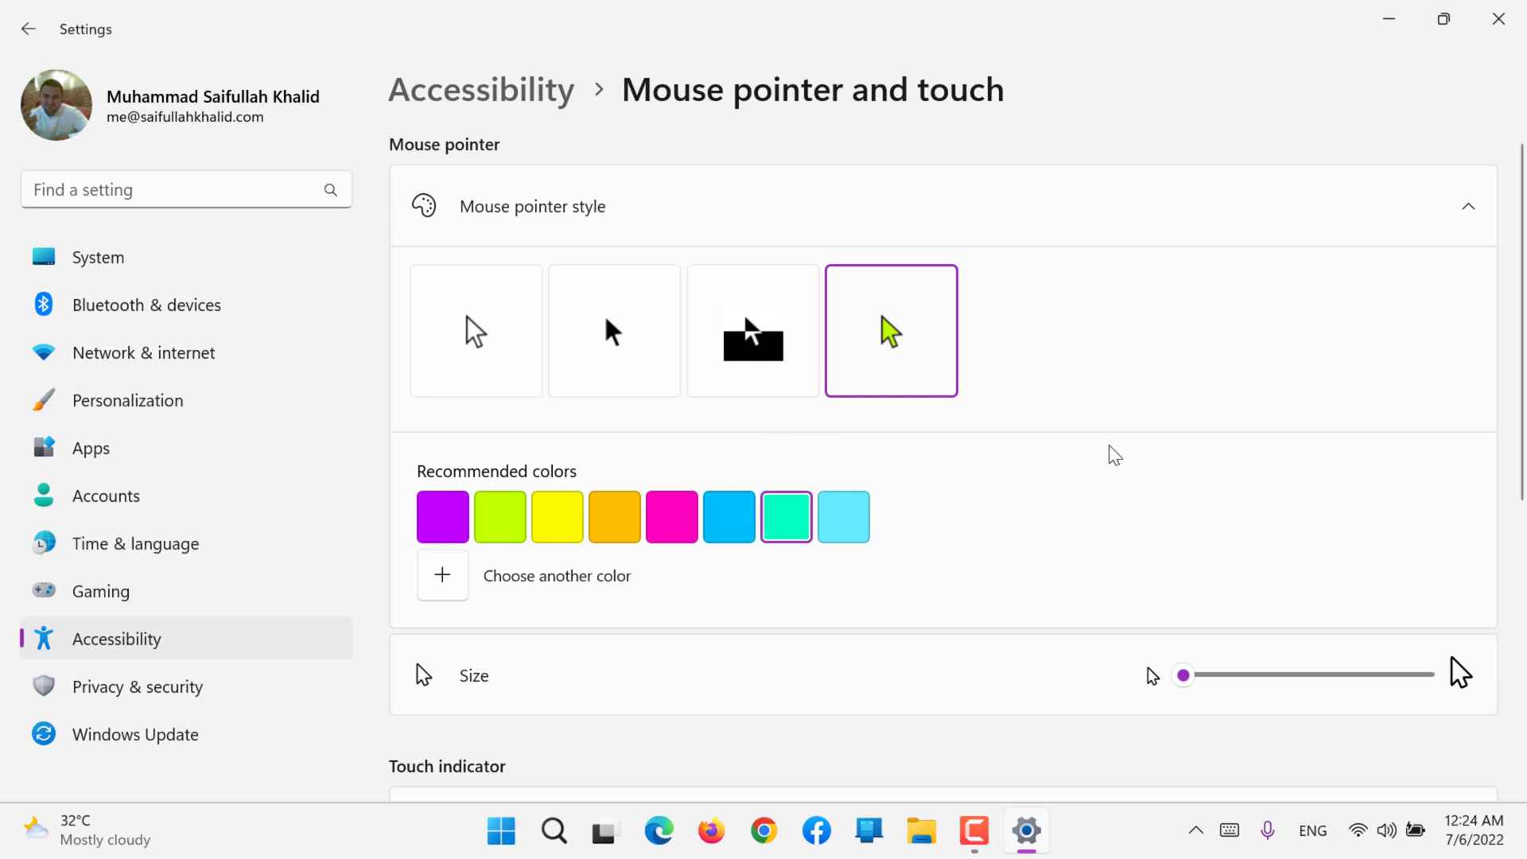
Step: Sample several custom colors for the mouse pointer and apply a lavender shade
{"action": "left_click", "coordinate": [445, 586]}
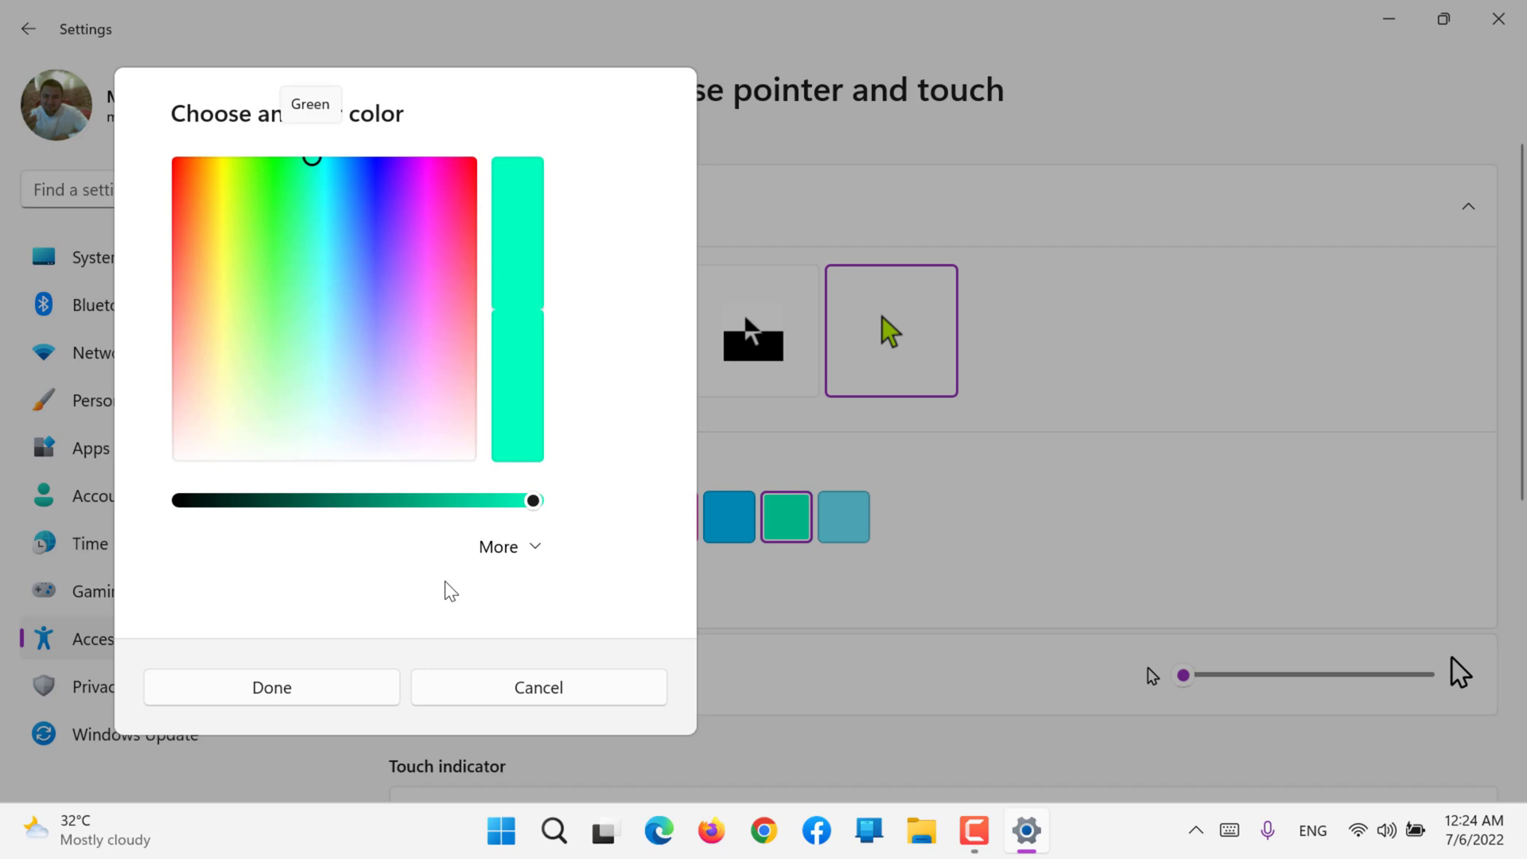
{"action": "left_click", "coordinate": [322, 266]}
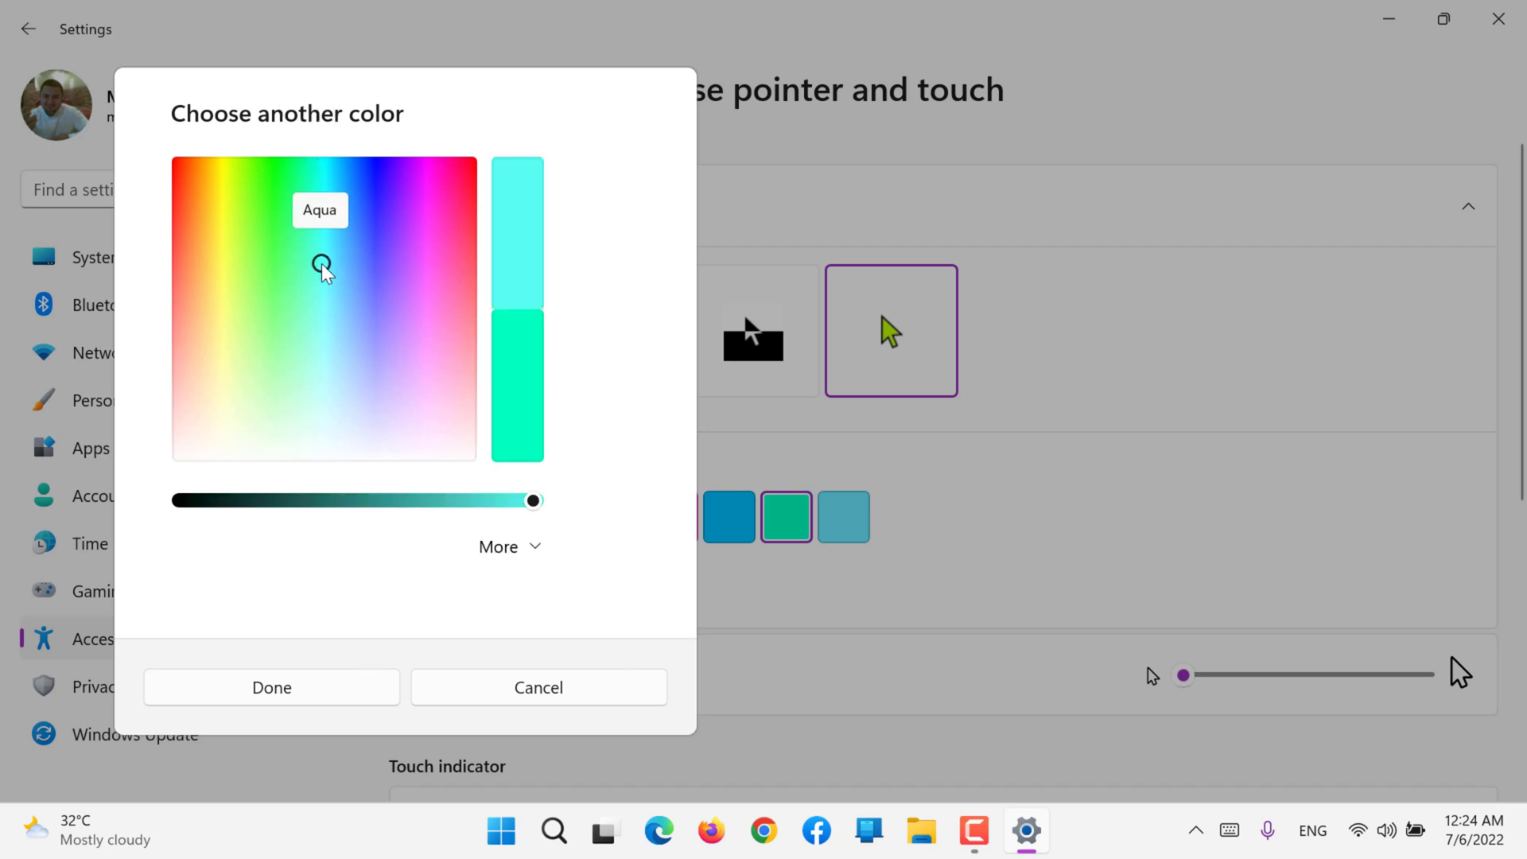
{"action": "left_click", "coordinate": [268, 264]}
{"action": "left_click", "coordinate": [288, 239]}
{"action": "left_click", "coordinate": [320, 255]}
{"action": "left_click", "coordinate": [300, 232]}
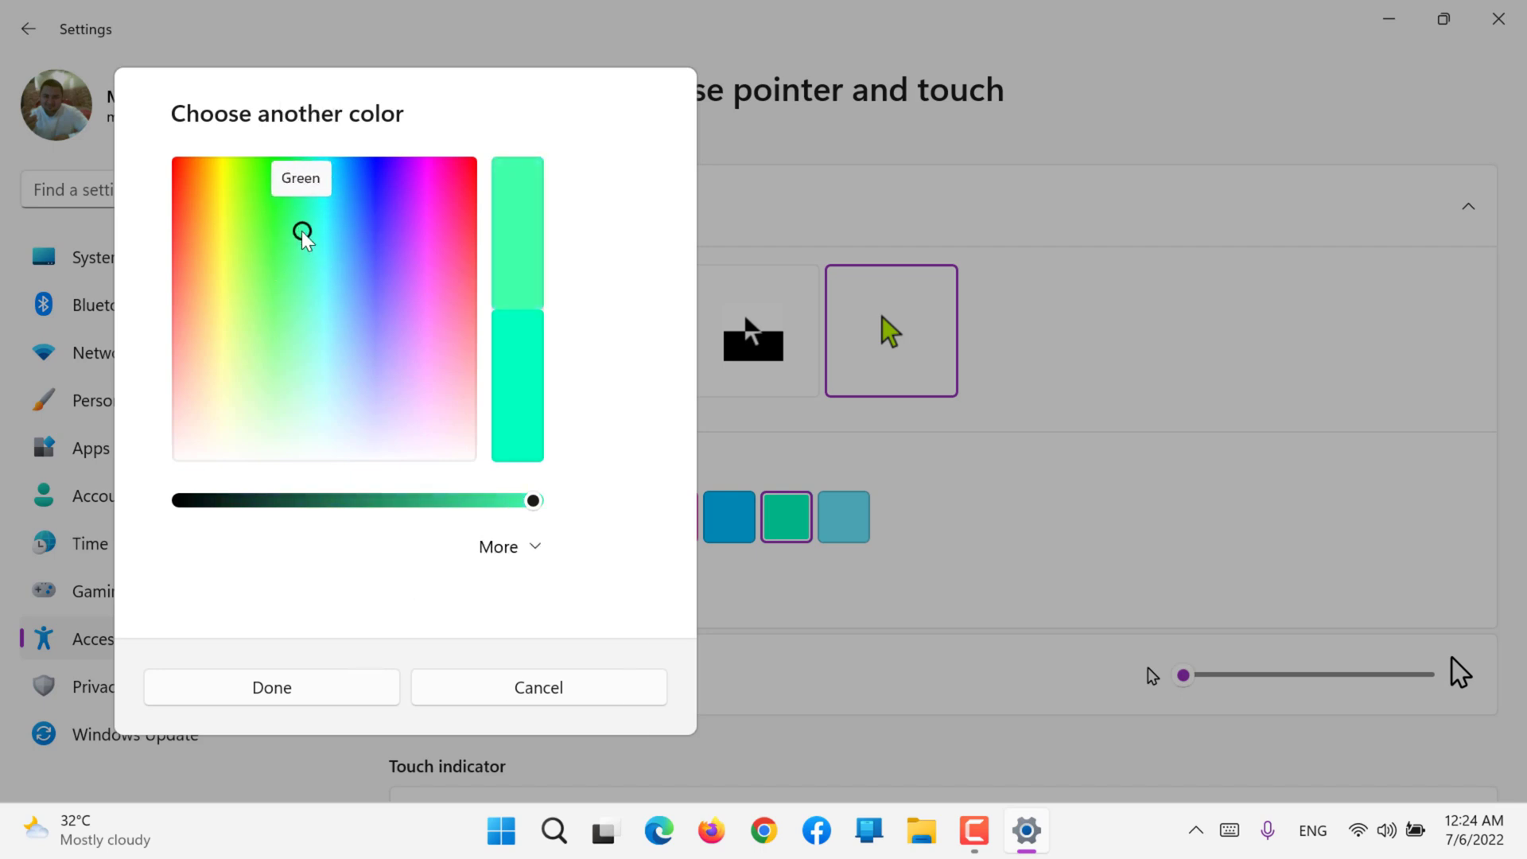
{"action": "left_click", "coordinate": [273, 214]}
{"action": "left_click", "coordinate": [298, 163]}
{"action": "left_click_drag", "start_coordinate": [402, 180], "coordinate": [427, 323]}
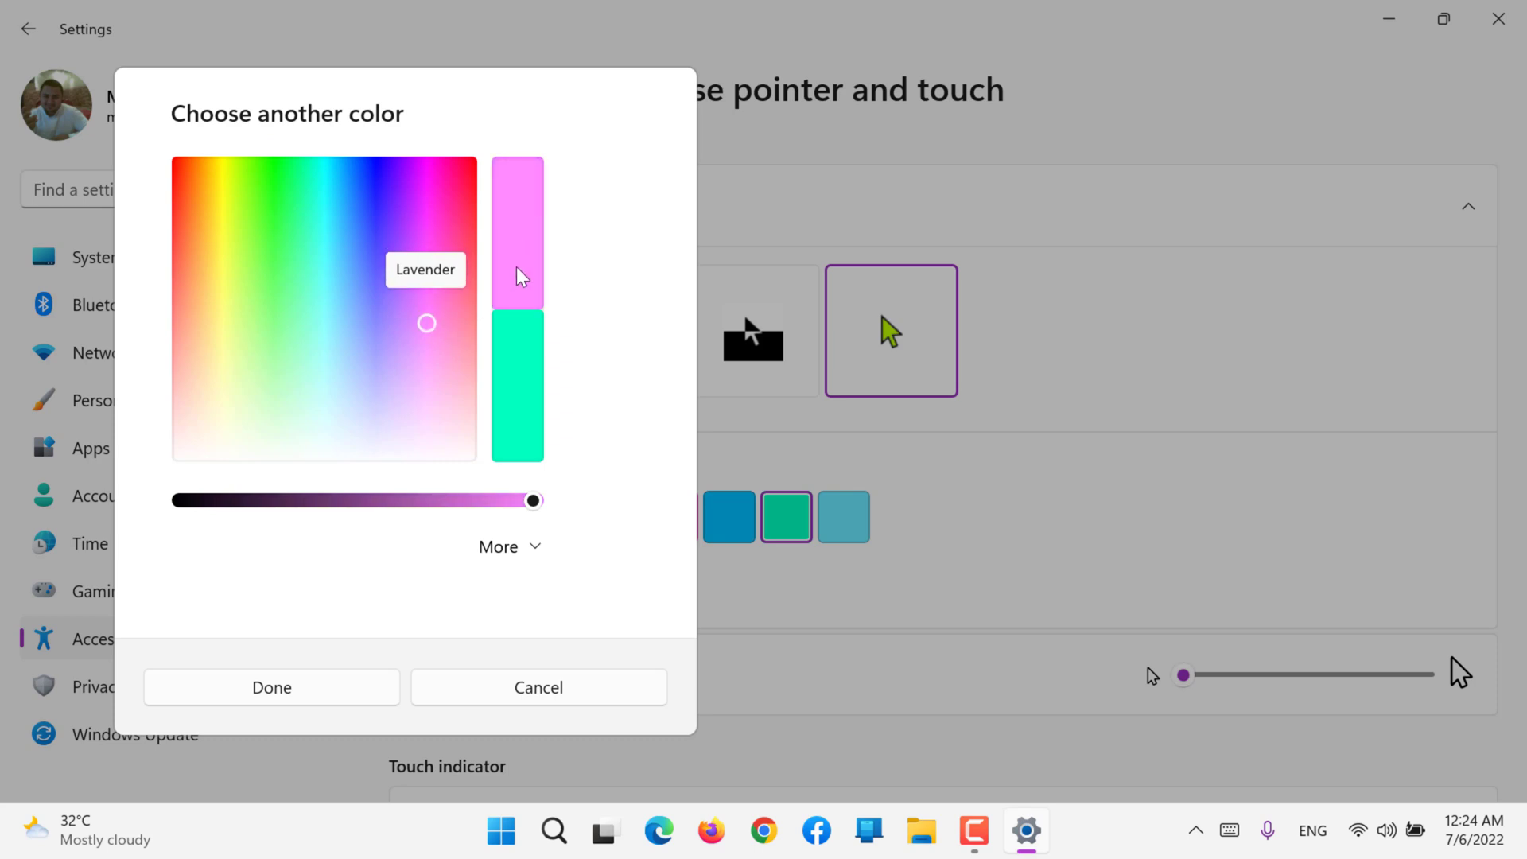
{"action": "left_click", "coordinate": [342, 707]}
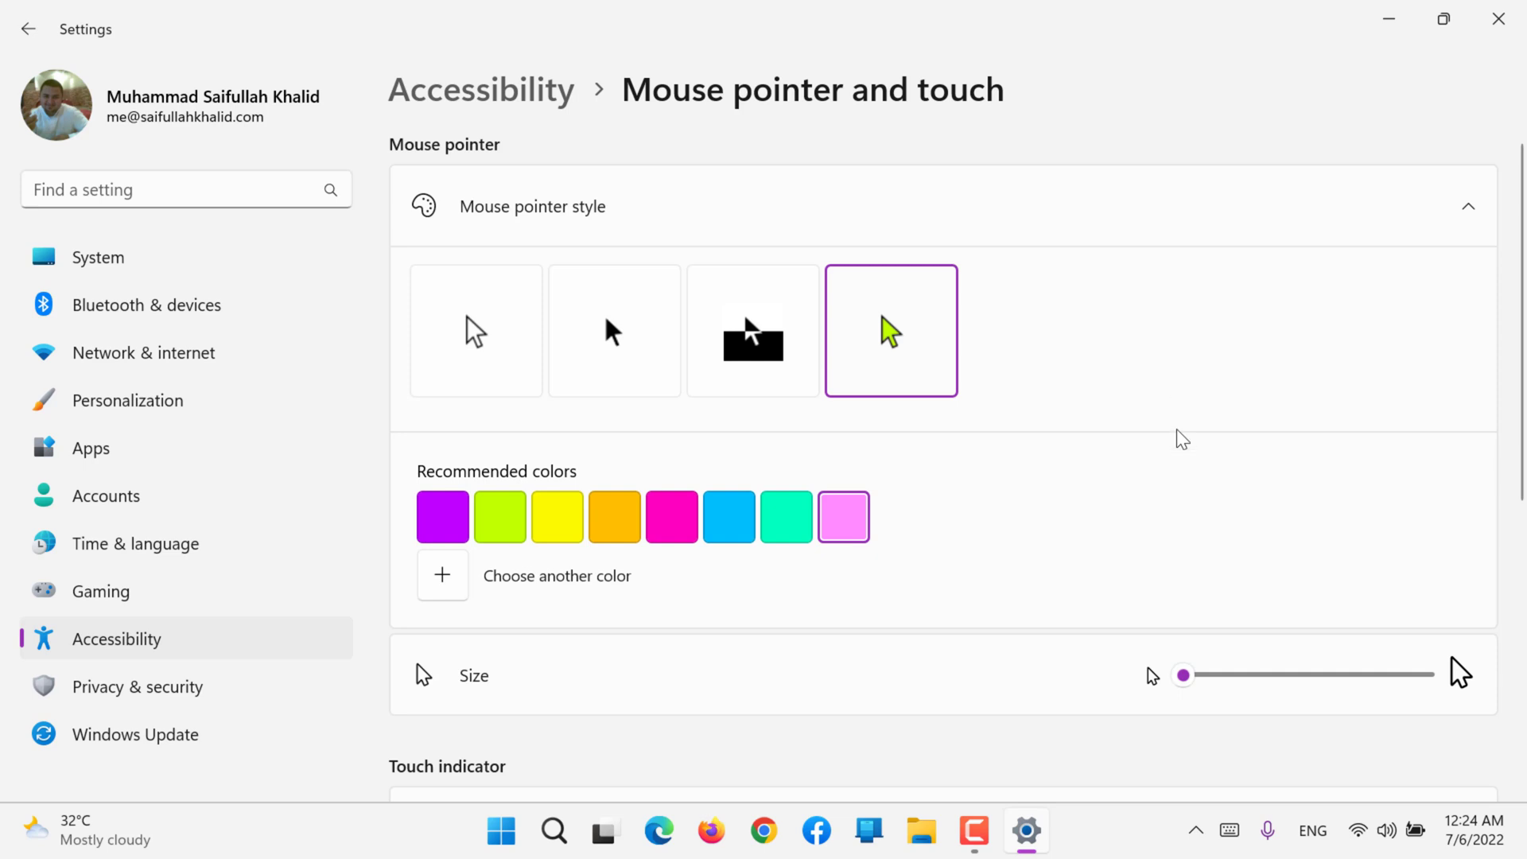
Step: Set the mouse pointer to its maximum size and try it on the Bluetooth and Network pages before returning to Mouse pointer and touch
{"action": "left_click", "coordinate": [1190, 675]}
{"action": "left_click_drag", "start_coordinate": [1190, 676], "coordinate": [1483, 668]}
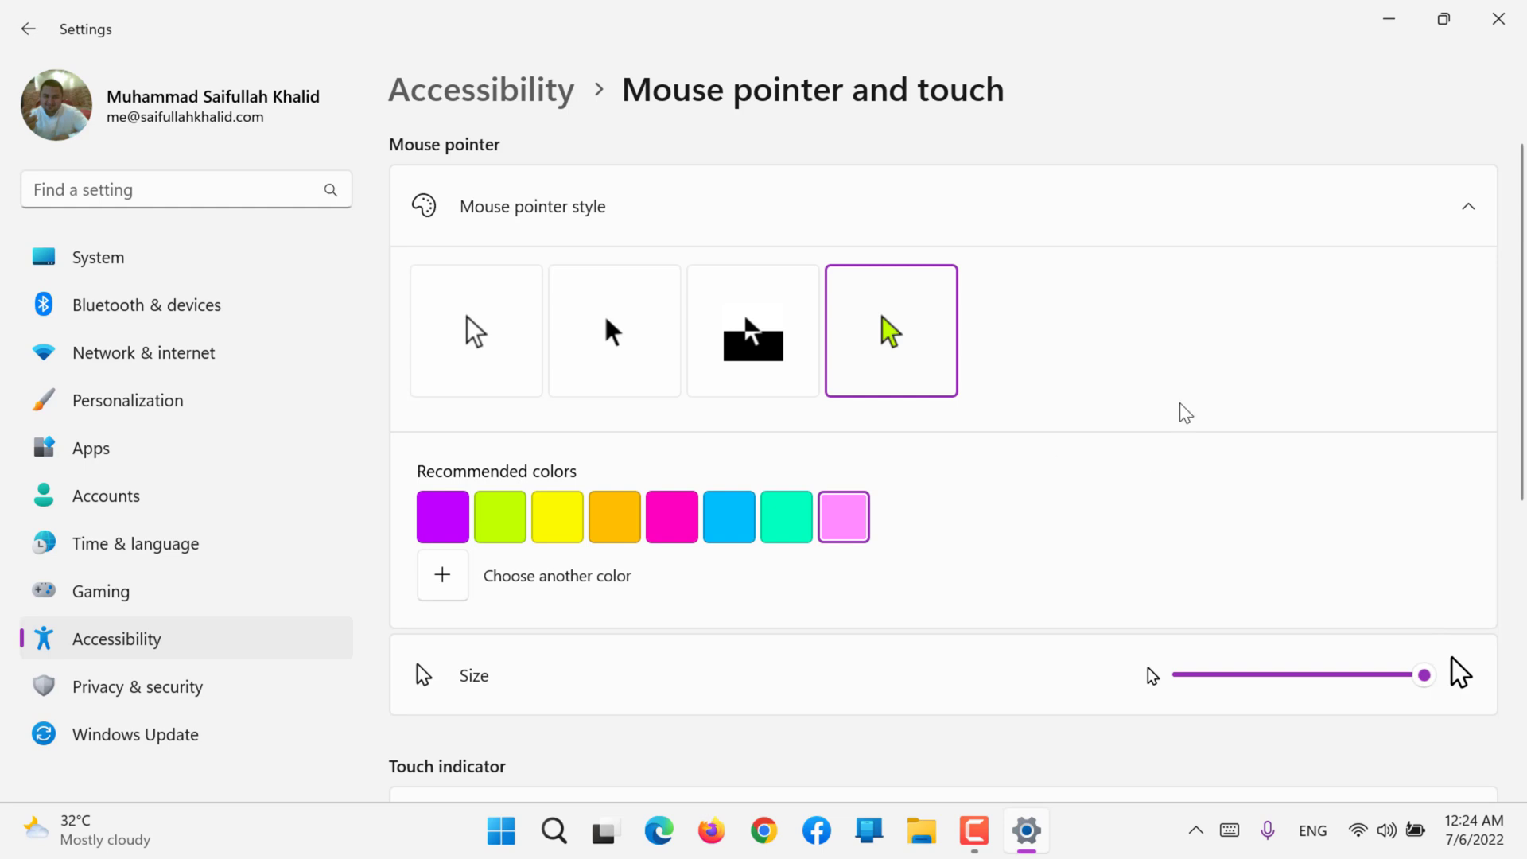
{"action": "left_click", "coordinate": [212, 307]}
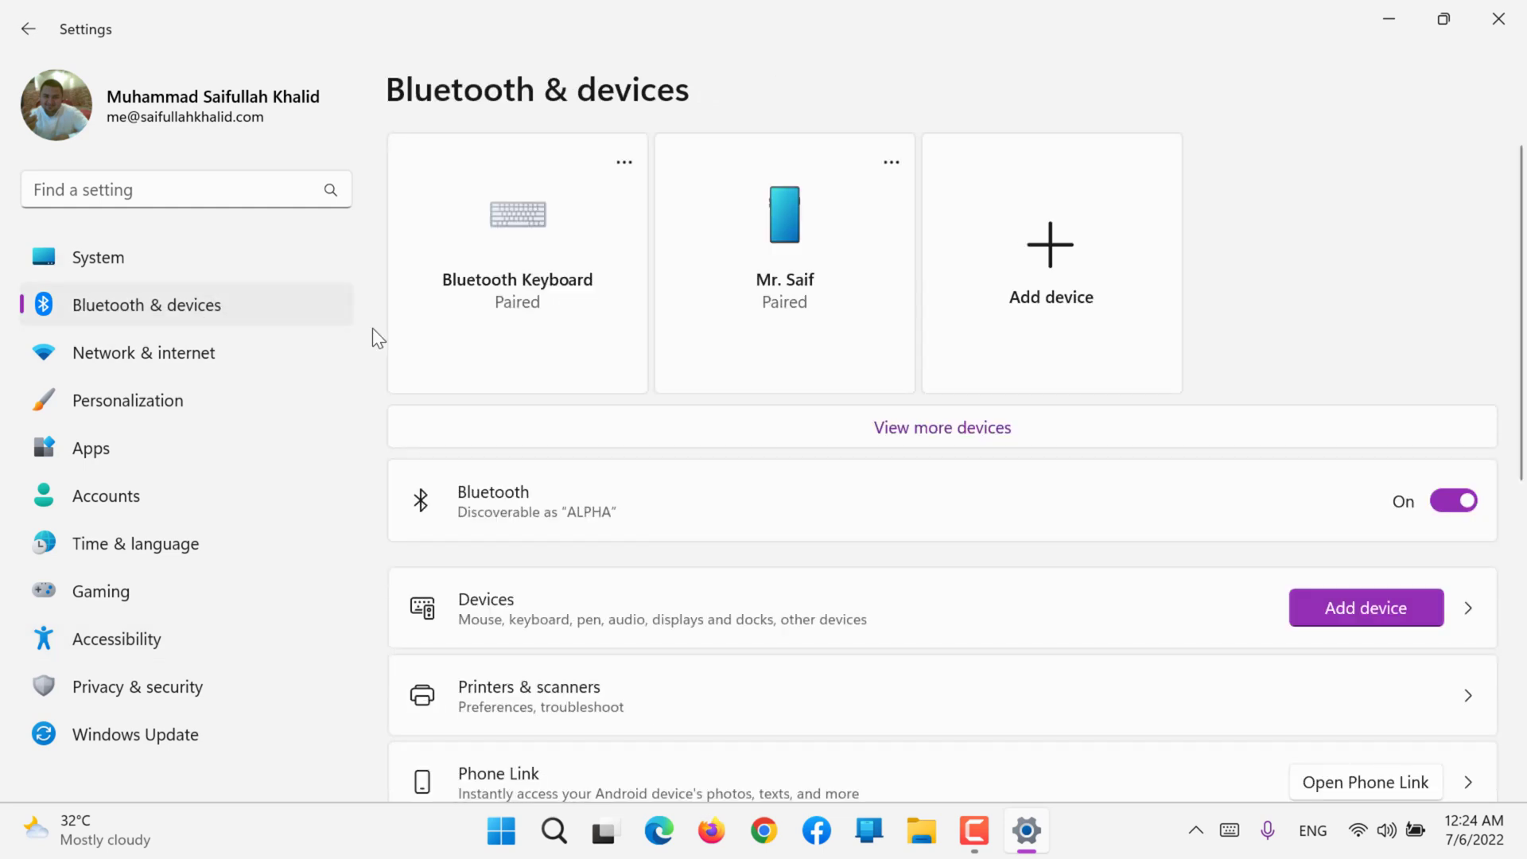
{"action": "left_click", "coordinate": [280, 355]}
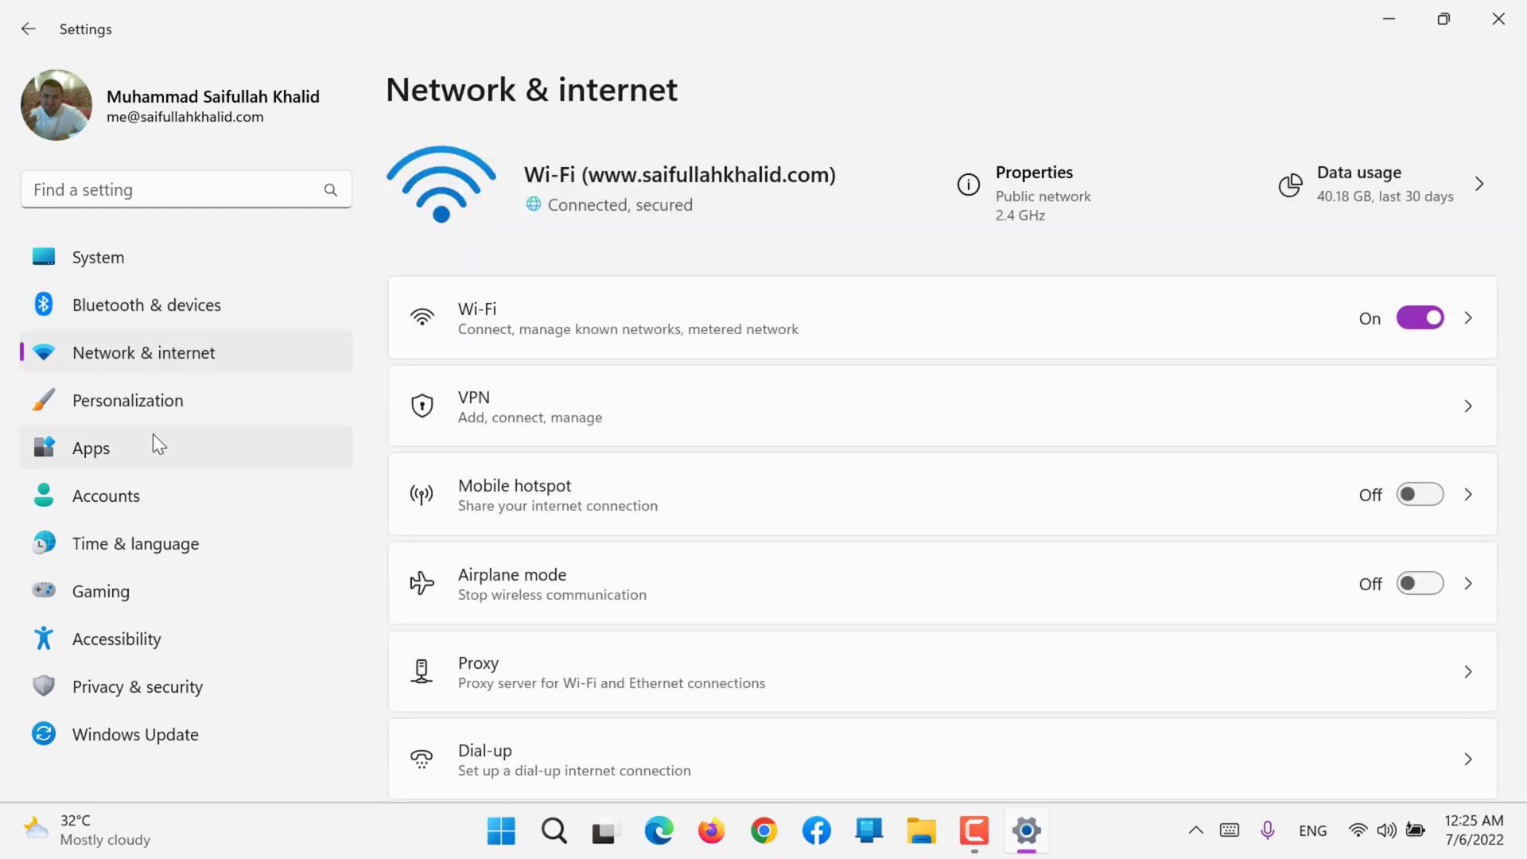
{"action": "left_click", "coordinate": [133, 628]}
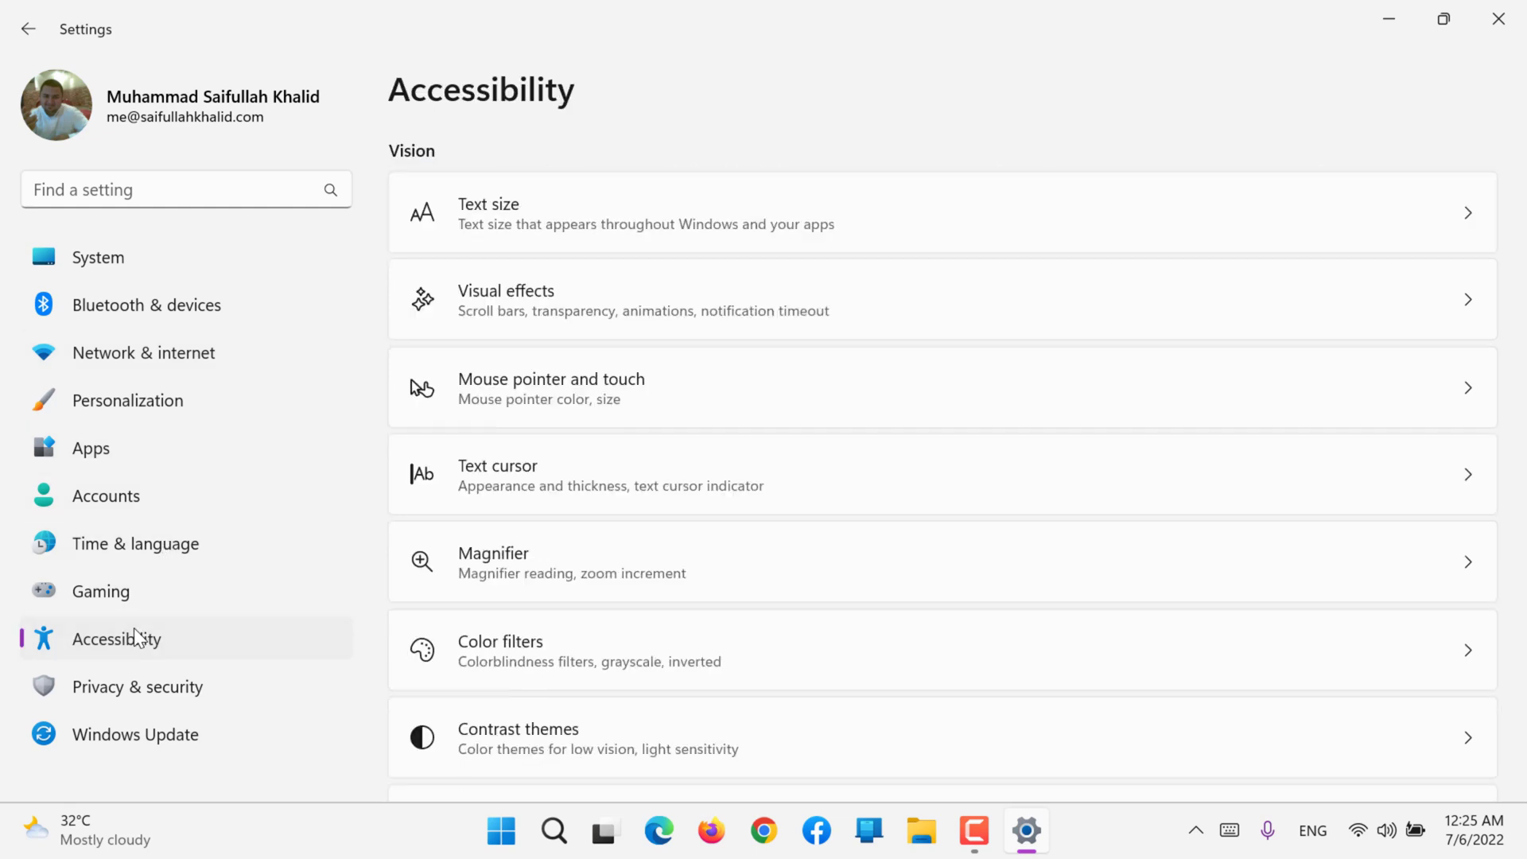
{"action": "left_click", "coordinate": [627, 375]}
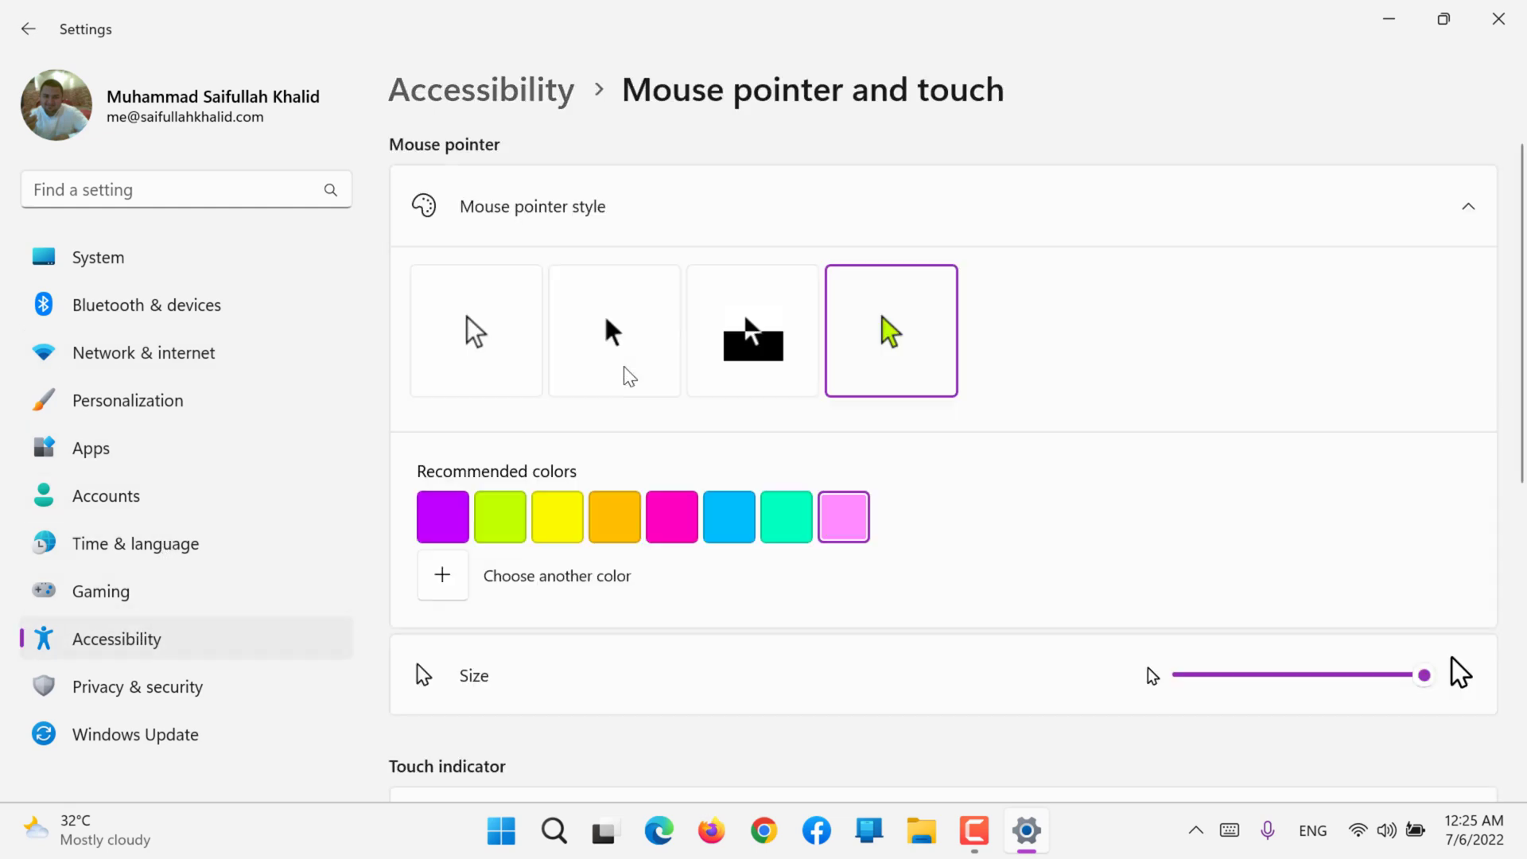
Step: Compare several mouse pointer sizes, leave the size slightly above the minimum, and select the white pointer style
{"action": "left_click", "coordinate": [1214, 676]}
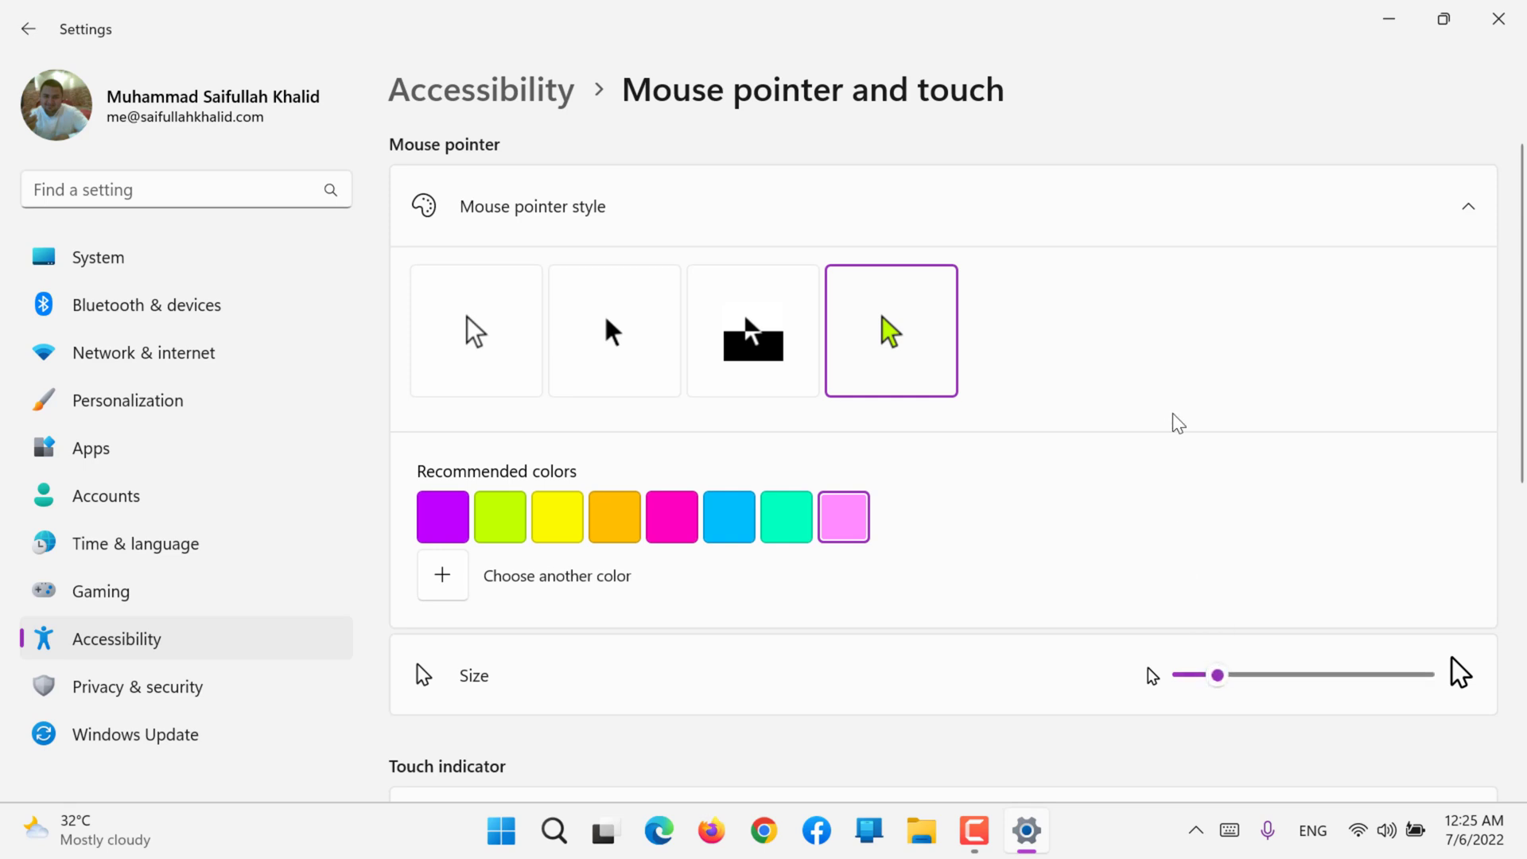
{"action": "left_click", "coordinate": [1319, 683]}
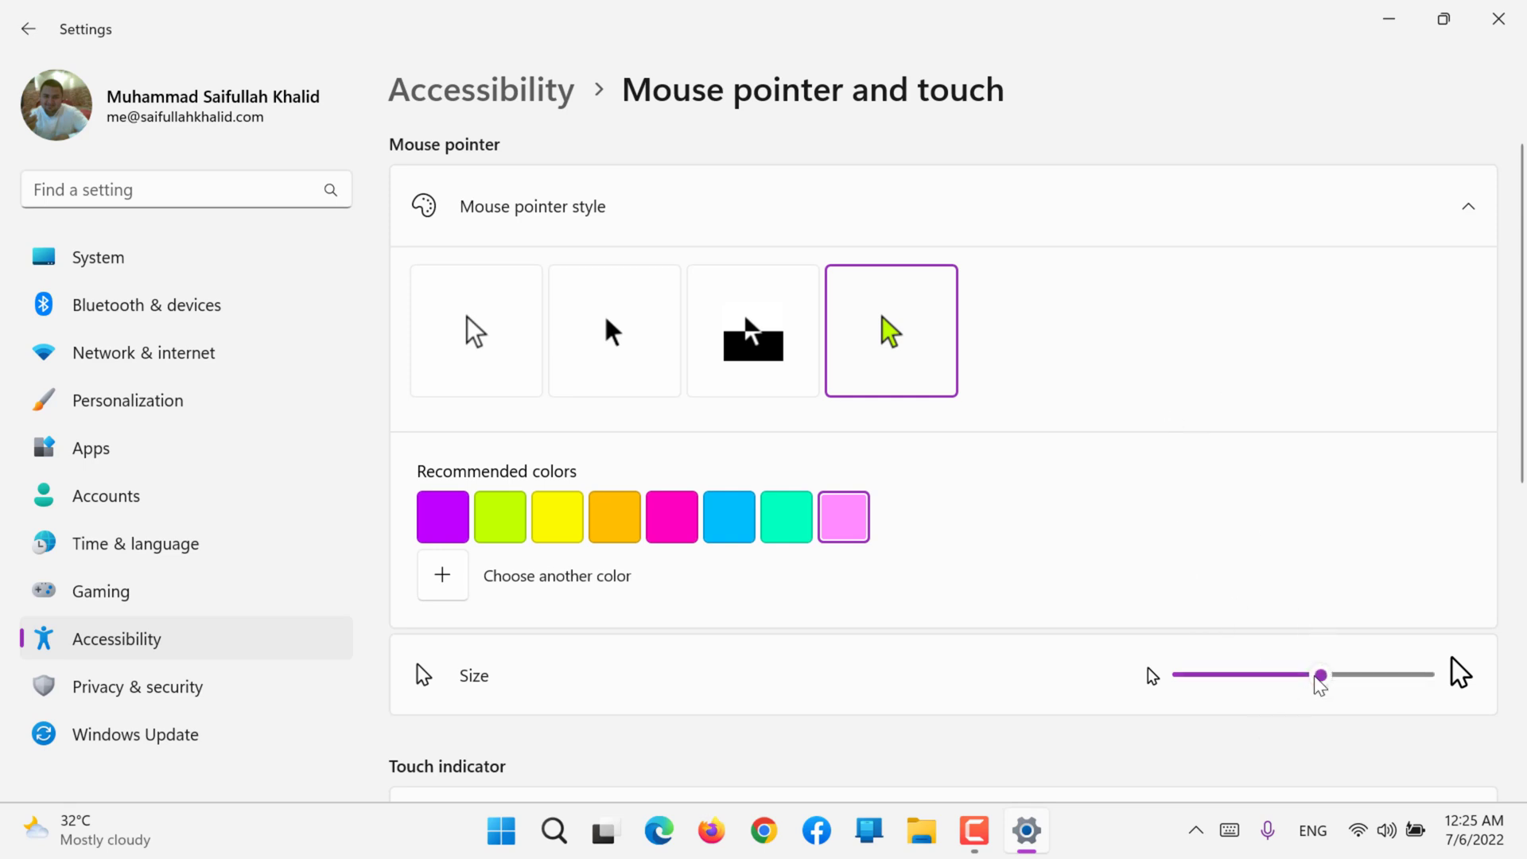
{"action": "left_click", "coordinate": [1229, 676]}
{"action": "left_click_drag", "start_coordinate": [1193, 677], "coordinate": [1027, 682]}
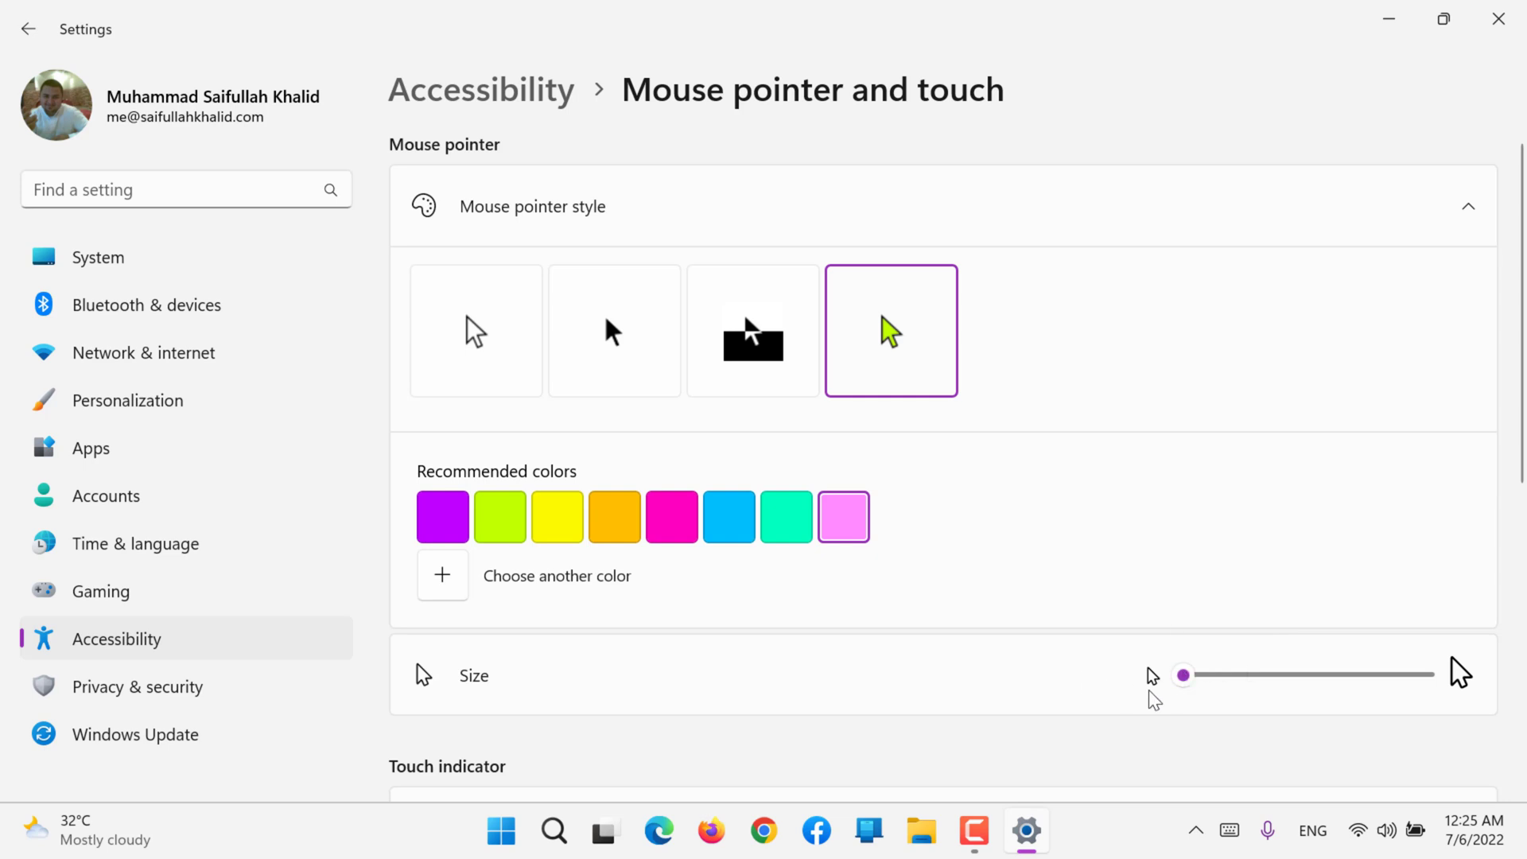
{"action": "left_click", "coordinate": [1208, 682]}
{"action": "scroll", "coordinate": [819, 628], "scroll_direction": "down", "scroll_amount": 1}
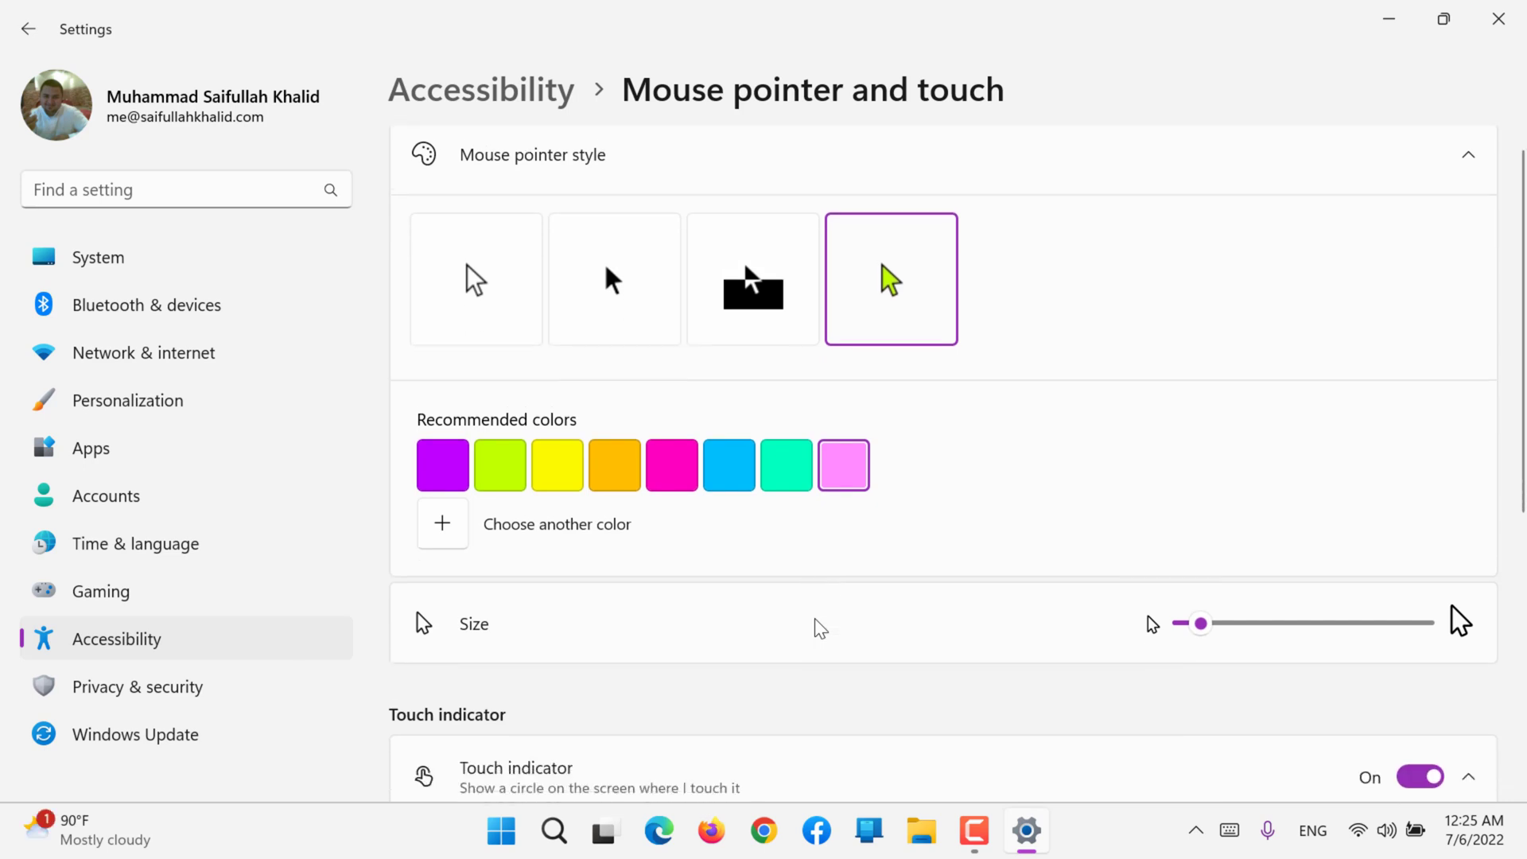
{"action": "scroll", "coordinate": [815, 627], "scroll_direction": "up", "scroll_amount": 1}
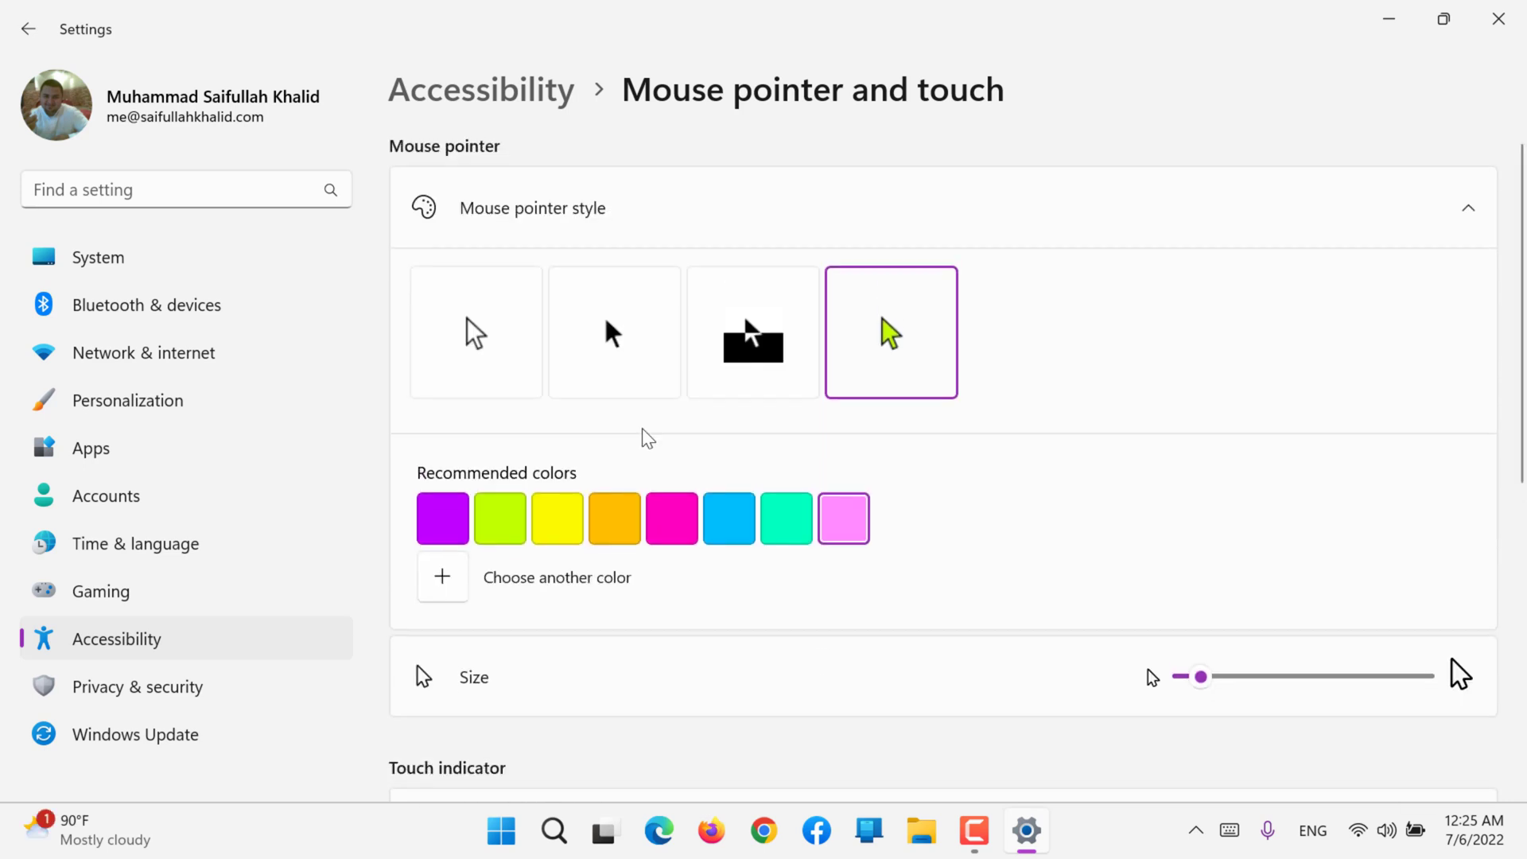
{"action": "left_click", "coordinate": [473, 316]}
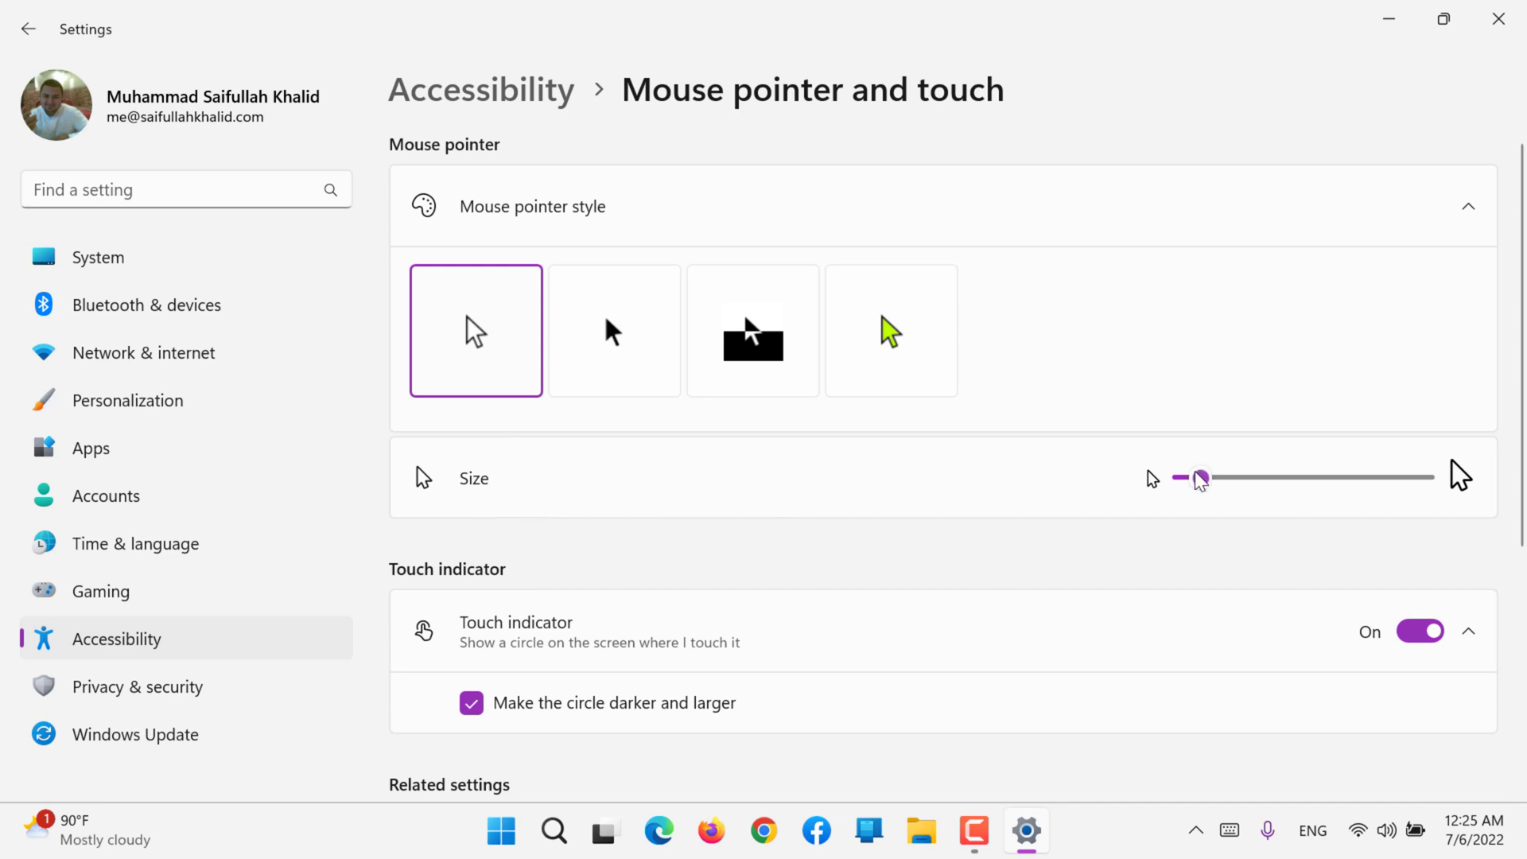
Step: Switch the darker and larger touch circle option off and back on, and turn the Touch indicator off
{"action": "scroll", "coordinate": [817, 552], "scroll_direction": "down", "scroll_amount": 3}
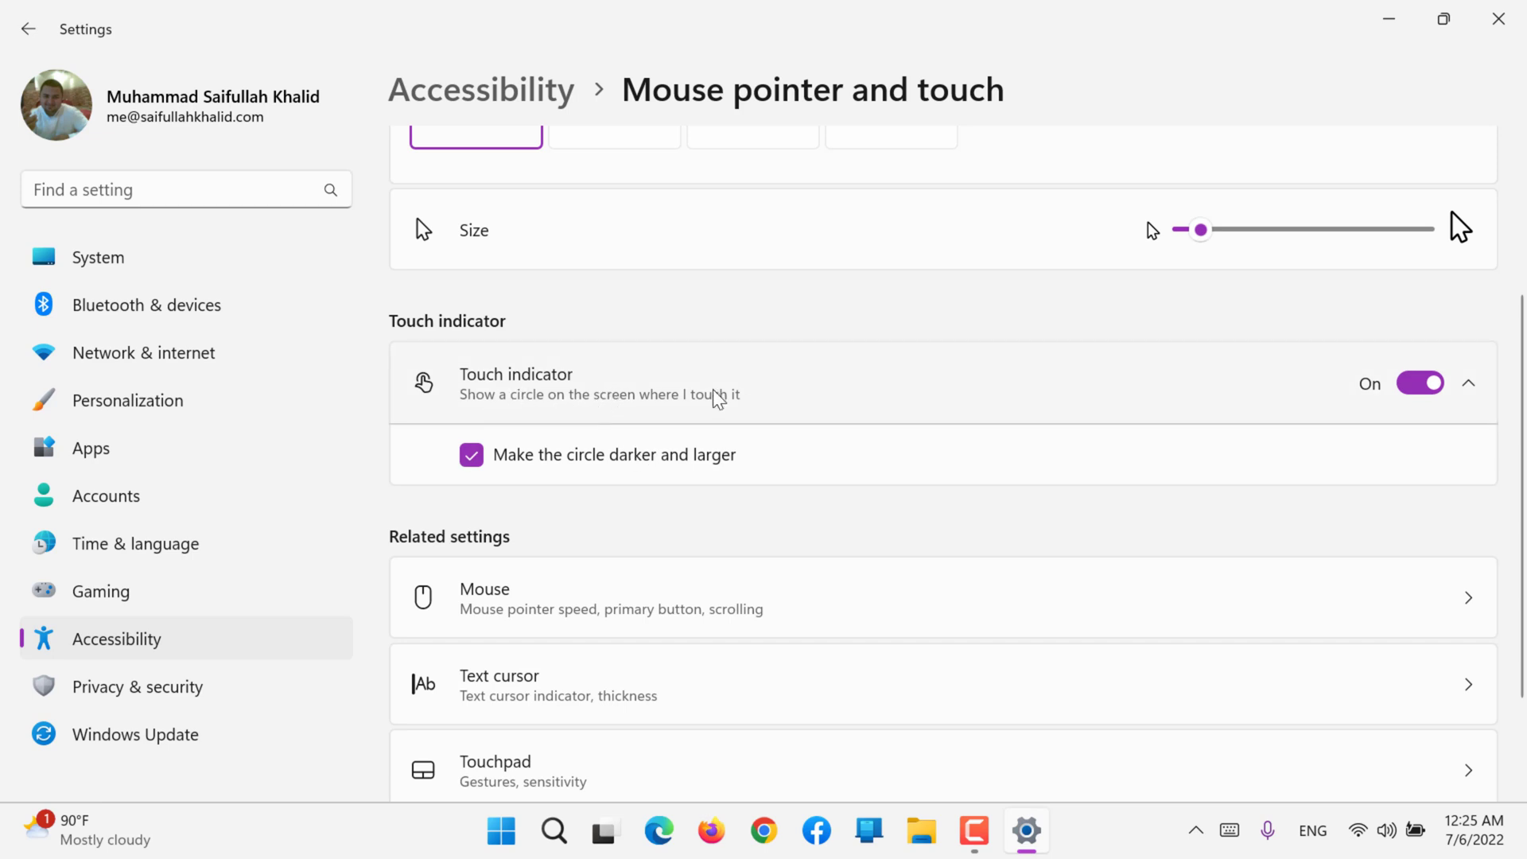
{"action": "left_click", "coordinate": [783, 404]}
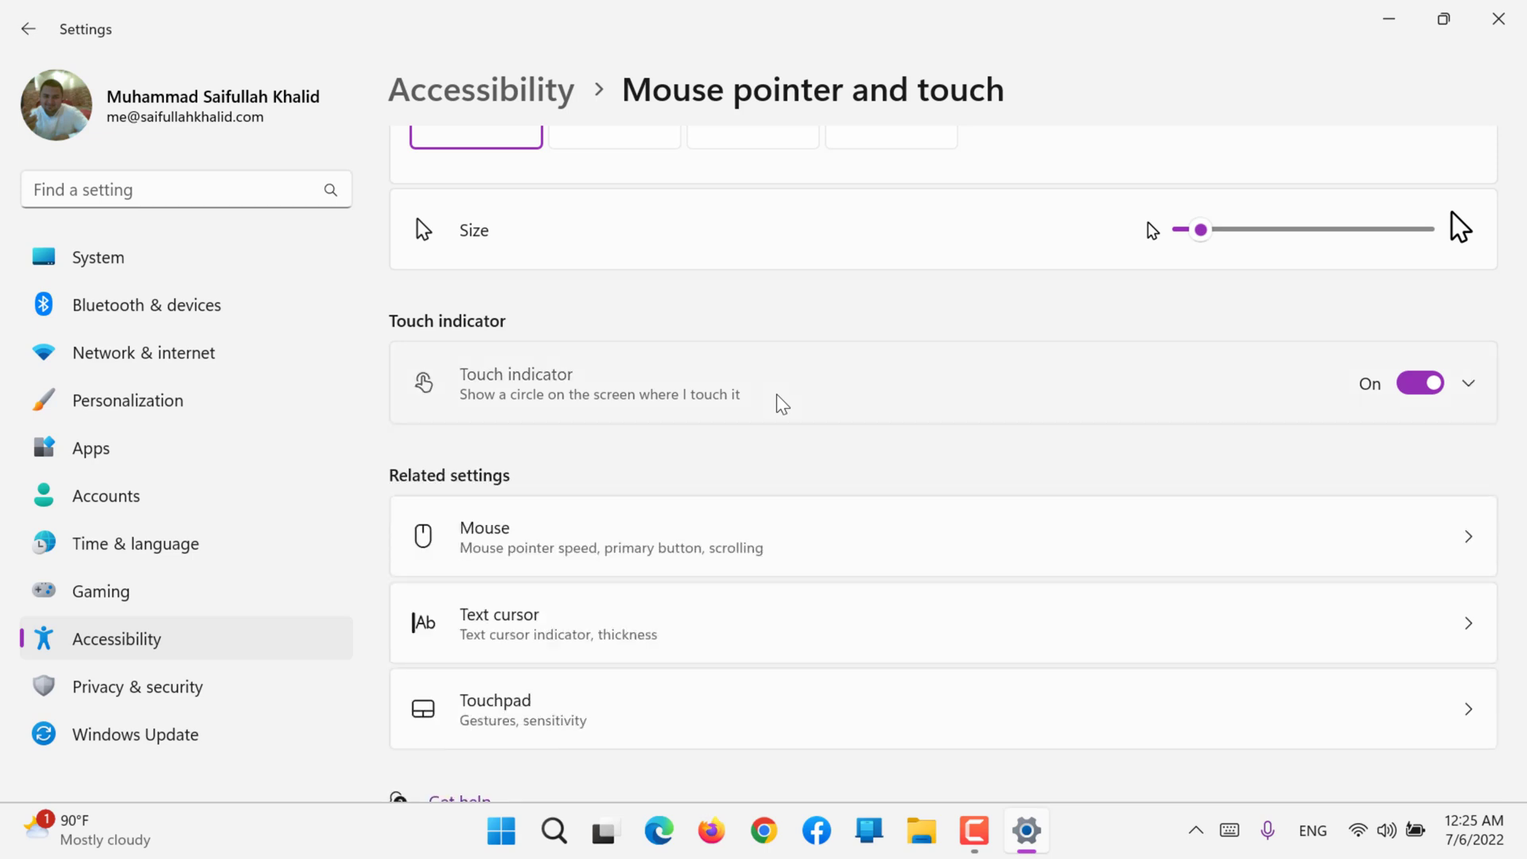
{"action": "left_click", "coordinate": [783, 404]}
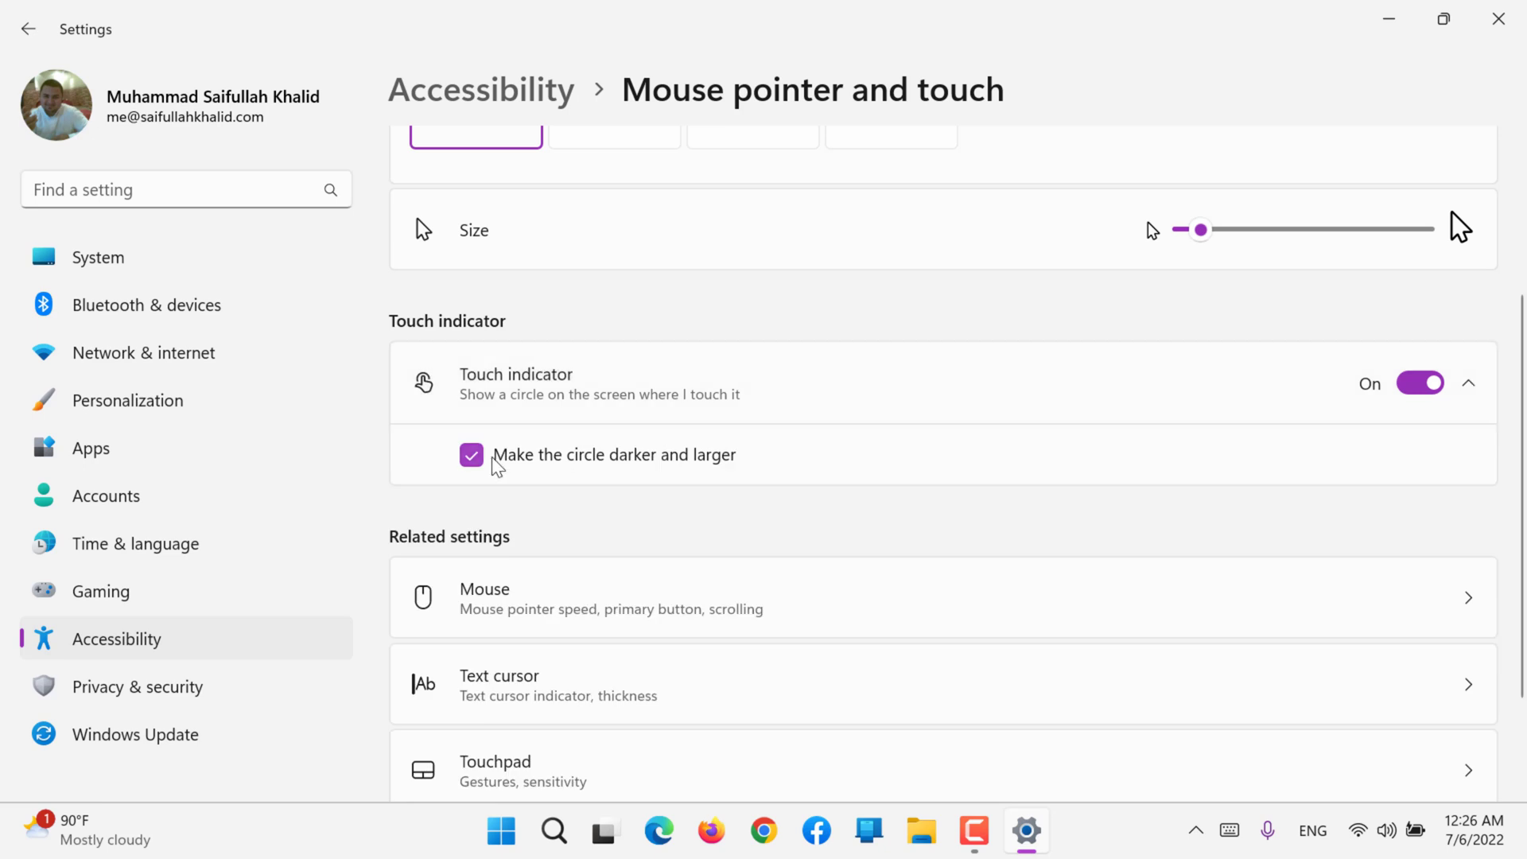
{"action": "left_click", "coordinate": [709, 471]}
{"action": "left_click", "coordinate": [707, 468]}
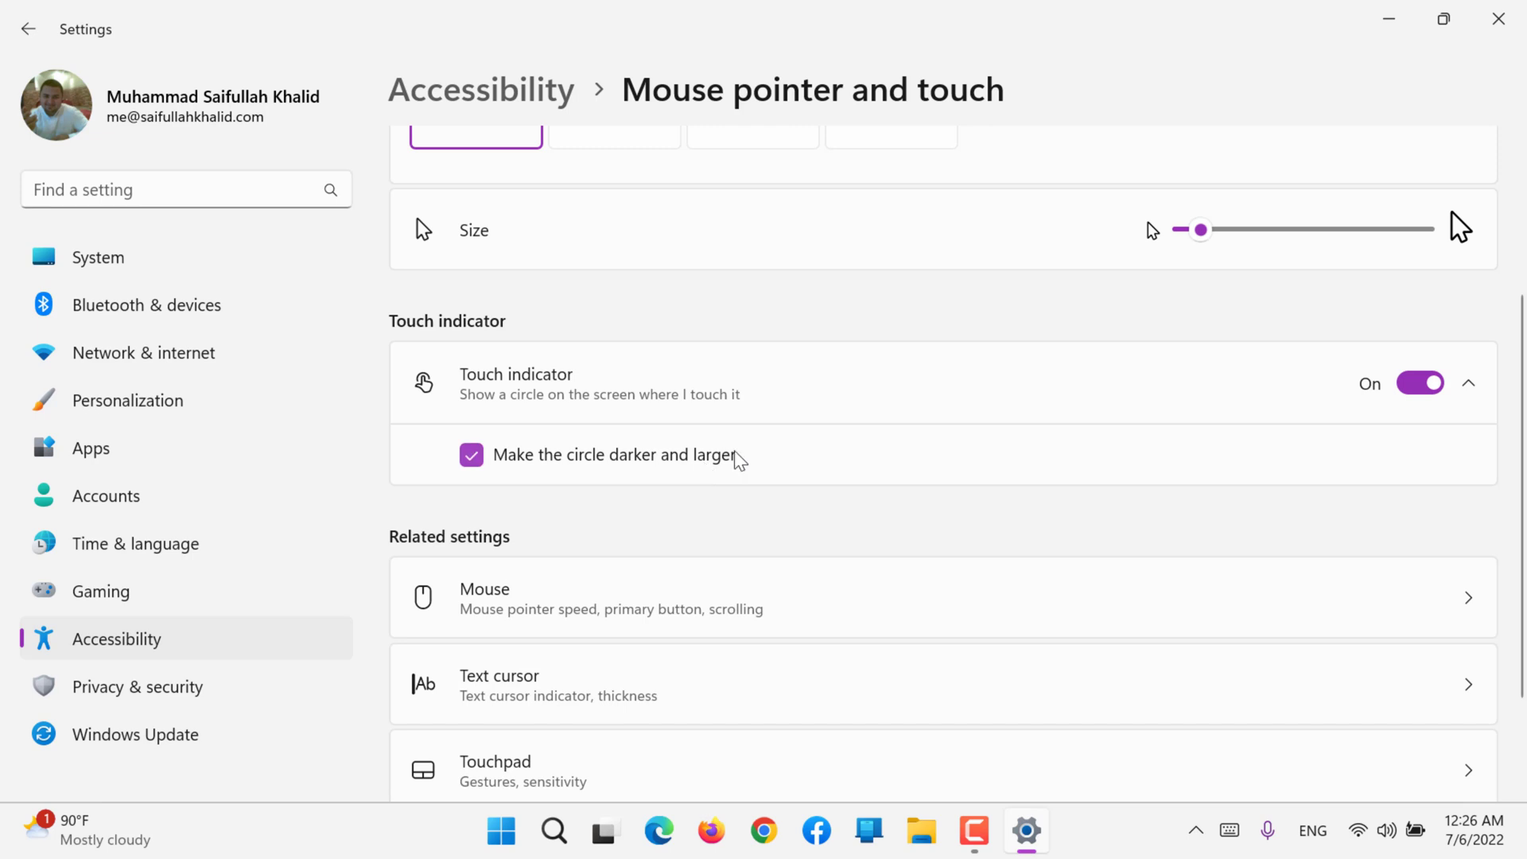
{"action": "left_click", "coordinate": [1421, 388]}
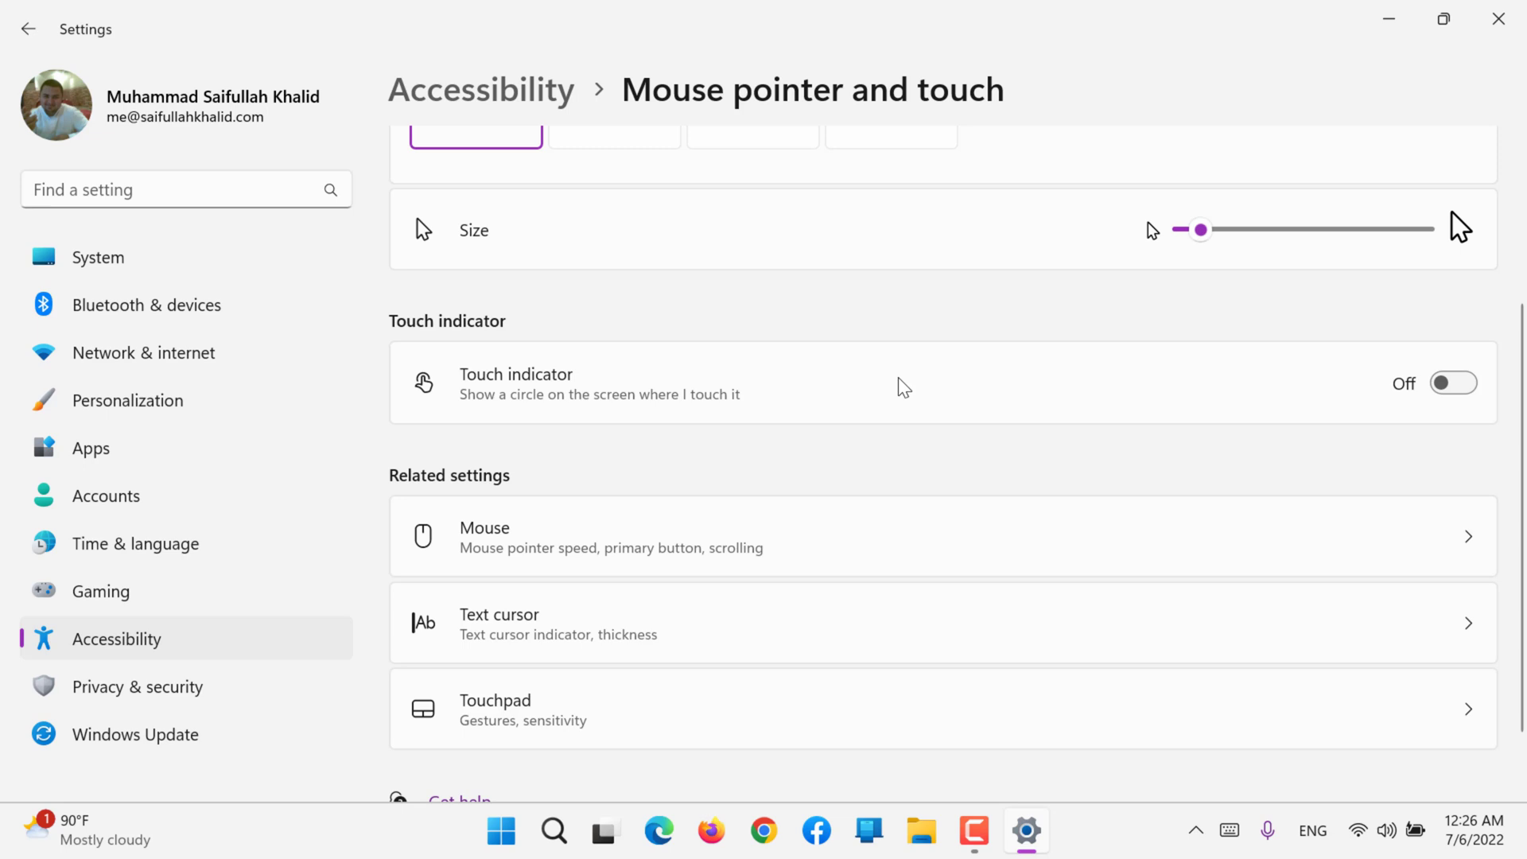
{"action": "scroll", "coordinate": [904, 388], "scroll_direction": "down", "scroll_amount": 2}
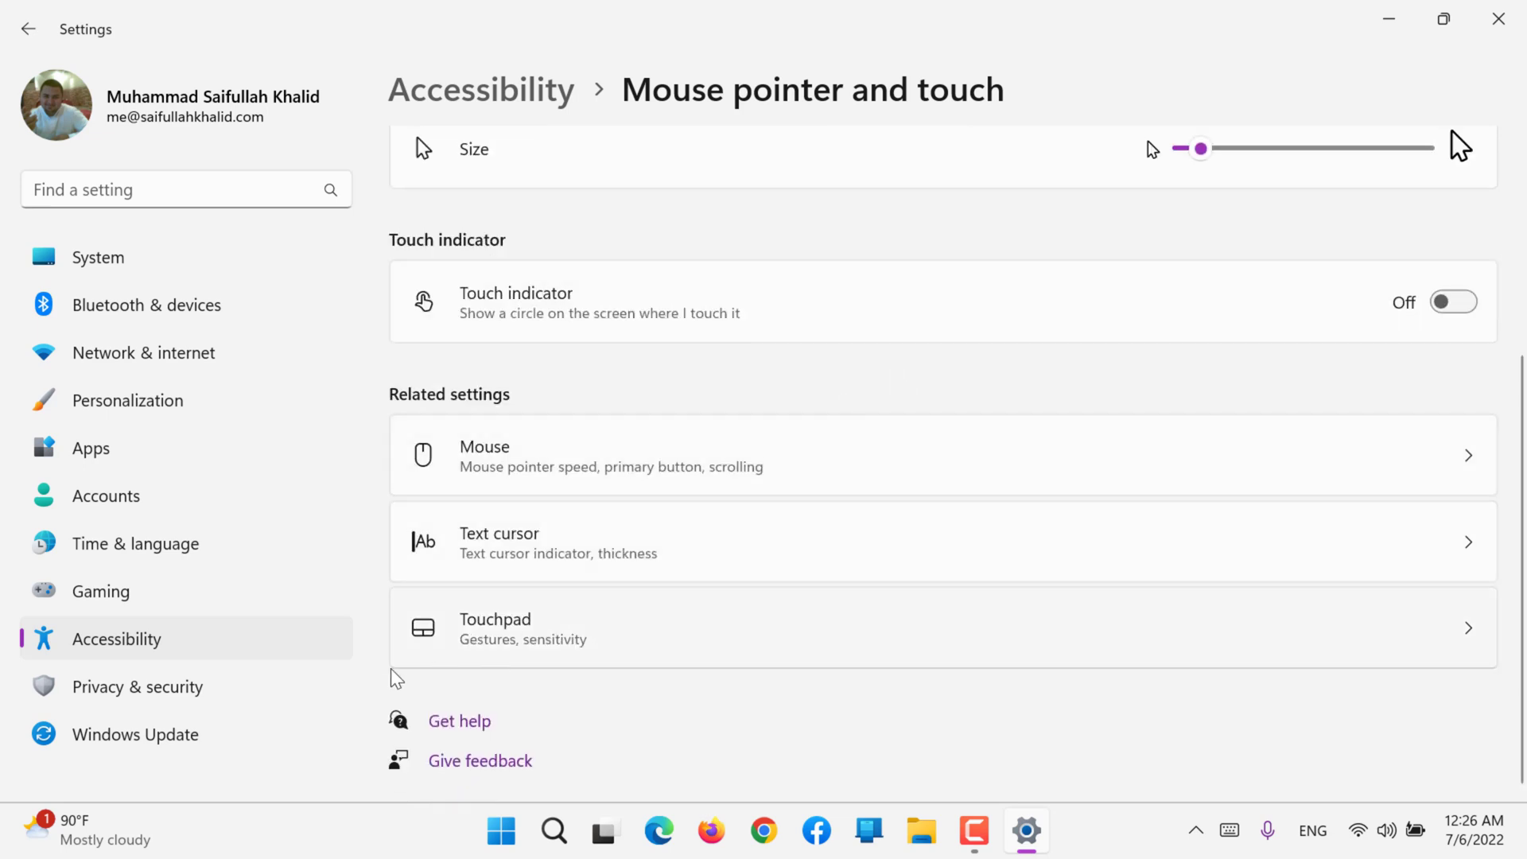
Step: Open the Text cursor accessibility settings, turn on the Text cursor indicator, and choose blue as its color
{"action": "left_click", "coordinate": [160, 644]}
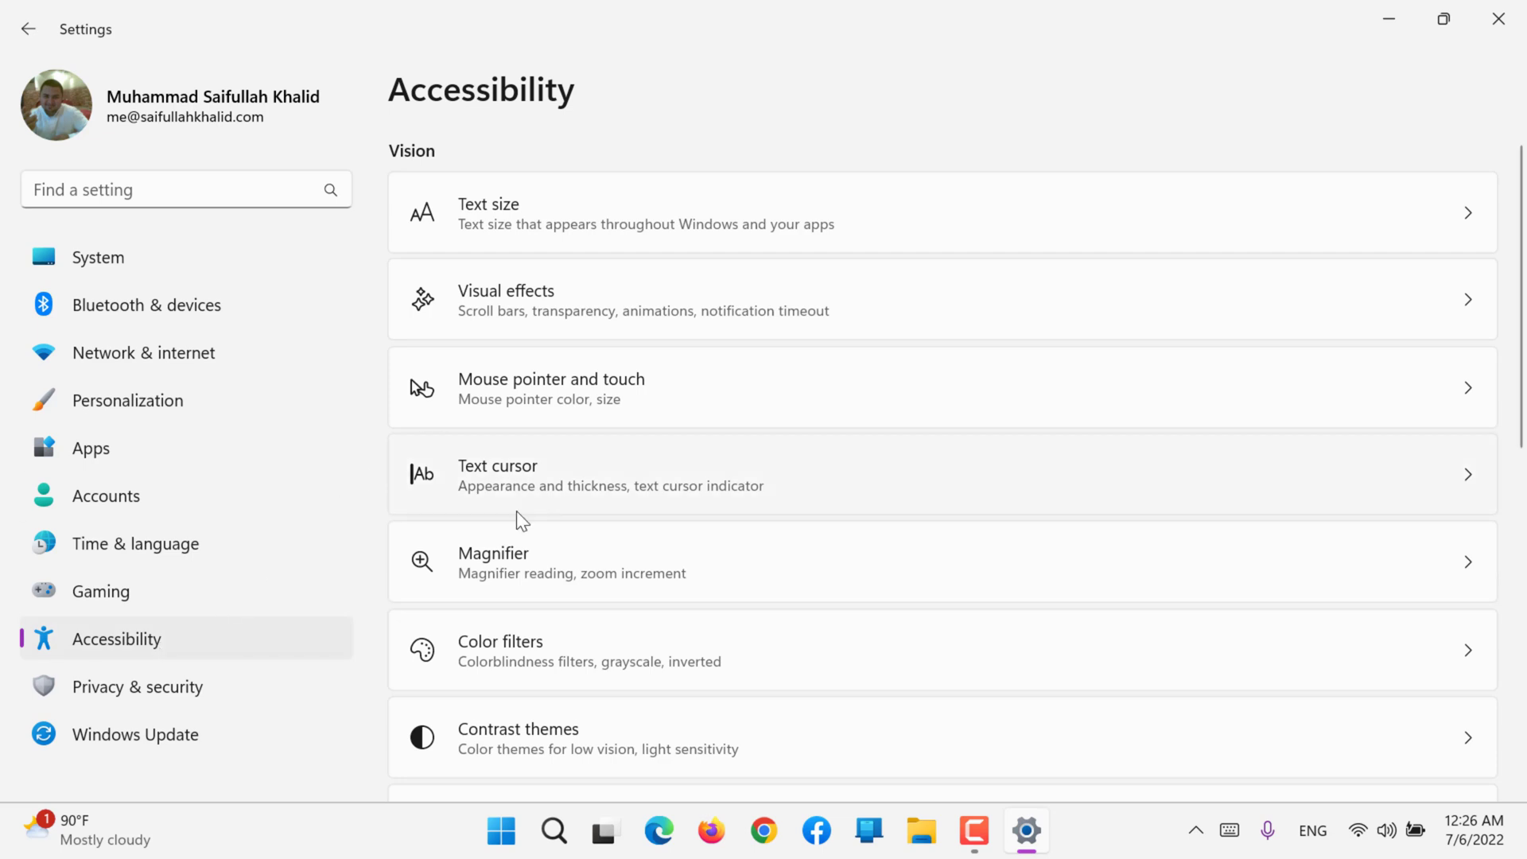
{"action": "left_click", "coordinate": [532, 489]}
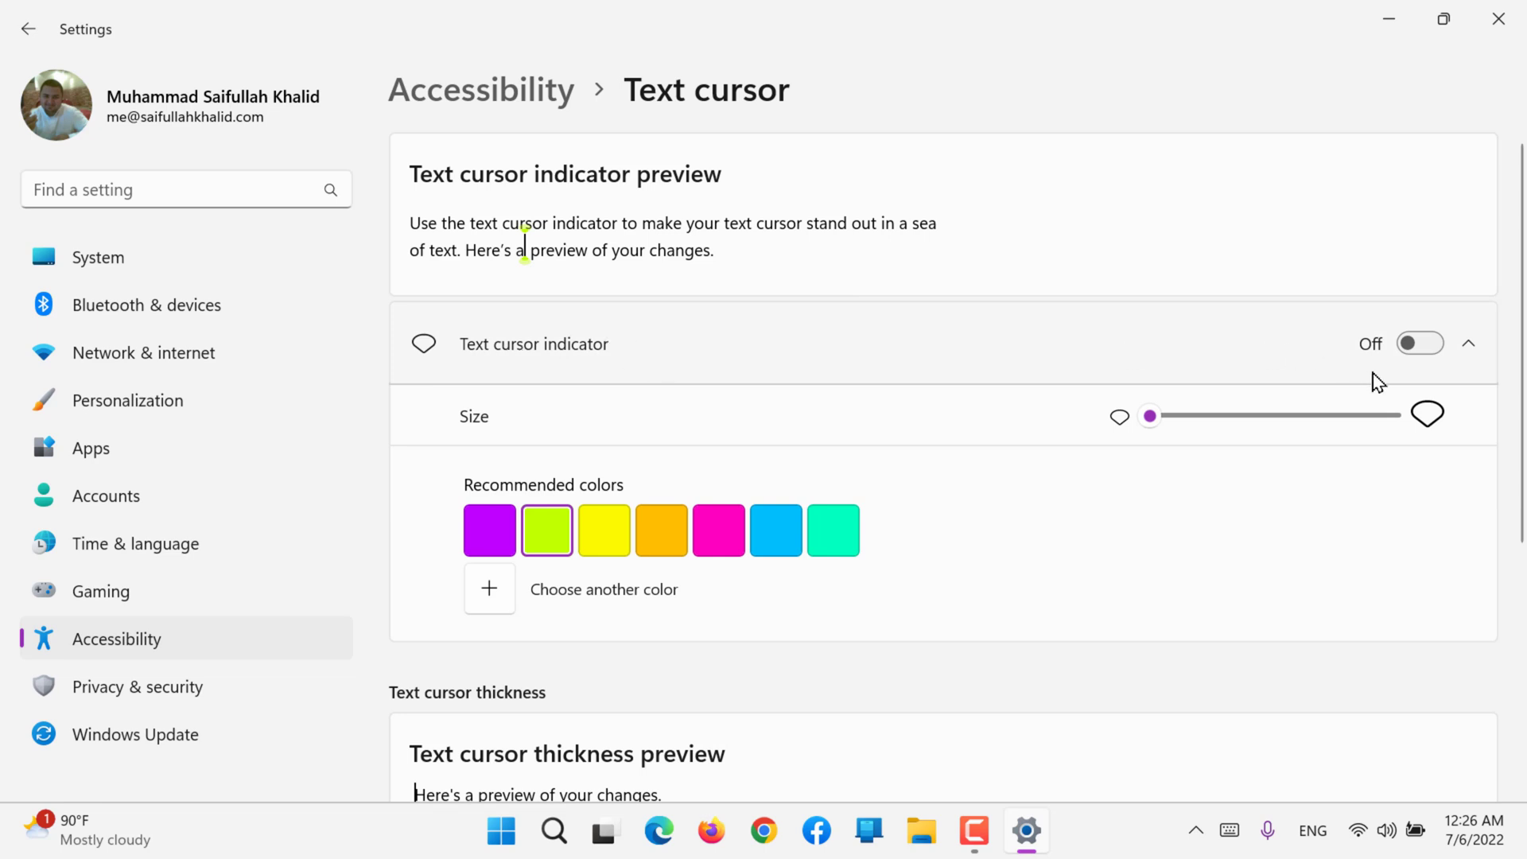
{"action": "left_click", "coordinate": [1420, 349]}
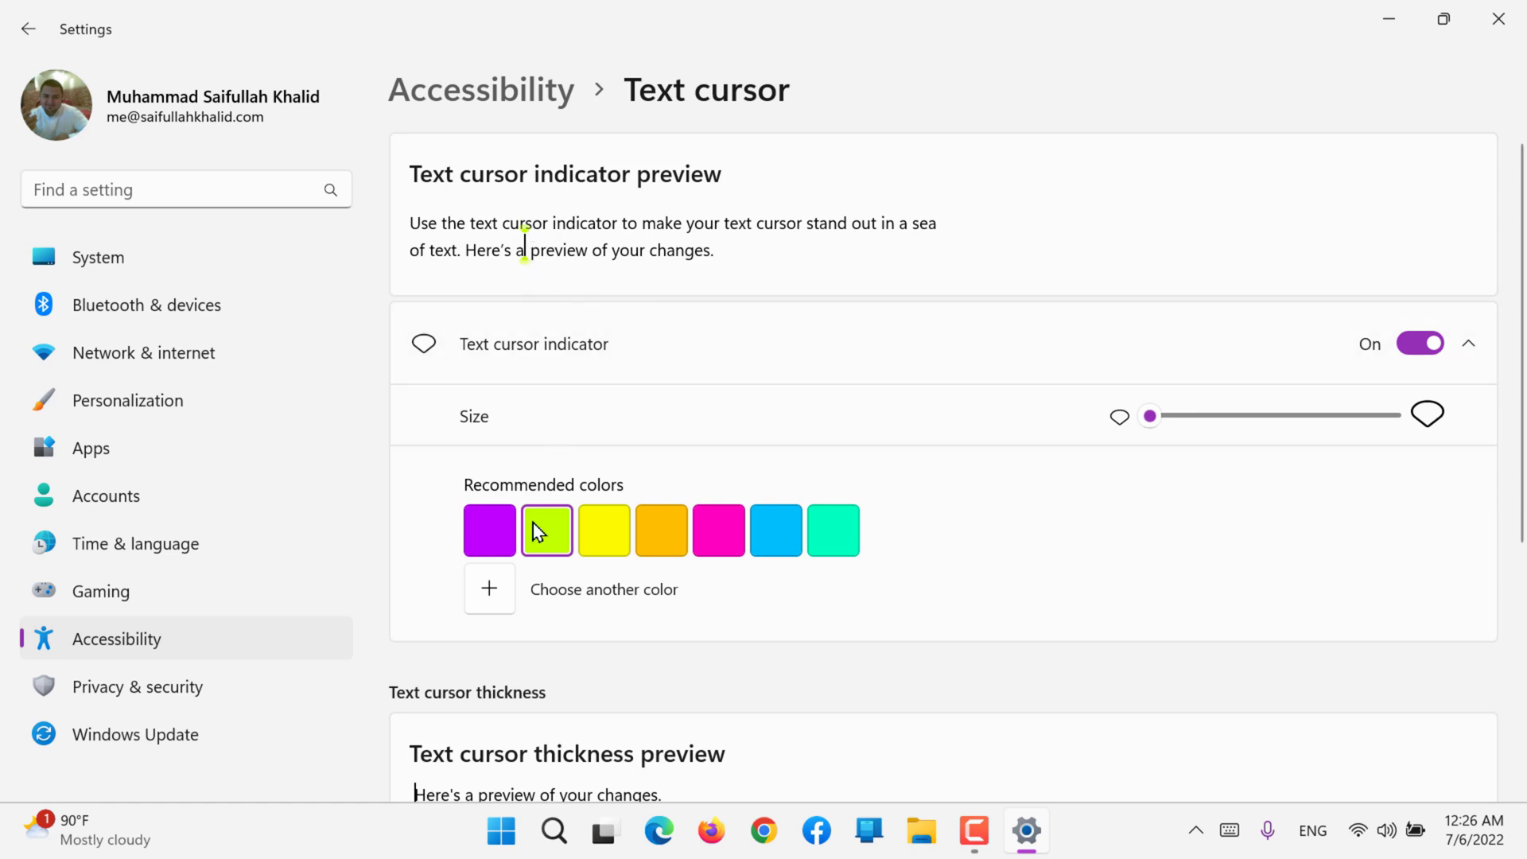
{"action": "left_click", "coordinate": [720, 529]}
{"action": "left_click", "coordinate": [786, 533]}
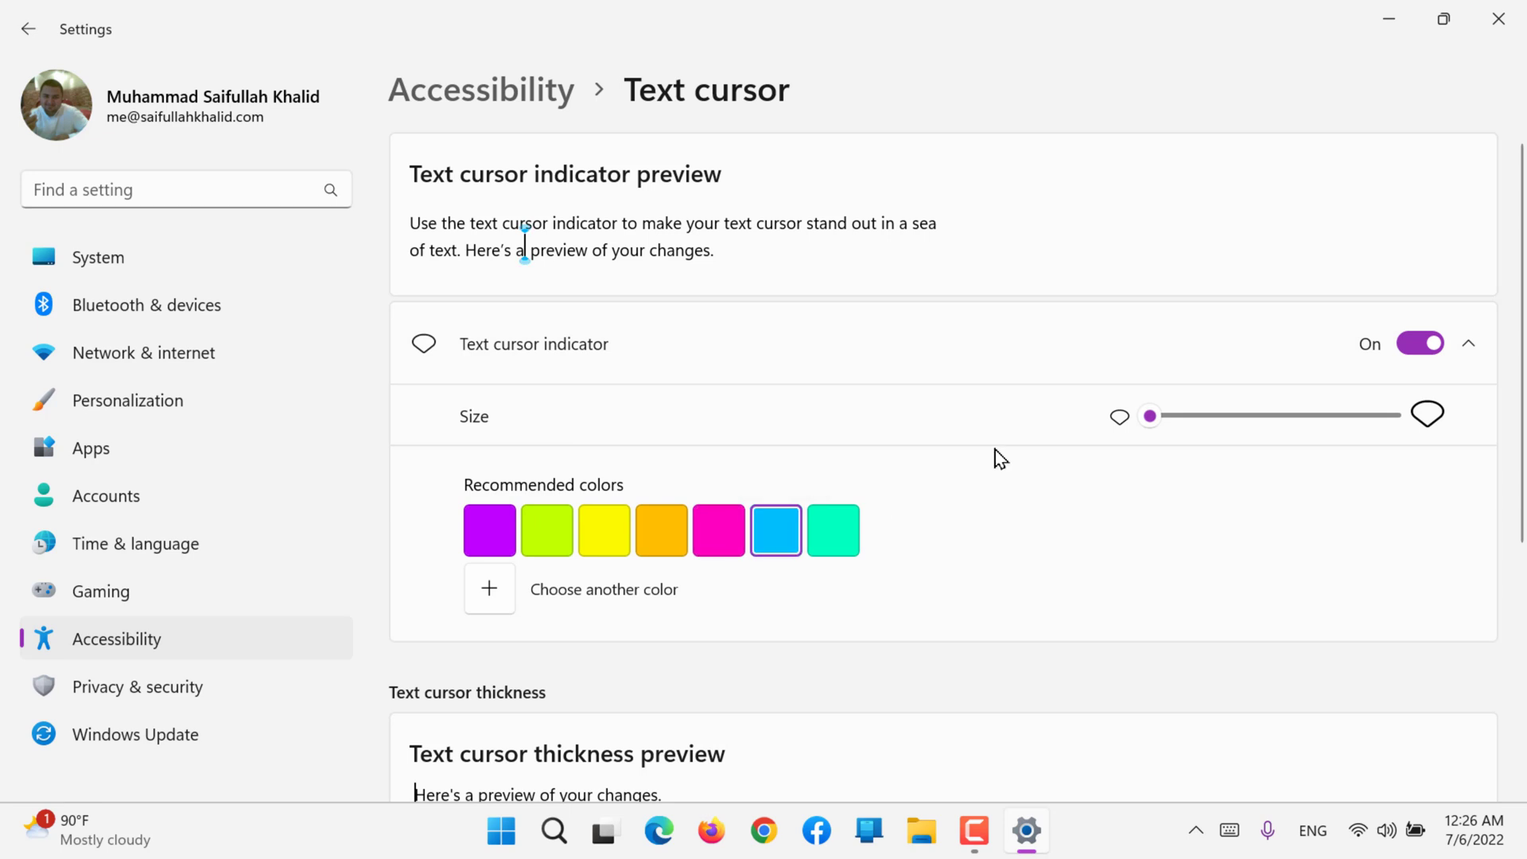
Step: Raise the text cursor indicator to its maximum size and try it by entering "hello world" in the settings search box
{"action": "left_click", "coordinate": [1177, 420]}
{"action": "left_click_drag", "start_coordinate": [1185, 422], "coordinate": [1308, 424]}
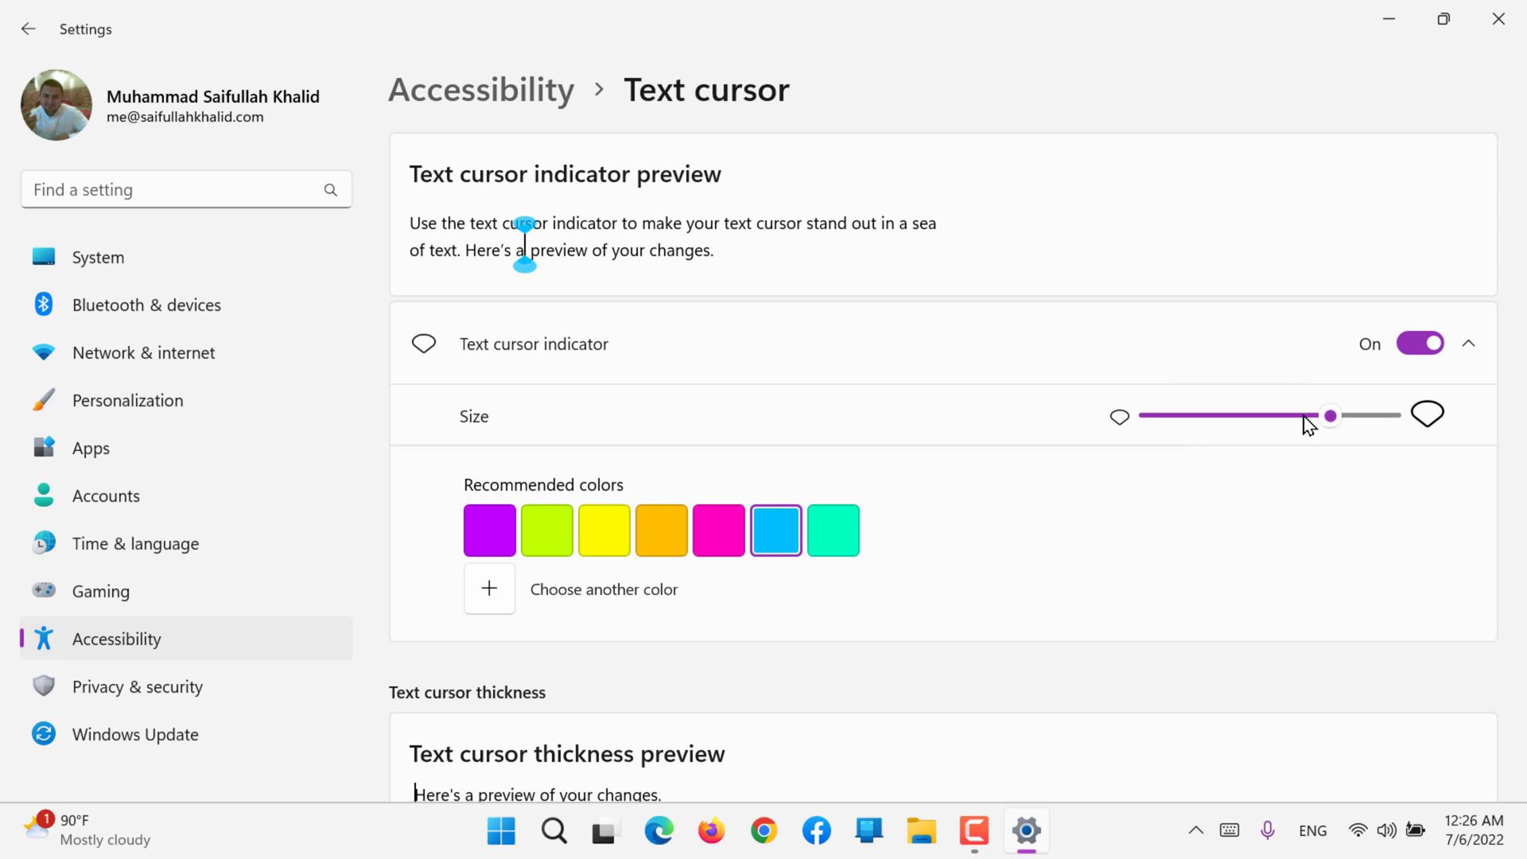
{"action": "left_click_drag", "start_coordinate": [1332, 422], "coordinate": [1455, 434]}
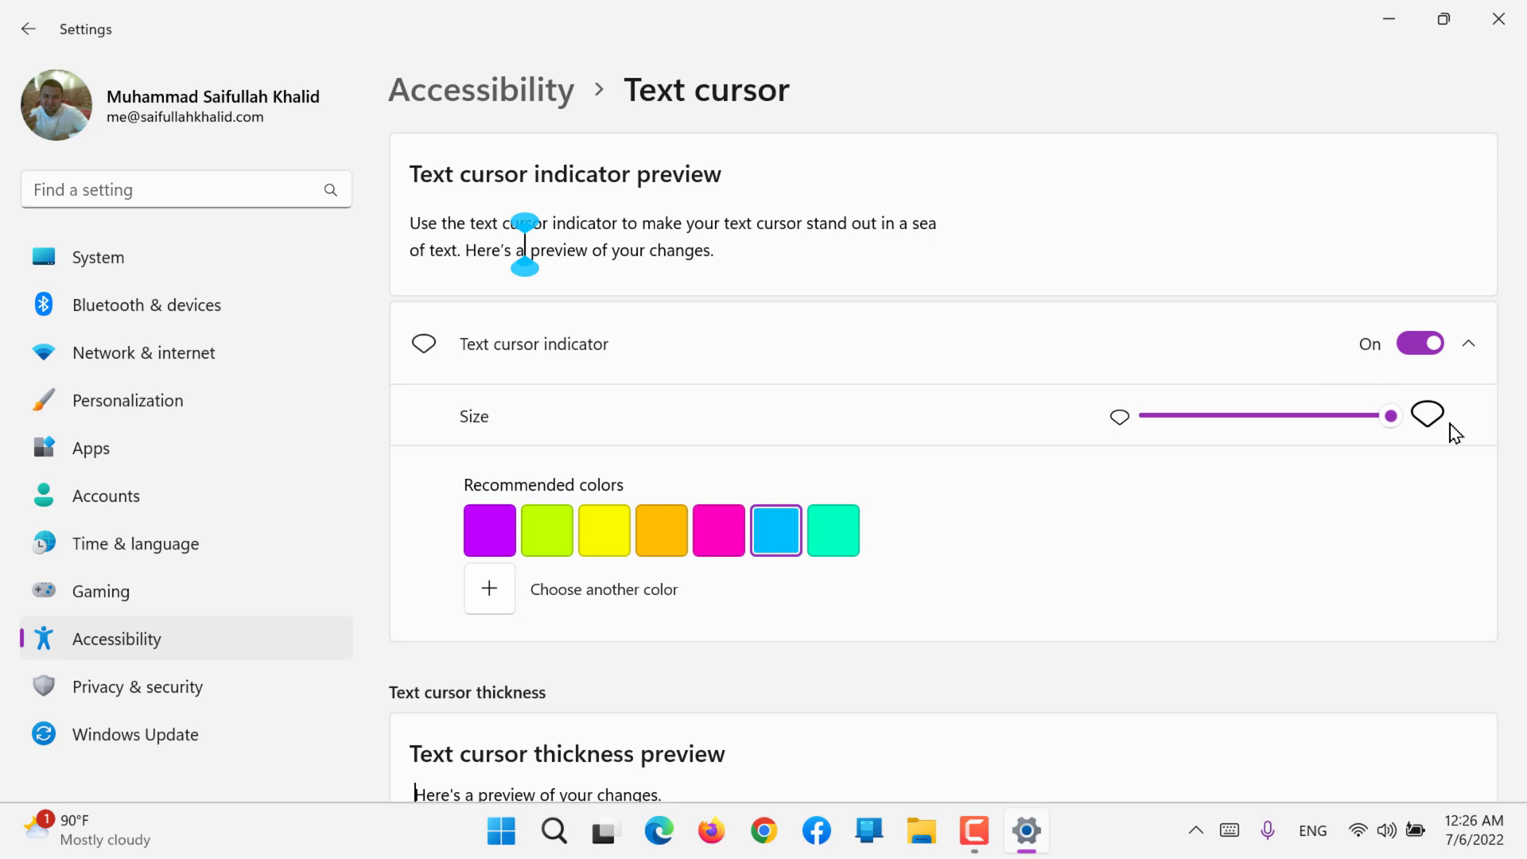
{"action": "key", "text": "super"}
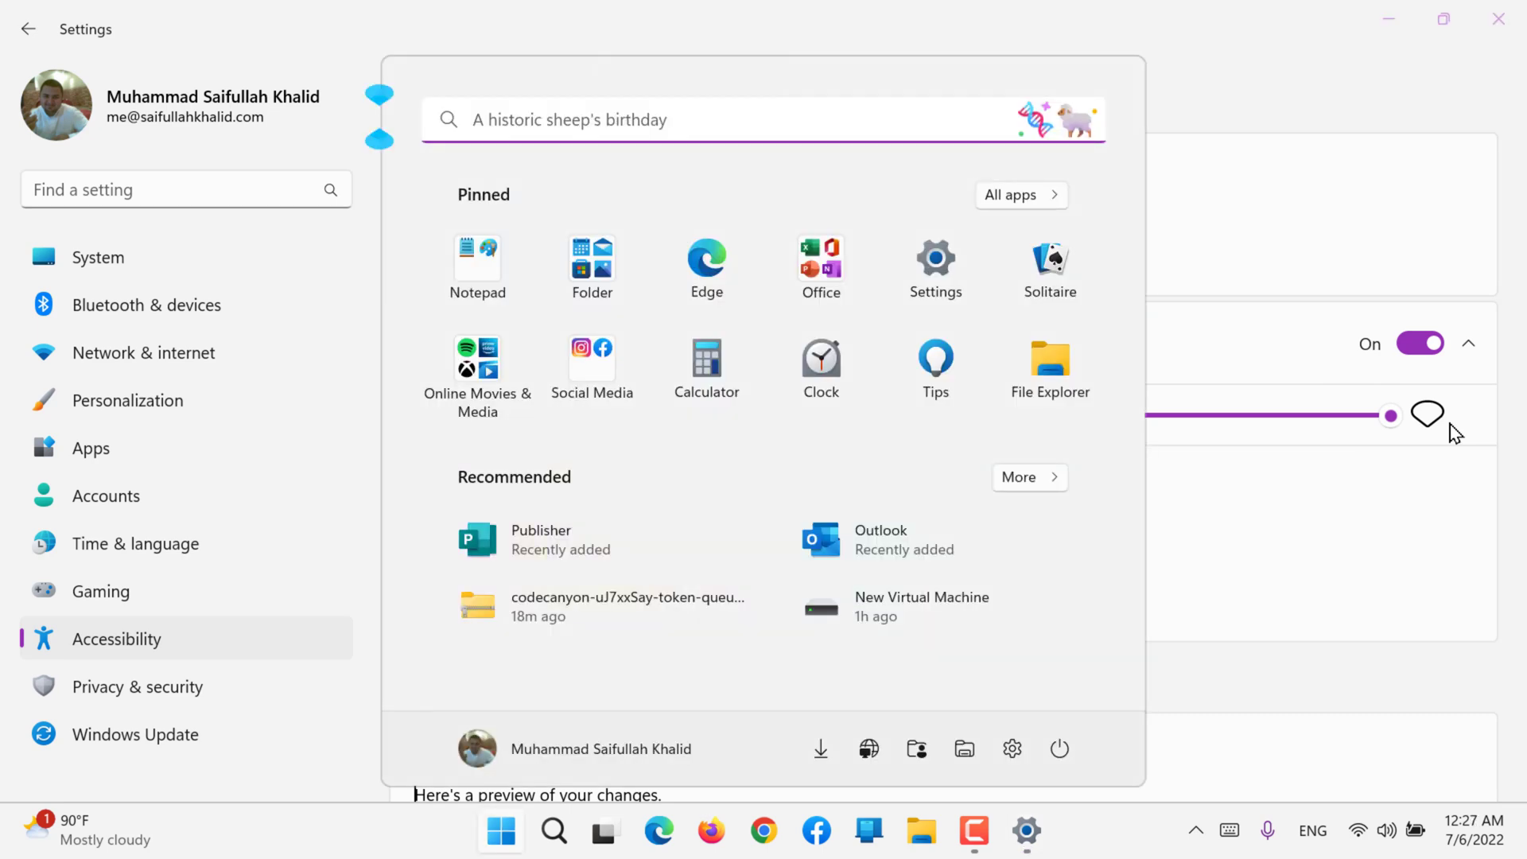
{"action": "left_click", "coordinate": [409, 51]}
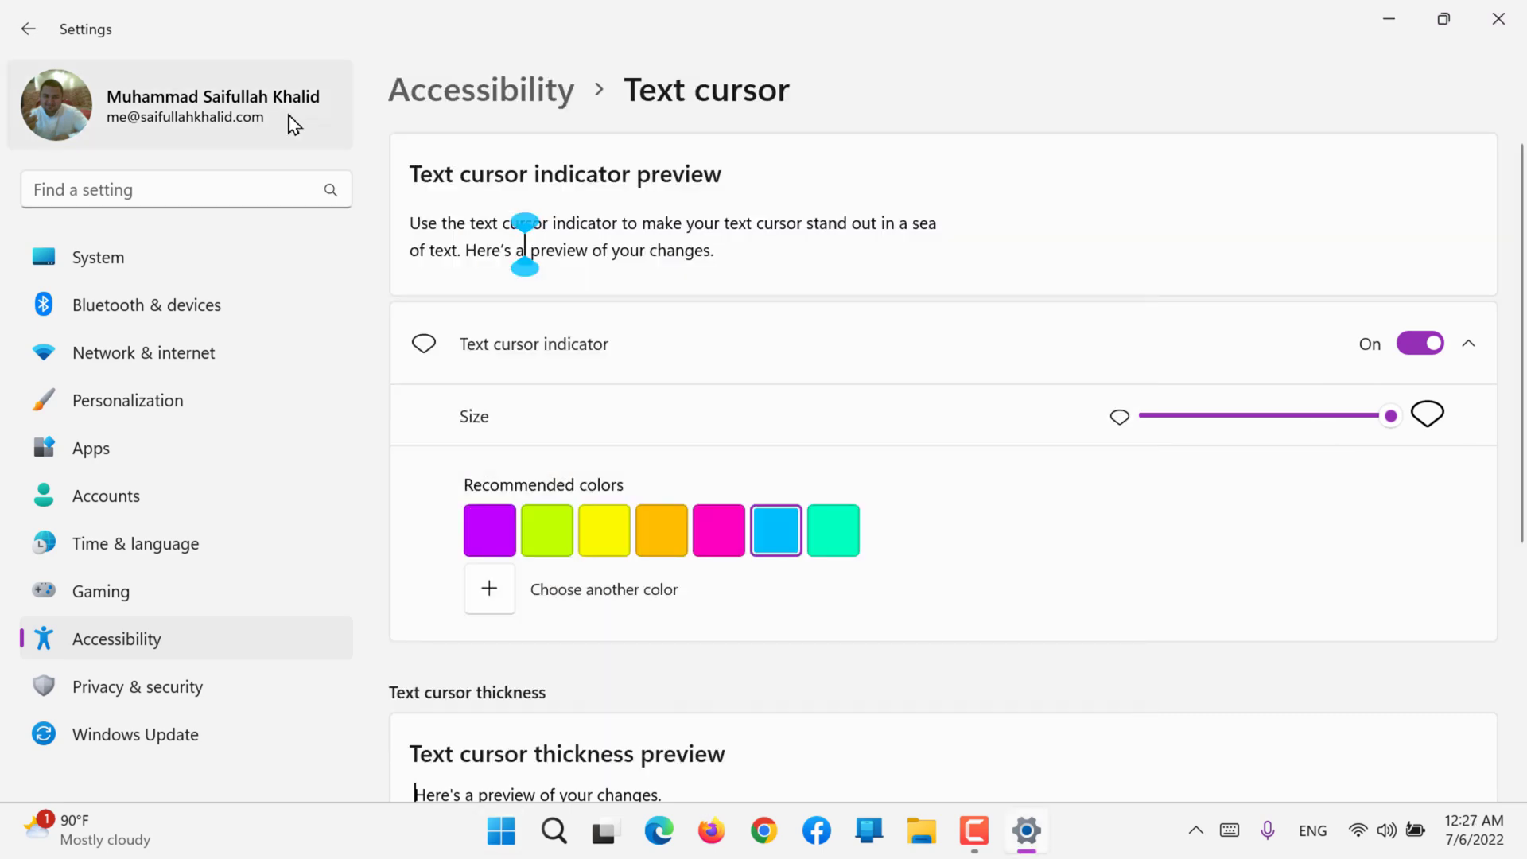
{"action": "left_click", "coordinate": [178, 203]}
{"action": "type", "text": "hello"}
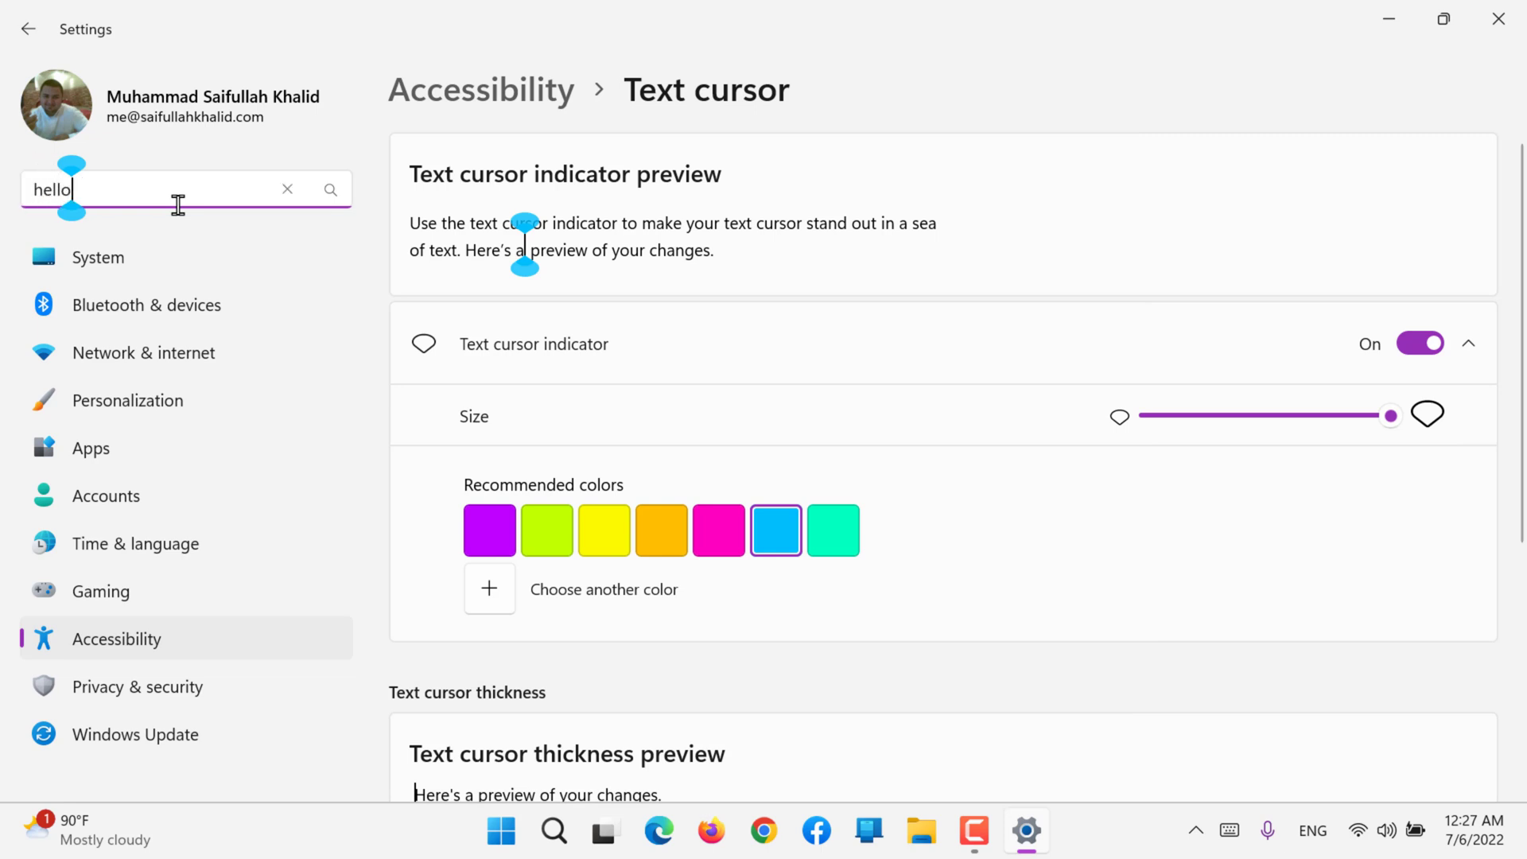
{"action": "type", "text": " world"}
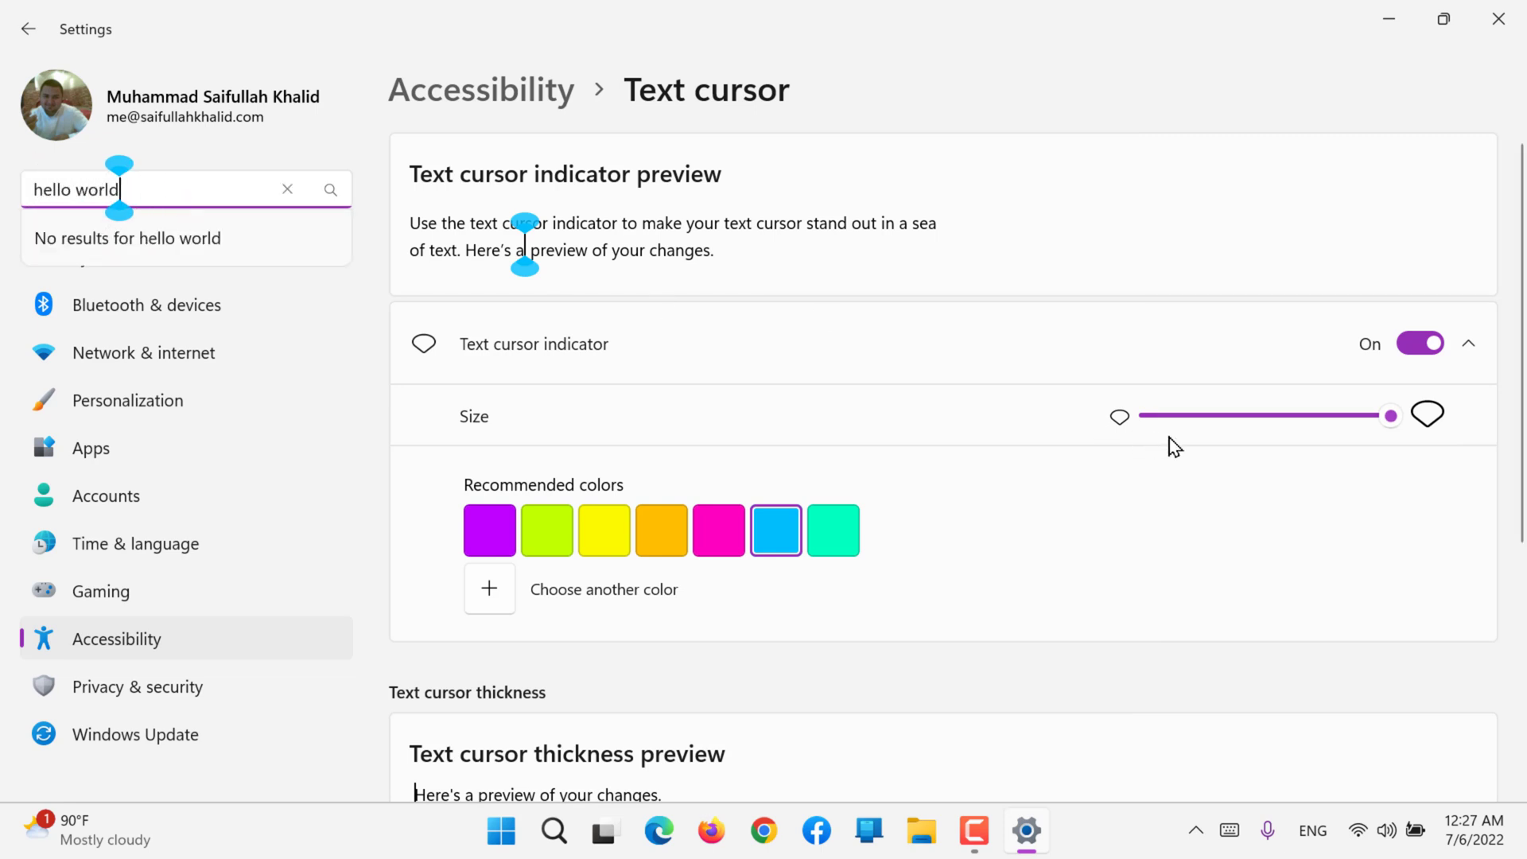
Step: Reduce the text cursor indicator to its minimum size and turn it off, checking the cursor in the search box
{"action": "left_click_drag", "start_coordinate": [1208, 421], "coordinate": [1126, 426]}
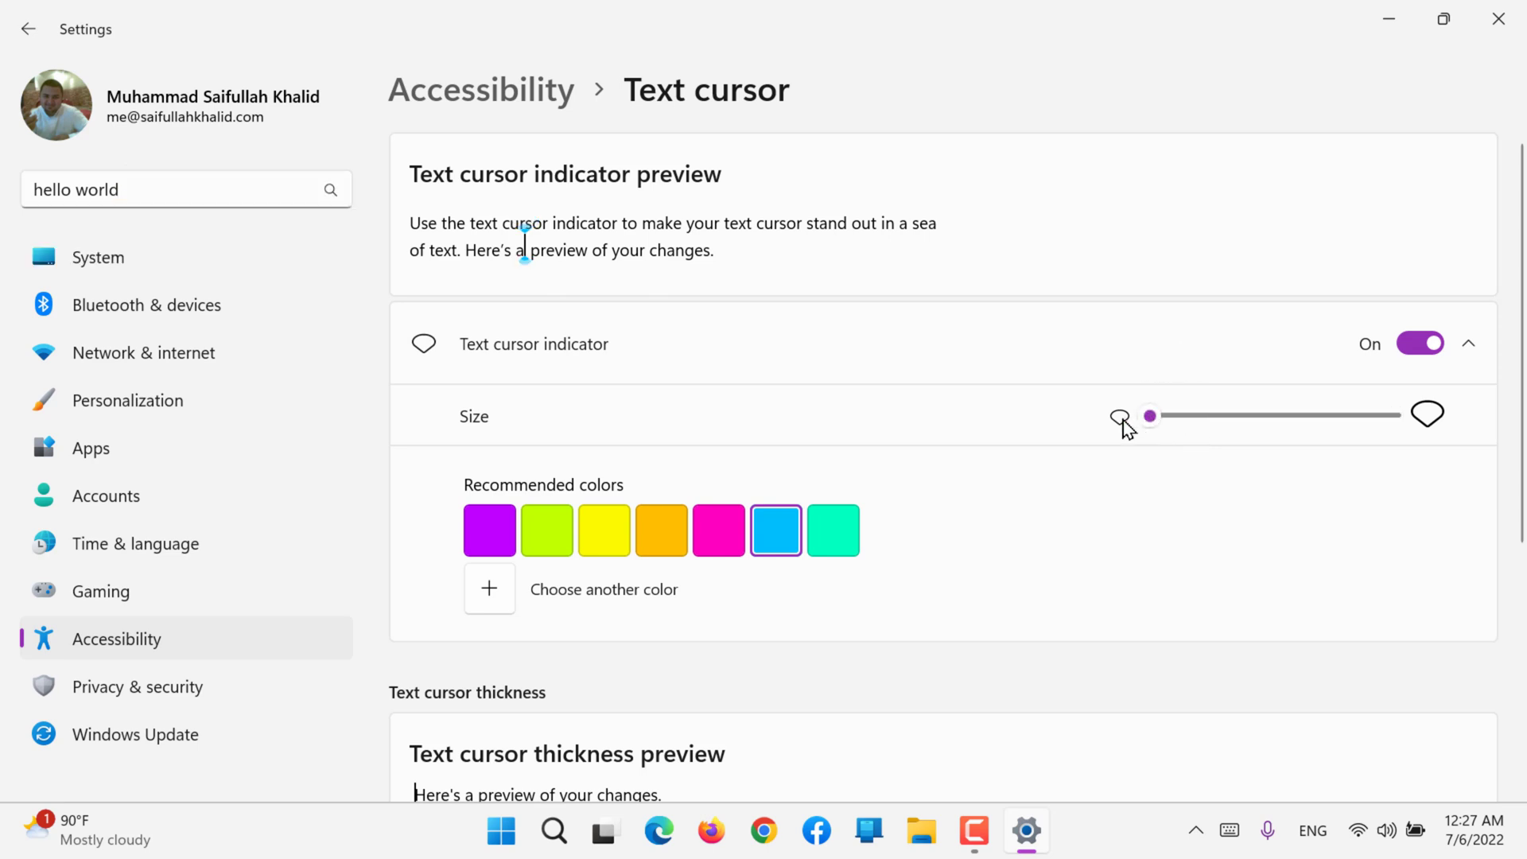
{"action": "left_click", "coordinate": [192, 182]}
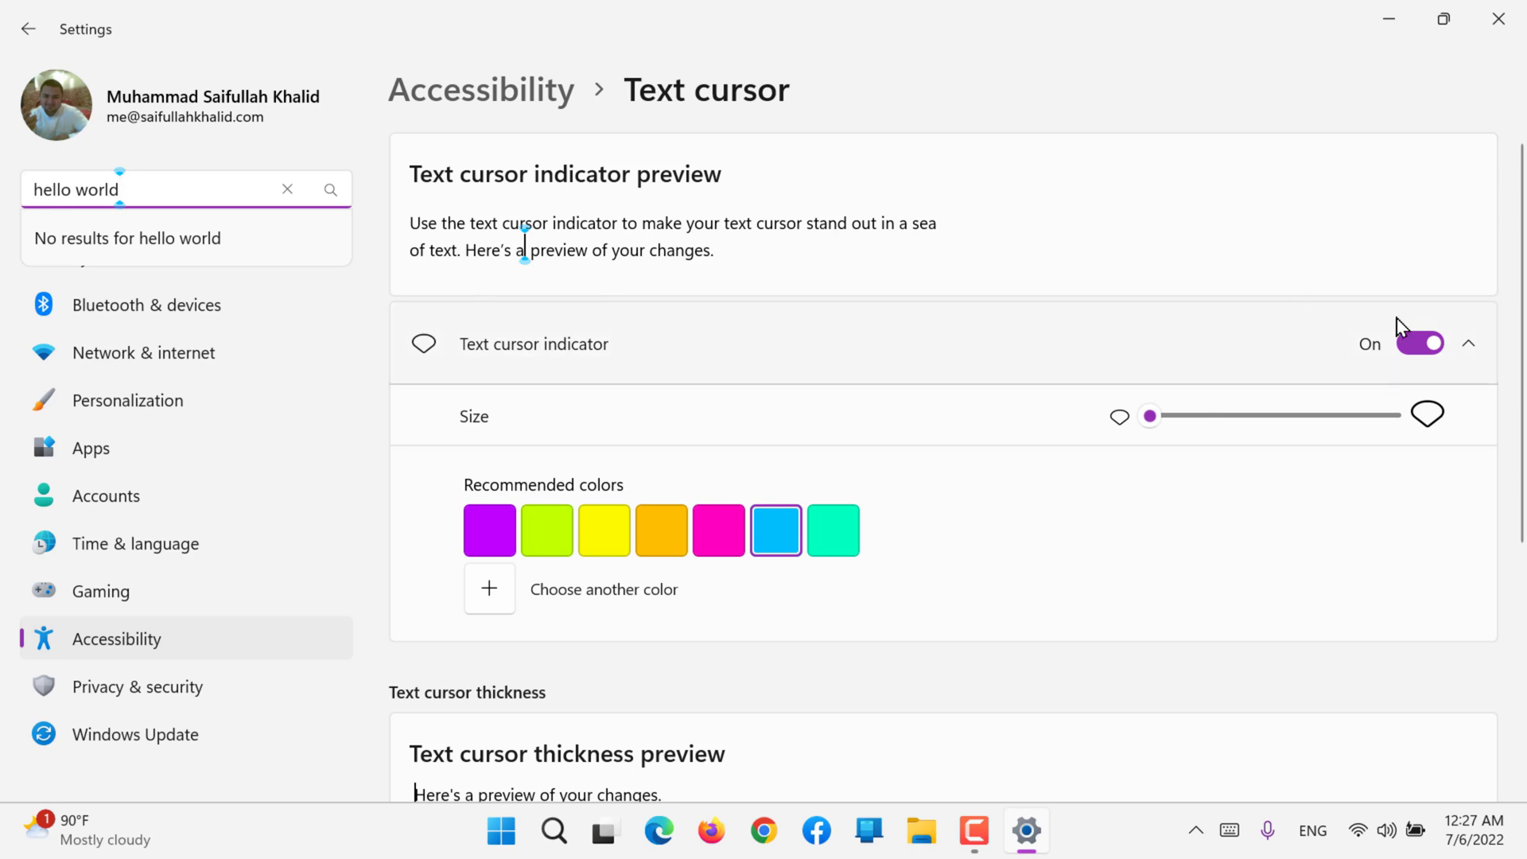
{"action": "left_click", "coordinate": [1416, 344]}
{"action": "left_click", "coordinate": [205, 189]}
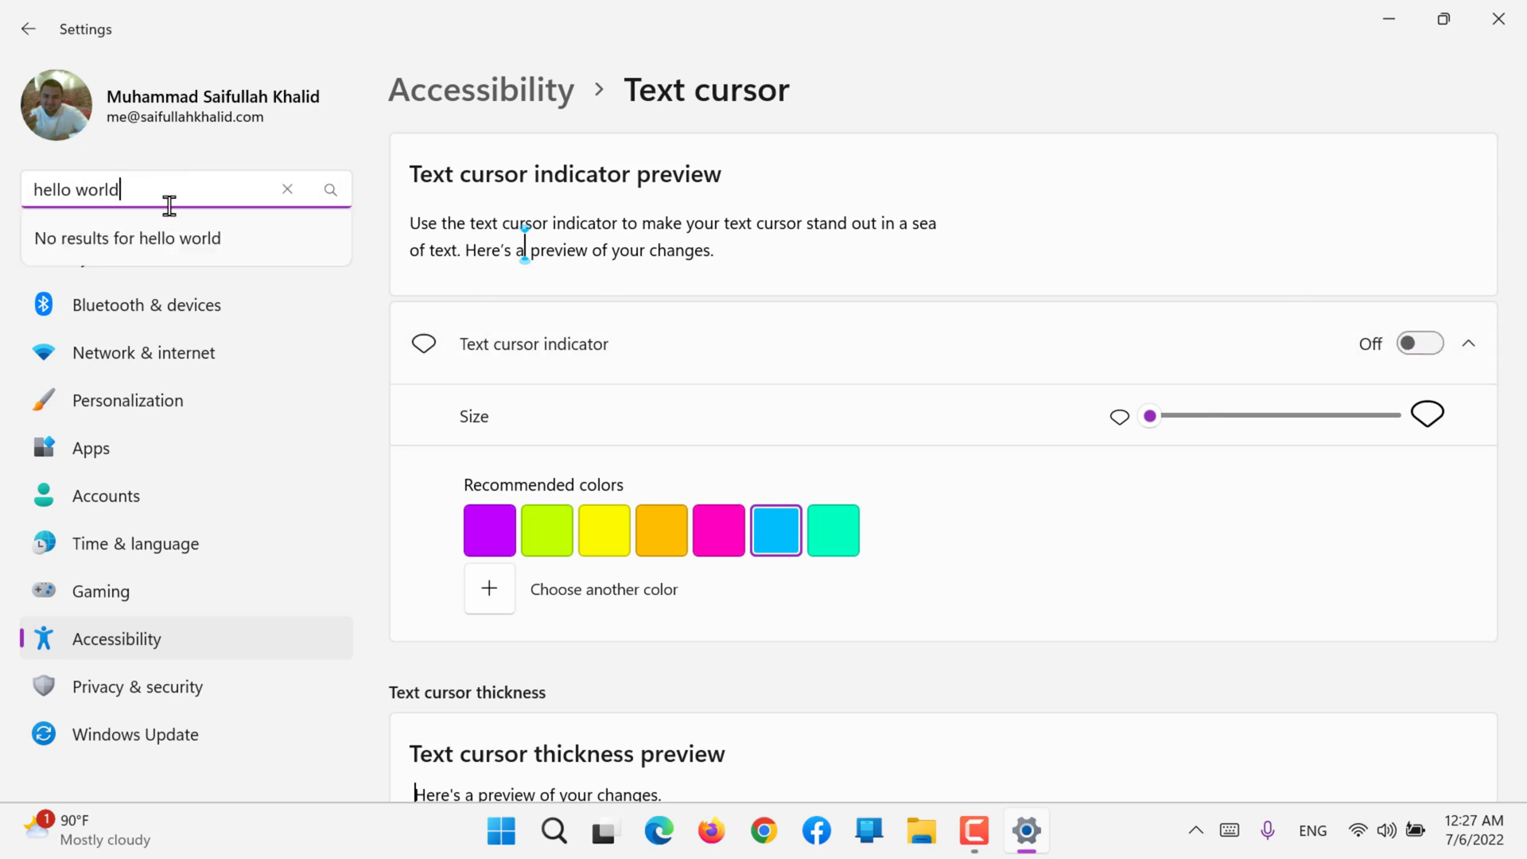
Step: Try a much thicker text cursor in the search box and return the thickness to its minimum
{"action": "scroll", "coordinate": [679, 361], "scroll_direction": "down", "scroll_amount": 5}
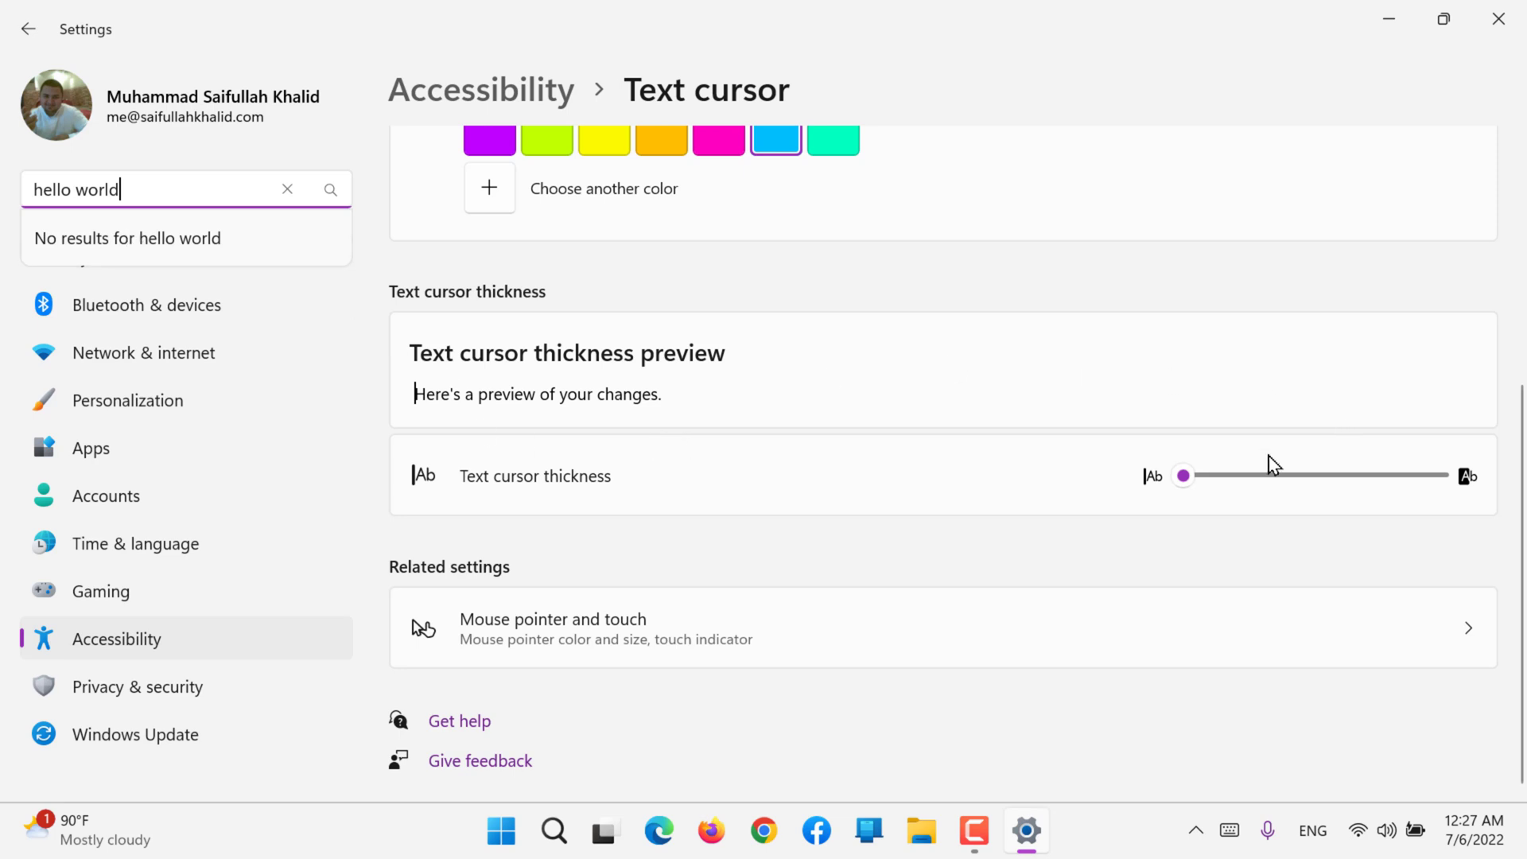
{"action": "left_click_drag", "start_coordinate": [1183, 476], "coordinate": [1370, 465]}
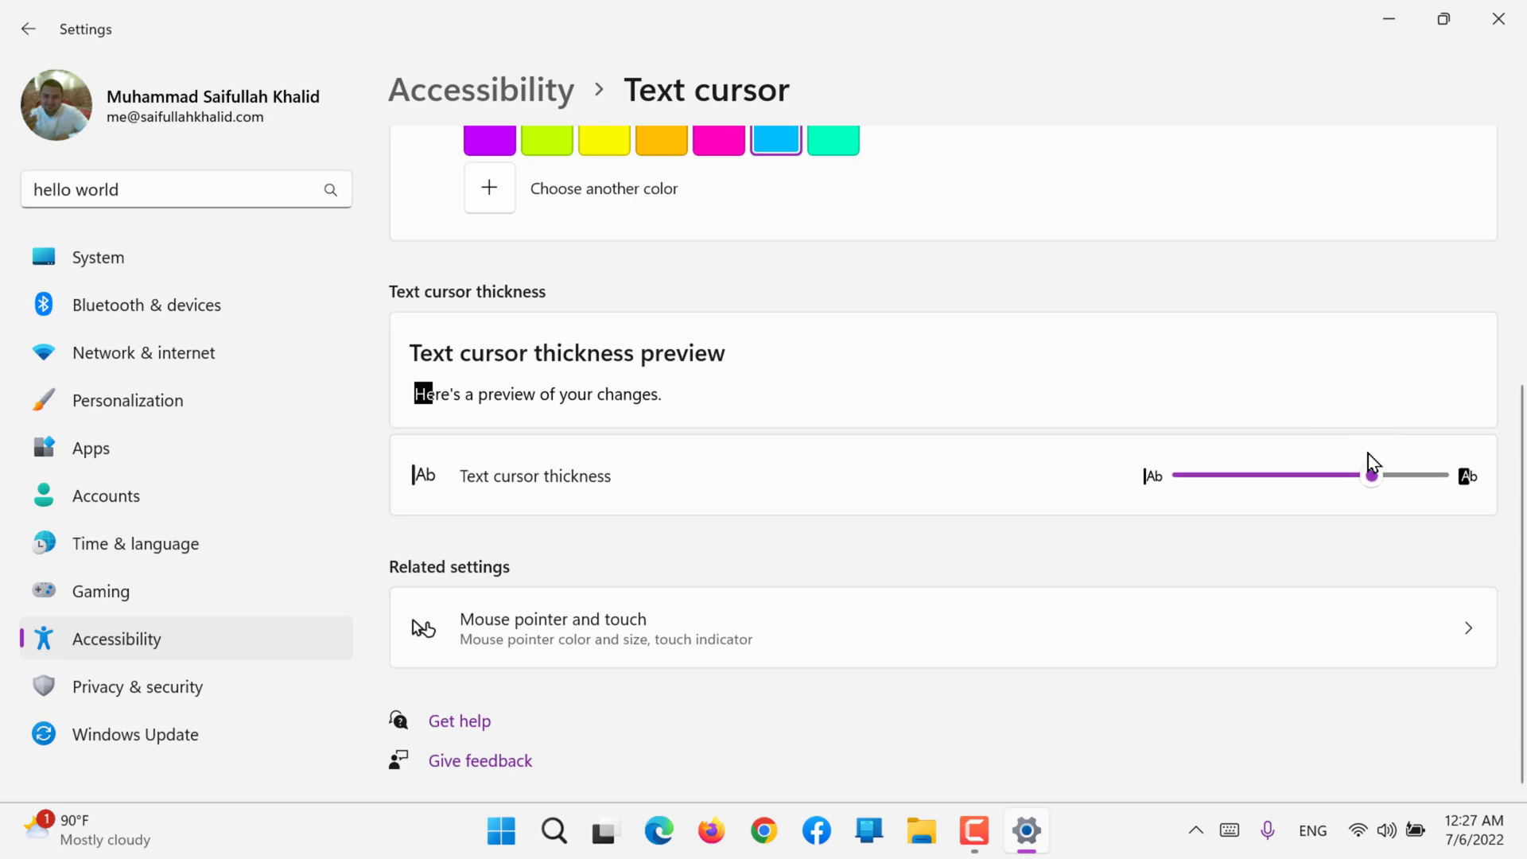
{"action": "left_click", "coordinate": [222, 181]}
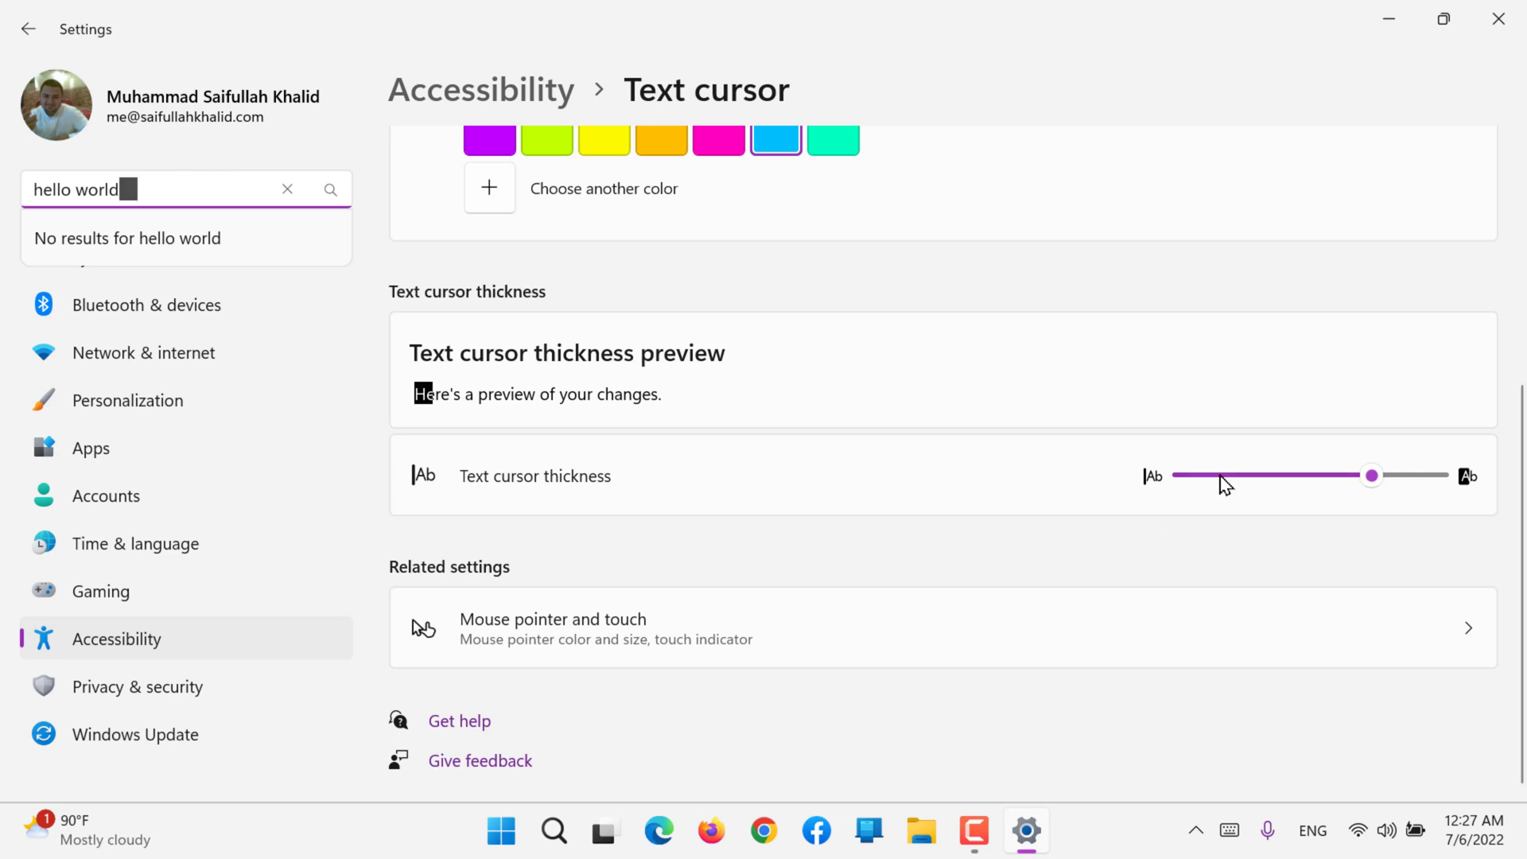
{"action": "left_click_drag", "start_coordinate": [1224, 484], "coordinate": [1033, 552]}
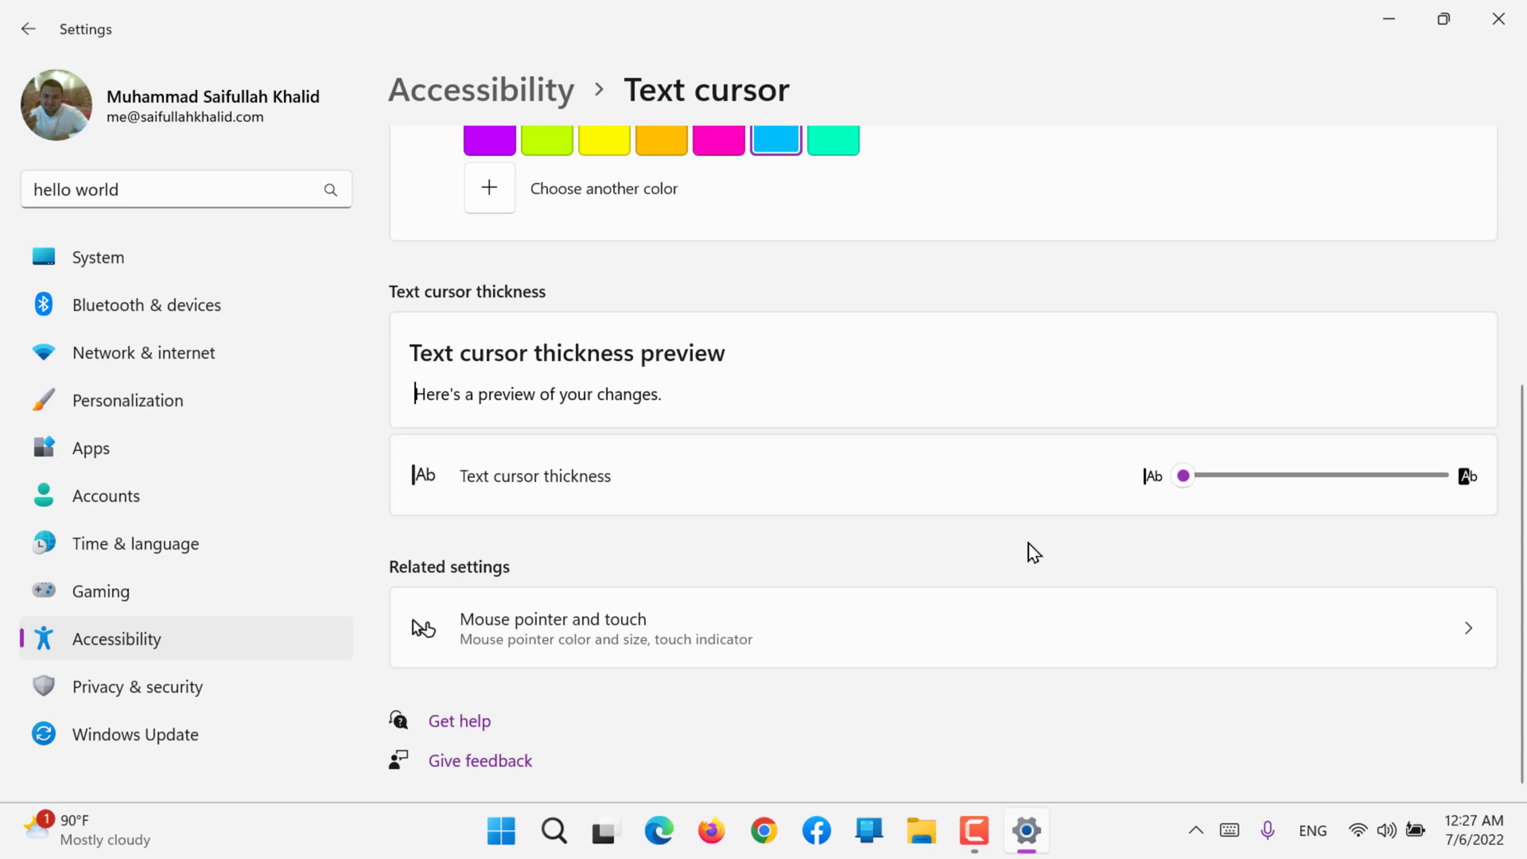
Step: Return to the Accessibility overview, look through its options, and open the Magnifier settings
{"action": "left_click", "coordinate": [426, 95]}
{"action": "scroll", "coordinate": [610, 358], "scroll_direction": "down", "scroll_amount": 2}
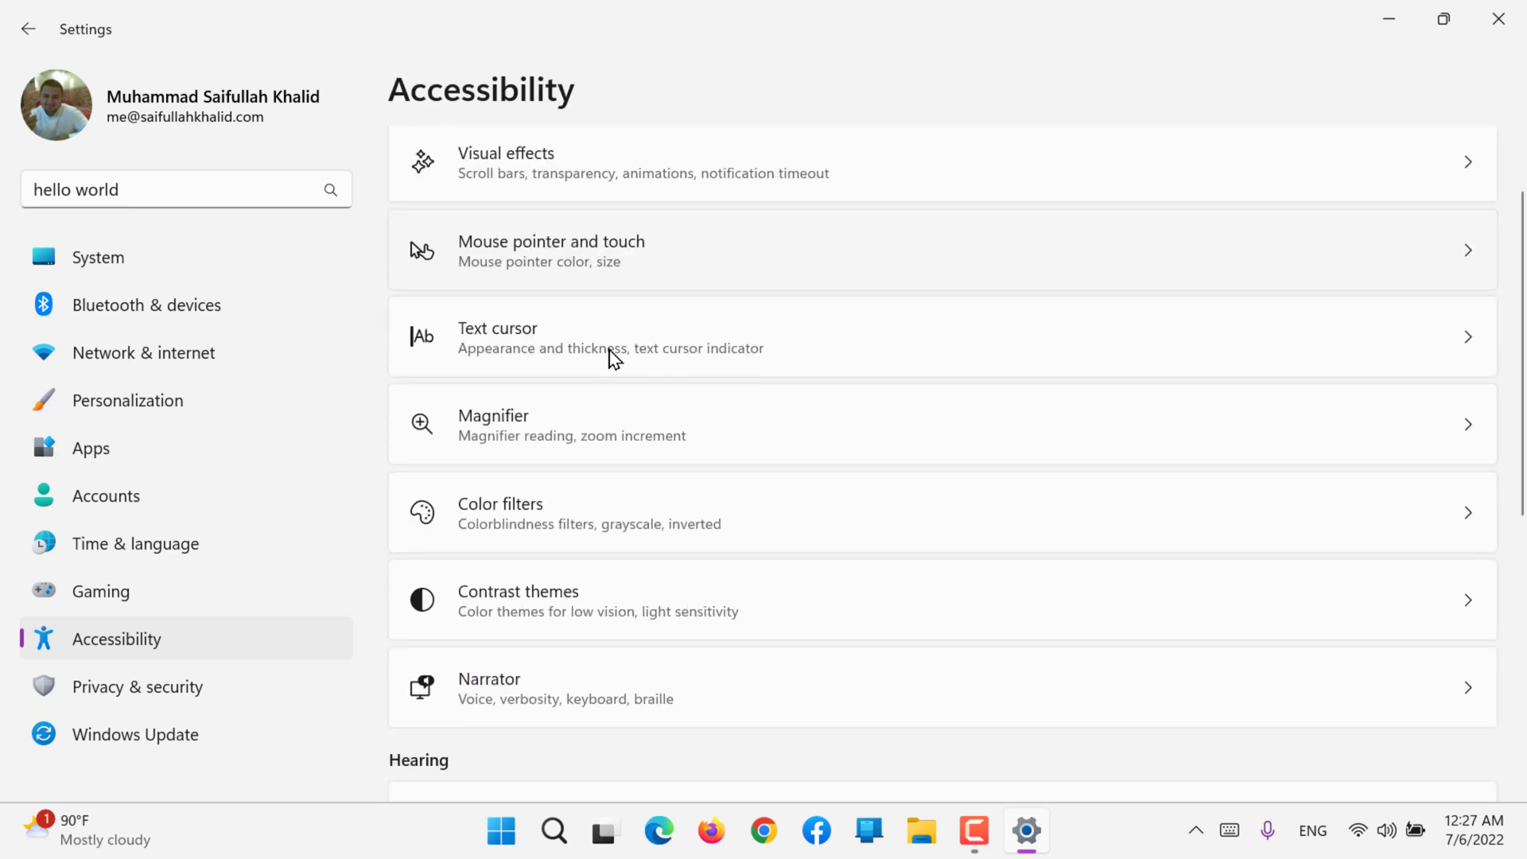
{"action": "scroll", "coordinate": [612, 358], "scroll_direction": "up", "scroll_amount": 2}
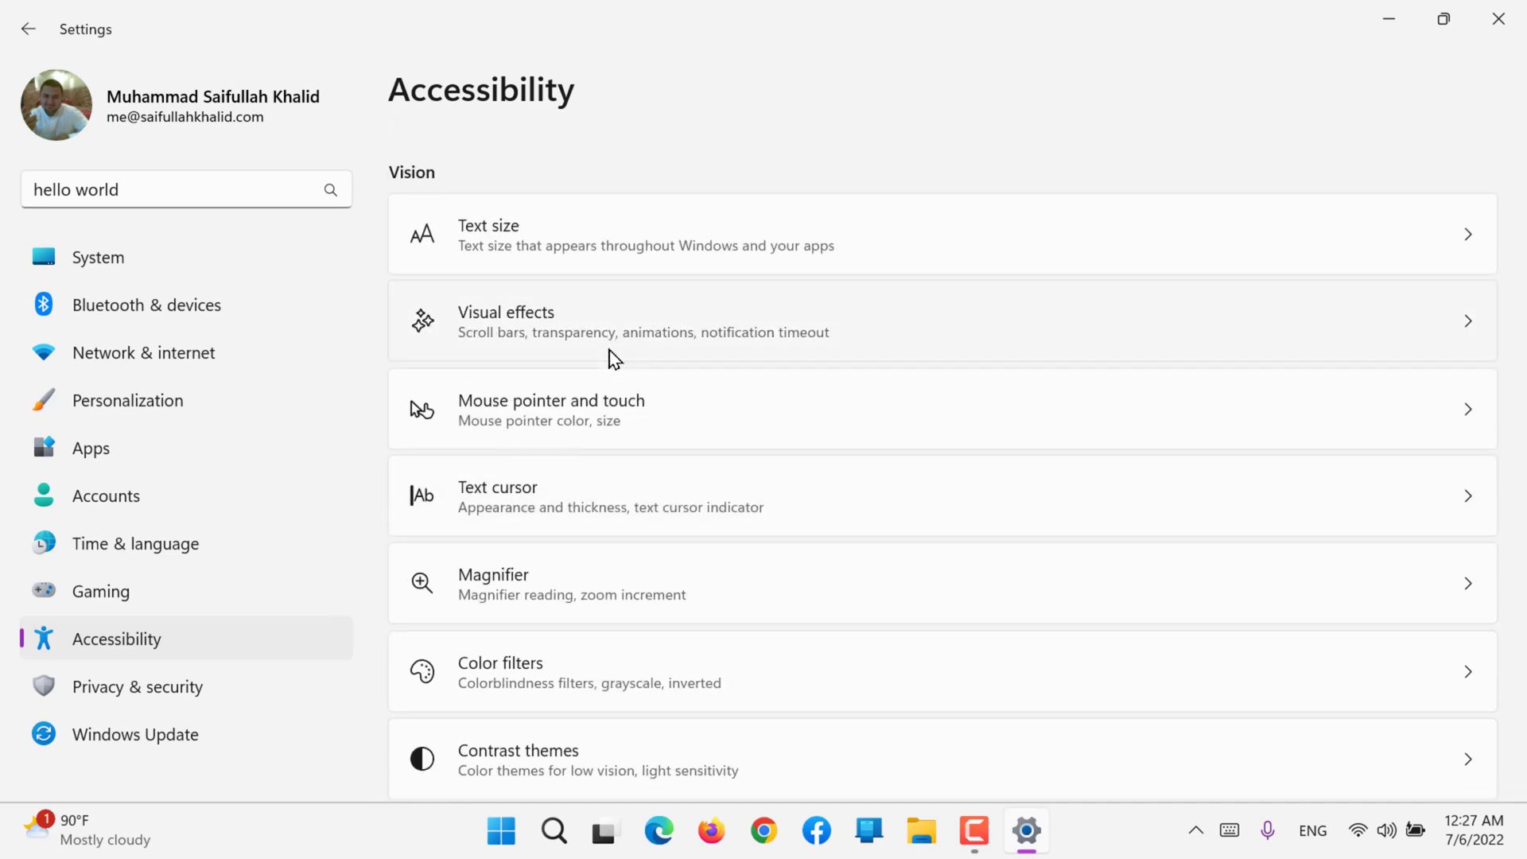
{"action": "scroll", "coordinate": [615, 359], "scroll_direction": "down", "scroll_amount": 4}
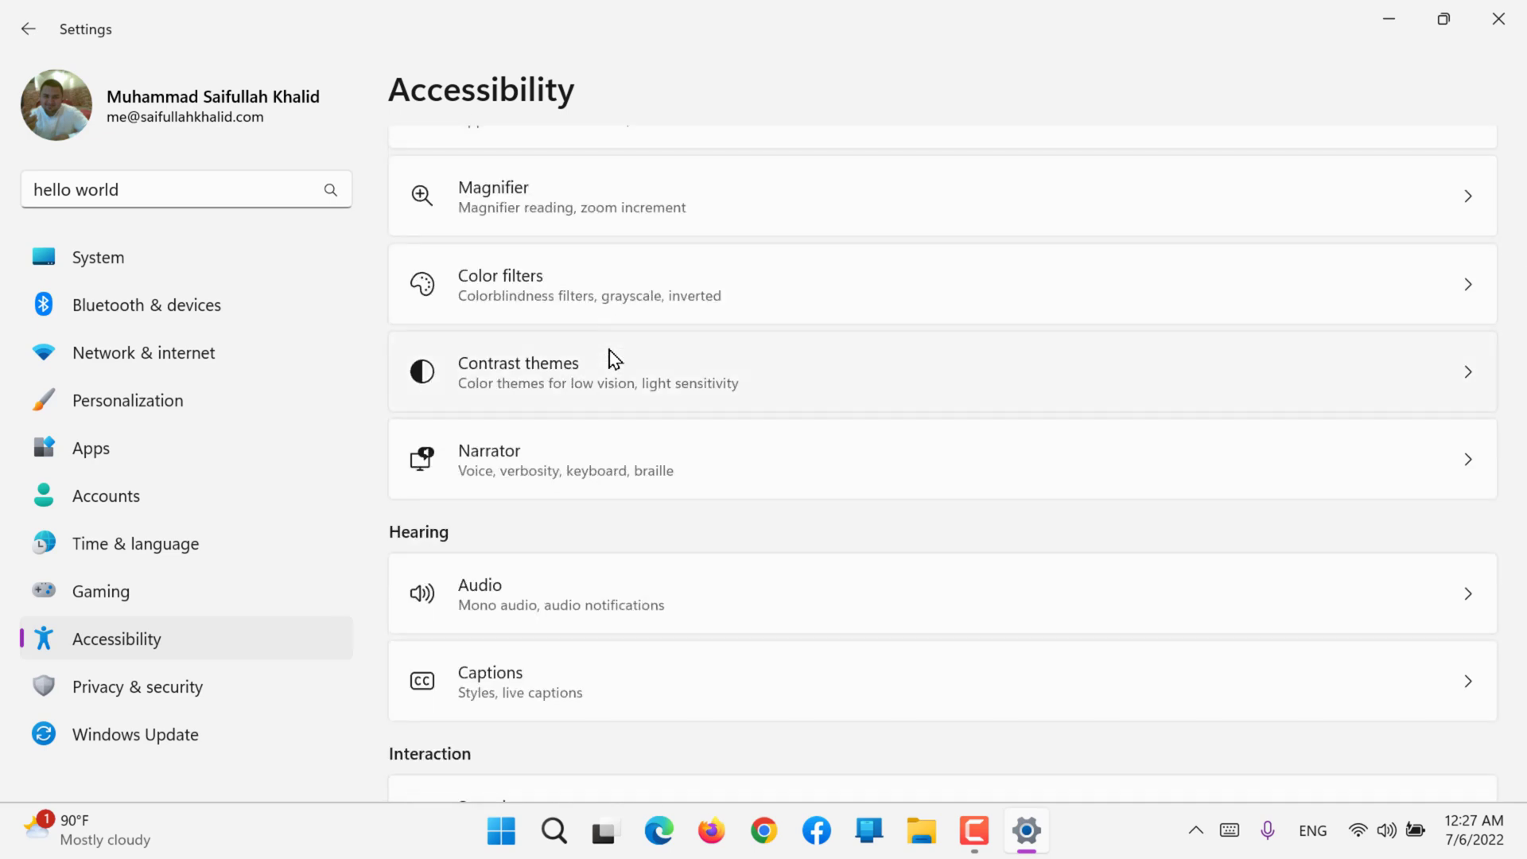
{"action": "scroll", "coordinate": [615, 358], "scroll_direction": "up", "scroll_amount": 1}
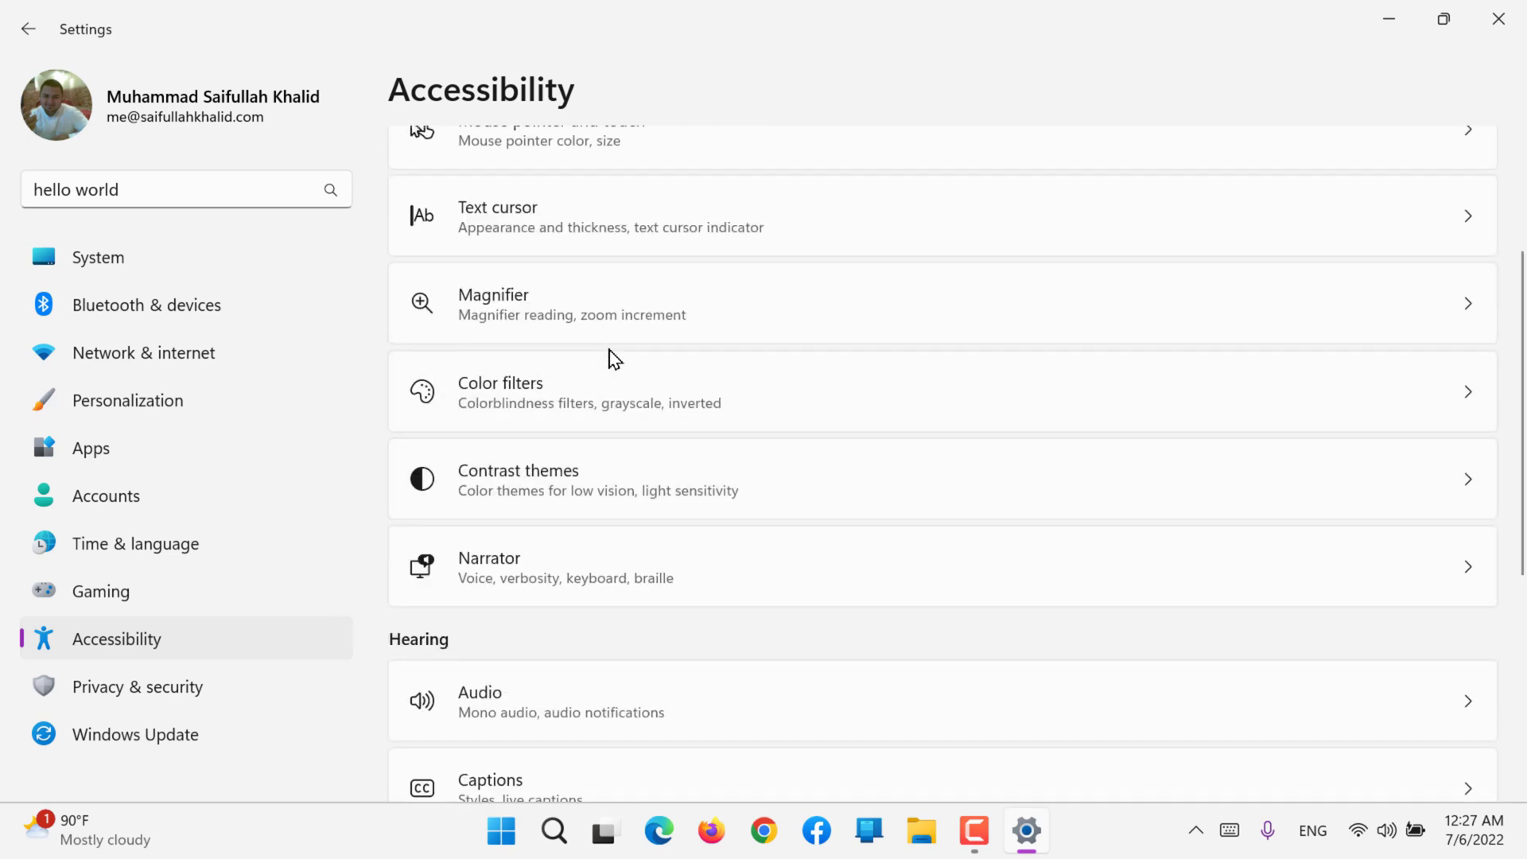
{"action": "left_click", "coordinate": [632, 307]}
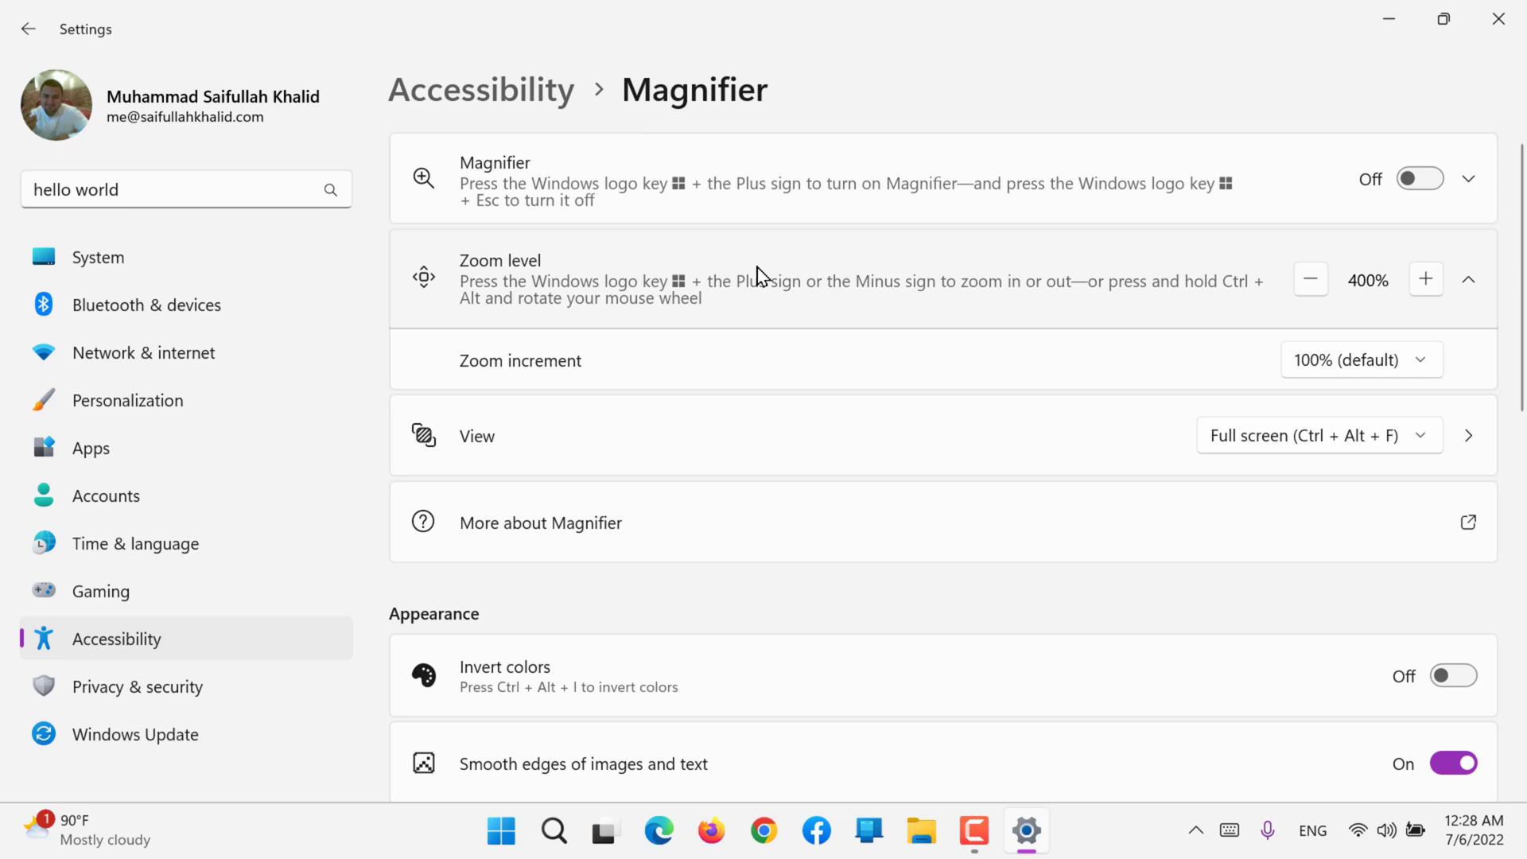
Step: Turn on Magnifier, zoom out to 100% and back in to 300%, and turn Magnifier off
{"action": "key", "text": "super+plus"}
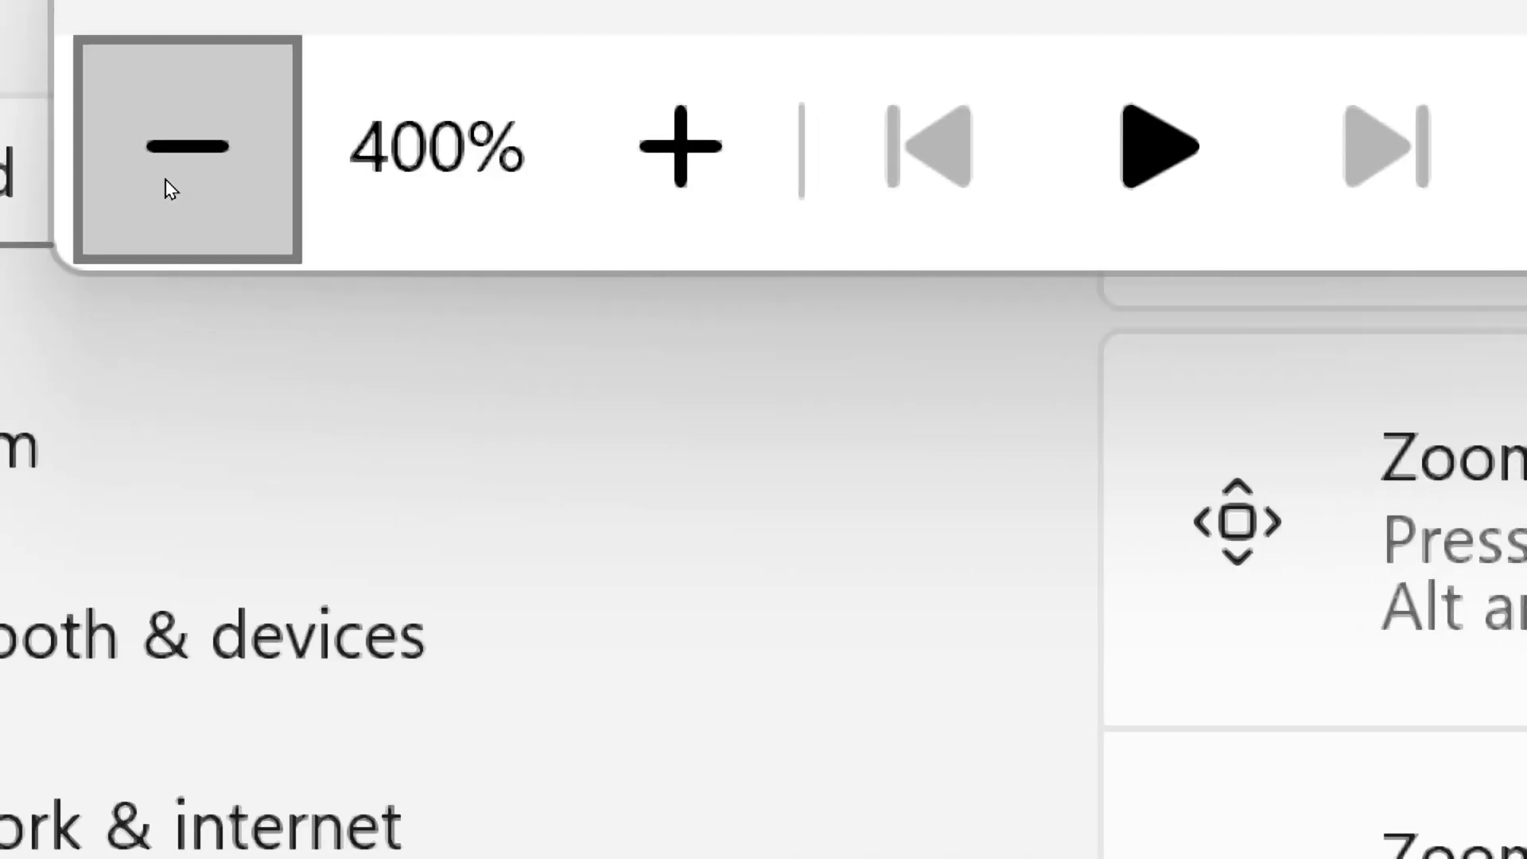
{"action": "left_click", "coordinate": [175, 191]}
{"action": "left_click", "coordinate": [170, 188]}
{"action": "left_click", "coordinate": [171, 188]}
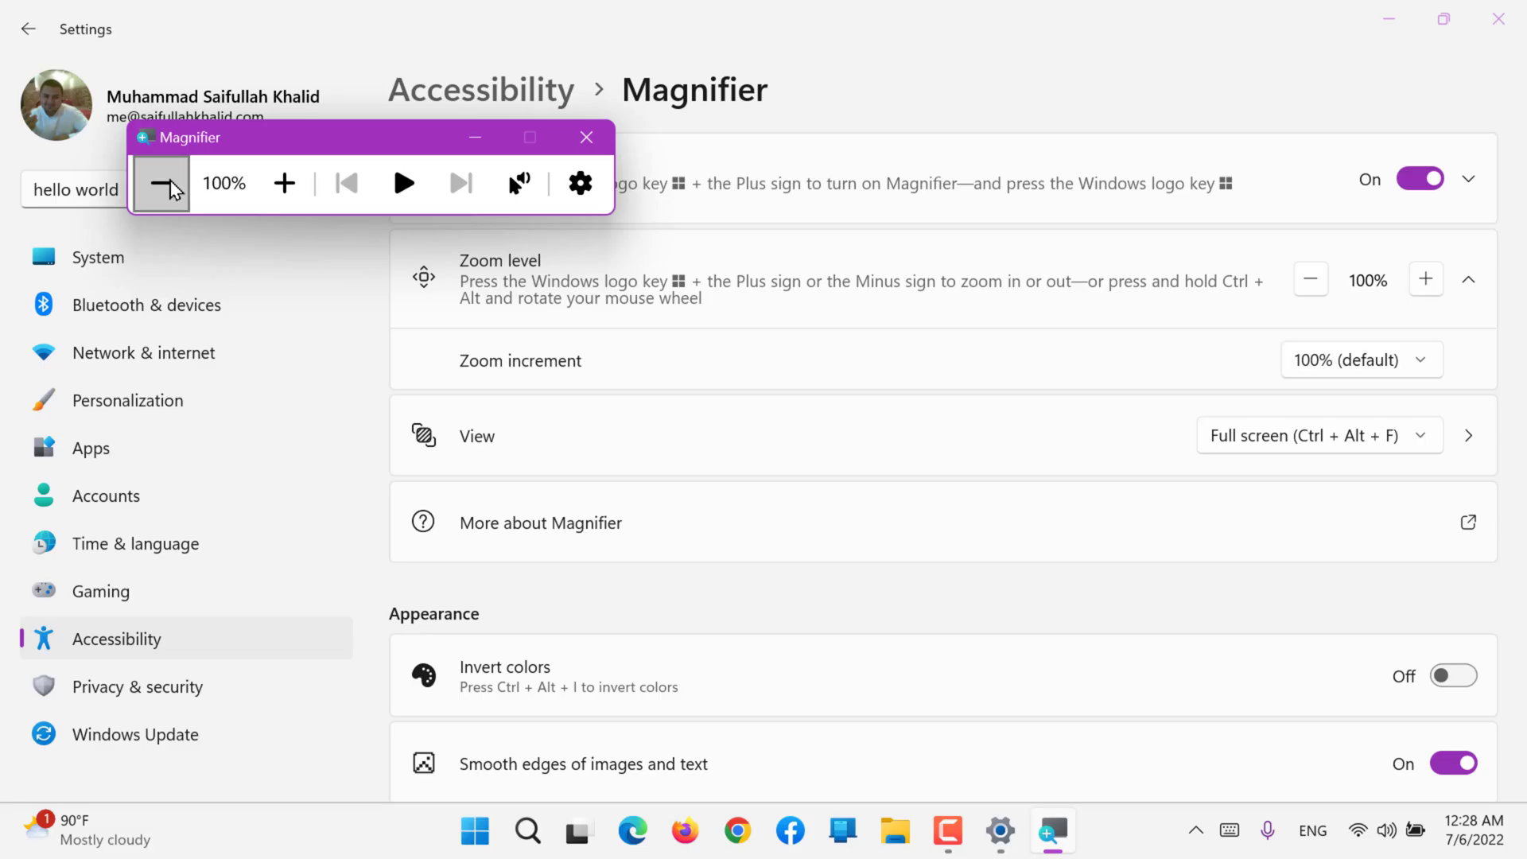
{"action": "left_click", "coordinate": [266, 195]}
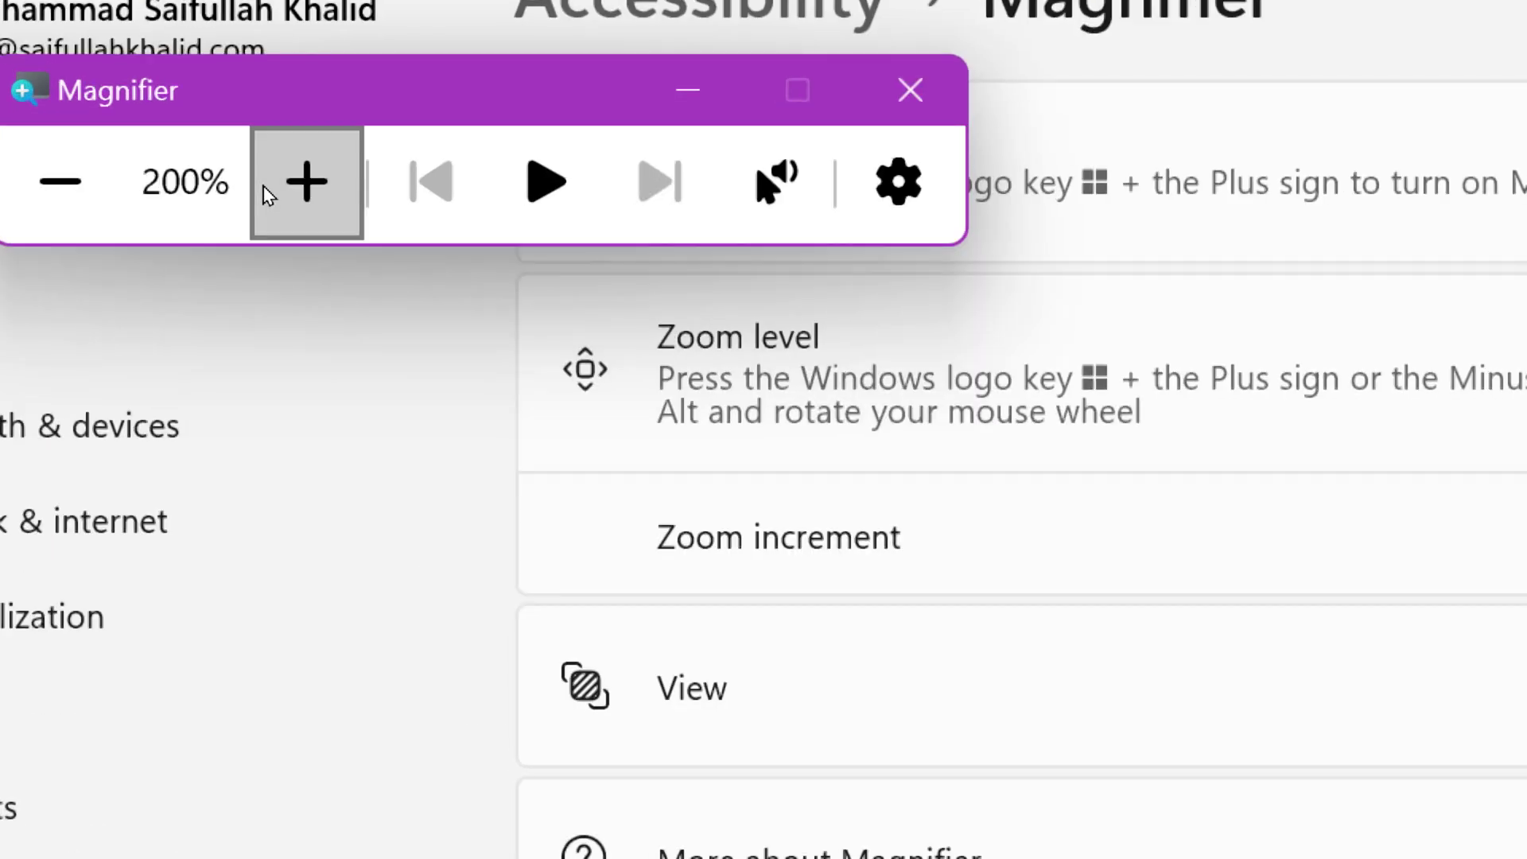
{"action": "left_click", "coordinate": [264, 194]}
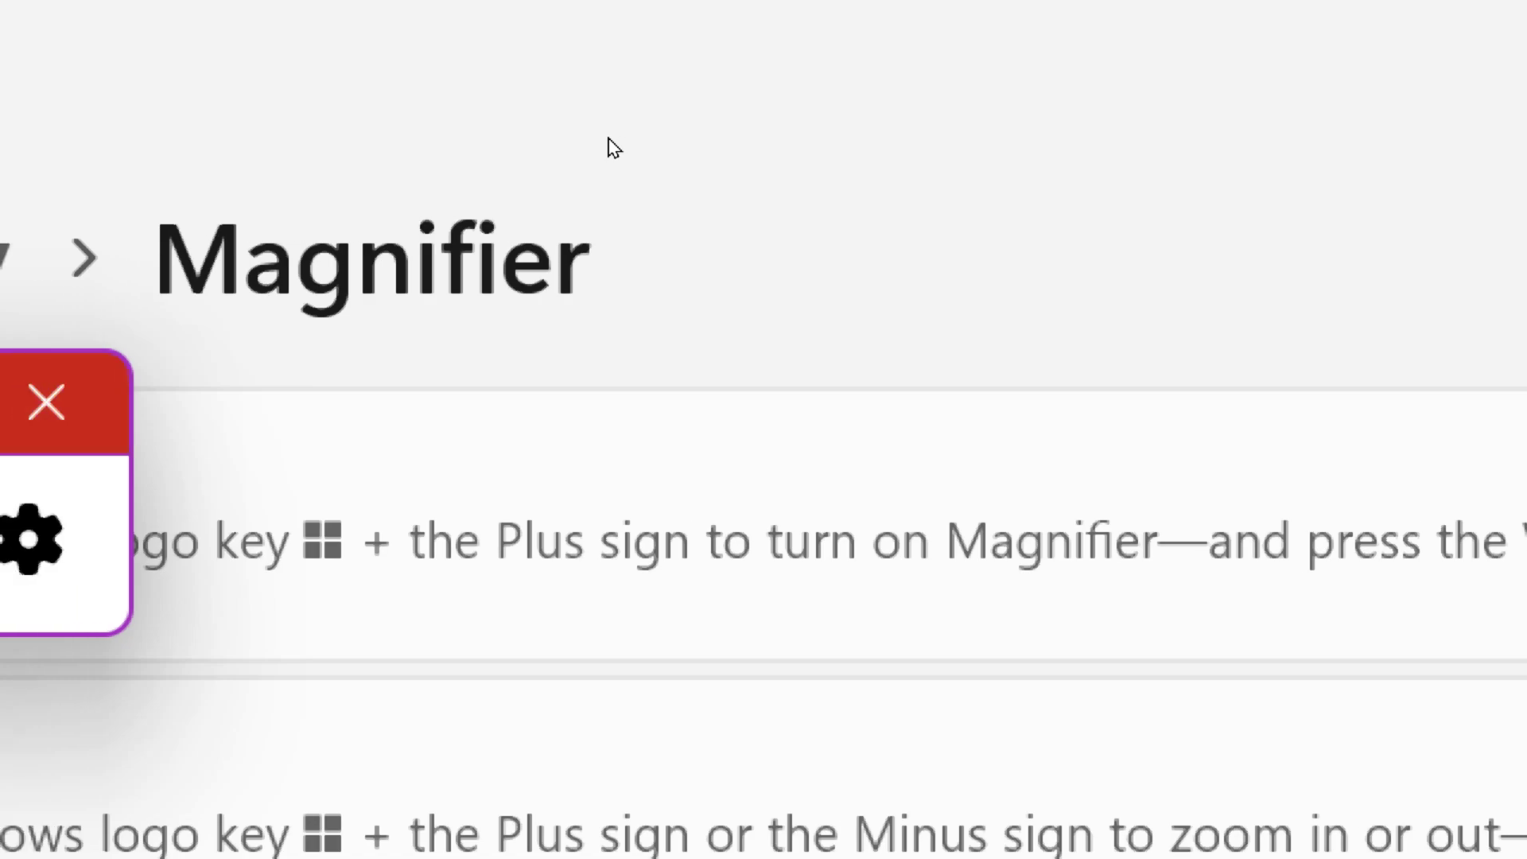
{"action": "key", "text": "super+Escape"}
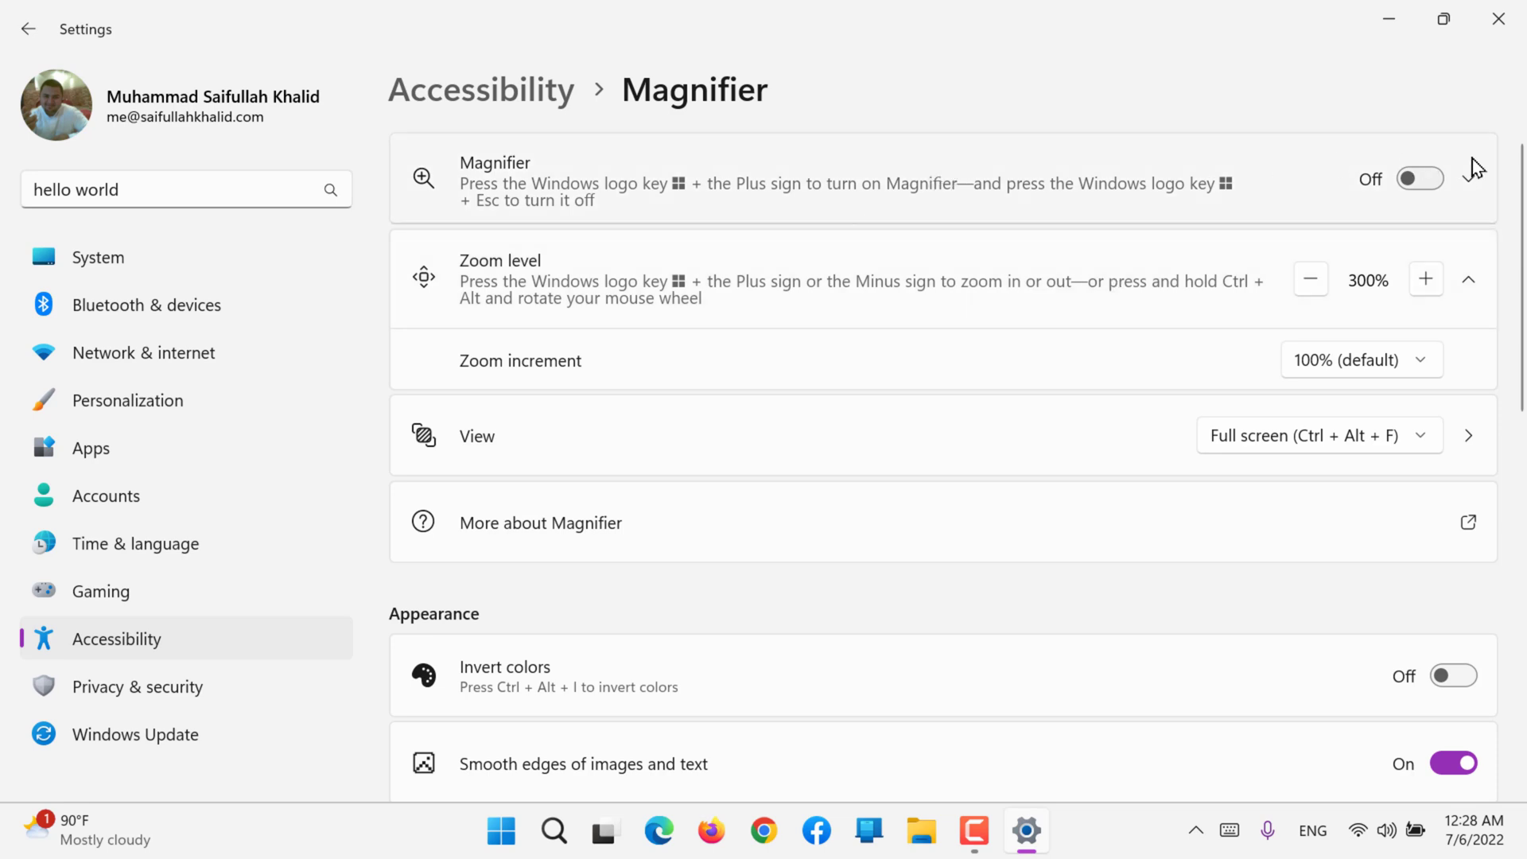
Step: Switch Magnifier on and off with its settings toggle, and review the Zoom increment choices without changing the selection
{"action": "left_click", "coordinate": [1429, 179]}
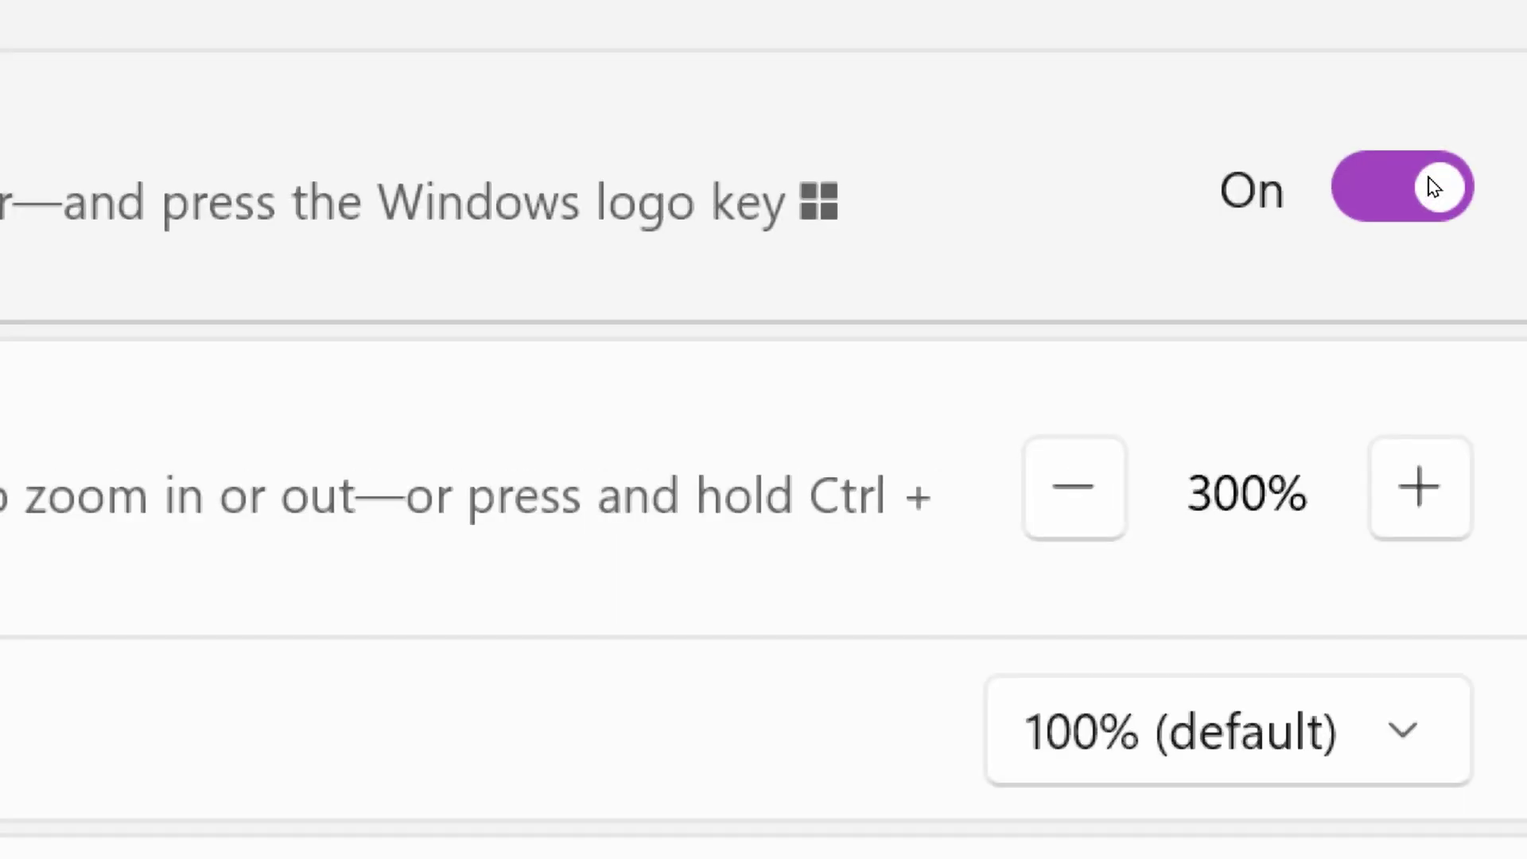
{"action": "left_click", "coordinate": [1433, 186]}
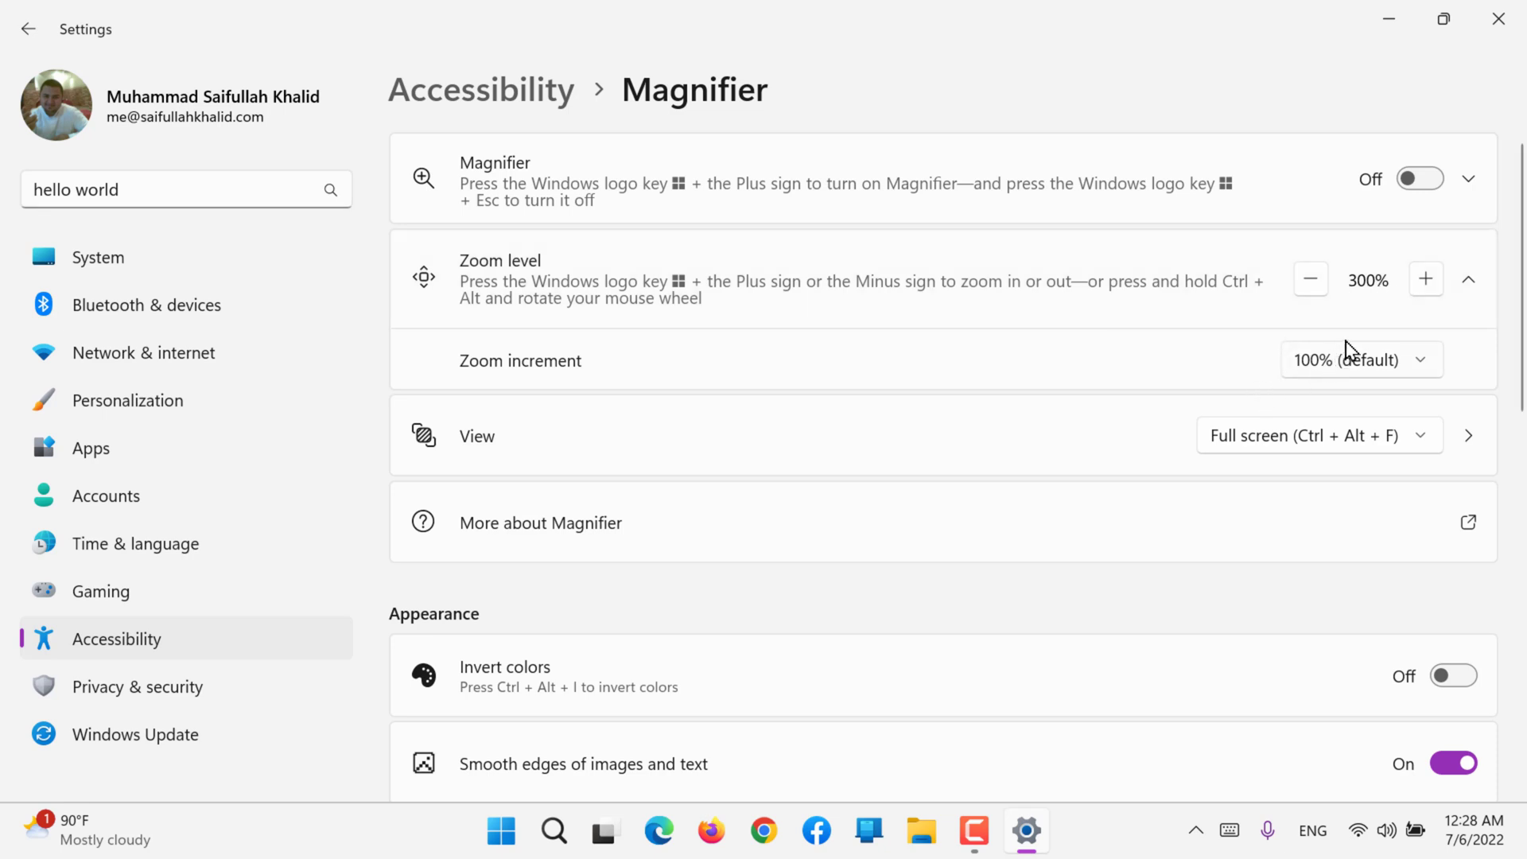
{"action": "left_click", "coordinate": [1360, 367]}
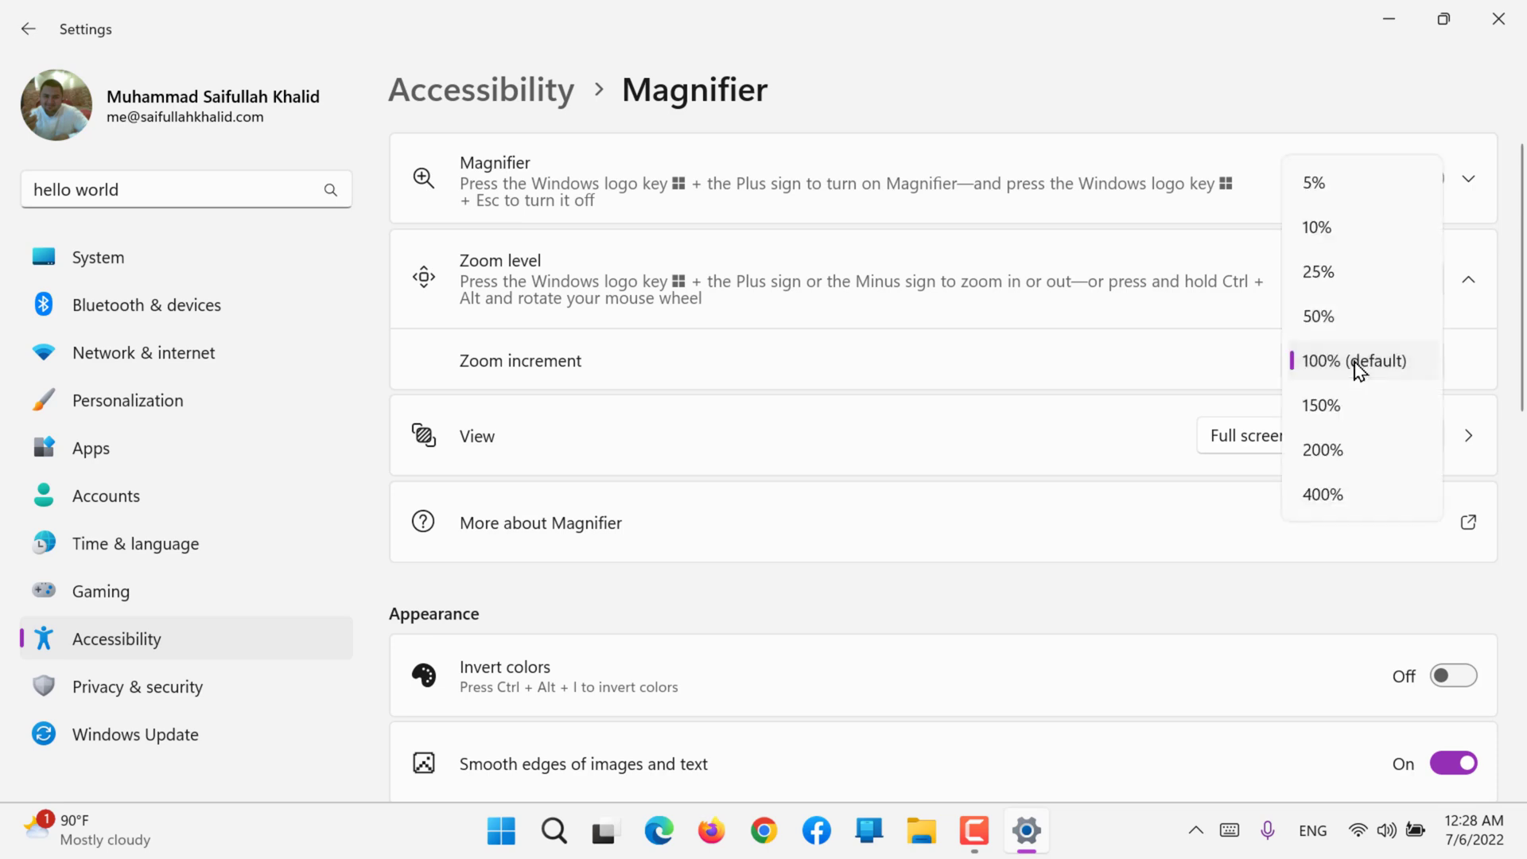
{"action": "left_click", "coordinate": [1122, 351]}
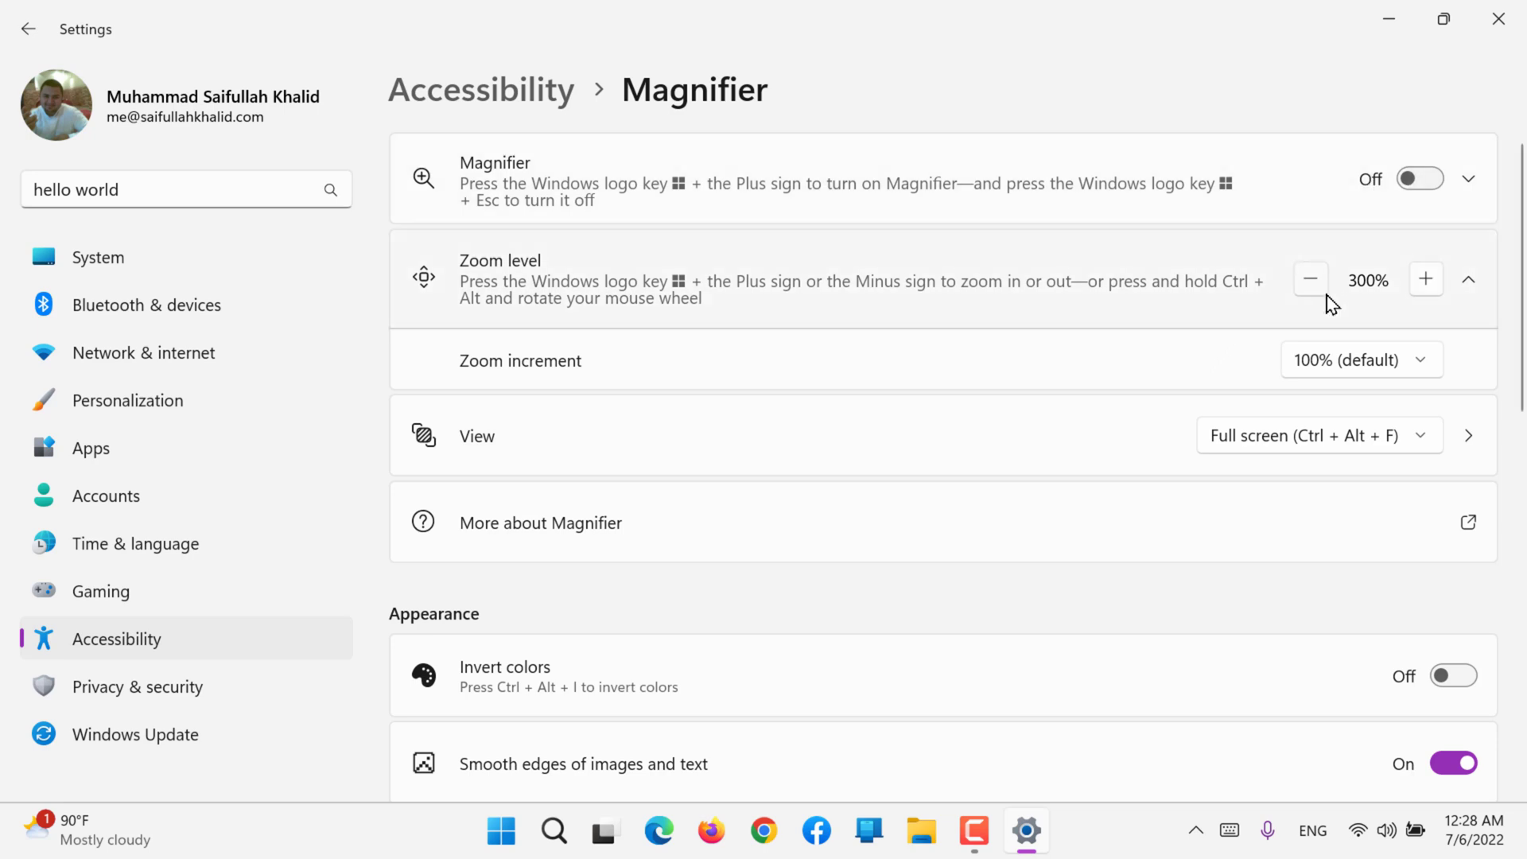
Step: Start Magnifier again and increase the zoom level to 600%
{"action": "key", "text": "super+plus"}
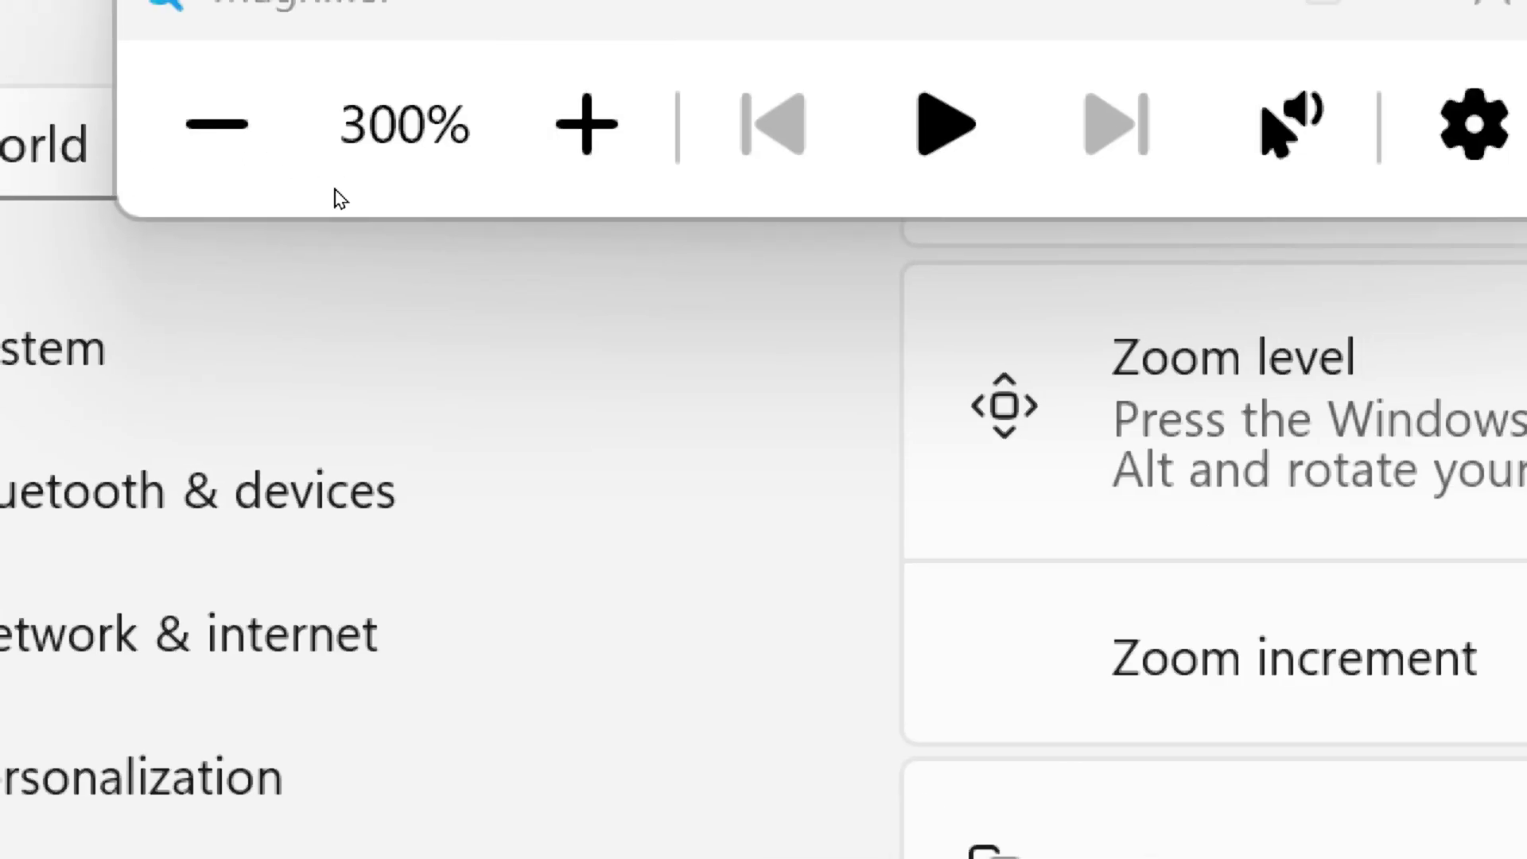
{"action": "key", "text": "super+plus"}
{"action": "key", "text": "super+plus"}
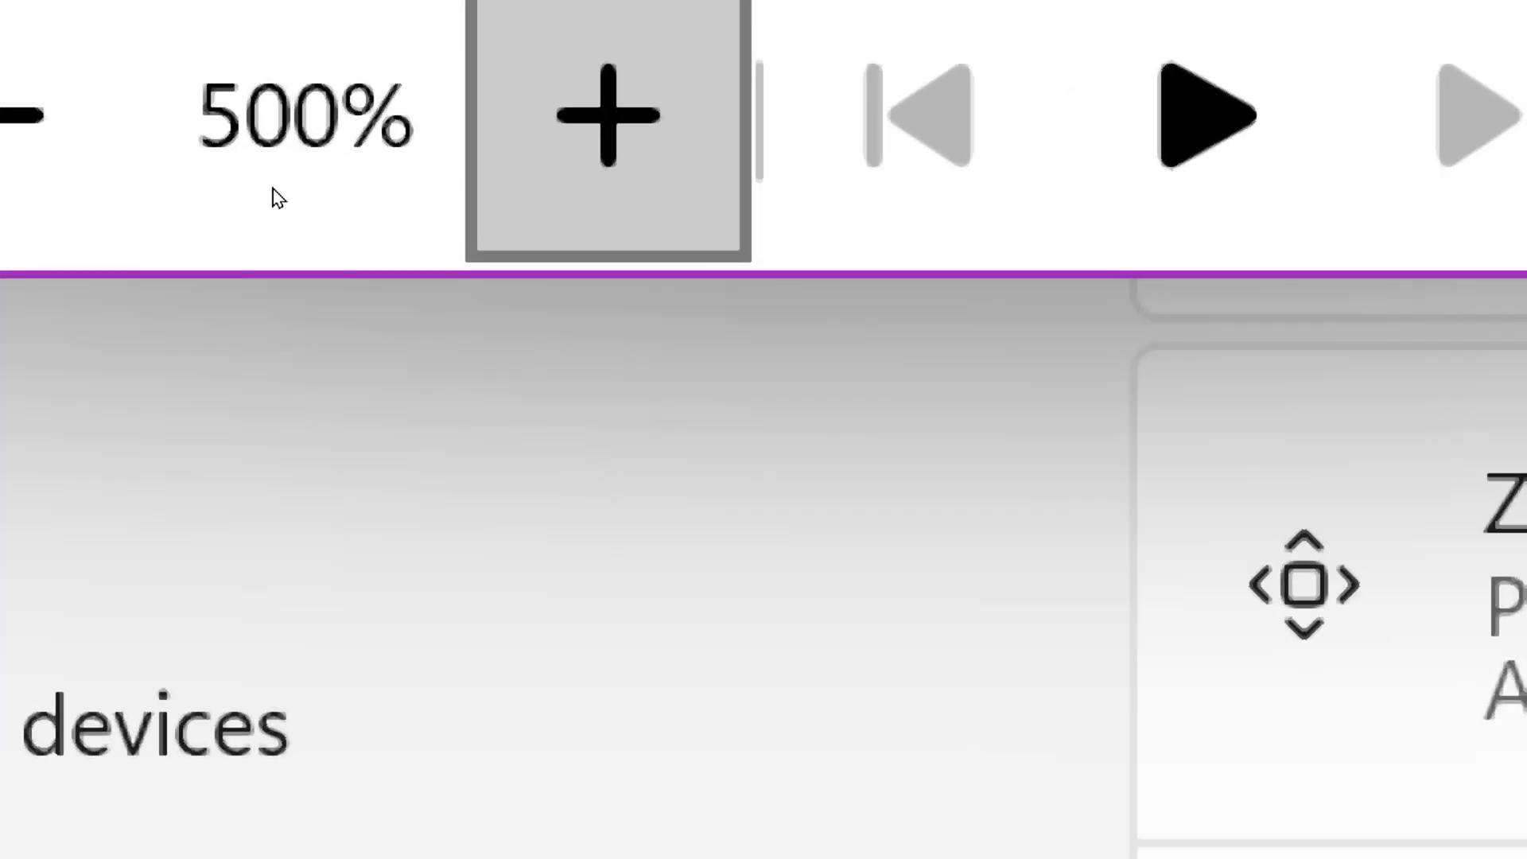
{"action": "key", "text": "super+plus"}
{"action": "key", "text": "super+plus"}
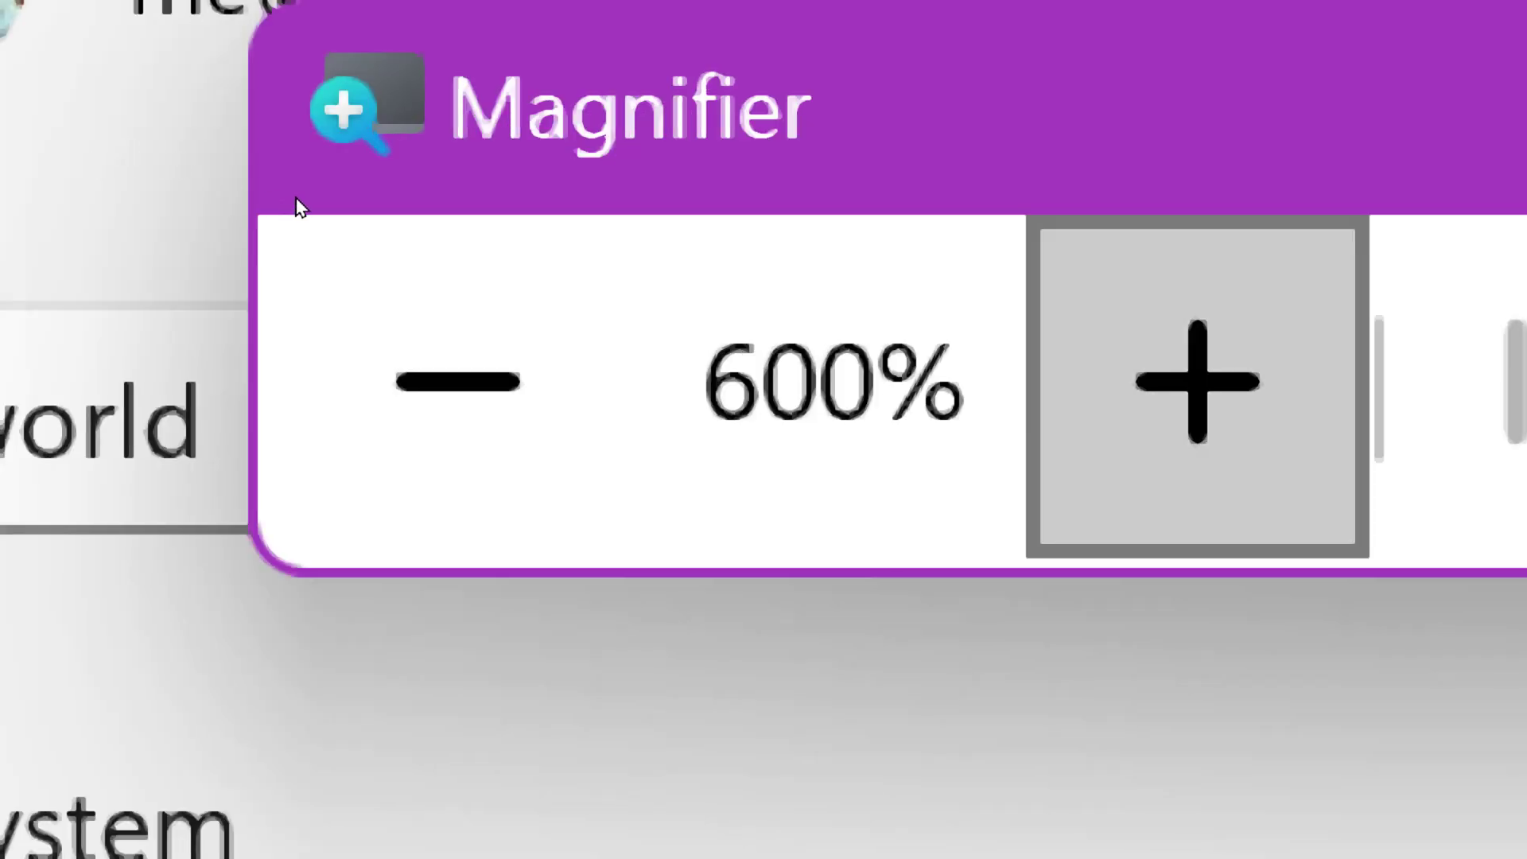
{"action": "key", "text": "super+minus"}
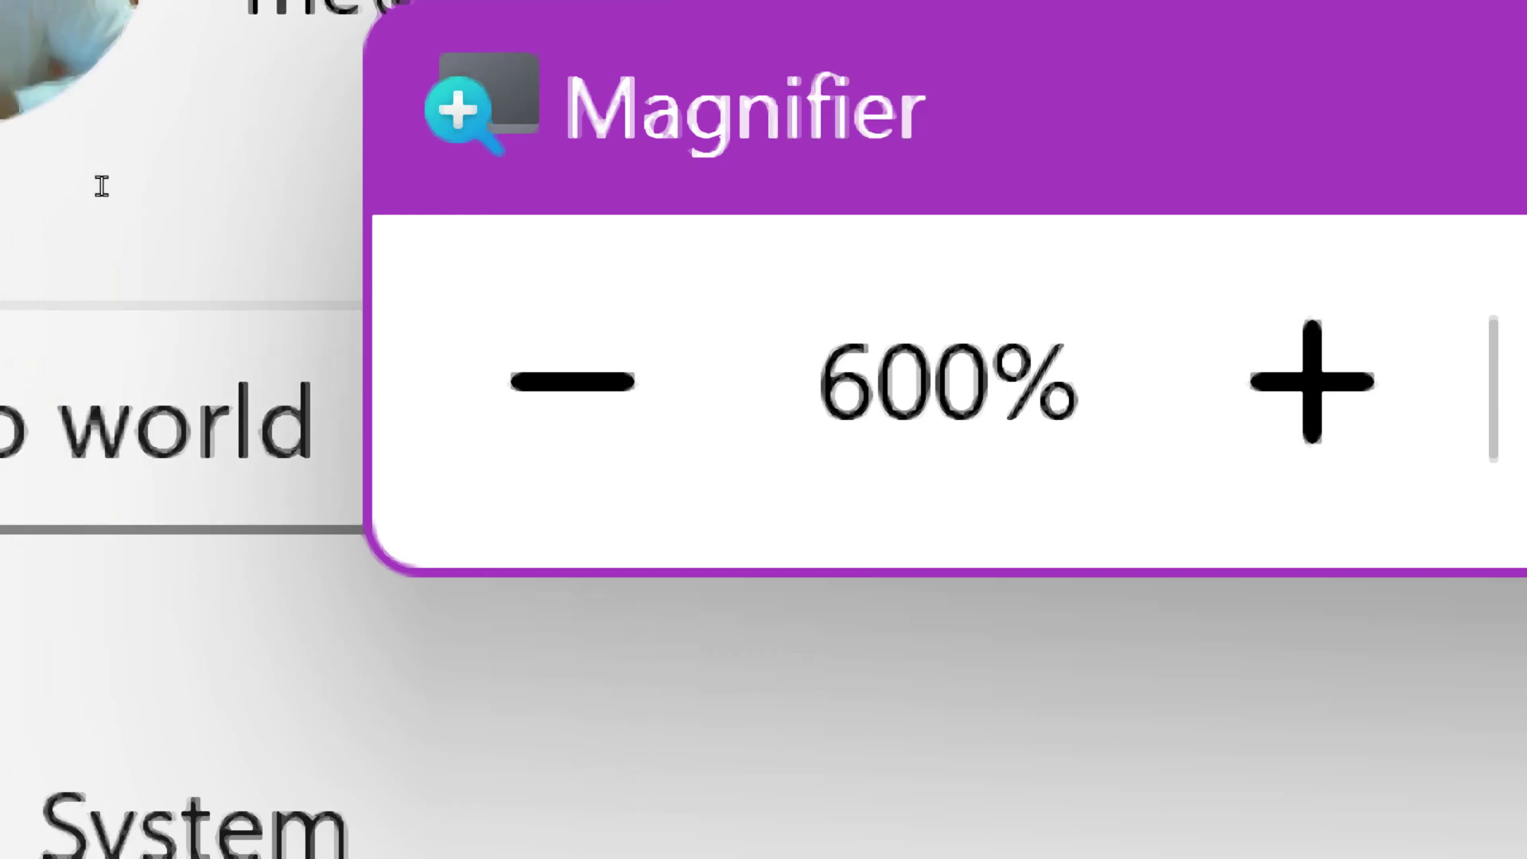
Step: Zoom Magnifier back out to 100% and close it
{"action": "key", "text": "super+minus"}
{"action": "key", "text": "super+minus"}
{"action": "key", "text": "super+minus"}
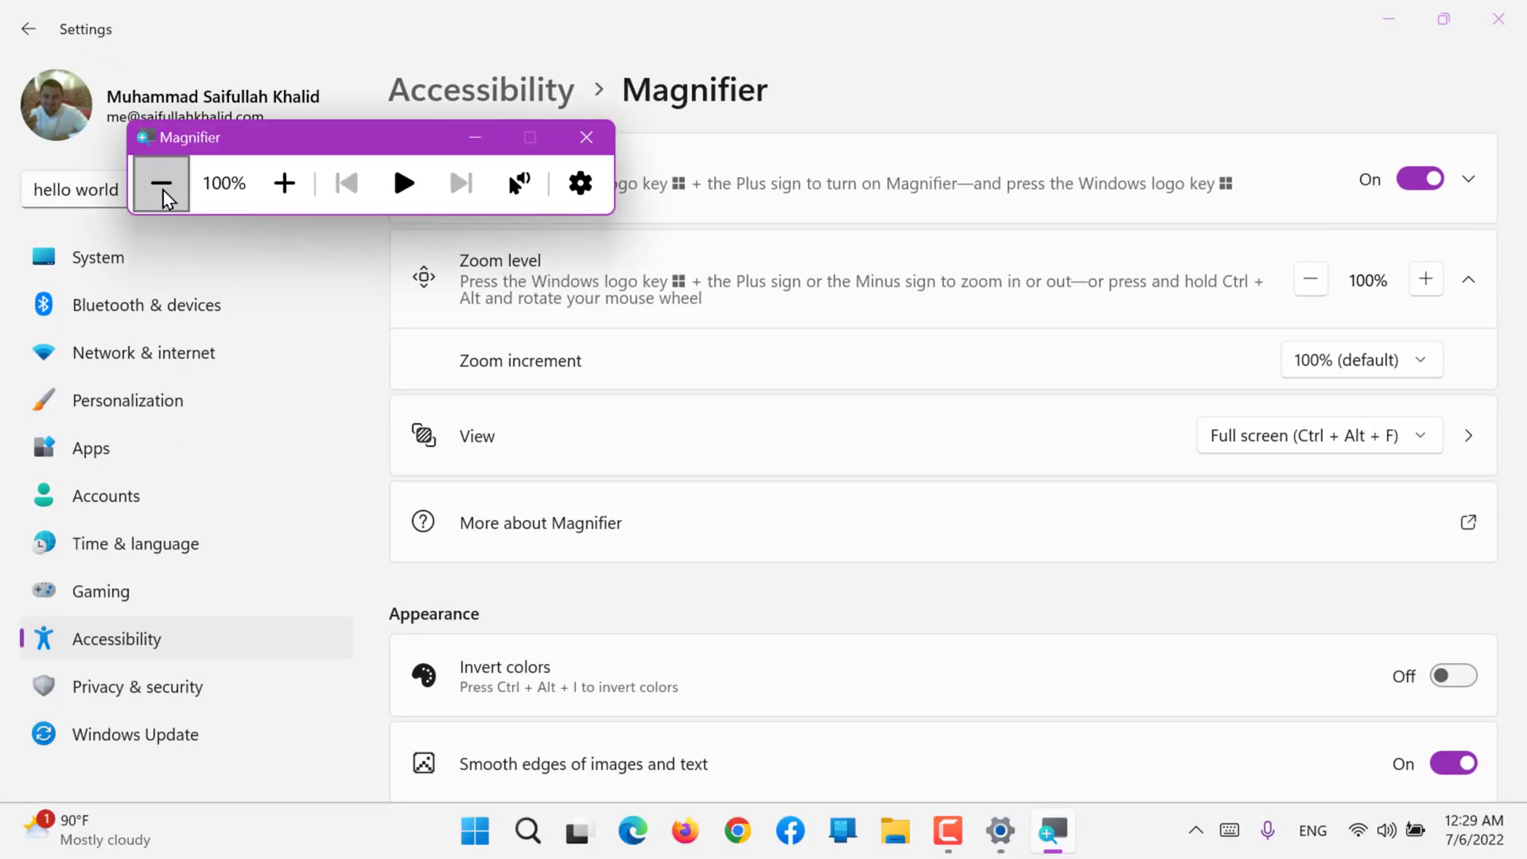
{"action": "left_click", "coordinate": [574, 140]}
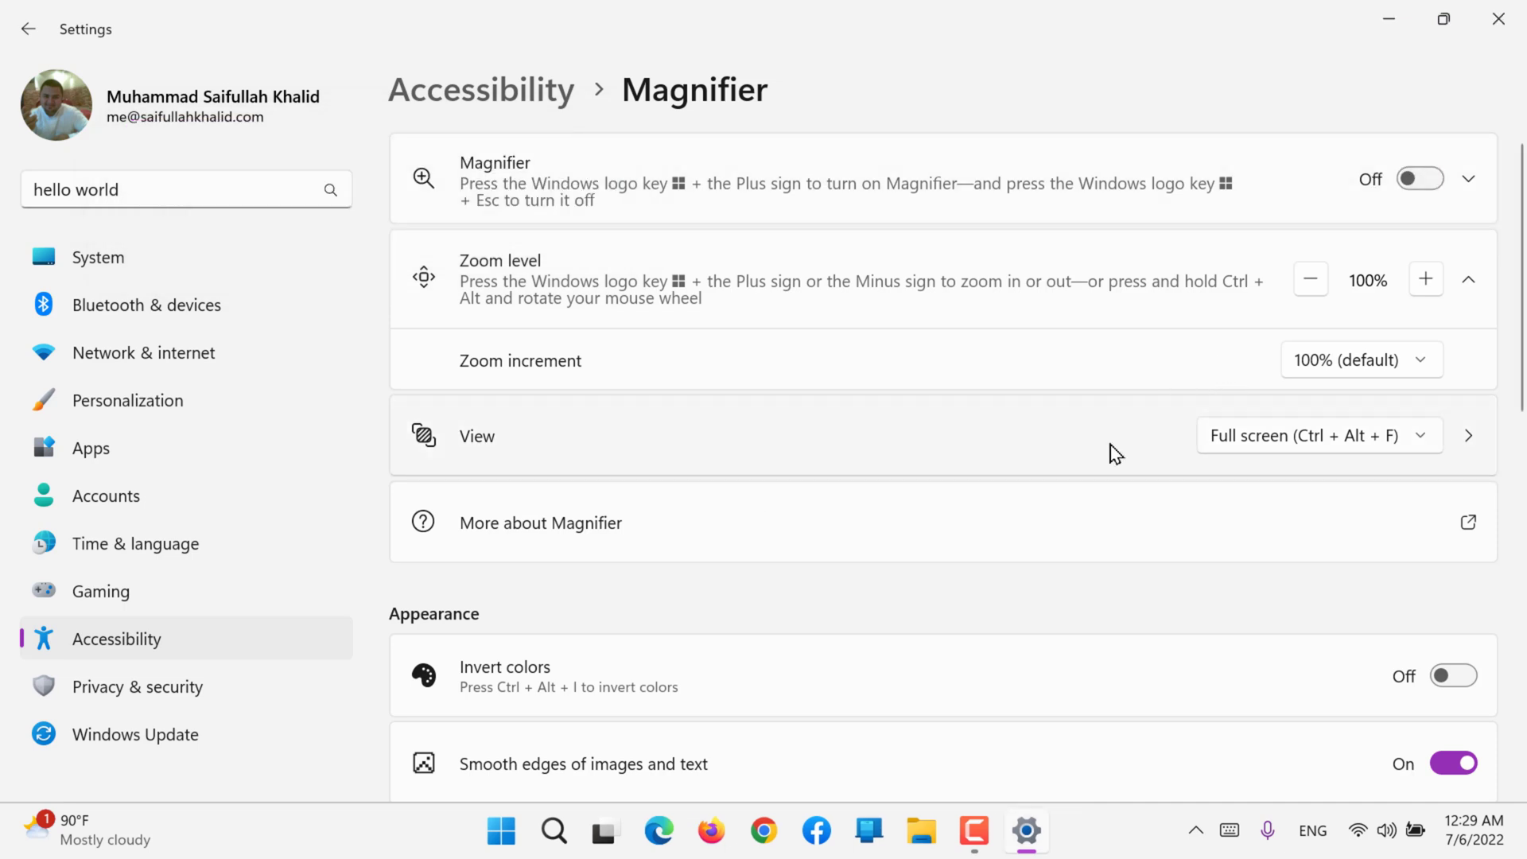
Step: Set the Magnifier view to Lens, start Magnifier, and zoom in to 300%
{"action": "left_click", "coordinate": [1297, 439]}
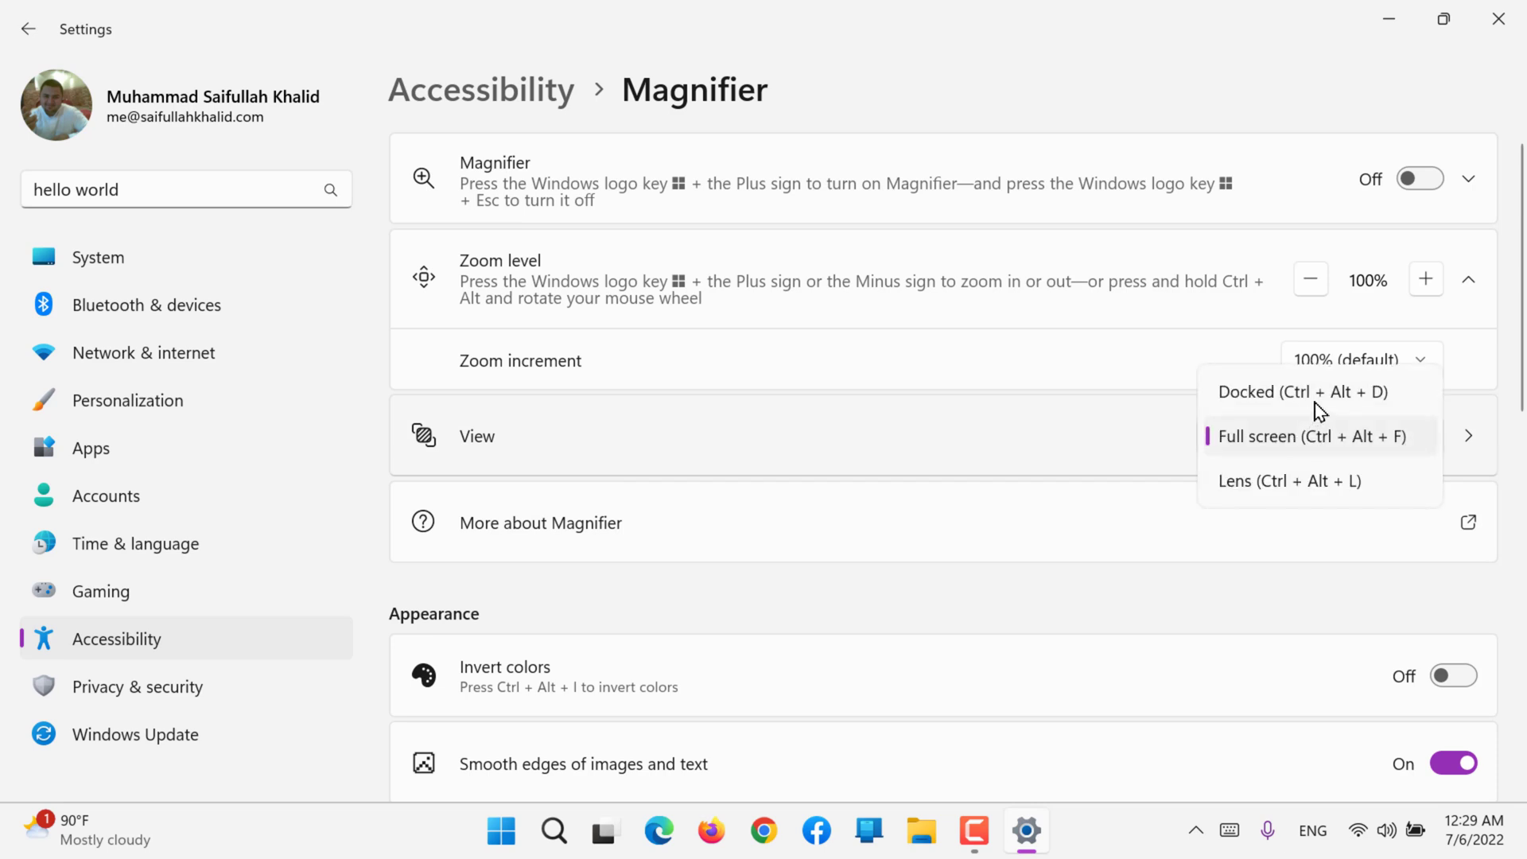
{"action": "left_click", "coordinate": [1300, 496]}
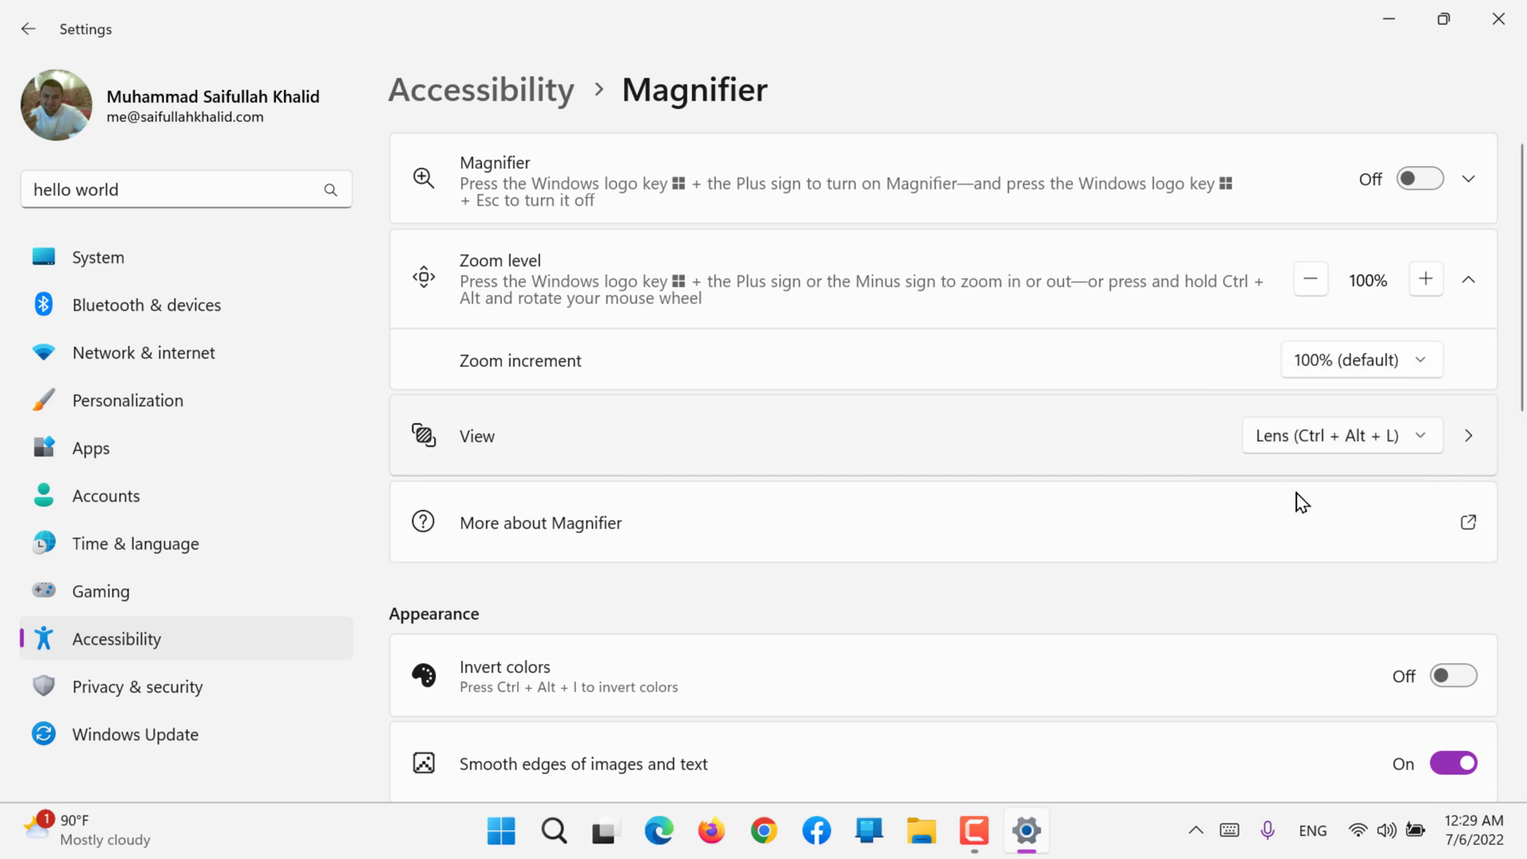
{"action": "key", "text": "super+plus"}
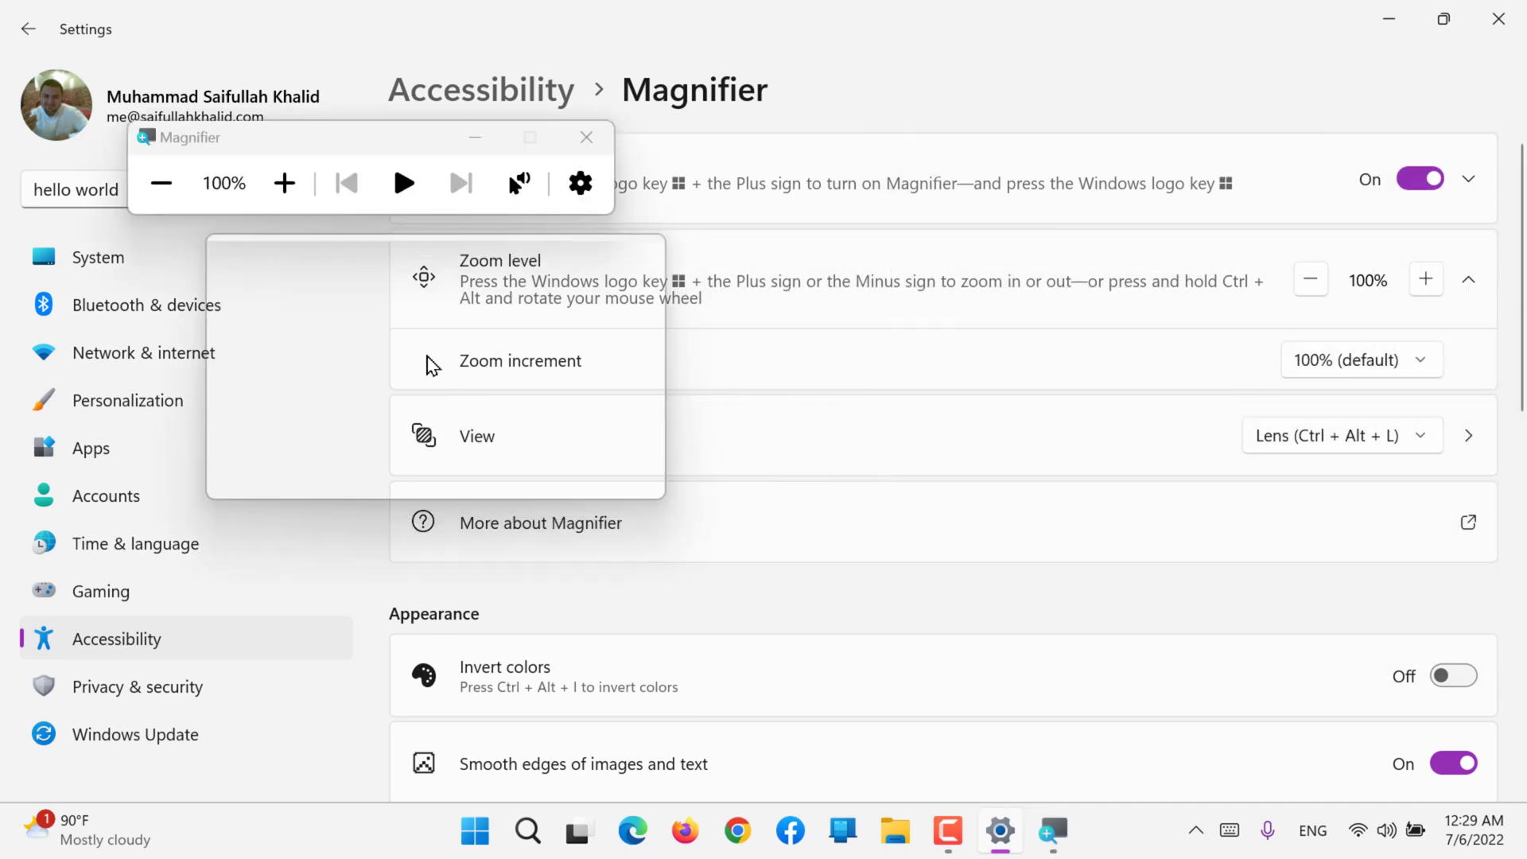
{"action": "left_click", "coordinate": [284, 183]}
{"action": "left_click", "coordinate": [284, 183]}
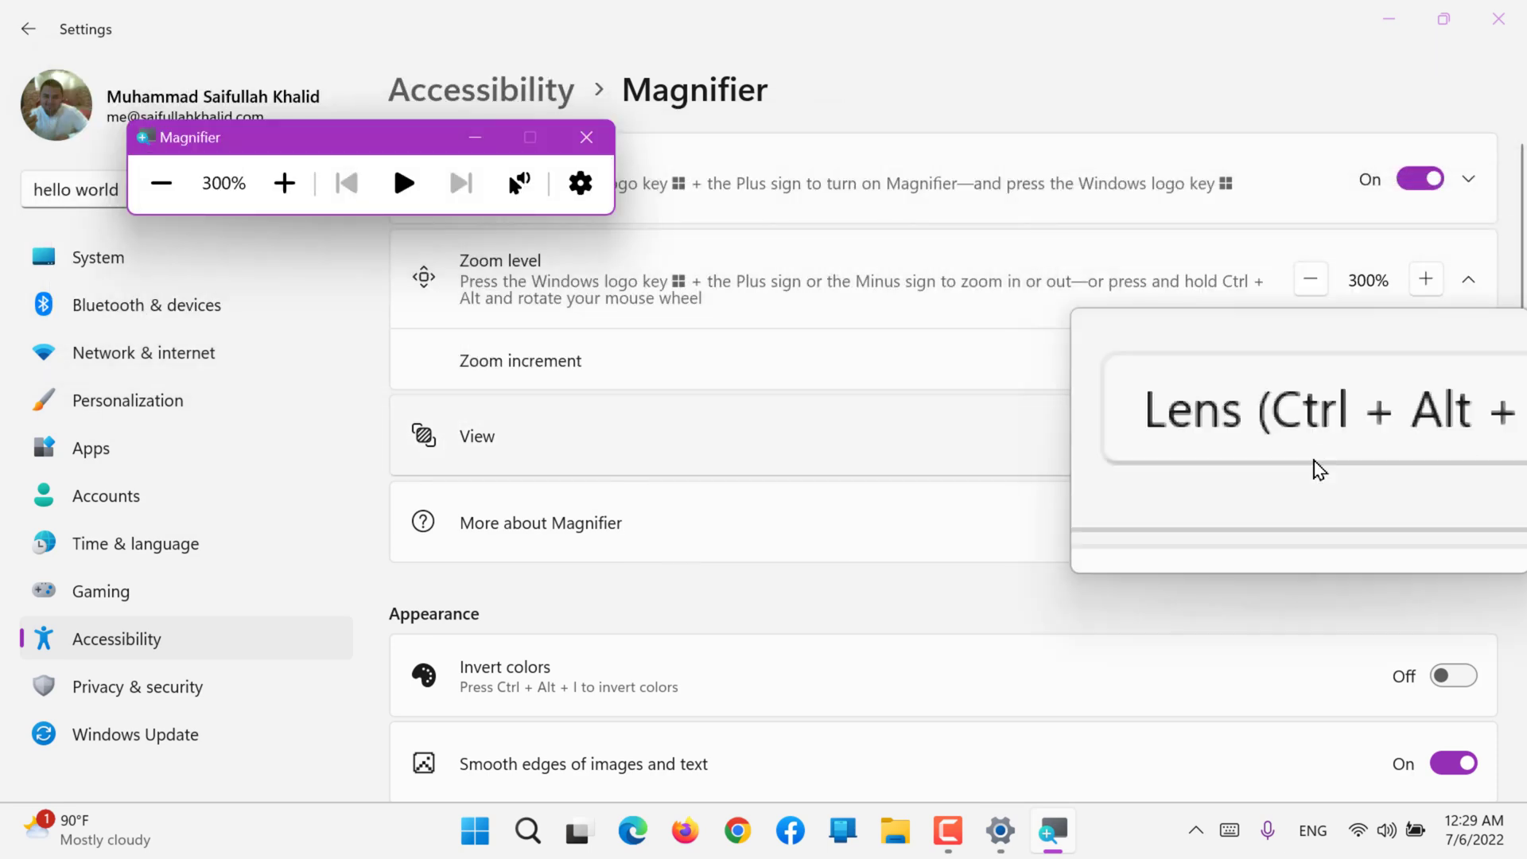
Step: Switch the Magnifier view to Docked, enlarge the docked pane, and dock it along the left edge of the screen
{"action": "left_click", "coordinate": [1275, 436]}
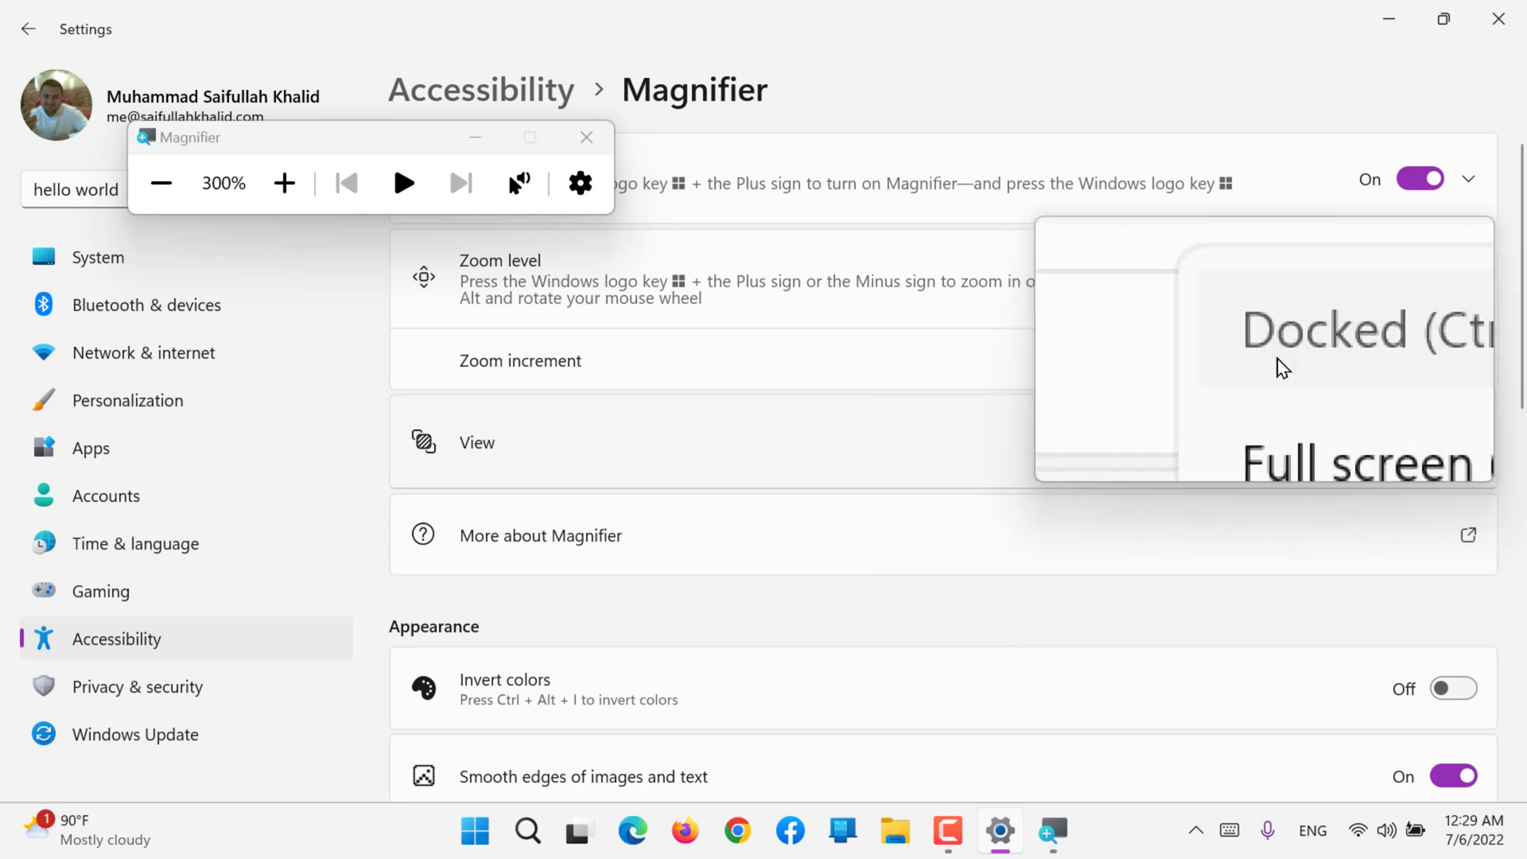
{"action": "left_click", "coordinate": [1277, 360]}
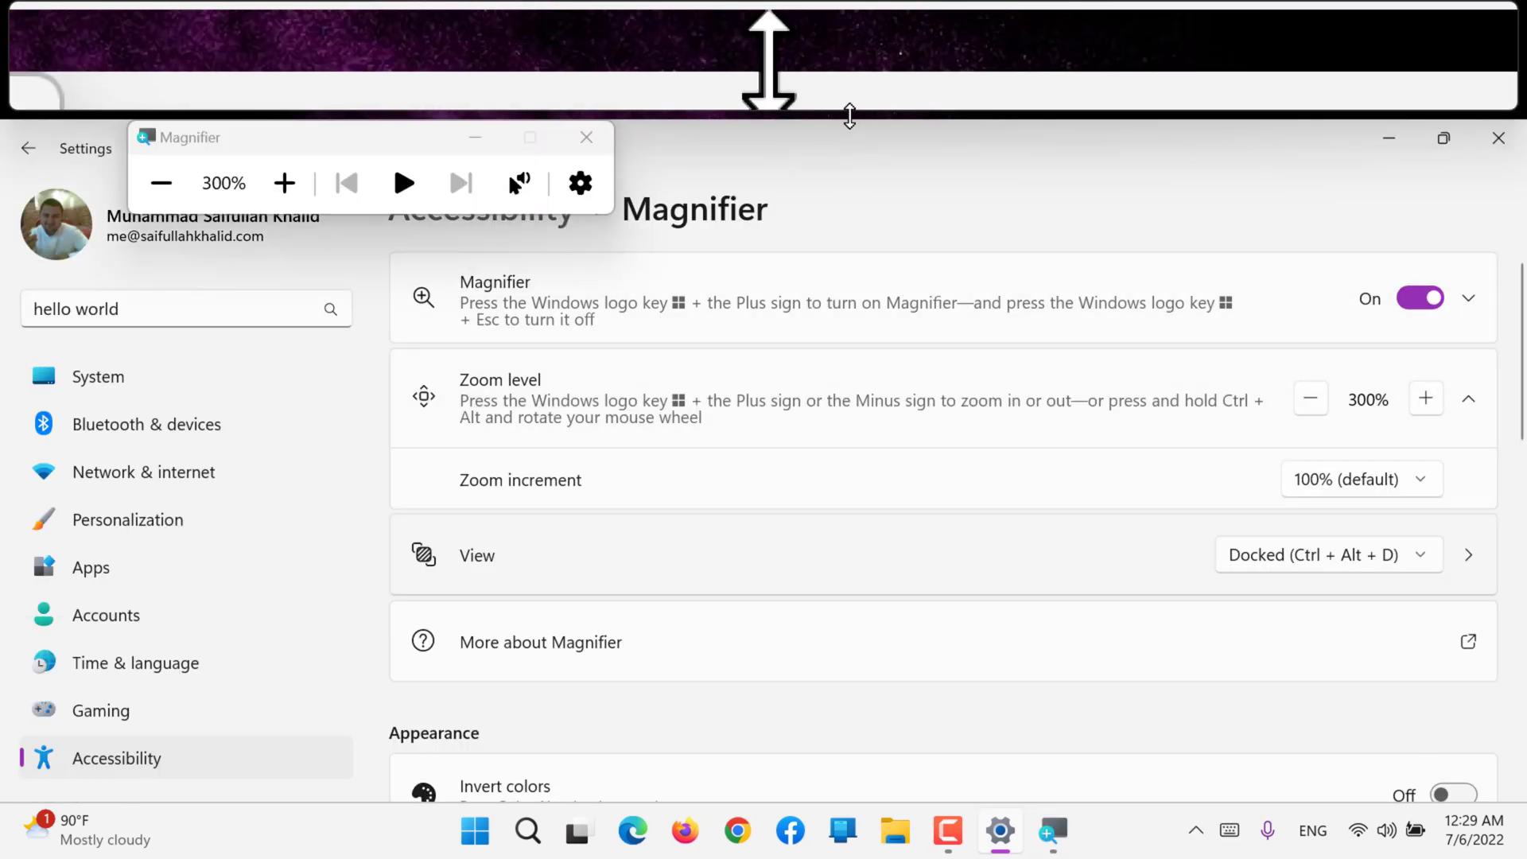
{"action": "left_click_drag", "start_coordinate": [849, 116], "coordinate": [856, 253]}
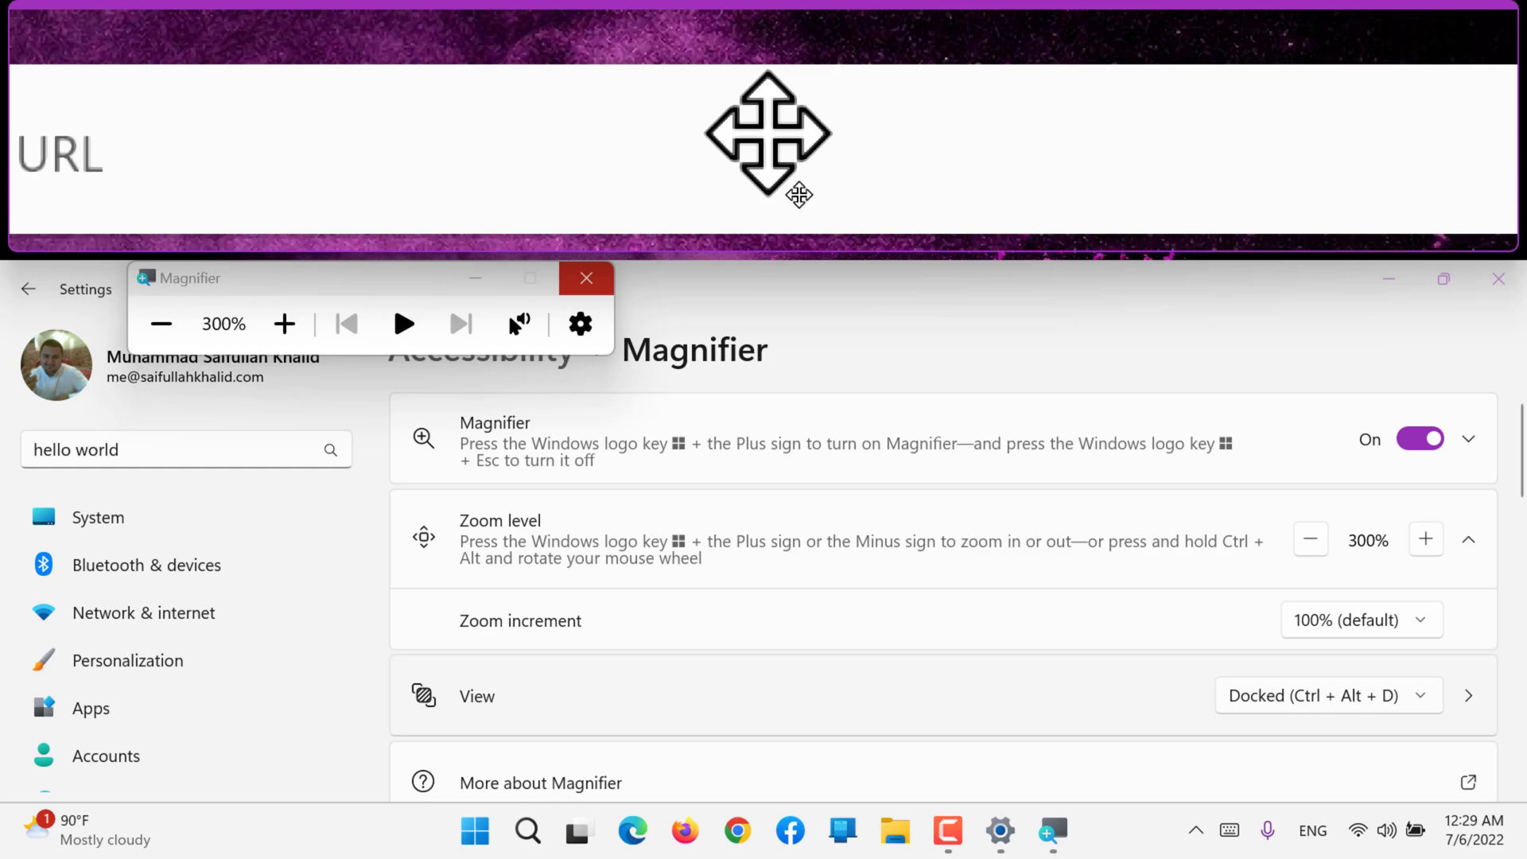
{"action": "left_click_drag", "start_coordinate": [798, 194], "coordinate": [34, 402]}
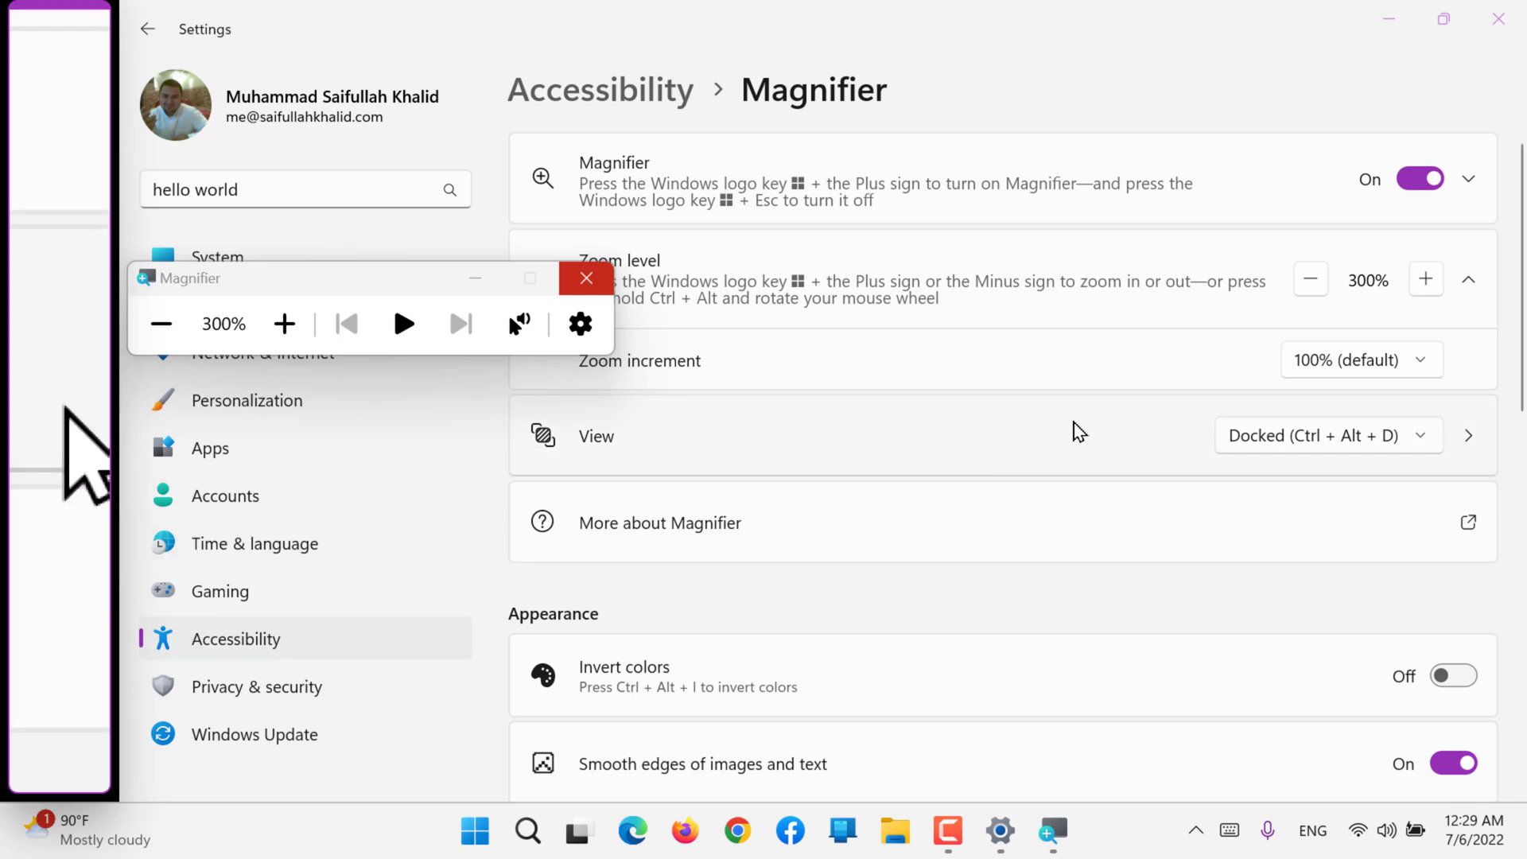
Step: Set the Magnifier view back to Full screen and close Magnifier
{"action": "left_click", "coordinate": [1271, 436]}
{"action": "left_click", "coordinate": [1272, 497]}
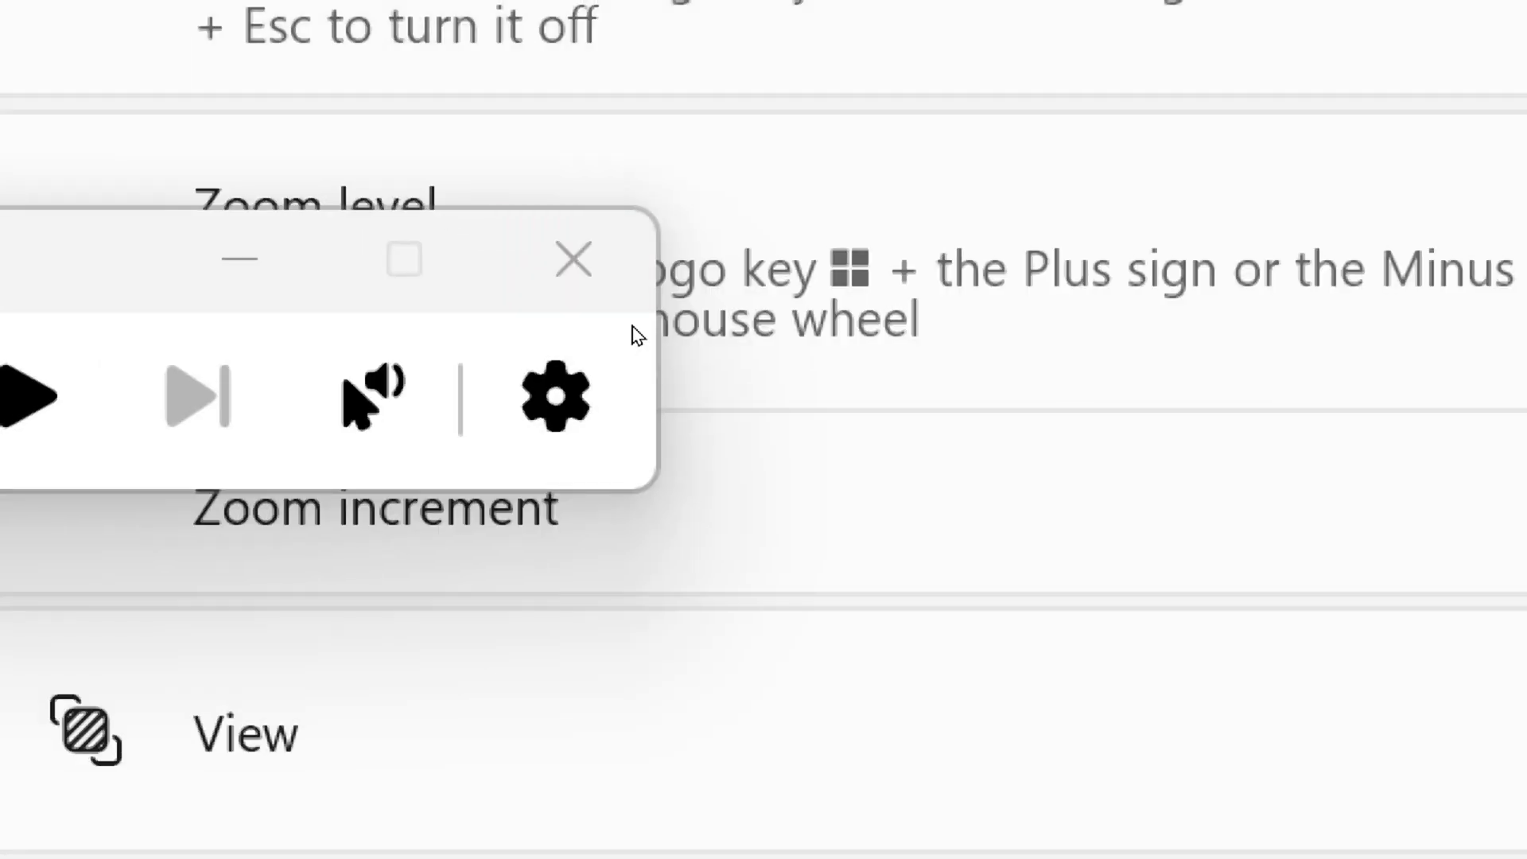
{"action": "left_click", "coordinate": [573, 259]}
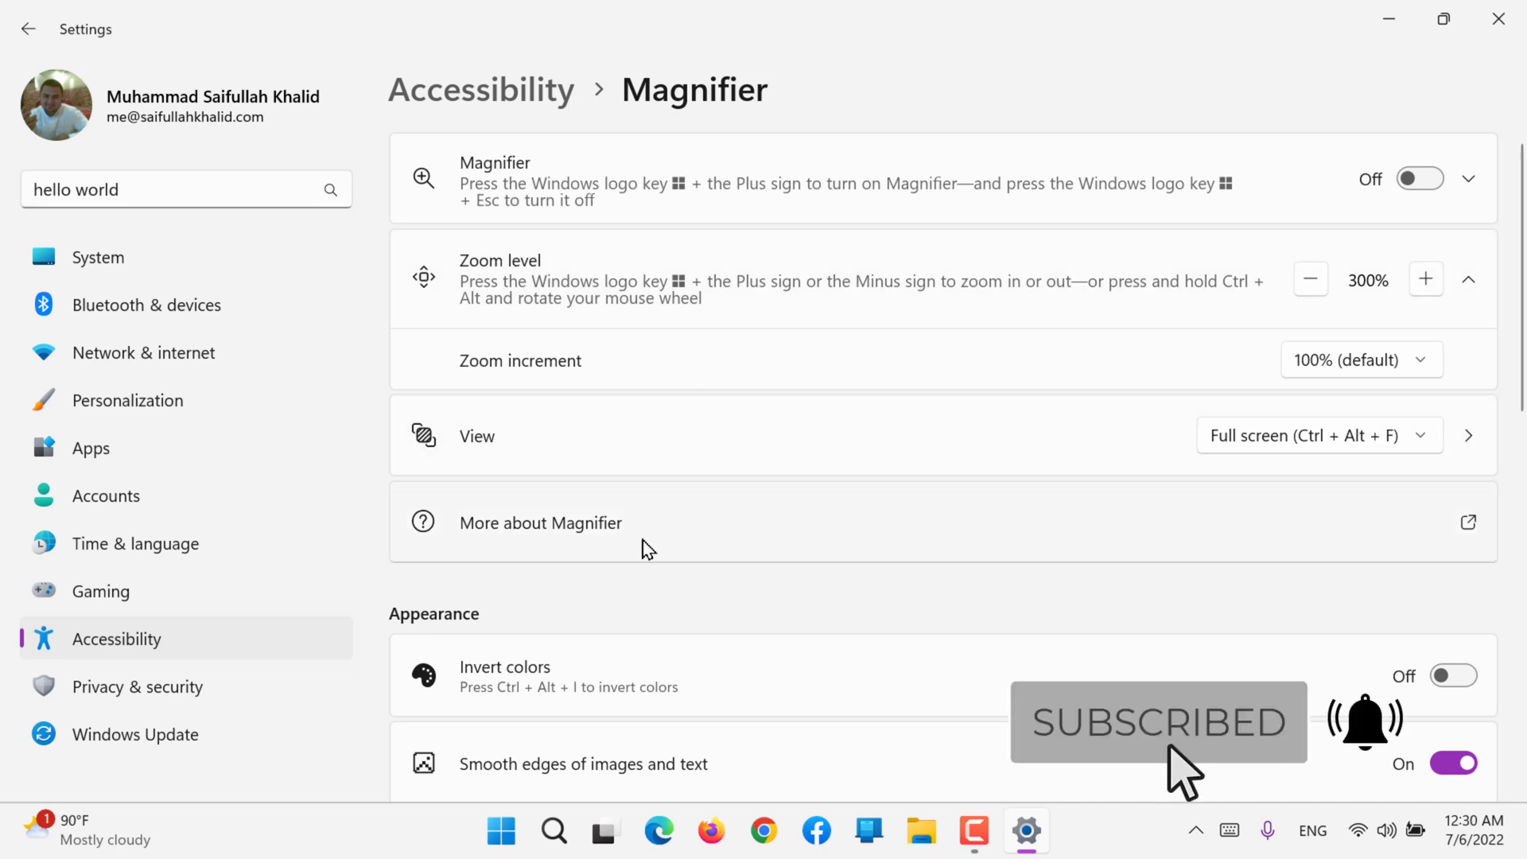
Step: Open the online help about Magnifier in the browser, and return to the Magnifier settings
{"action": "left_click", "coordinate": [729, 537]}
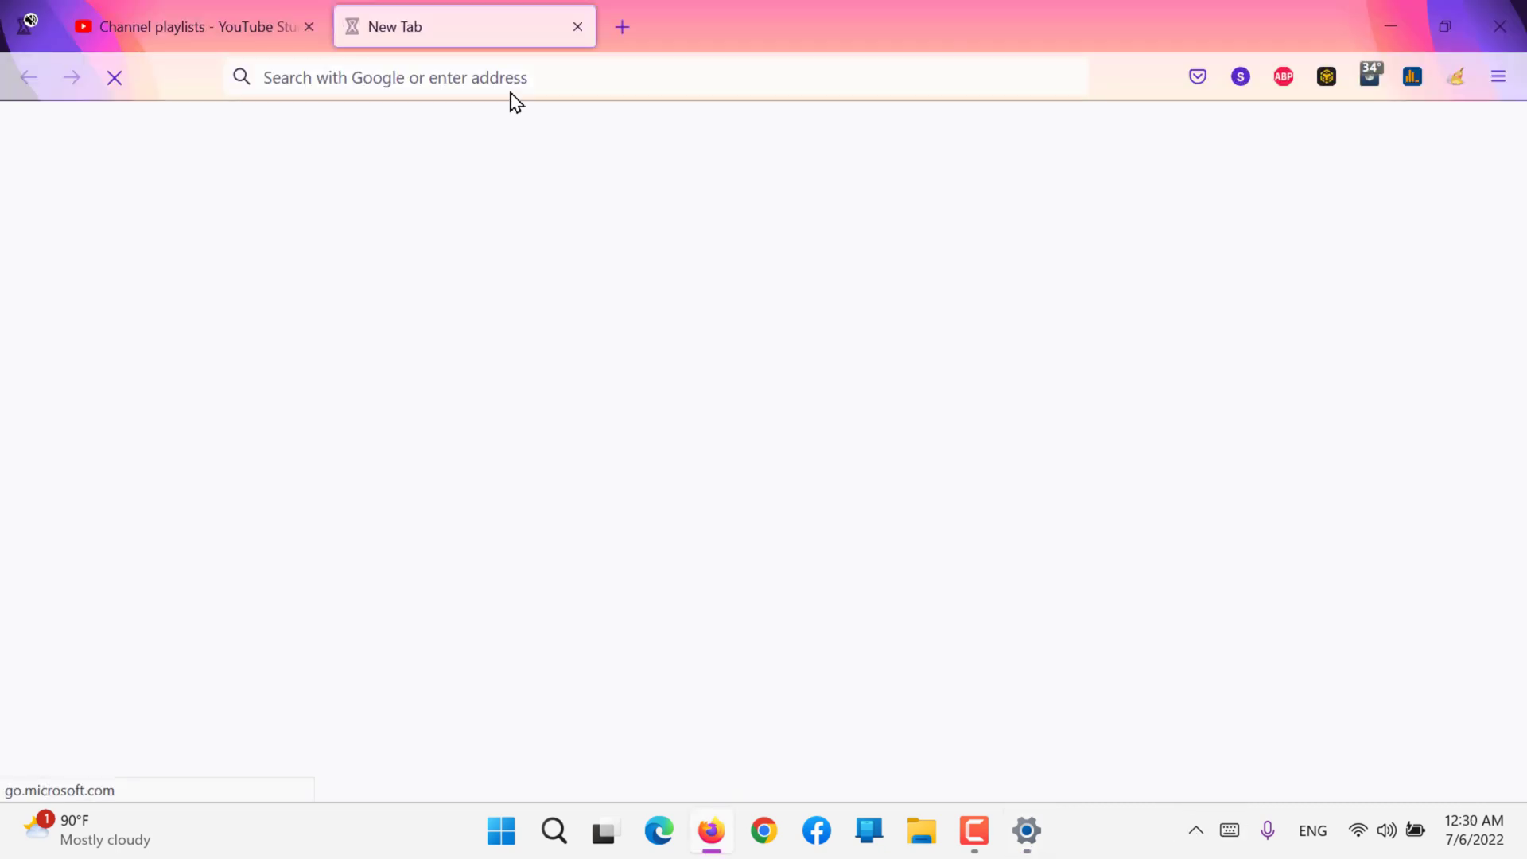
{"action": "left_click", "coordinate": [1395, 23]}
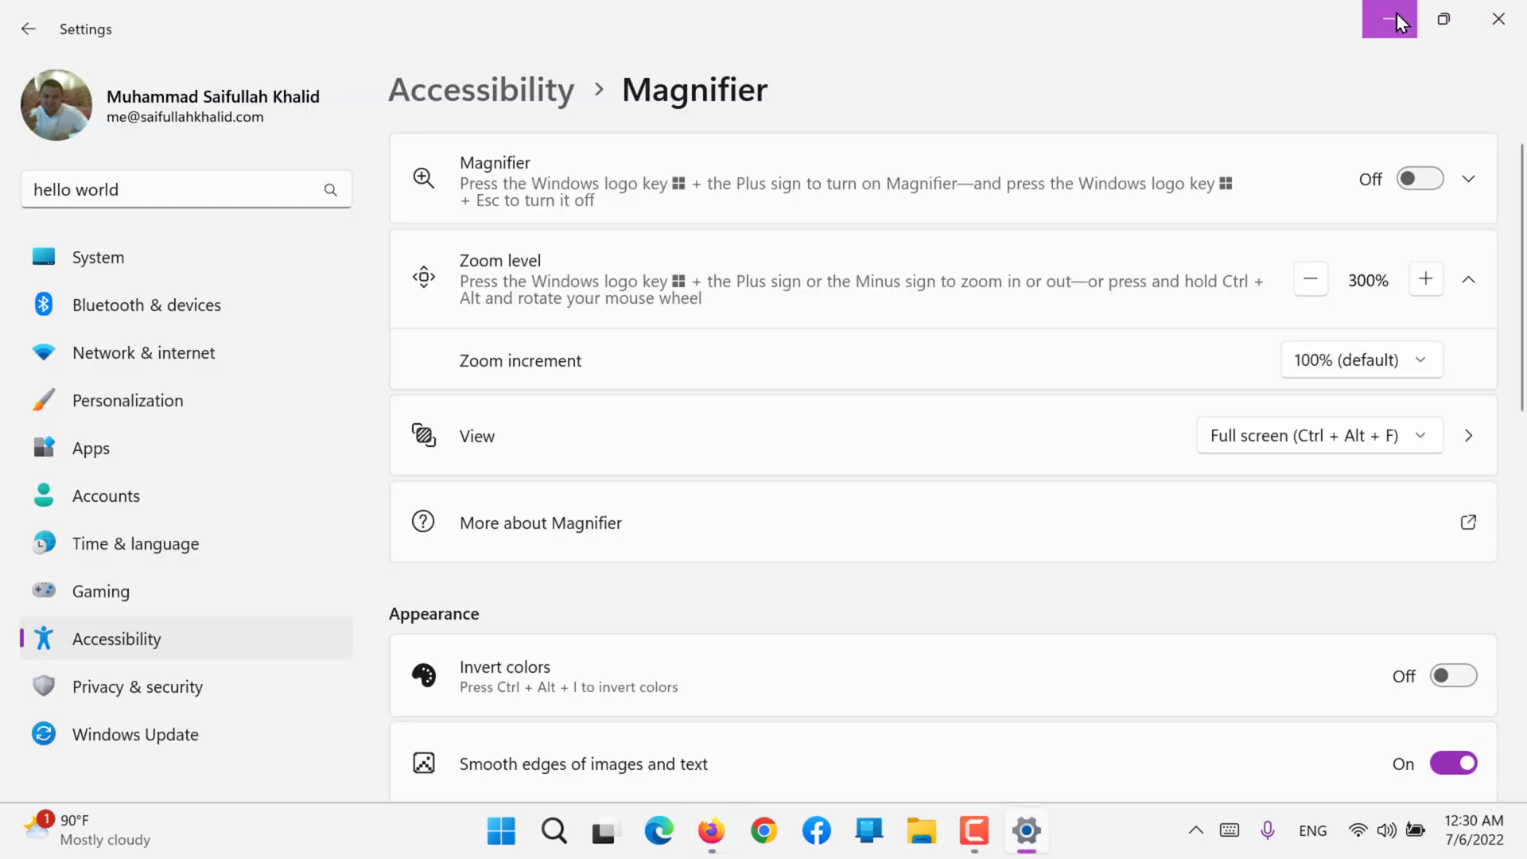
Step: Switch Invert colors on and off again, and switch Smooth edges of images and text off and back on
{"action": "scroll", "coordinate": [981, 481], "scroll_direction": "down", "scroll_amount": 2}
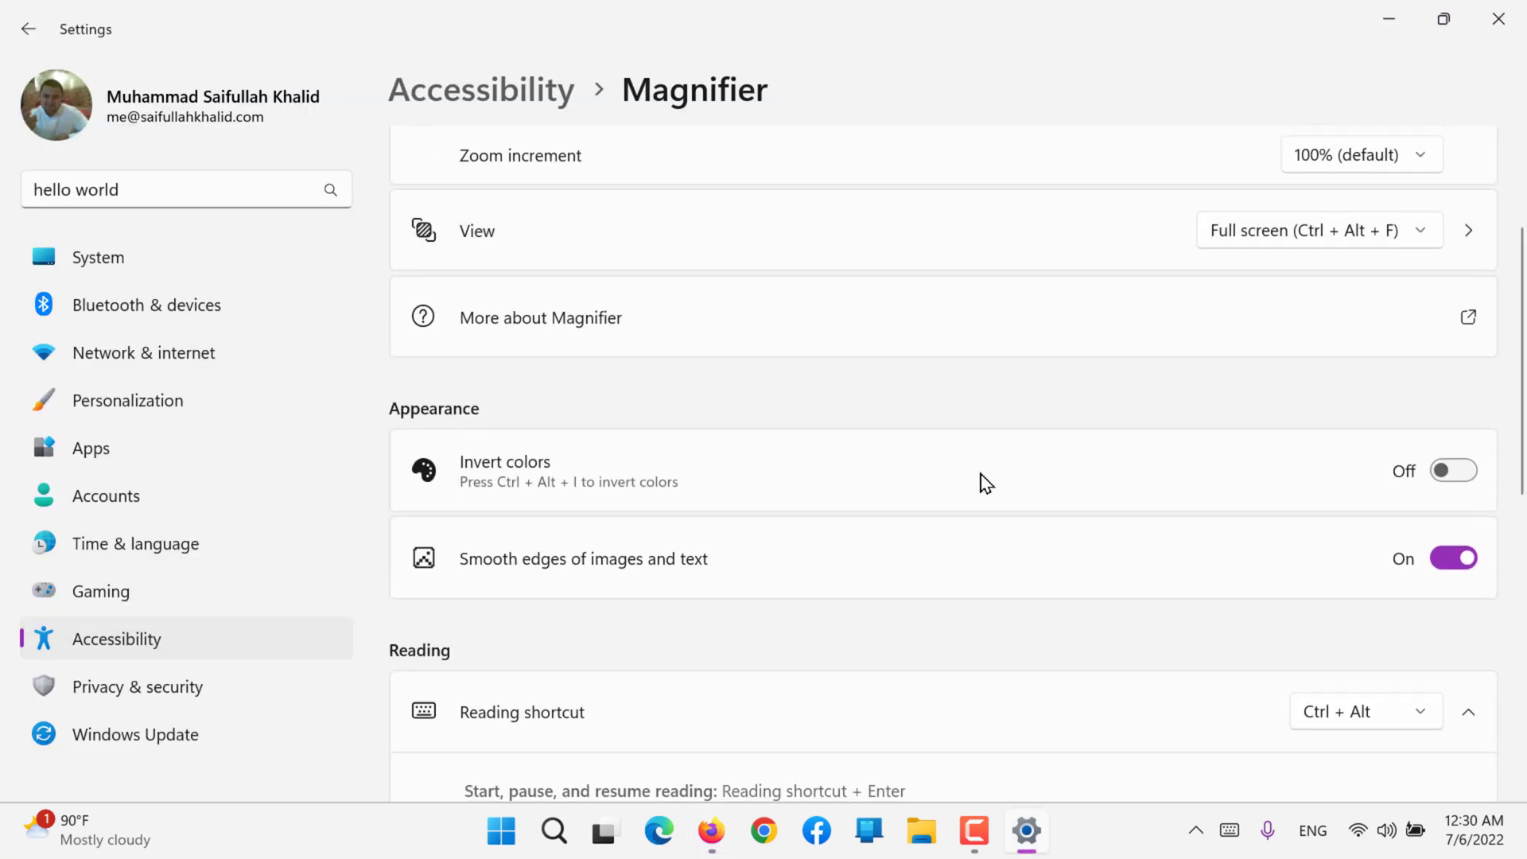
{"action": "scroll", "coordinate": [986, 483], "scroll_direction": "down", "scroll_amount": 2}
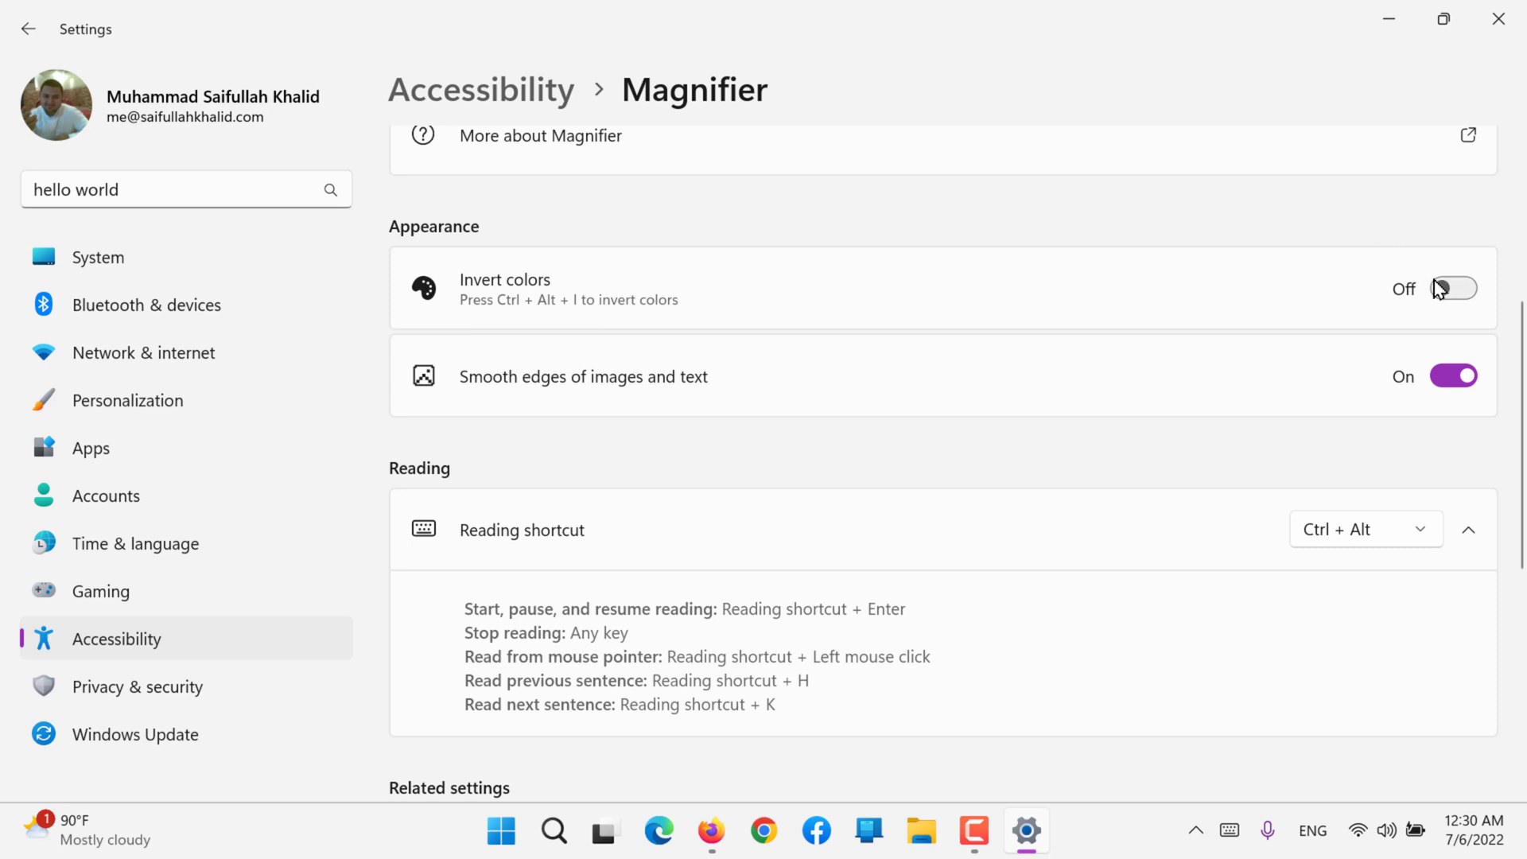
{"action": "left_click", "coordinate": [1455, 291]}
{"action": "left_click", "coordinate": [1456, 294]}
{"action": "left_click", "coordinate": [1459, 372]}
{"action": "left_click", "coordinate": [1458, 372]}
Step: Review the available Reading shortcut choices for Magnifier without changing the selection
{"action": "scroll", "coordinate": [1458, 372], "scroll_direction": "down", "scroll_amount": 3}
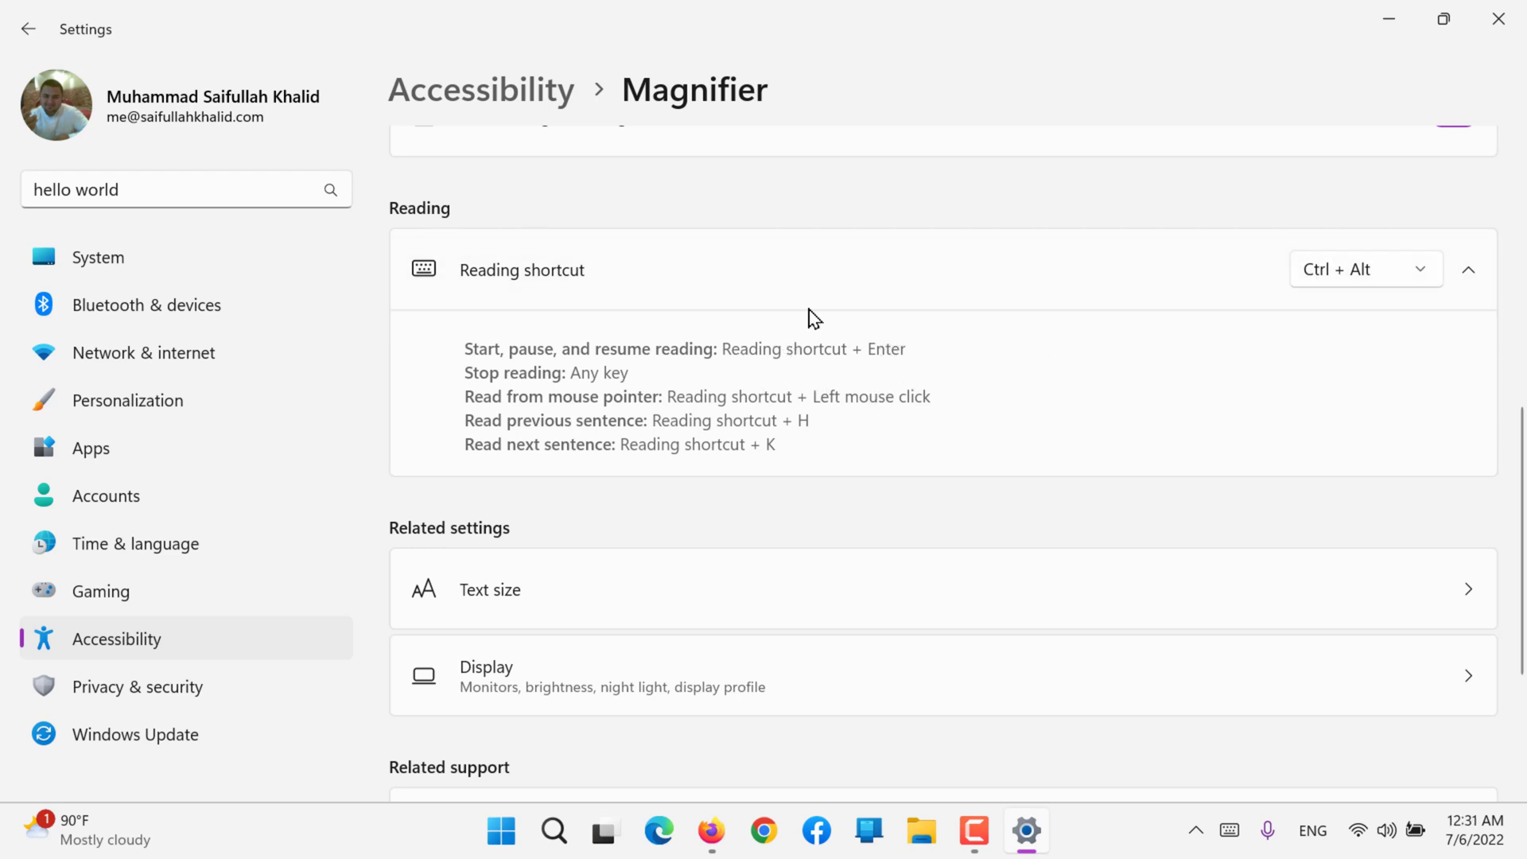
{"action": "left_click", "coordinate": [1383, 272]}
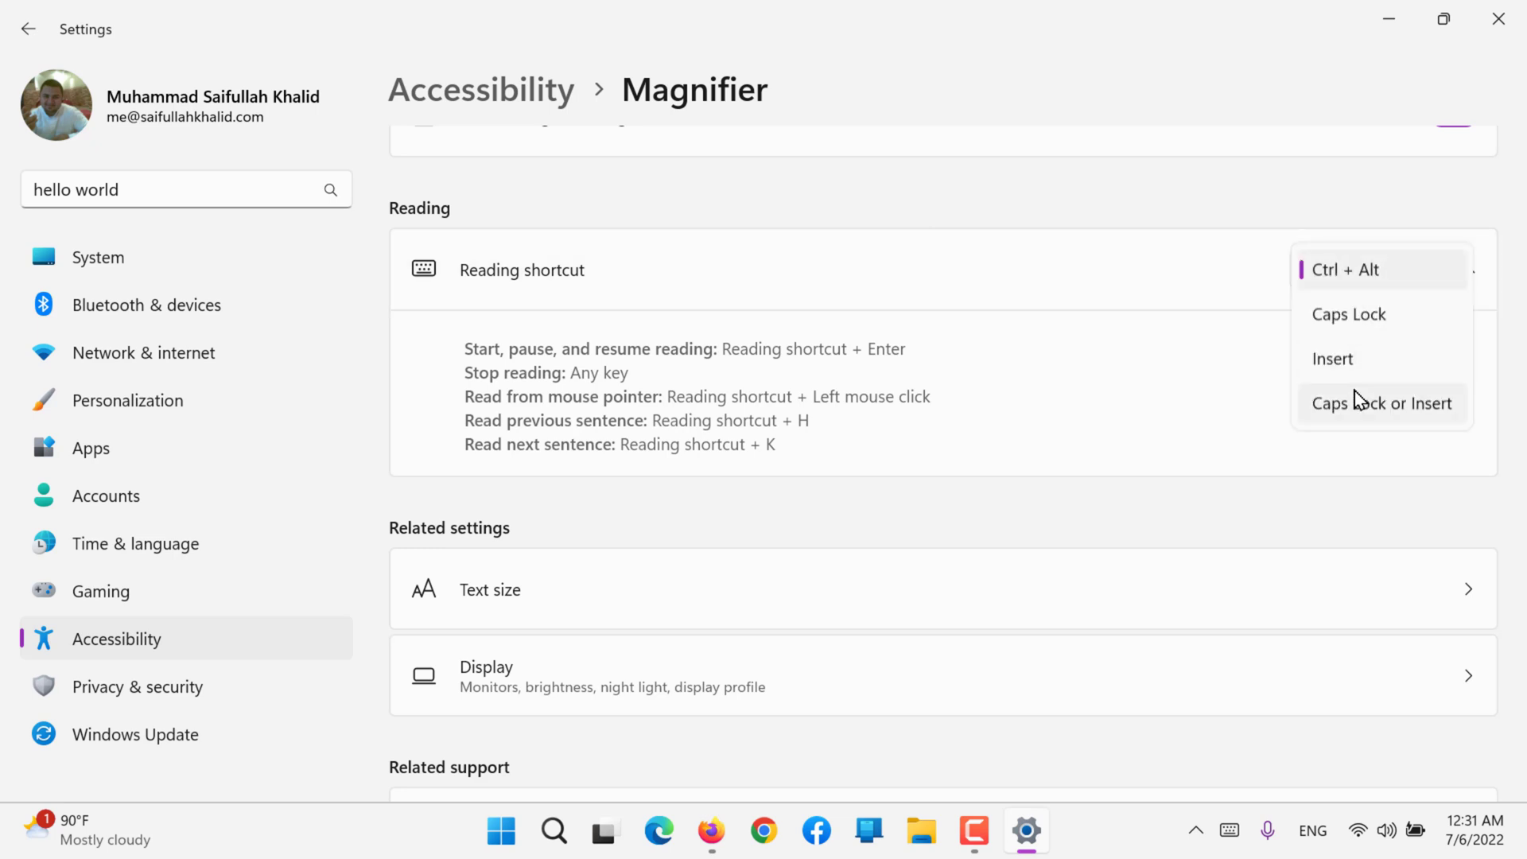
{"action": "left_click", "coordinate": [1116, 509]}
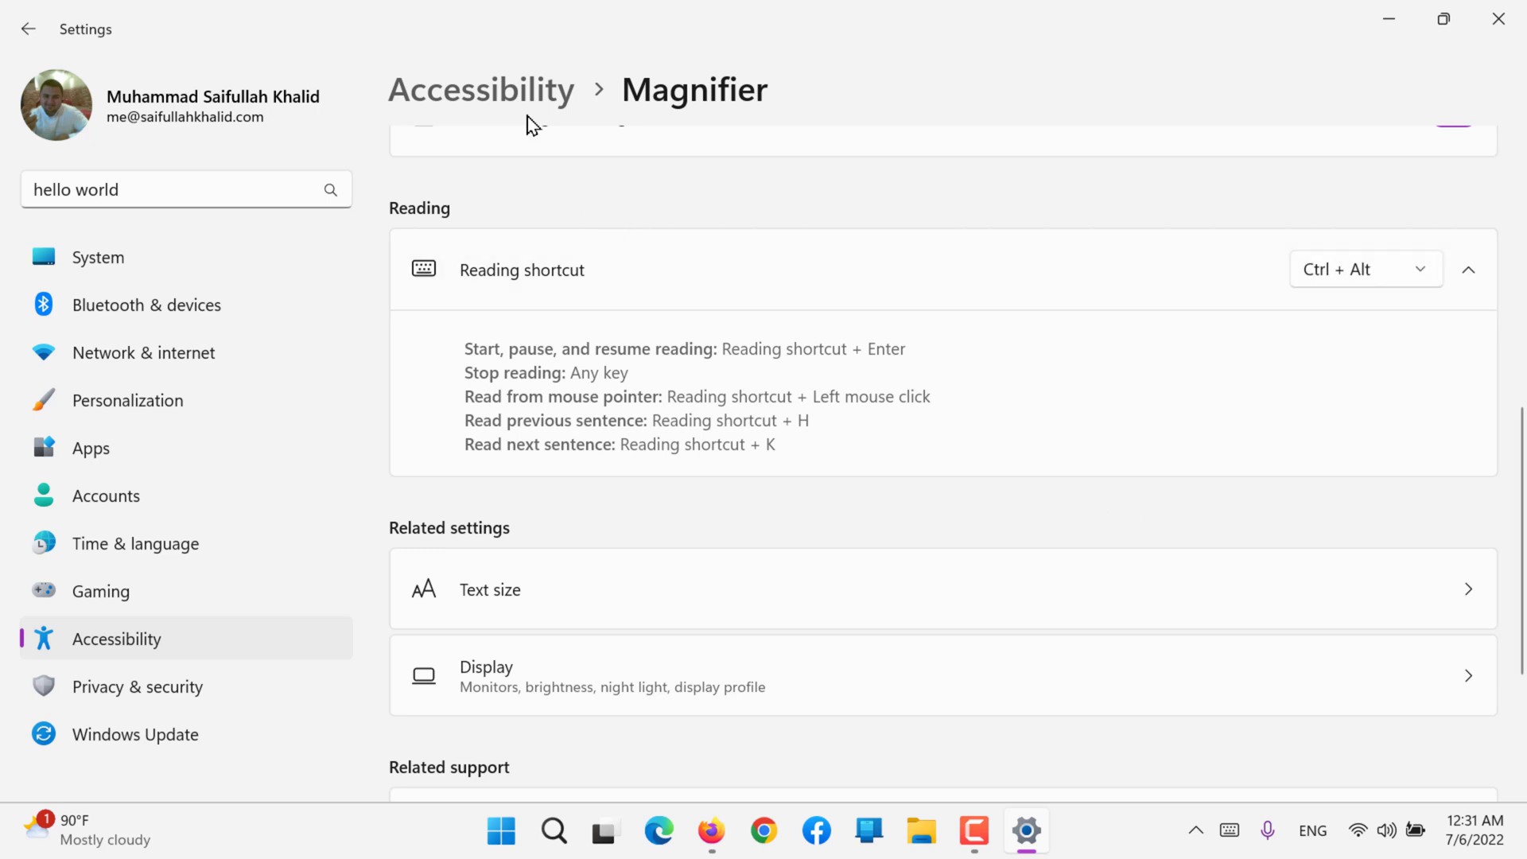
Step: Return to the Accessibility overview, open the Color filters settings, and turn on color filters
{"action": "left_click", "coordinate": [499, 85]}
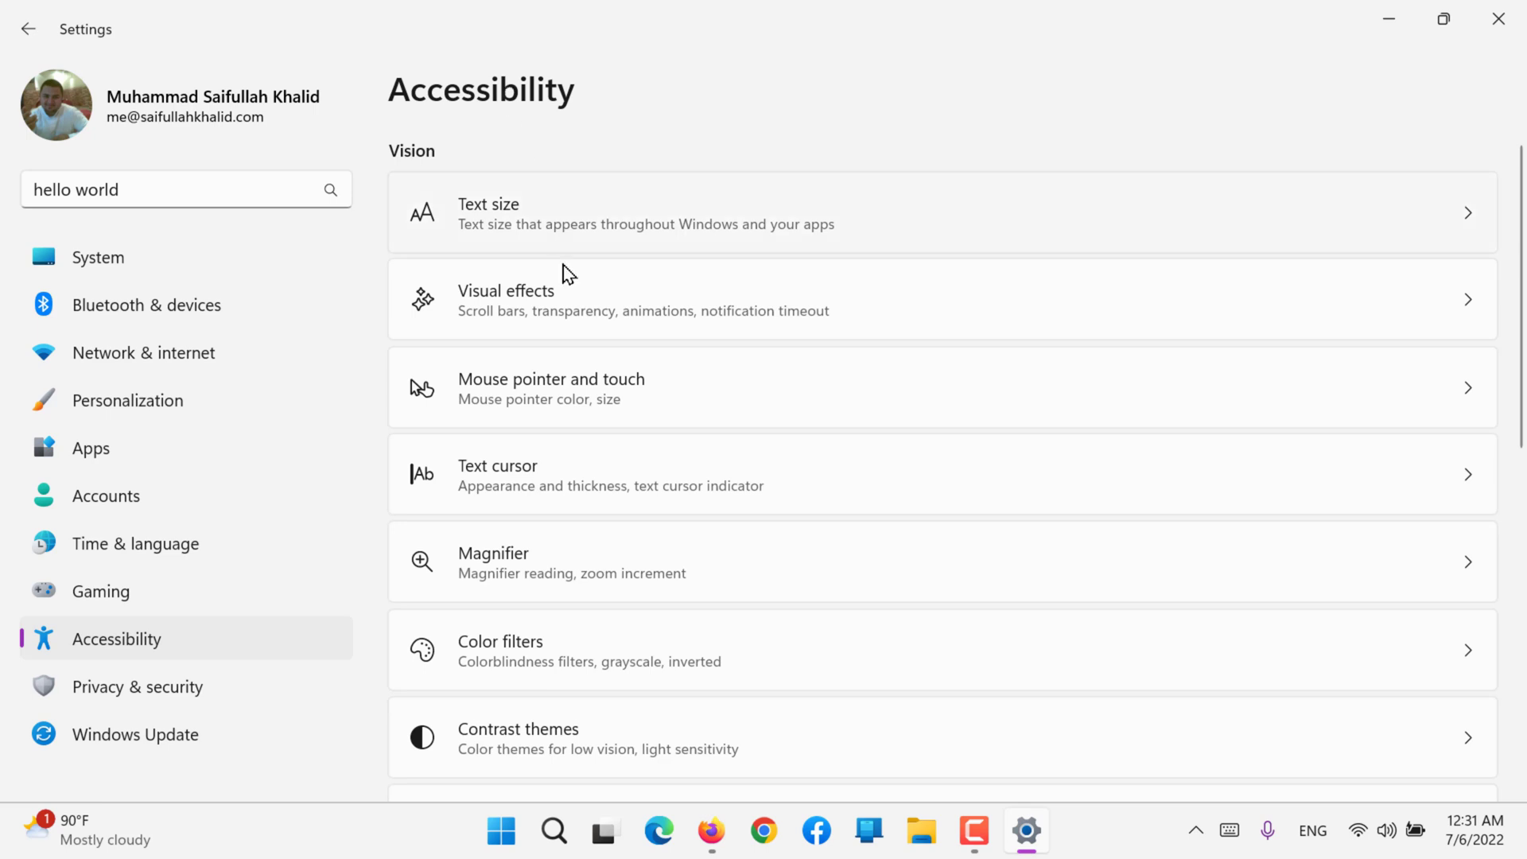
{"action": "scroll", "coordinate": [579, 424], "scroll_direction": "down", "scroll_amount": 3}
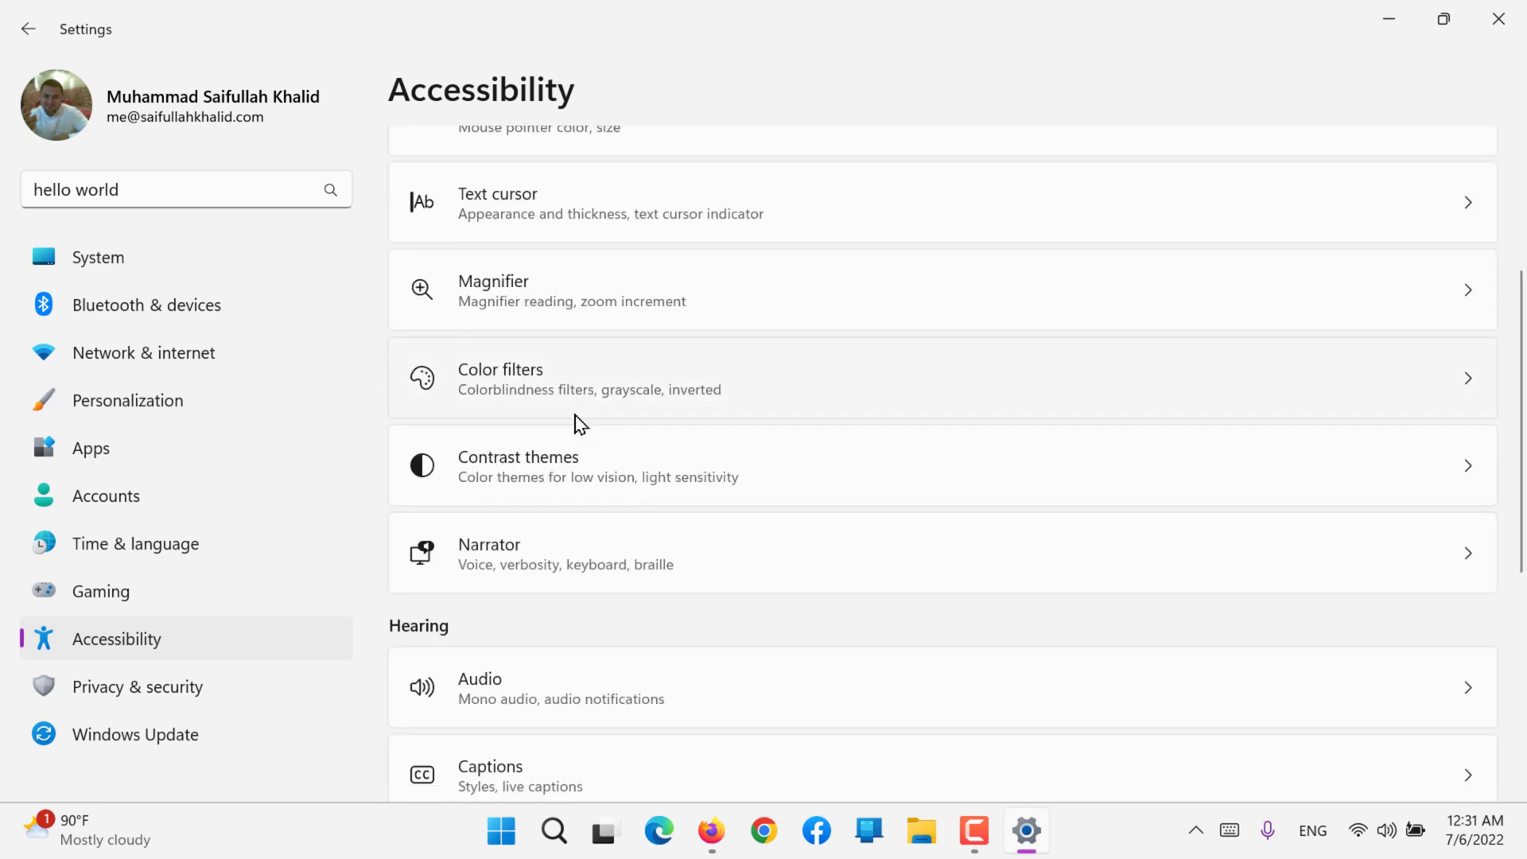
{"action": "left_click", "coordinate": [576, 414]}
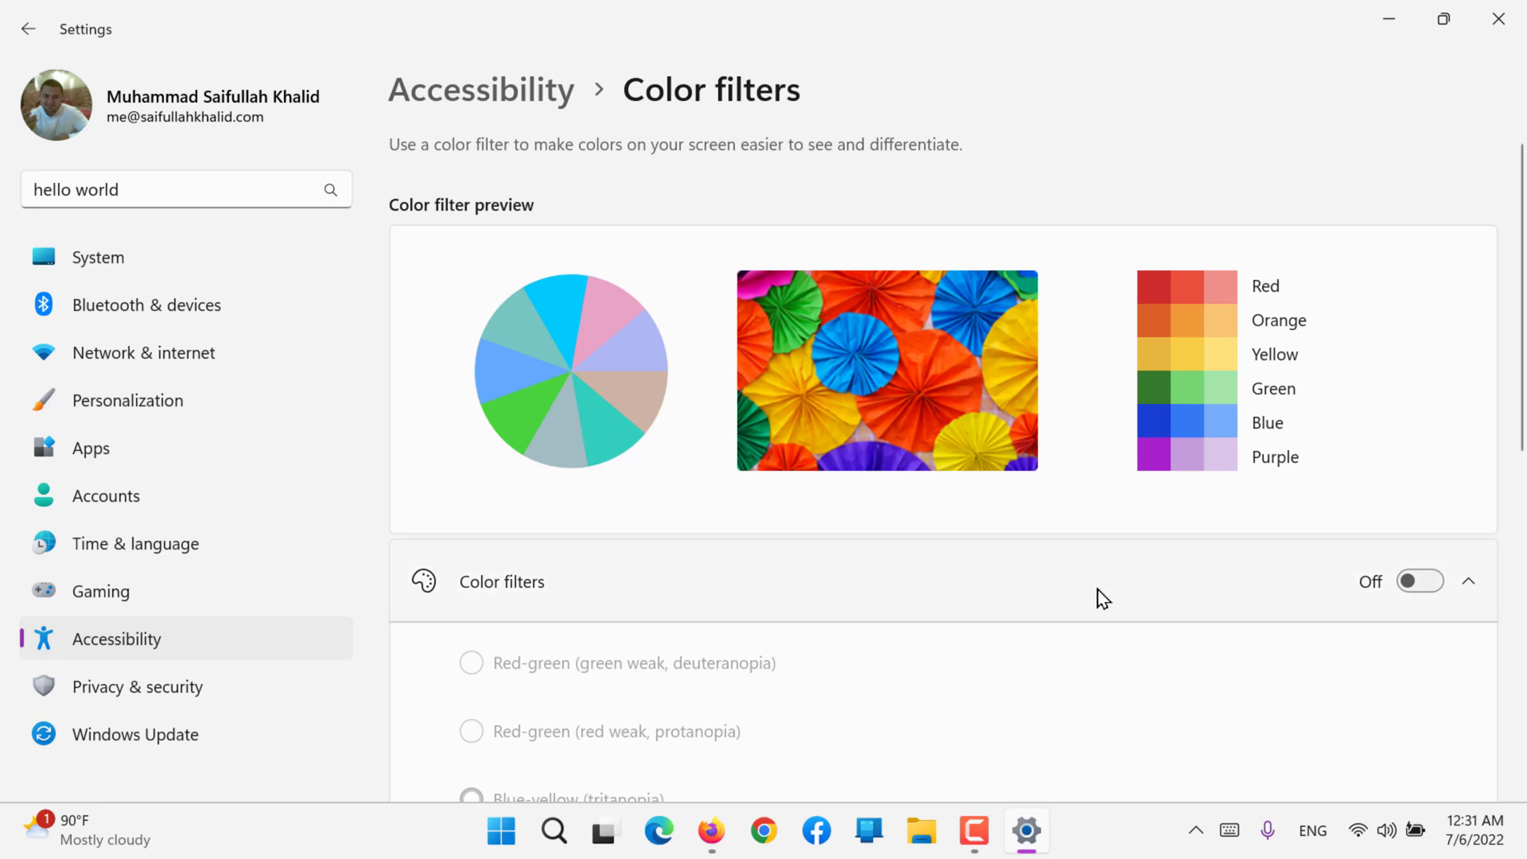
{"action": "left_click", "coordinate": [1430, 586]}
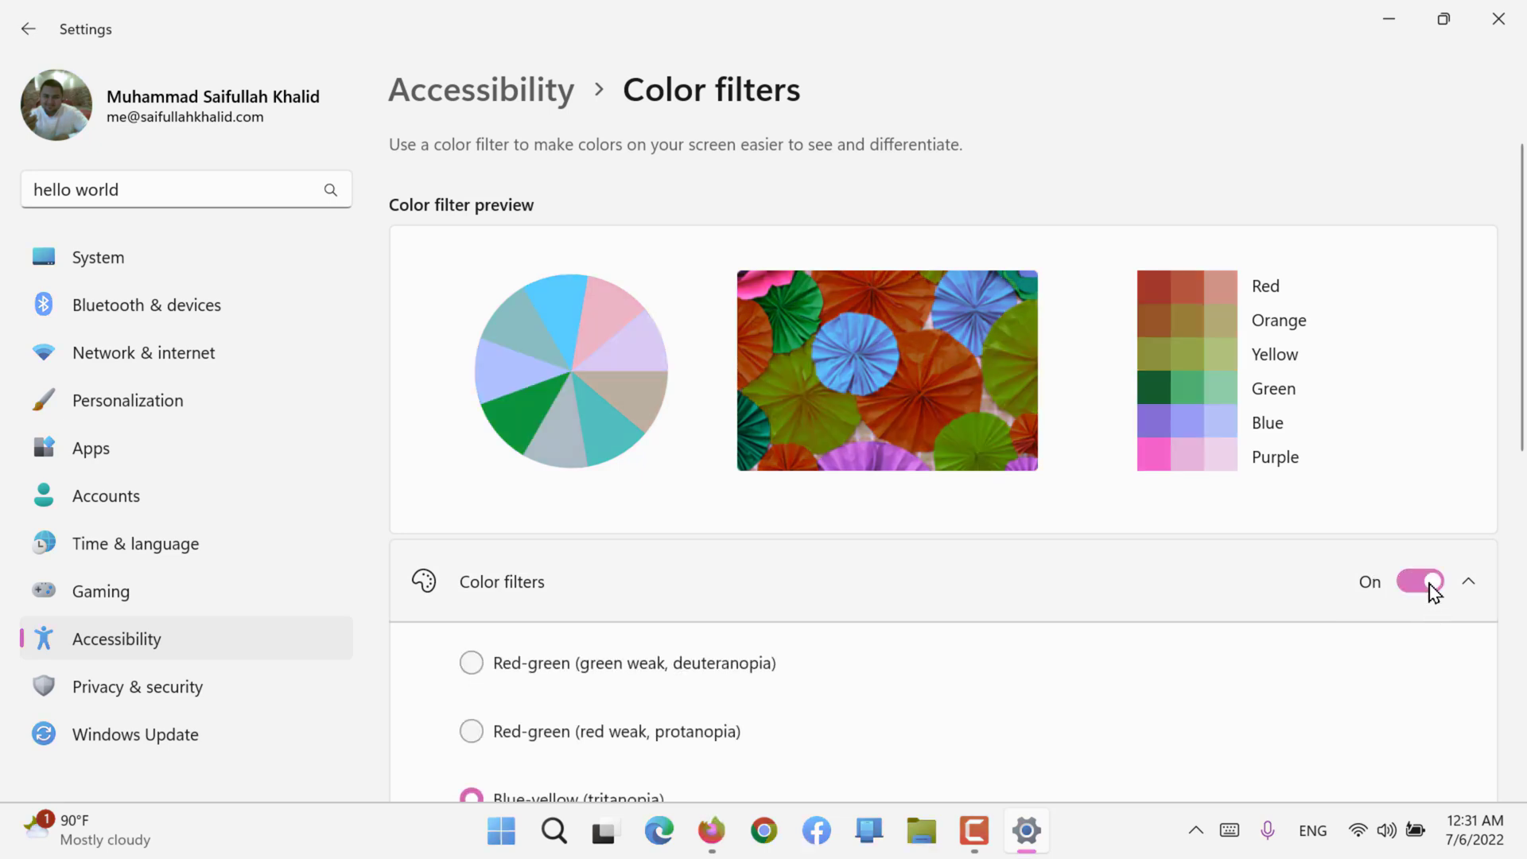
Step: Try the two Red-green filters, deuteranopia and protanopia, and switch back to the Blue-yellow (tritanopia) filter
{"action": "scroll", "coordinate": [1428, 594], "scroll_direction": "down", "scroll_amount": 2}
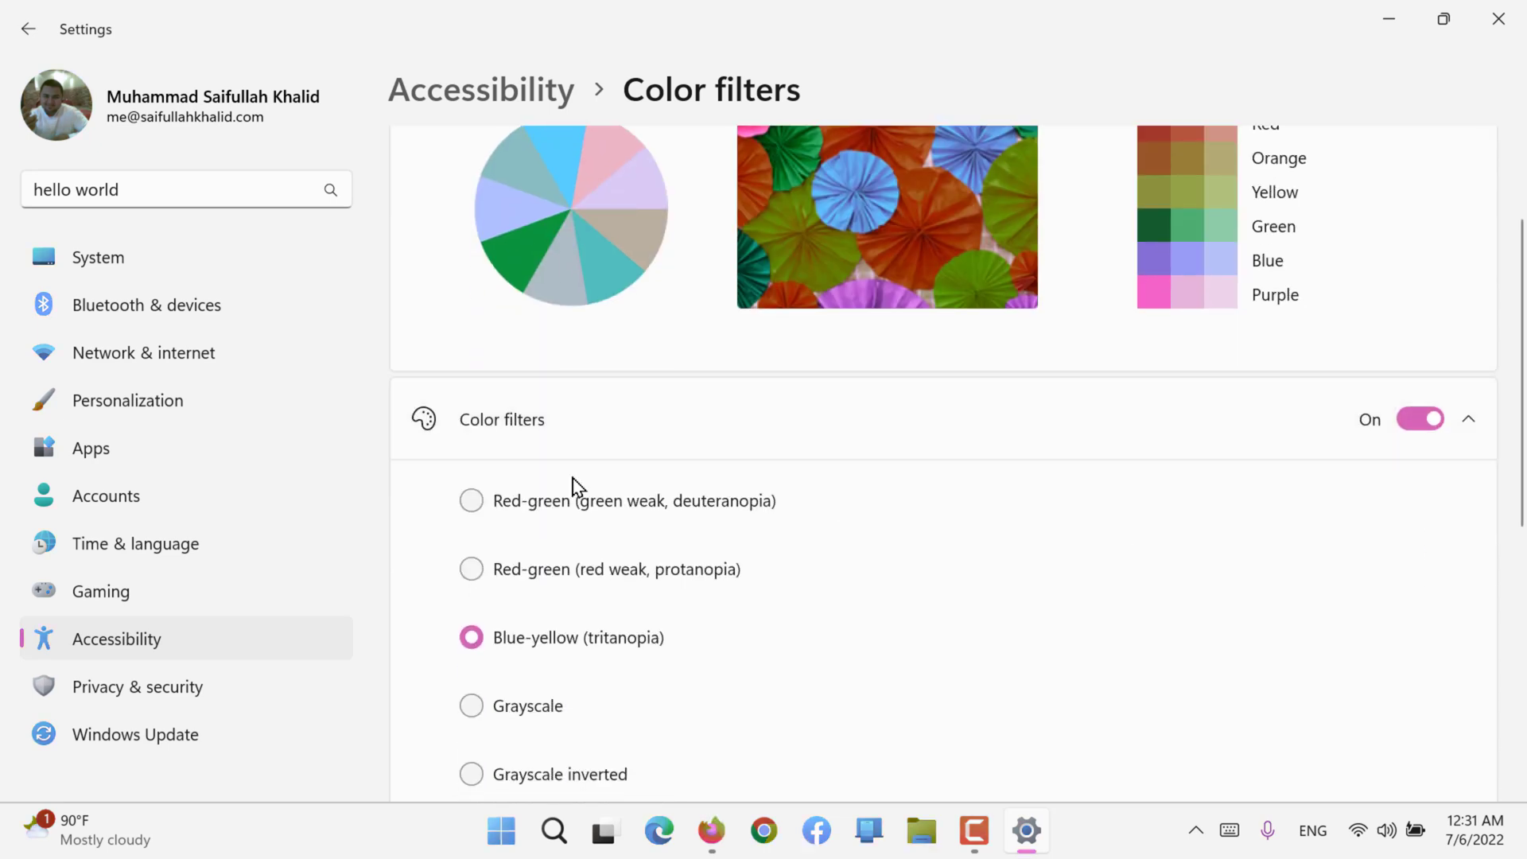
{"action": "scroll", "coordinate": [577, 485], "scroll_direction": "down", "scroll_amount": 3}
{"action": "scroll", "coordinate": [576, 485], "scroll_direction": "up", "scroll_amount": 2}
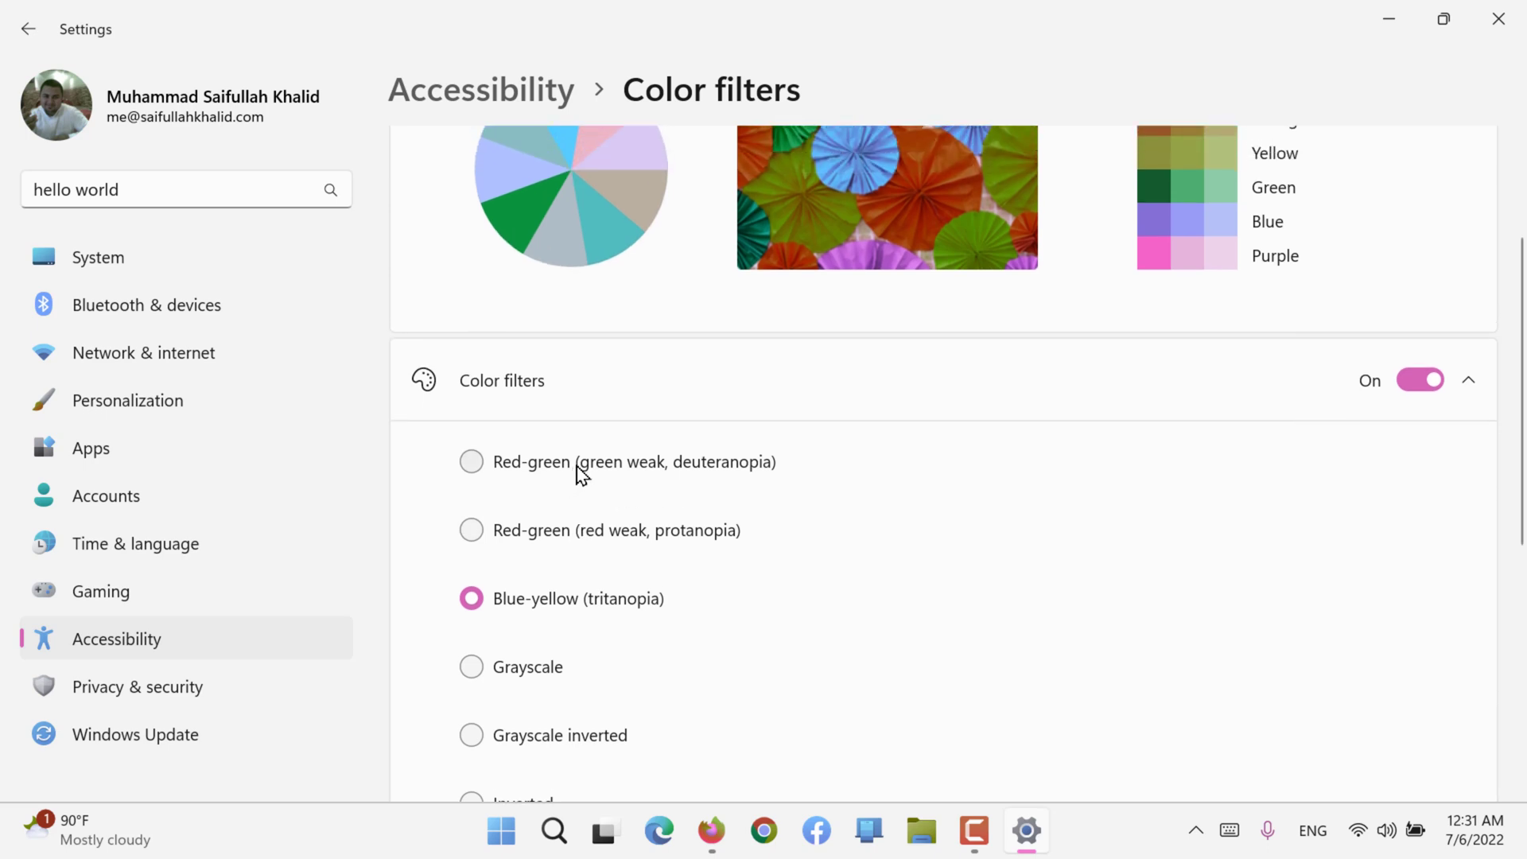
{"action": "left_click", "coordinate": [580, 470]}
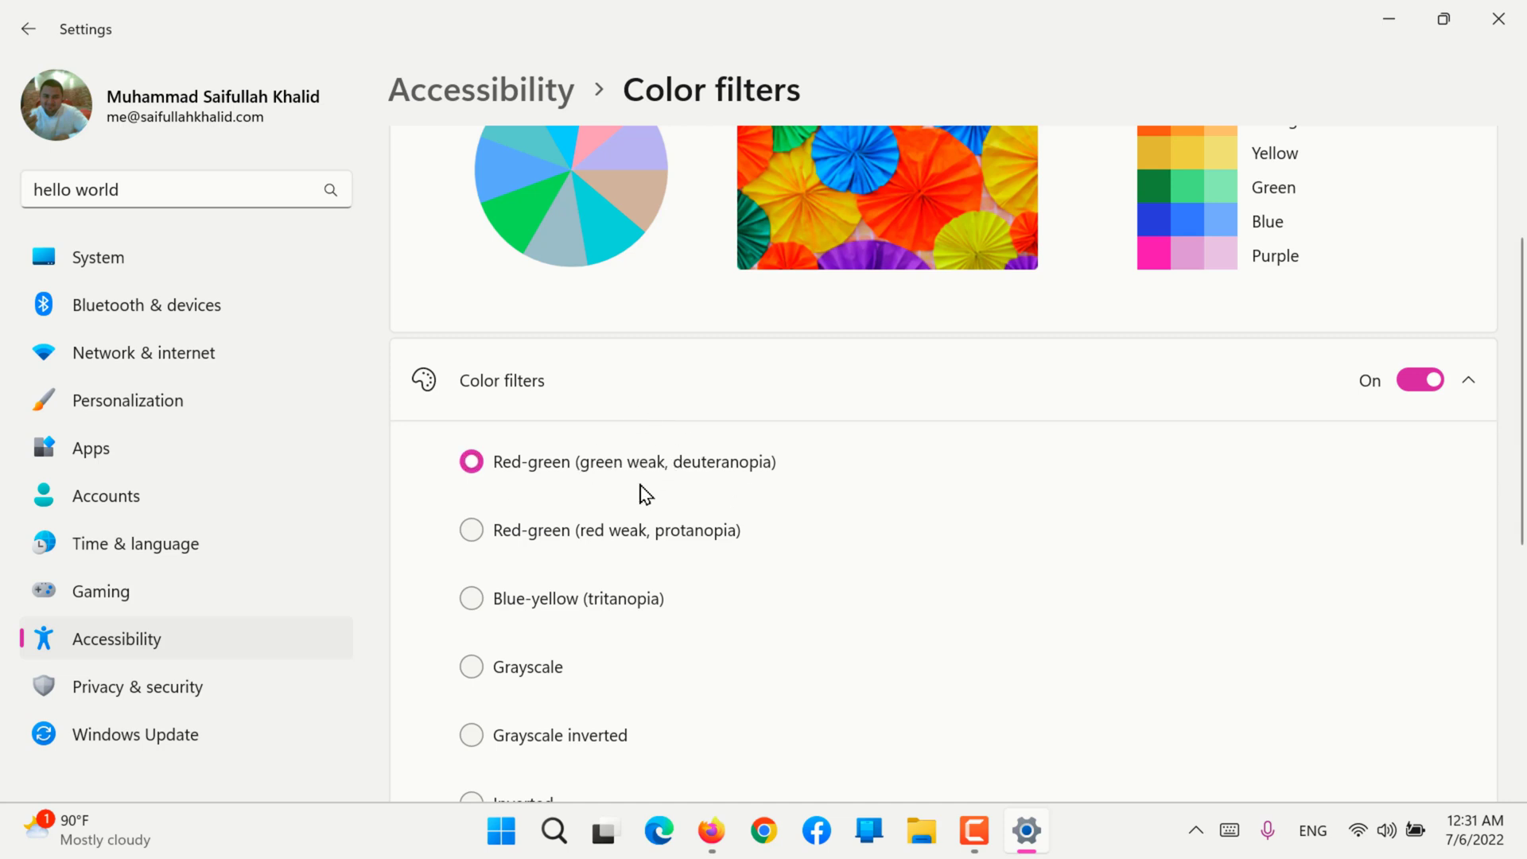
{"action": "left_click", "coordinate": [557, 544]}
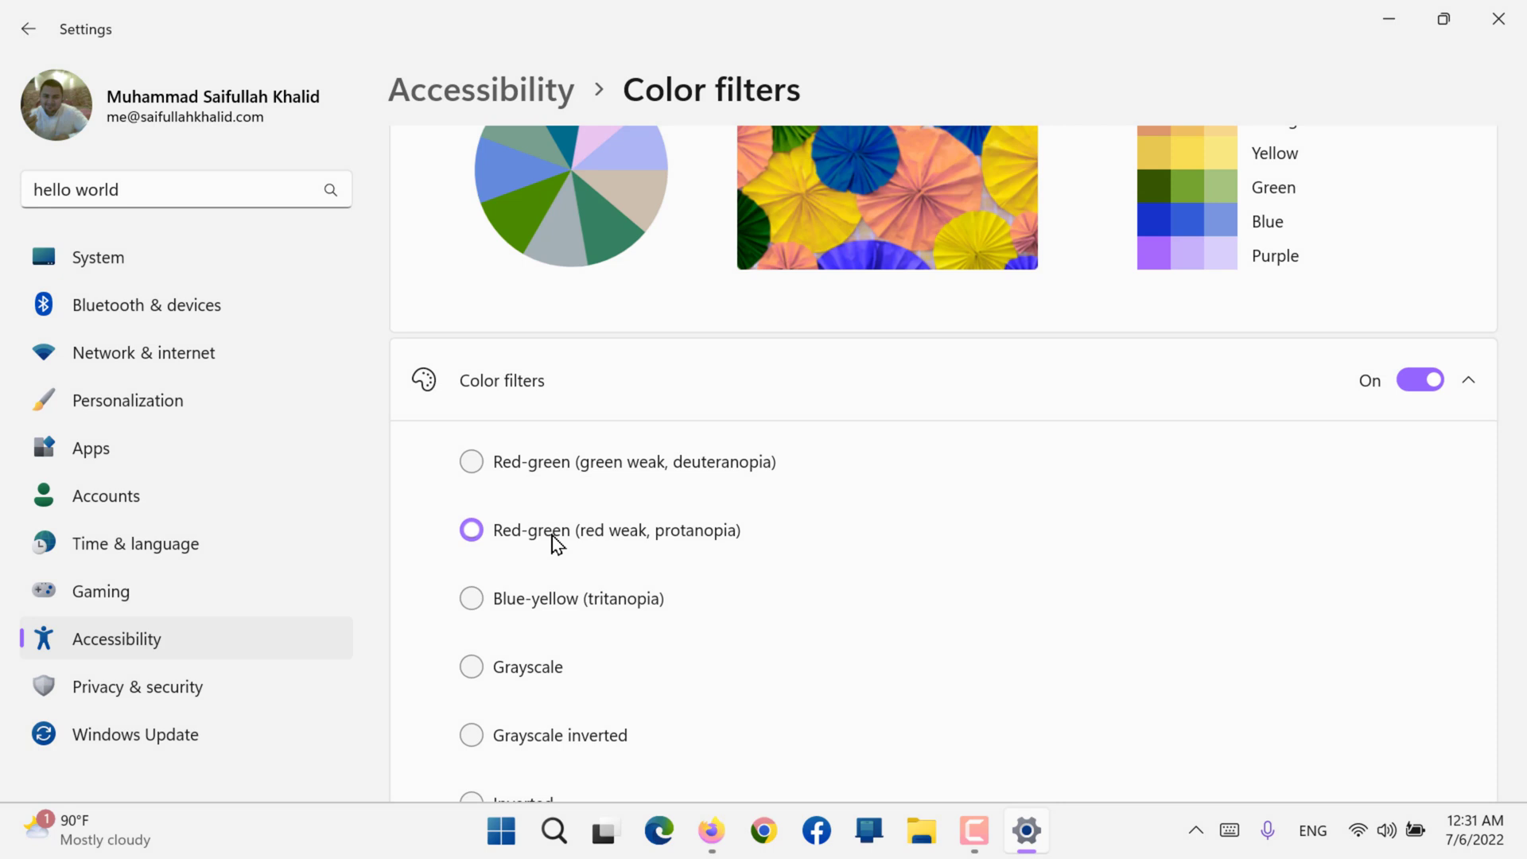
{"action": "left_click", "coordinate": [619, 465]}
{"action": "left_click", "coordinate": [524, 609]}
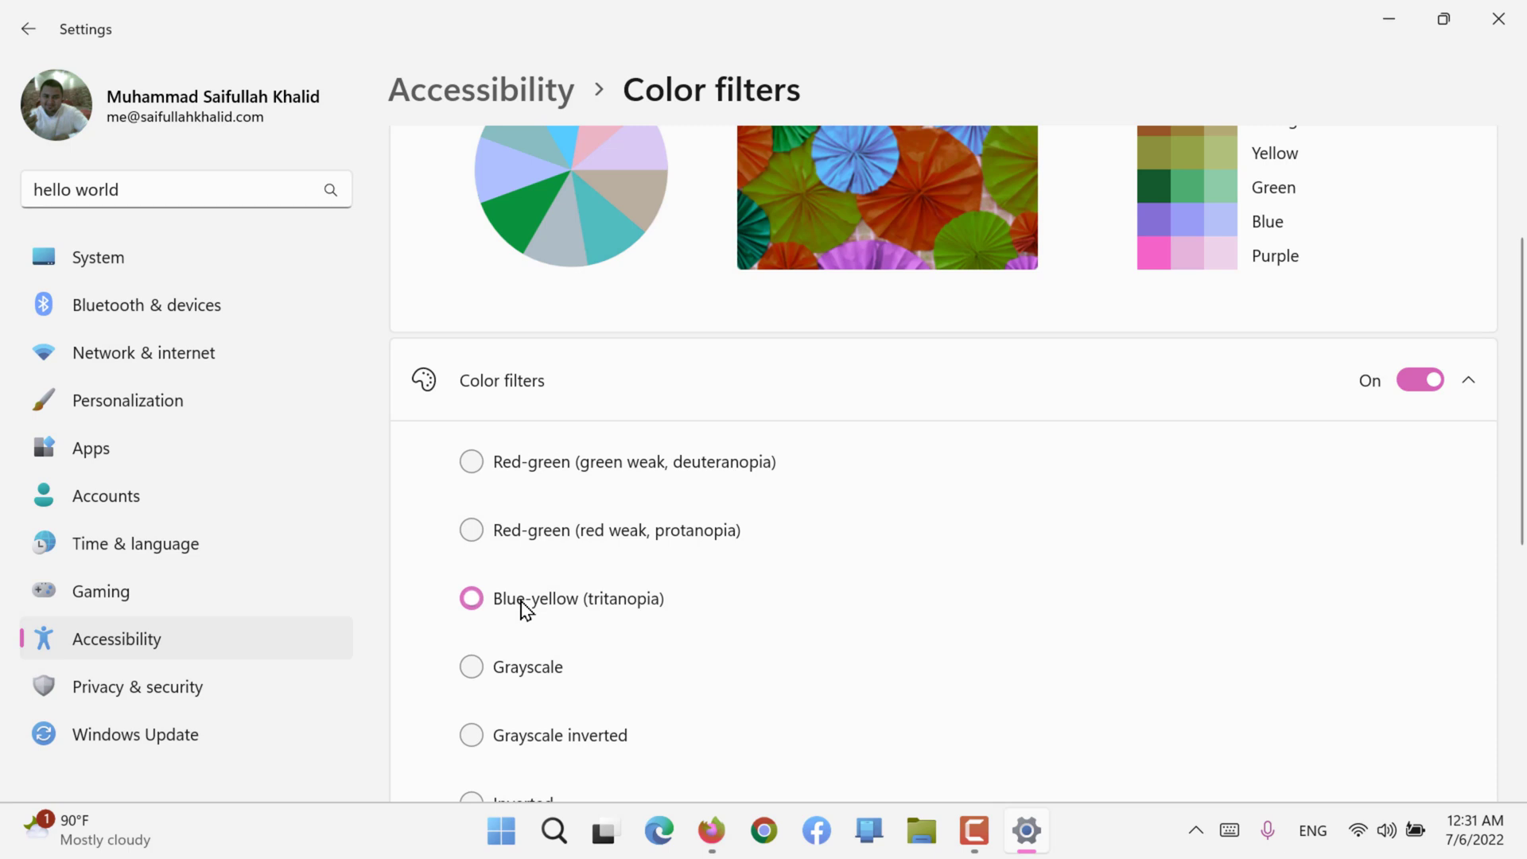
Step: Apply the Grayscale filter, check its effect on the web page open in Firefox, and return to Settings
{"action": "left_click", "coordinate": [512, 676]}
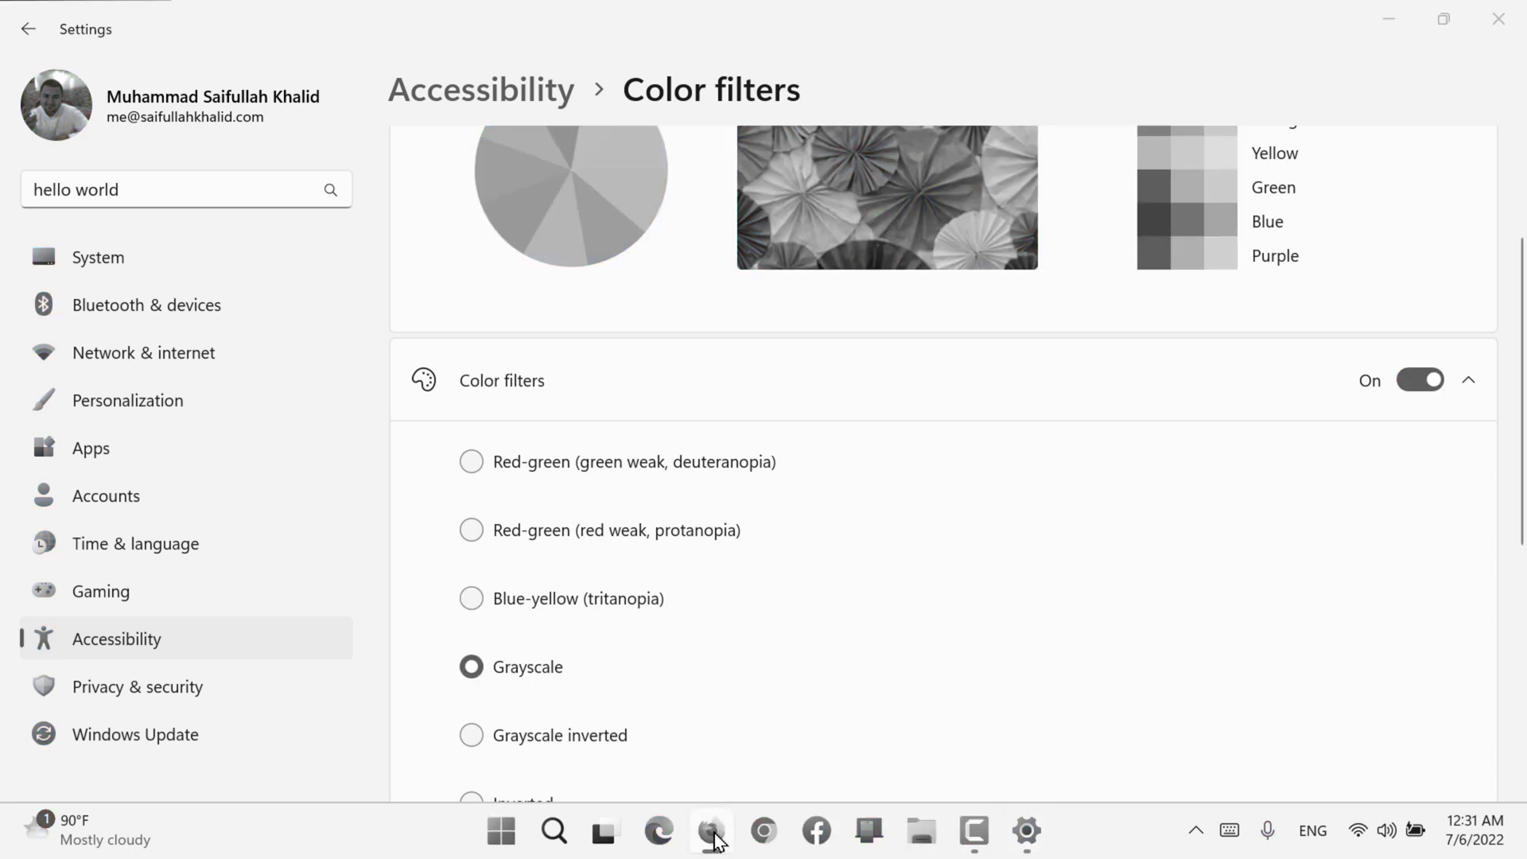
{"action": "left_click", "coordinate": [711, 831]}
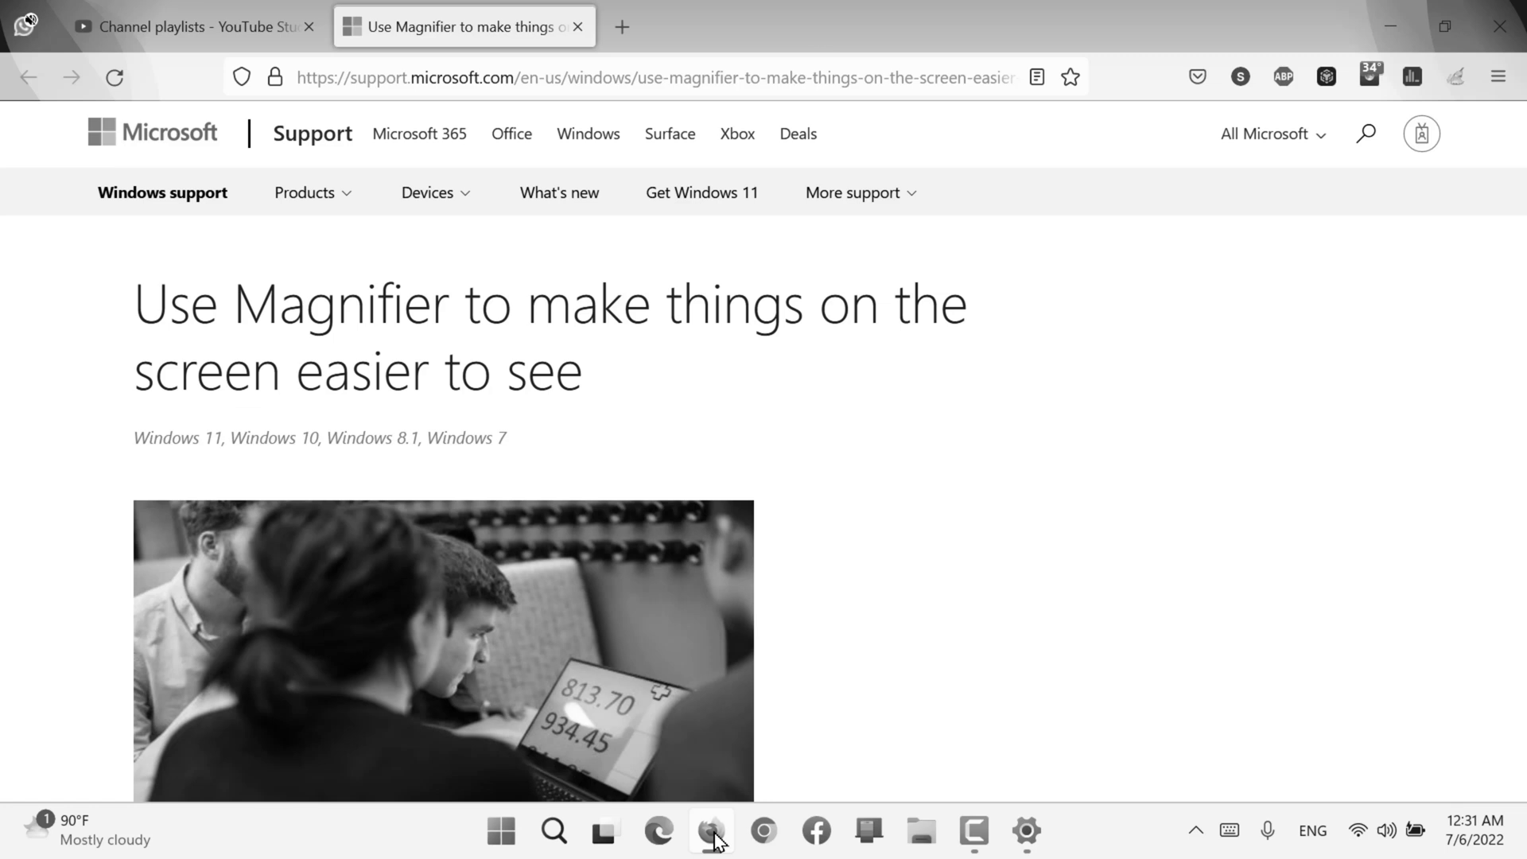
{"action": "left_click", "coordinate": [713, 832]}
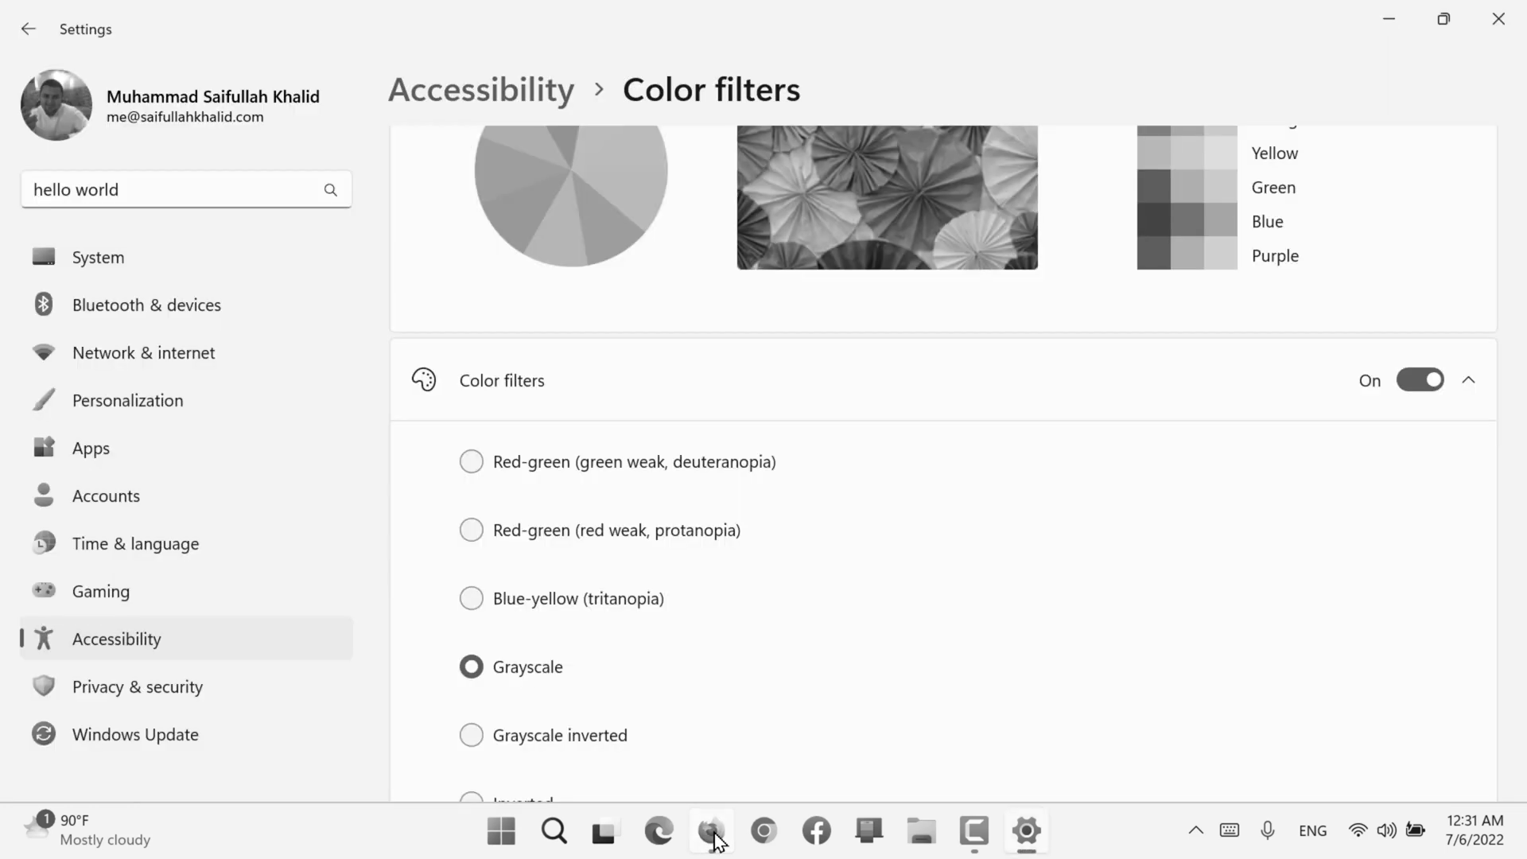
Step: Compare the Grayscale inverted filter with Grayscale, and apply the Inverted color filter
{"action": "left_click", "coordinate": [558, 752]}
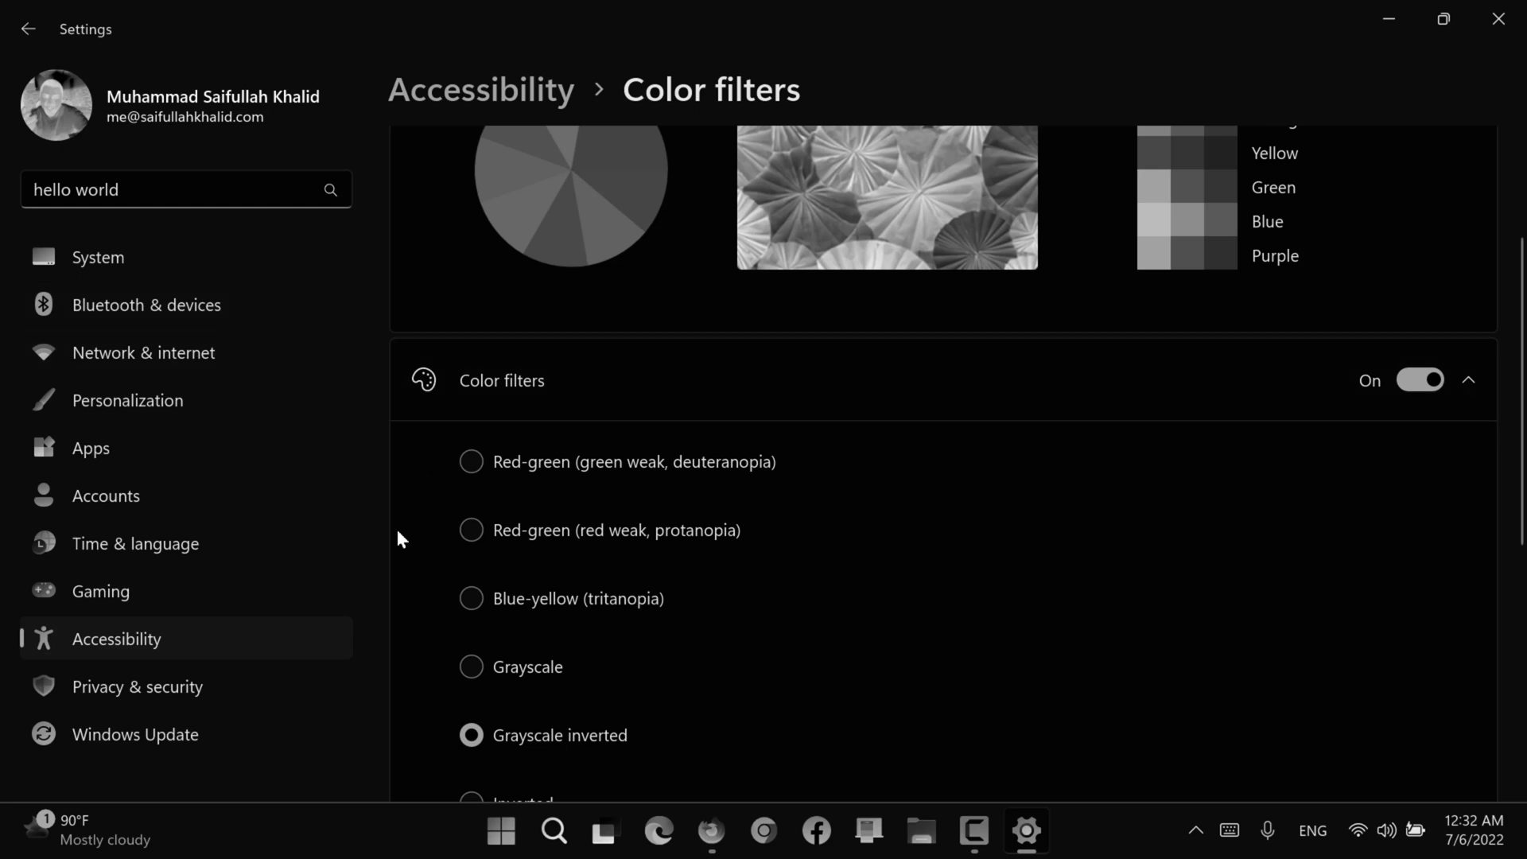
{"action": "left_click", "coordinate": [493, 666]}
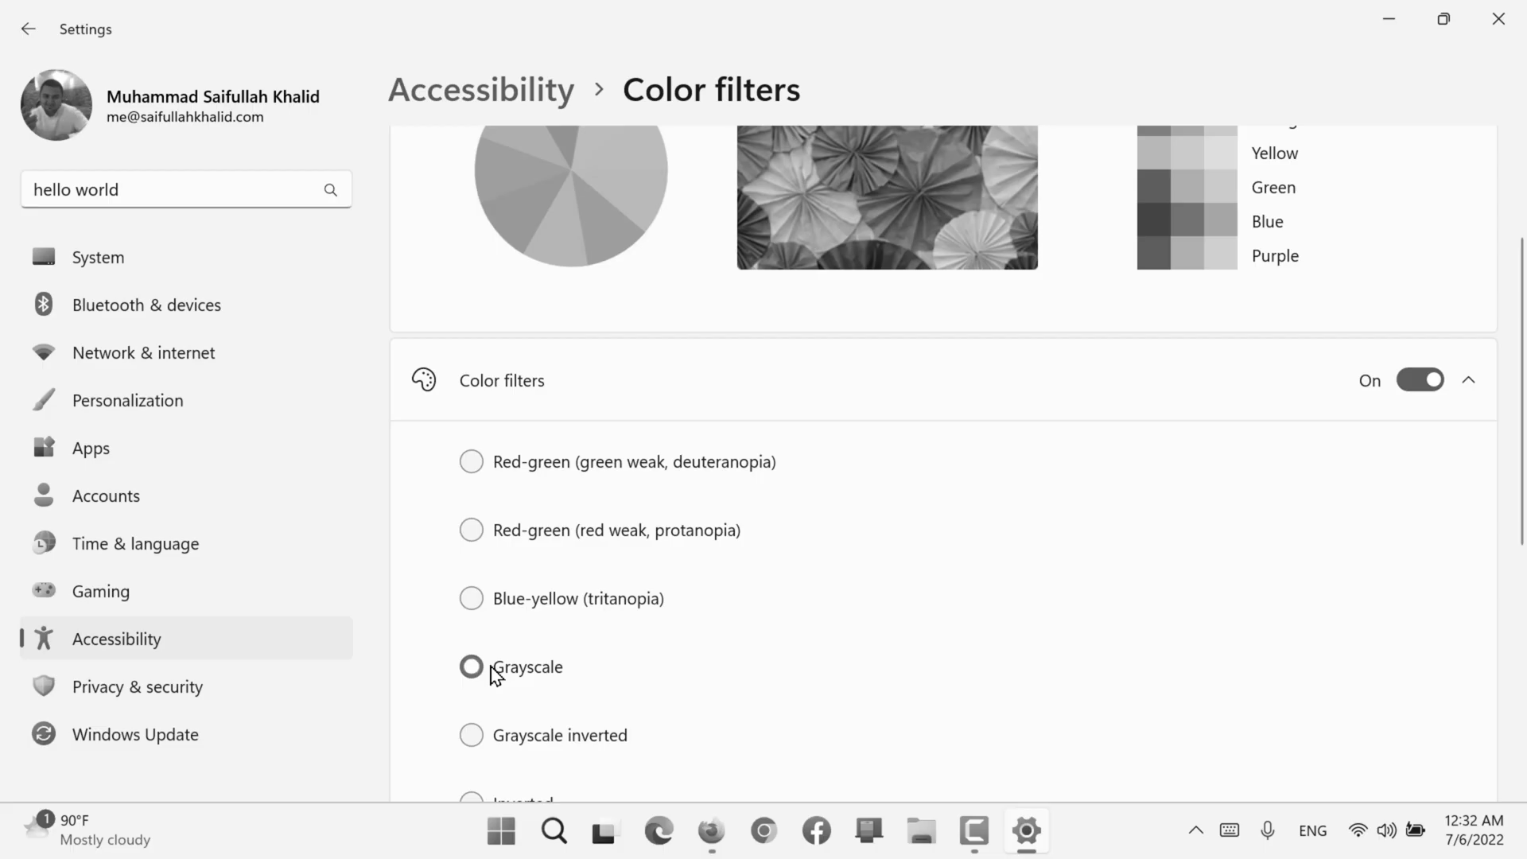
{"action": "scroll", "coordinate": [492, 668], "scroll_direction": "down", "scroll_amount": 2}
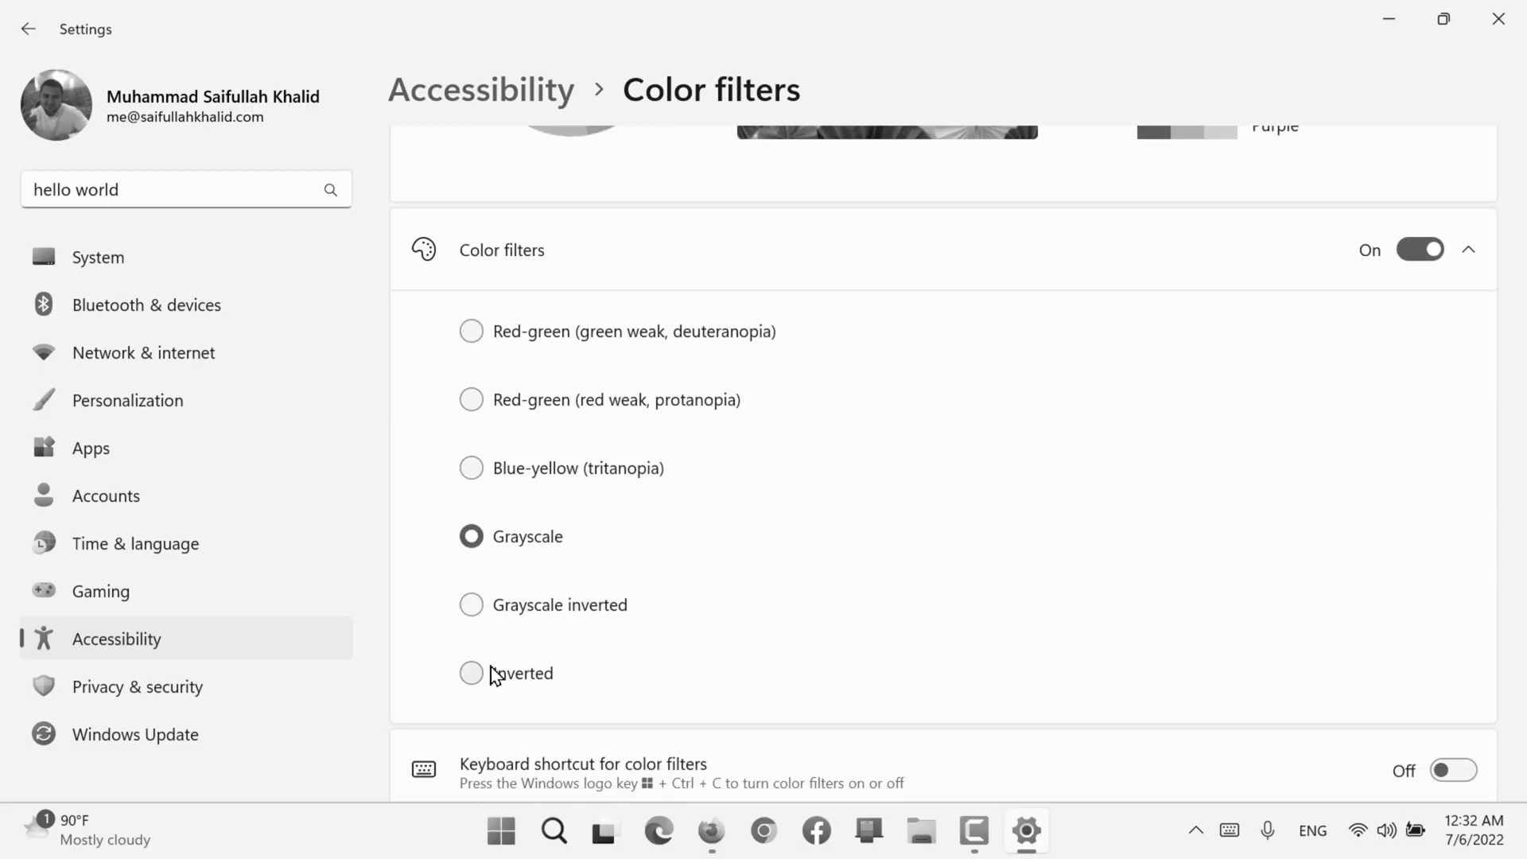
{"action": "left_click", "coordinate": [493, 672]}
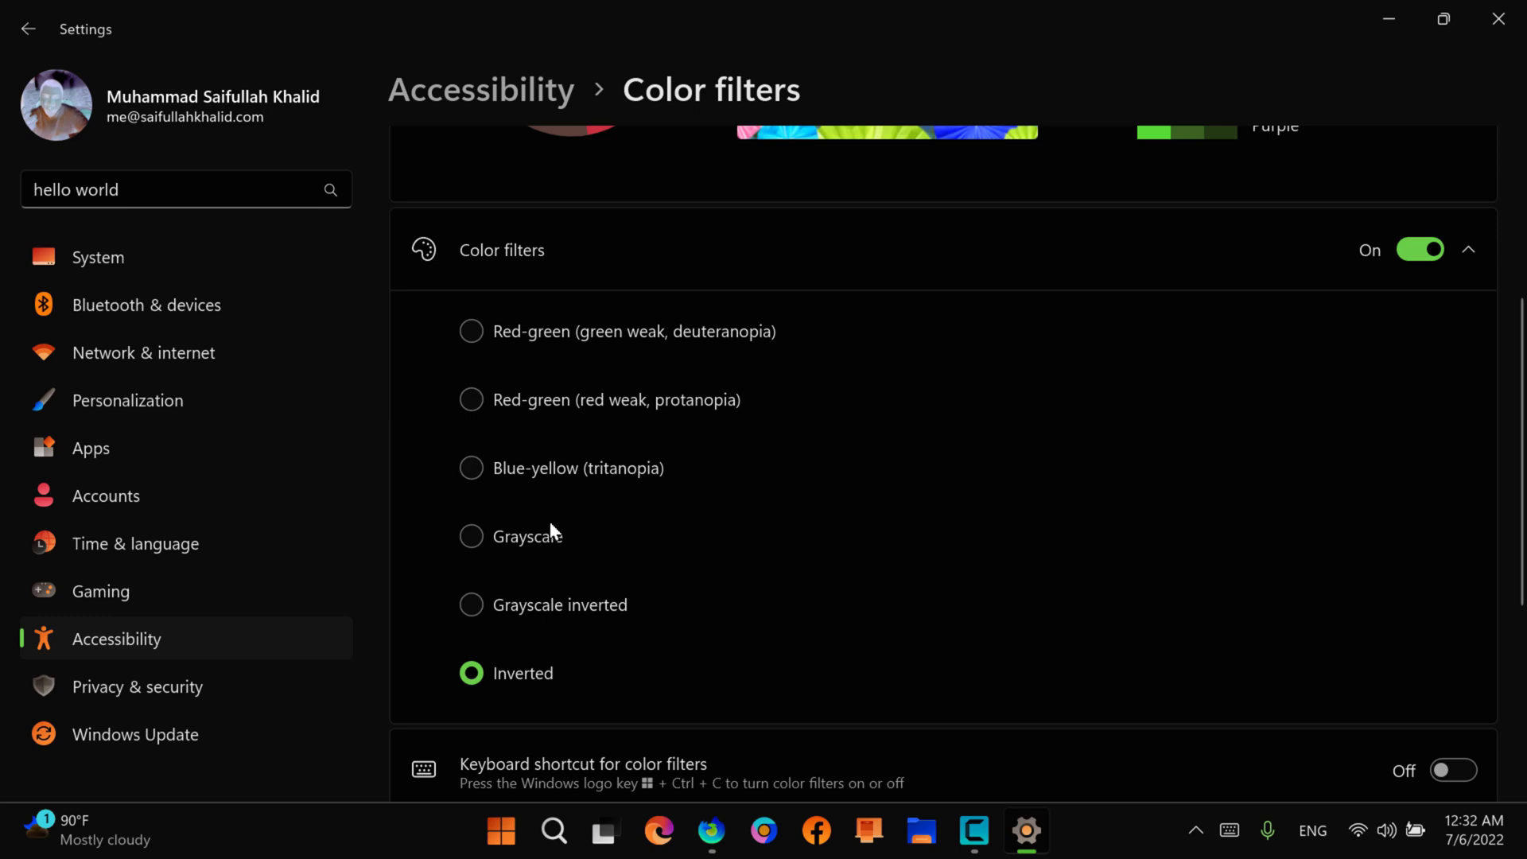
Step: Compare the Grayscale inverted filter with Inverted, and check the Inverted filter's effect on the Start menu
{"action": "left_click", "coordinate": [518, 604]}
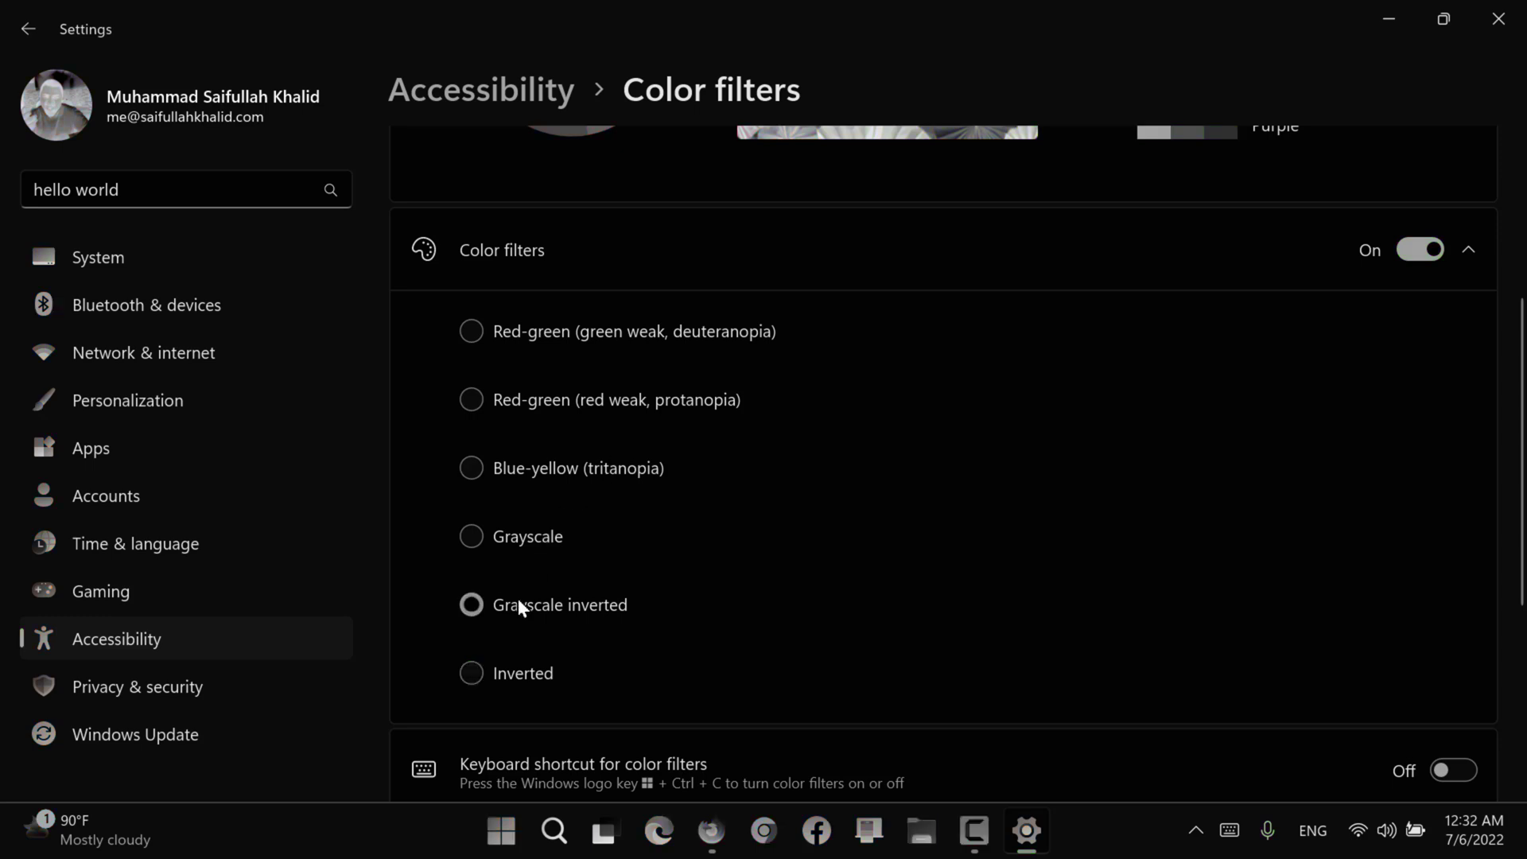
{"action": "left_click", "coordinate": [518, 672]}
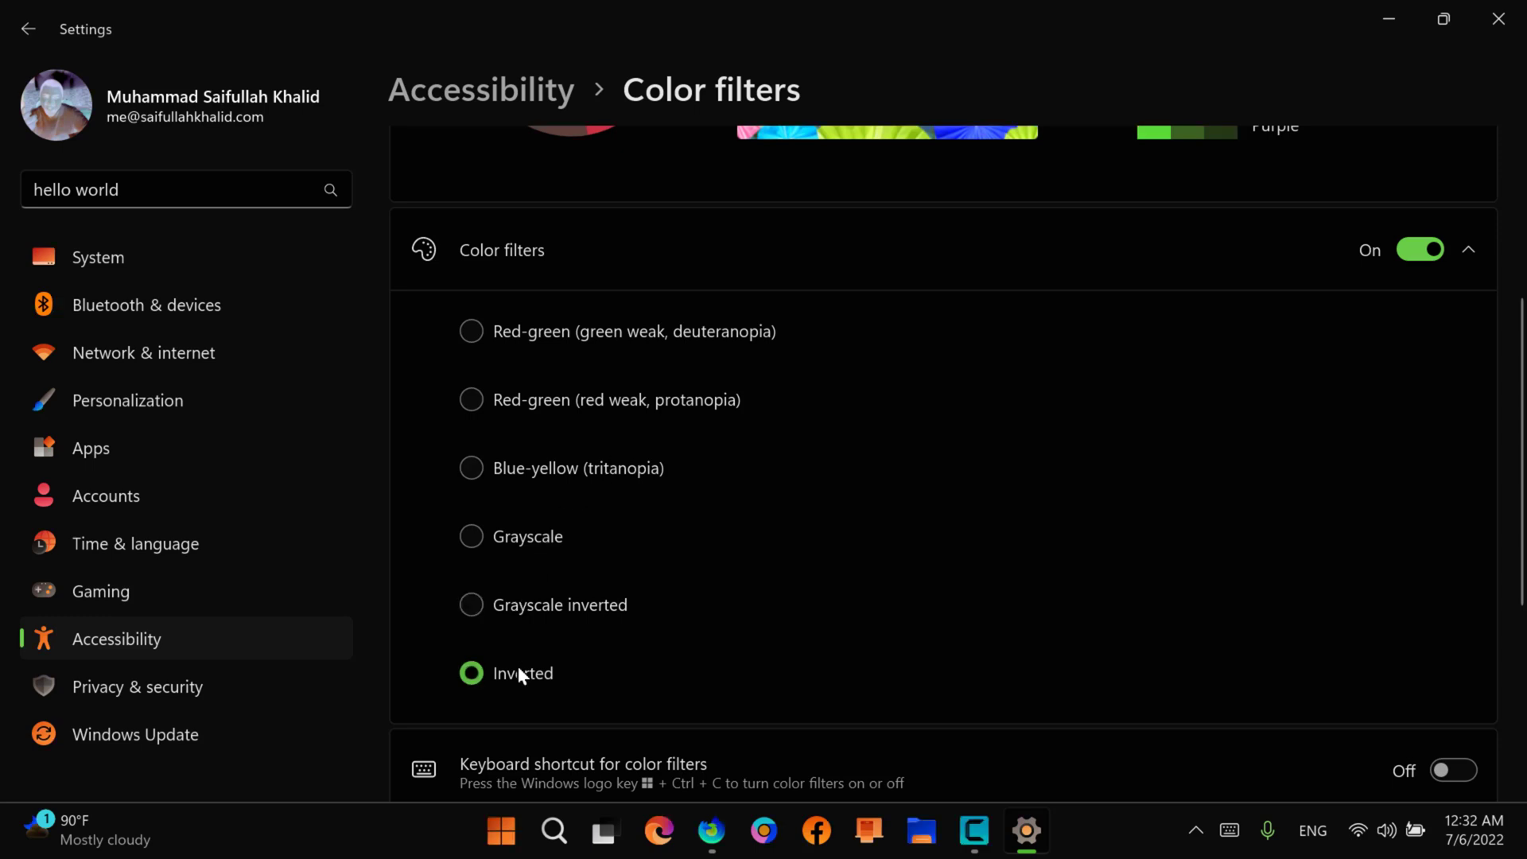
{"action": "left_click", "coordinate": [497, 845]}
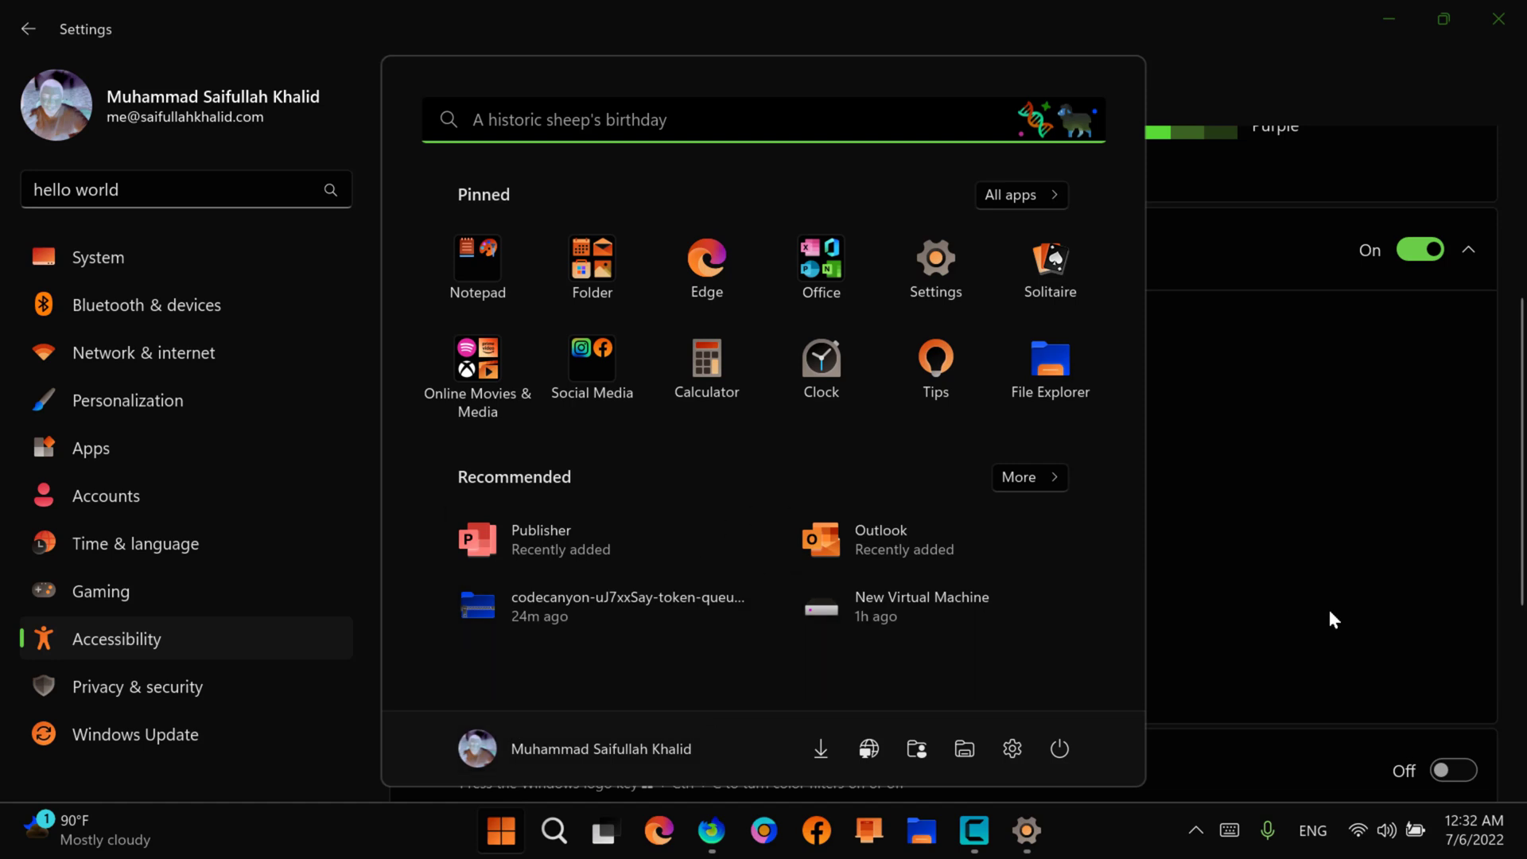
{"action": "left_click", "coordinate": [1333, 620]}
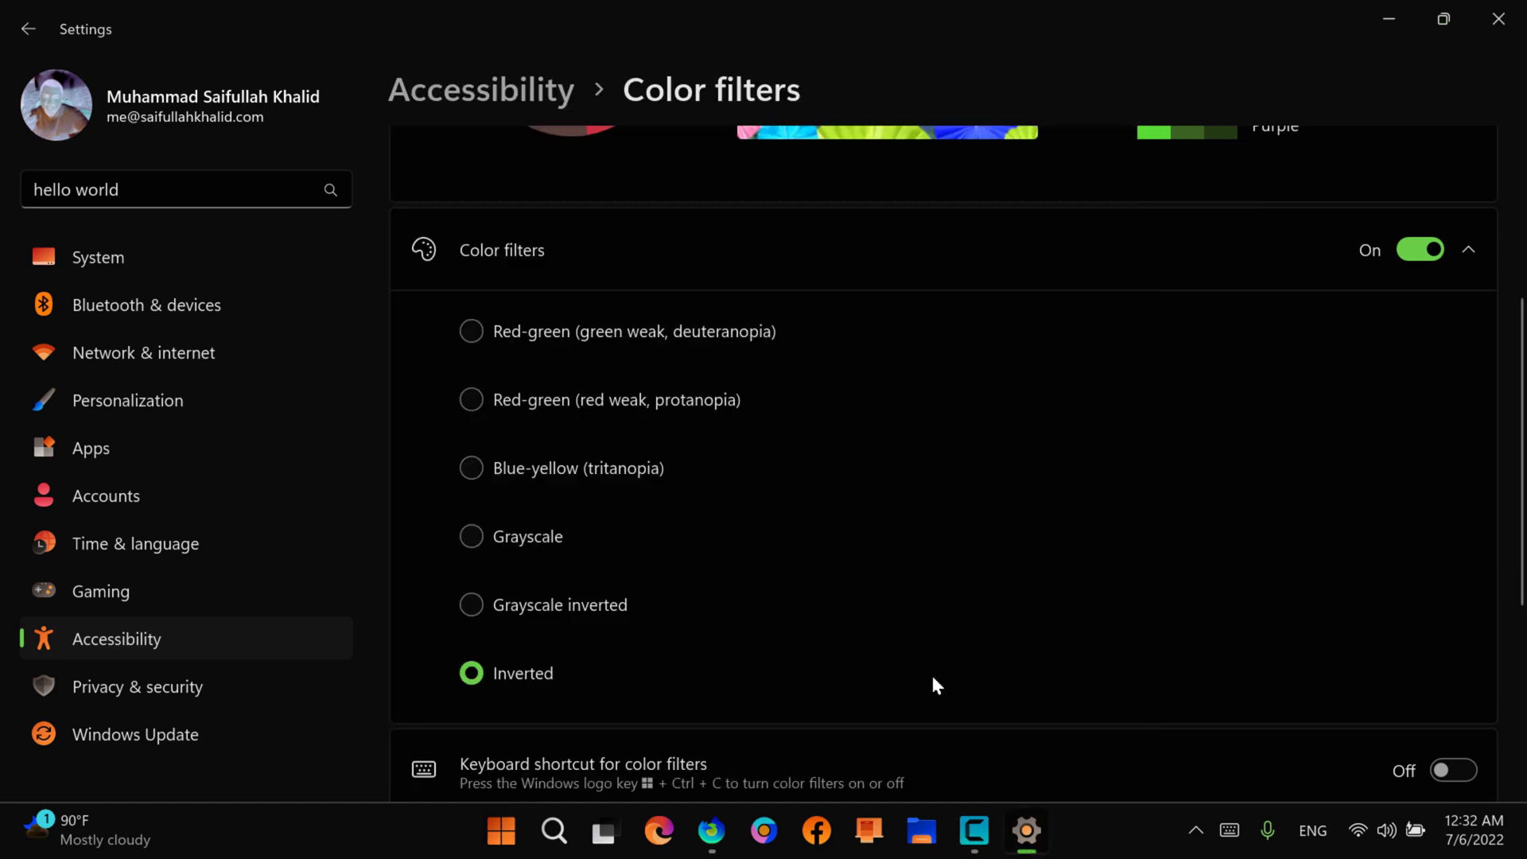
Step: Review the keyboard shortcut option for color filters, and turn color filters off
{"action": "scroll", "coordinate": [932, 677], "scroll_direction": "down", "scroll_amount": 5}
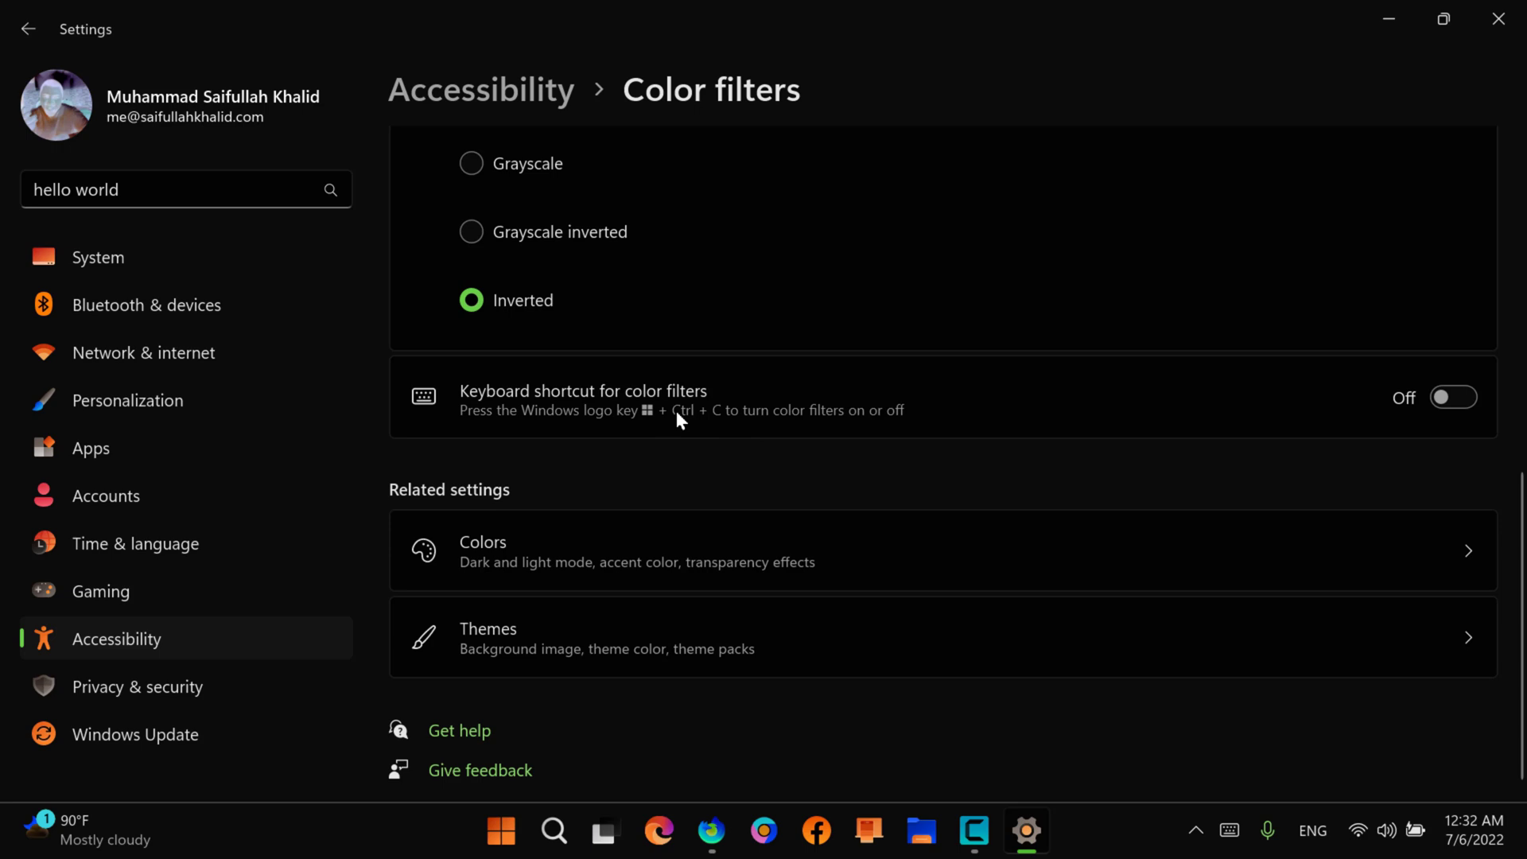
{"action": "scroll", "coordinate": [420, 358], "scroll_direction": "up", "scroll_amount": 3}
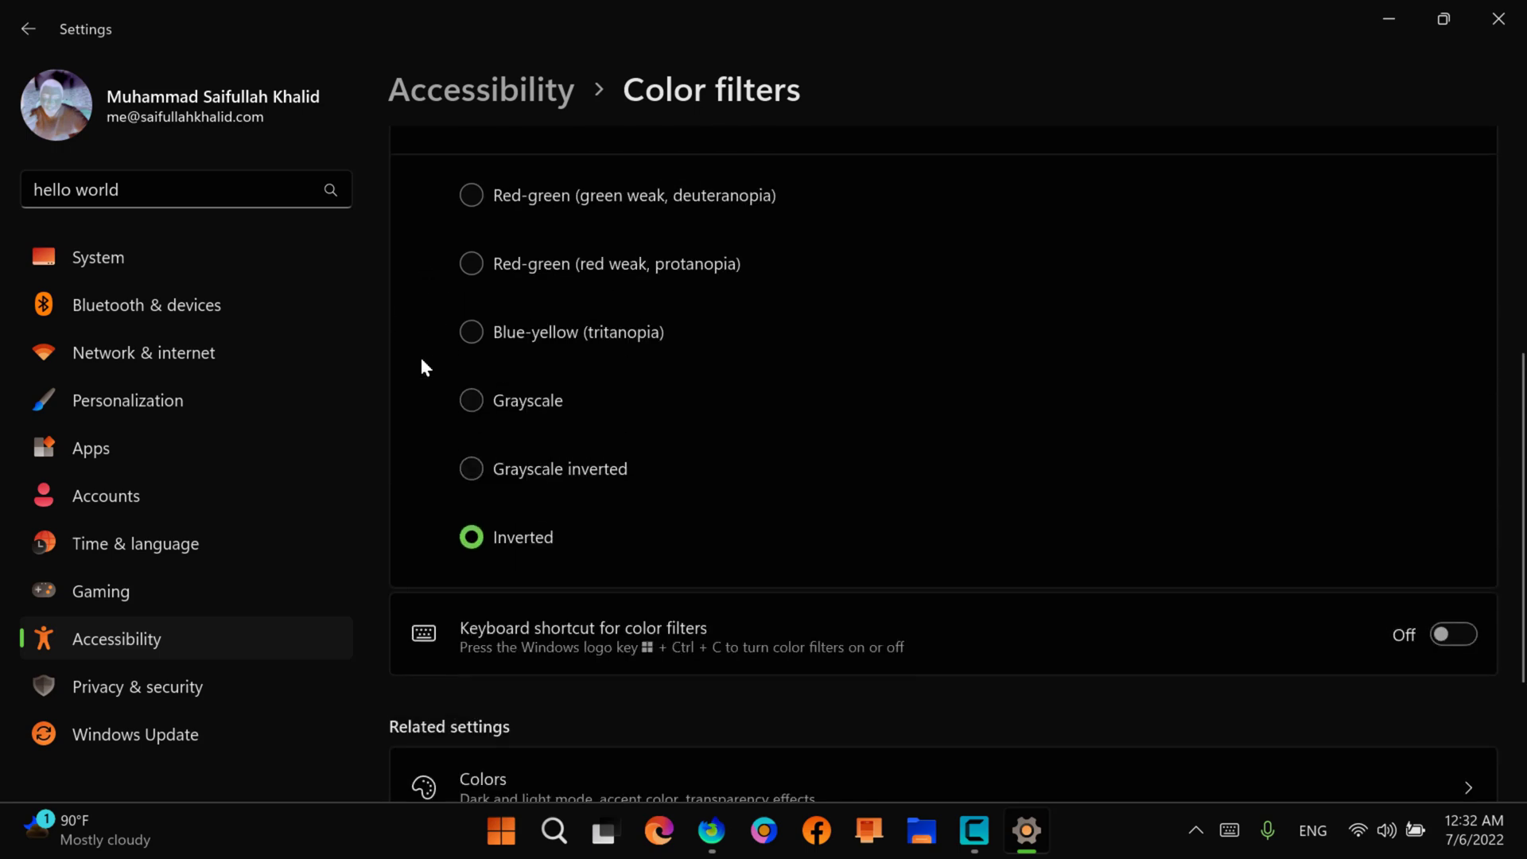
{"action": "scroll", "coordinate": [646, 232], "scroll_direction": "up", "scroll_amount": 2}
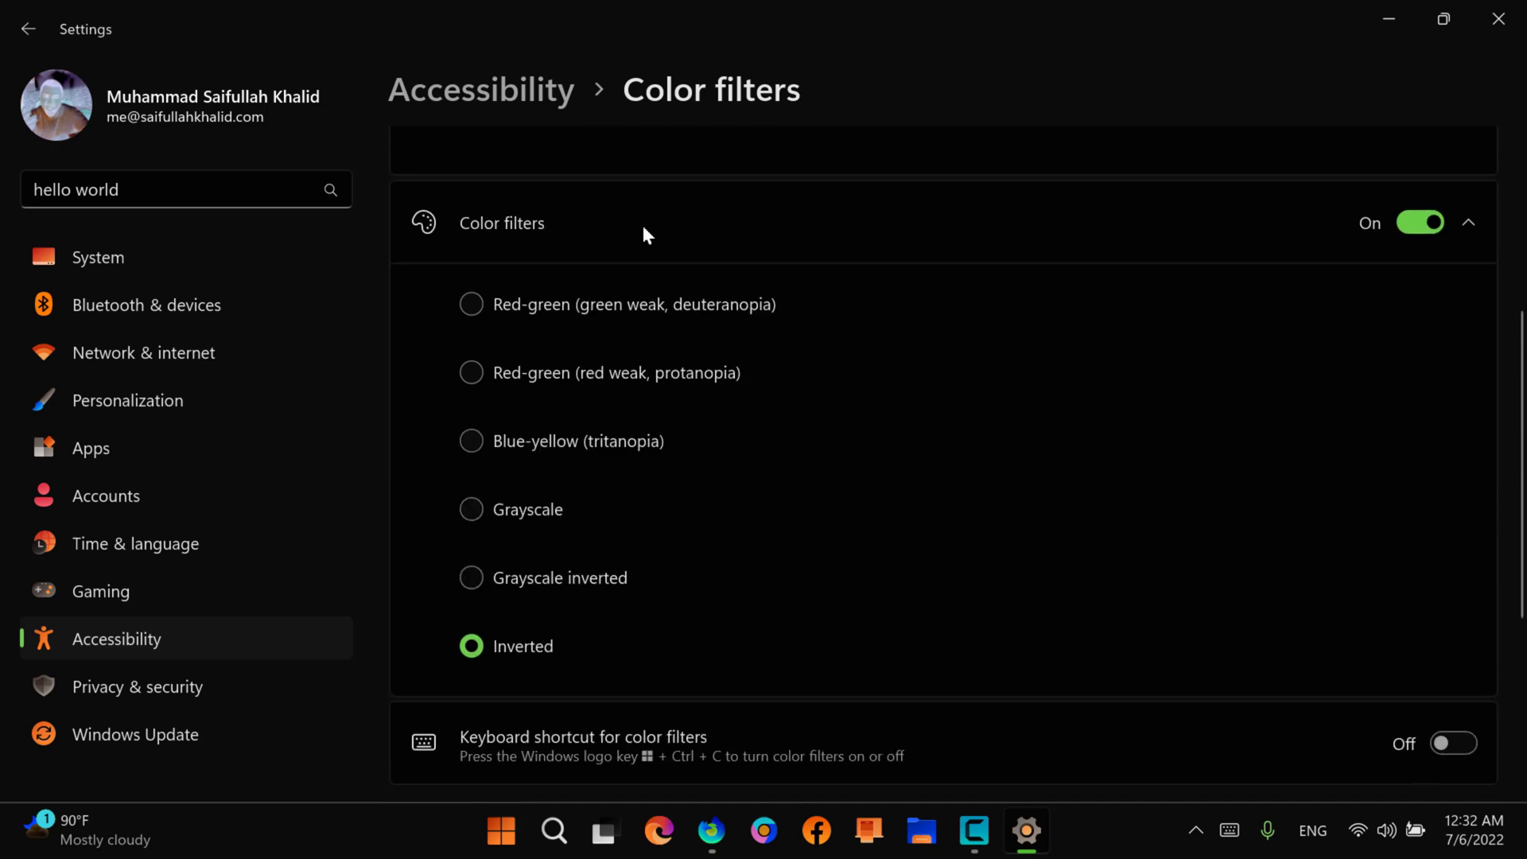
{"action": "left_click", "coordinate": [1413, 224]}
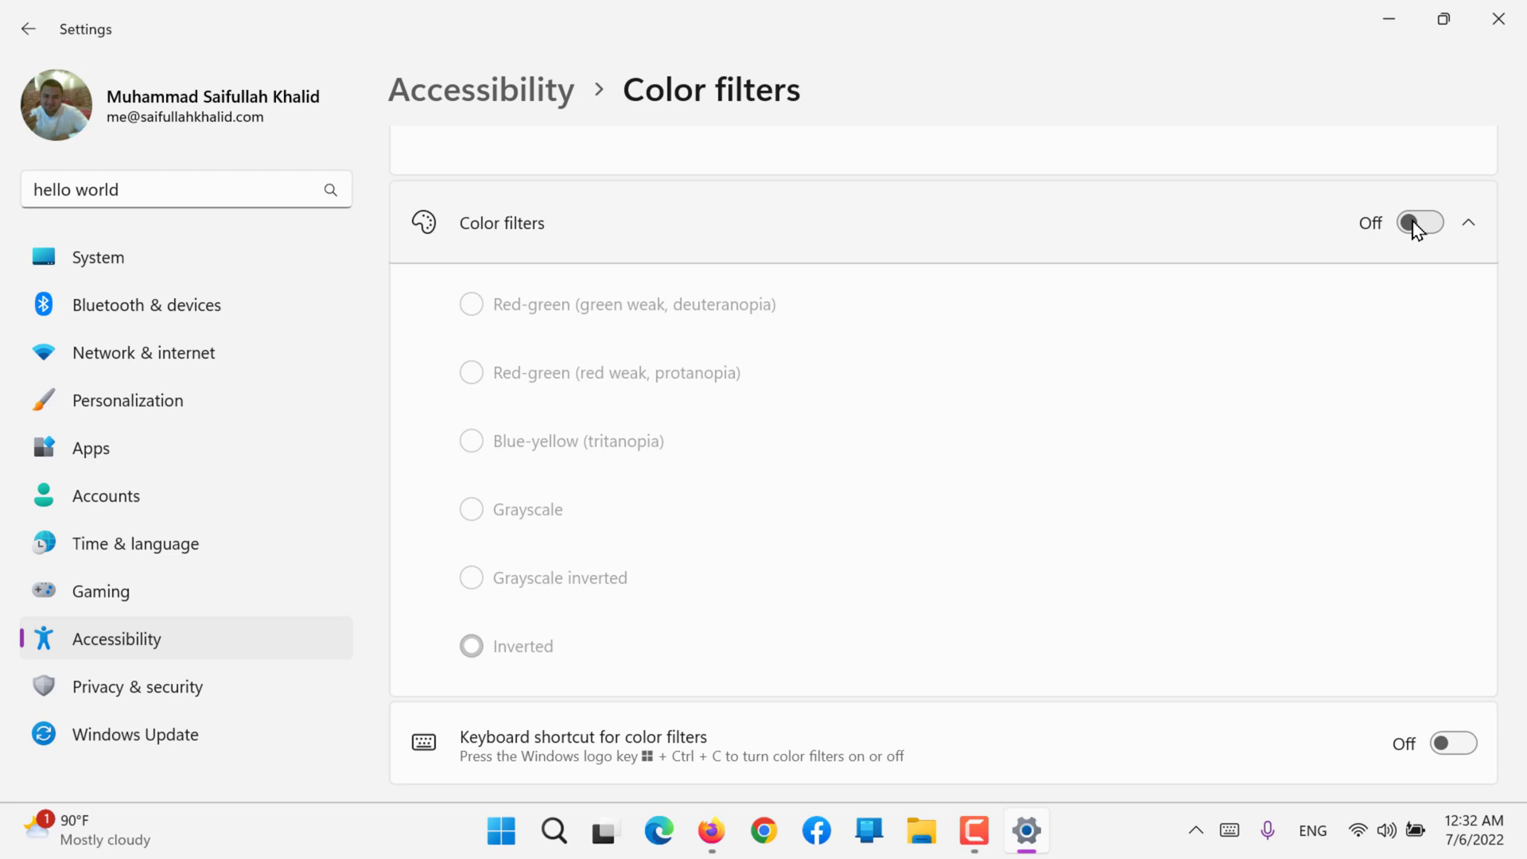
Step: Look over the rest of the Color filters settings, return to the Accessibility overview, and open Contrast themes
{"action": "scroll", "coordinate": [1414, 229], "scroll_direction": "down", "scroll_amount": 5}
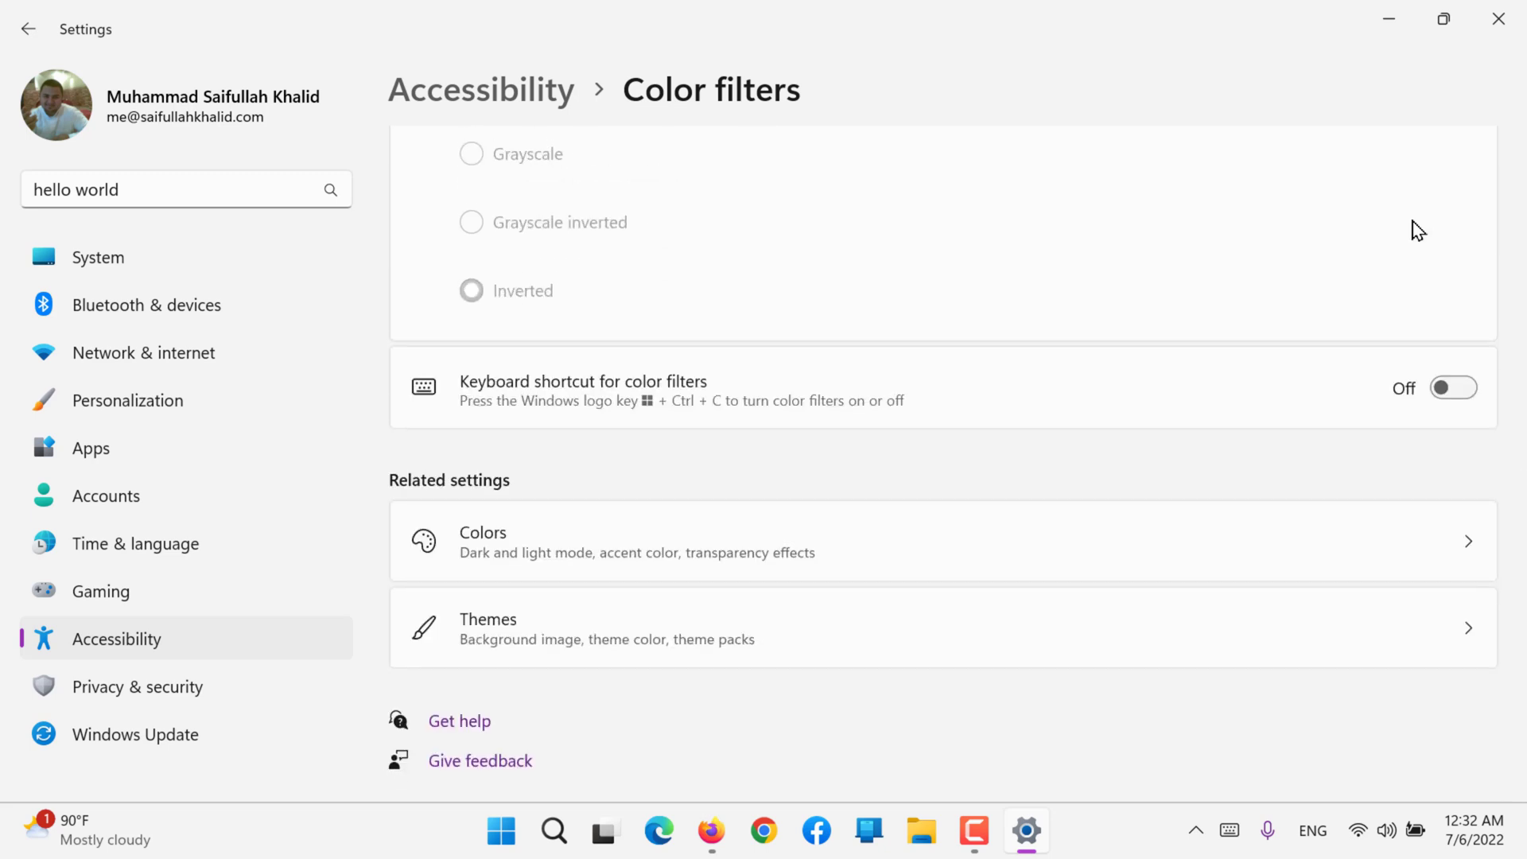
{"action": "scroll", "coordinate": [1418, 230], "scroll_direction": "up", "scroll_amount": 1}
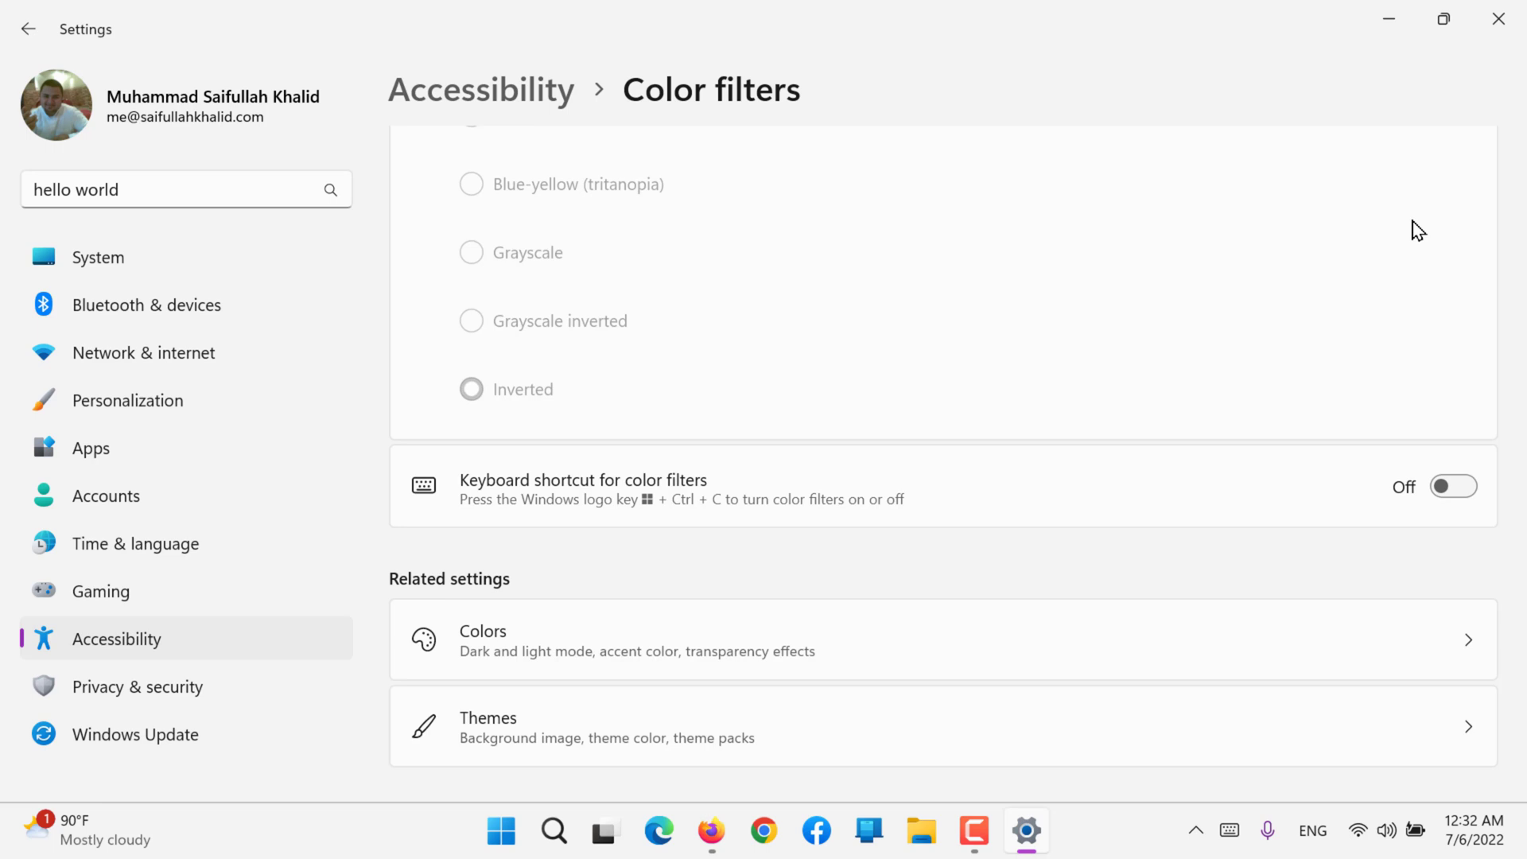
{"action": "scroll", "coordinate": [1418, 231], "scroll_direction": "down", "scroll_amount": 2}
{"action": "scroll", "coordinate": [1418, 231], "scroll_direction": "up", "scroll_amount": 3}
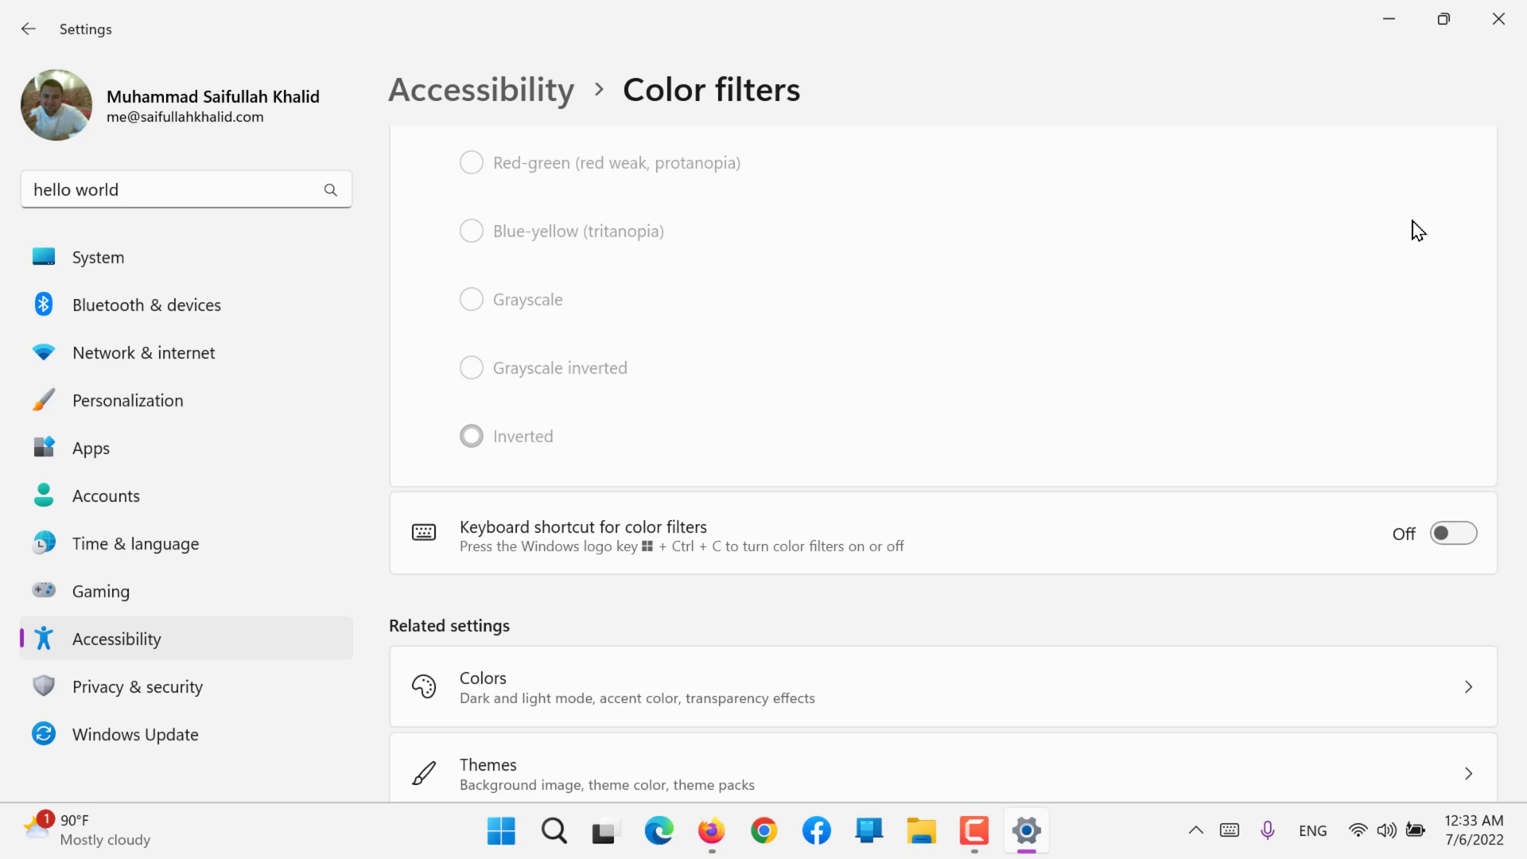
{"action": "scroll", "coordinate": [1417, 230], "scroll_direction": "up", "scroll_amount": 4}
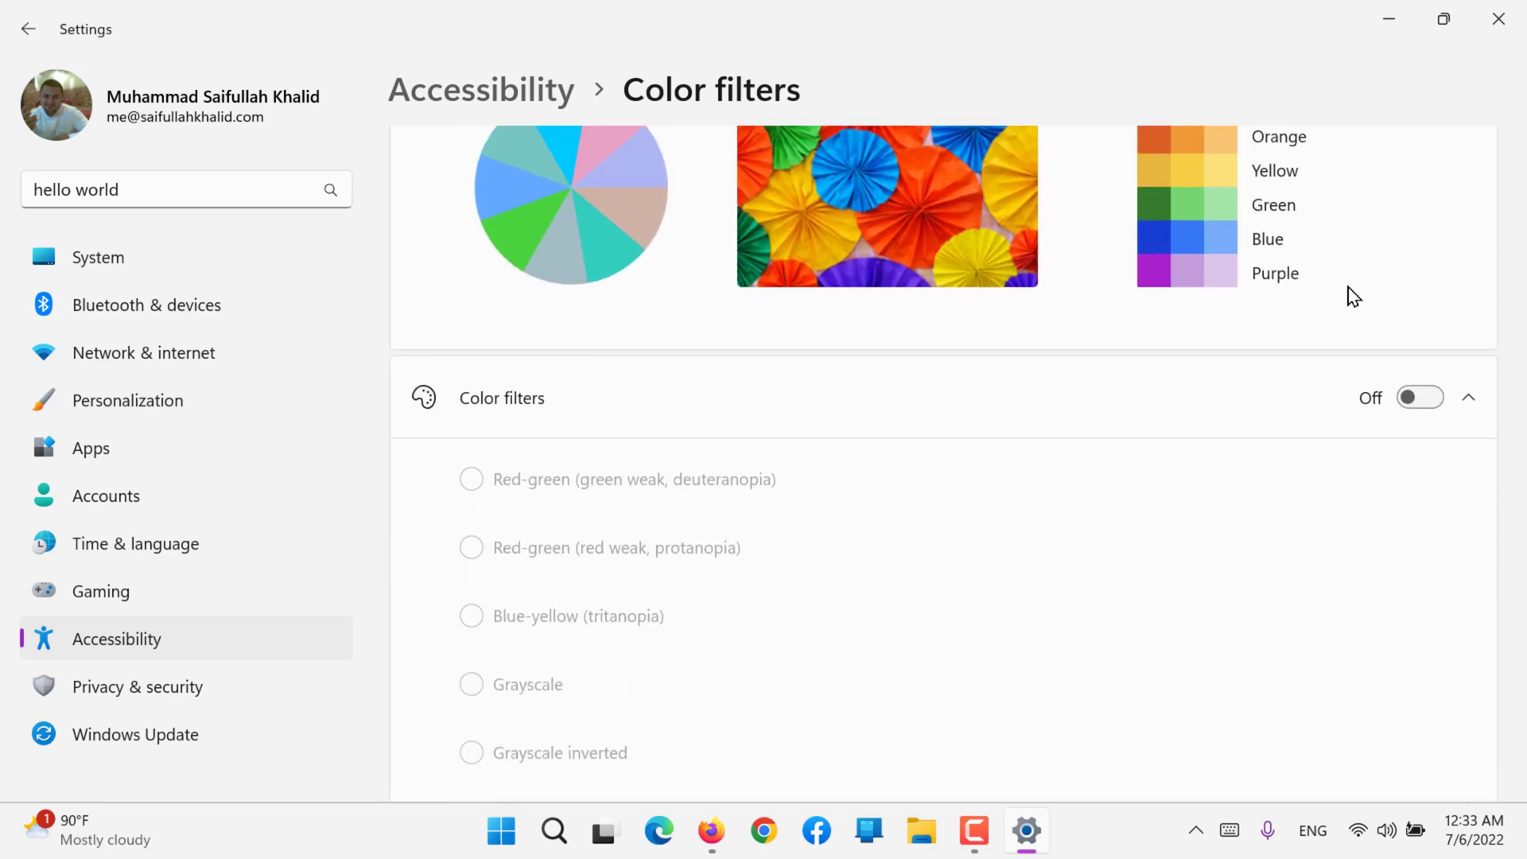
{"action": "scroll", "coordinate": [1352, 295], "scroll_direction": "up", "scroll_amount": 3}
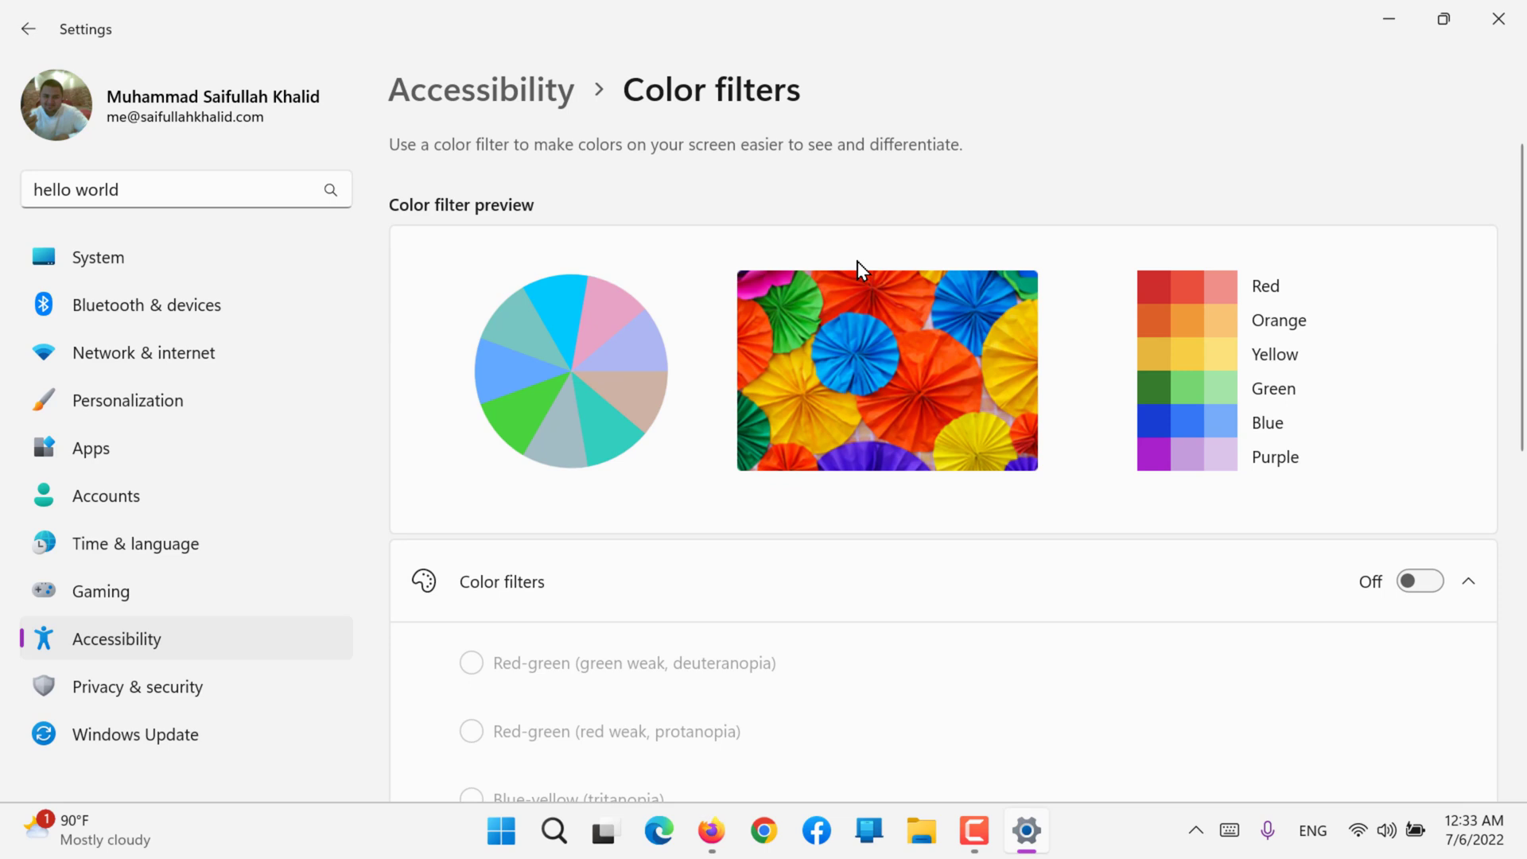
{"action": "left_click", "coordinate": [516, 86]}
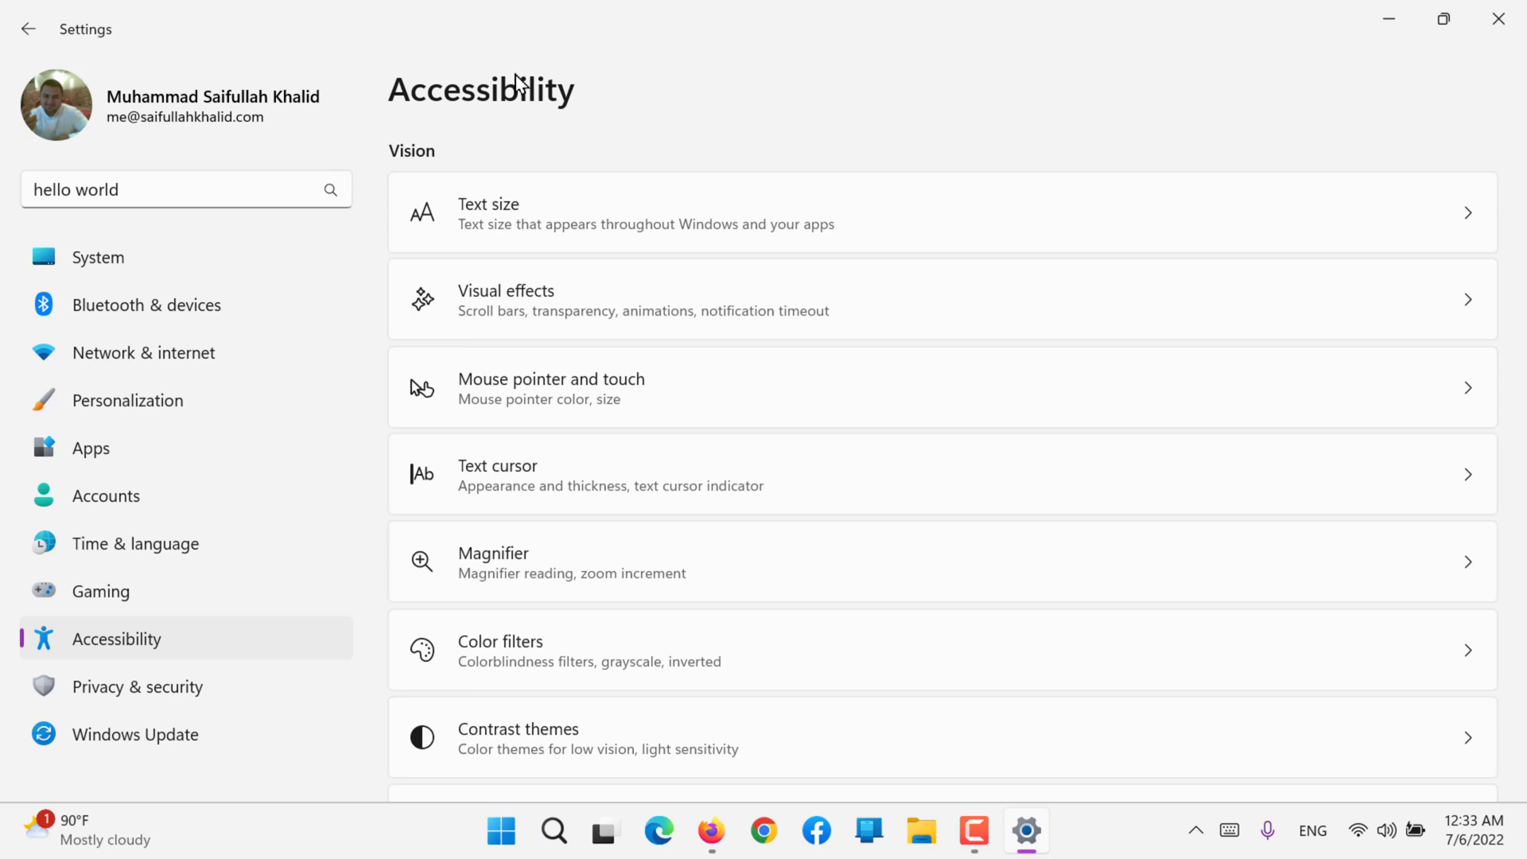
{"action": "scroll", "coordinate": [591, 393], "scroll_direction": "down", "scroll_amount": 2}
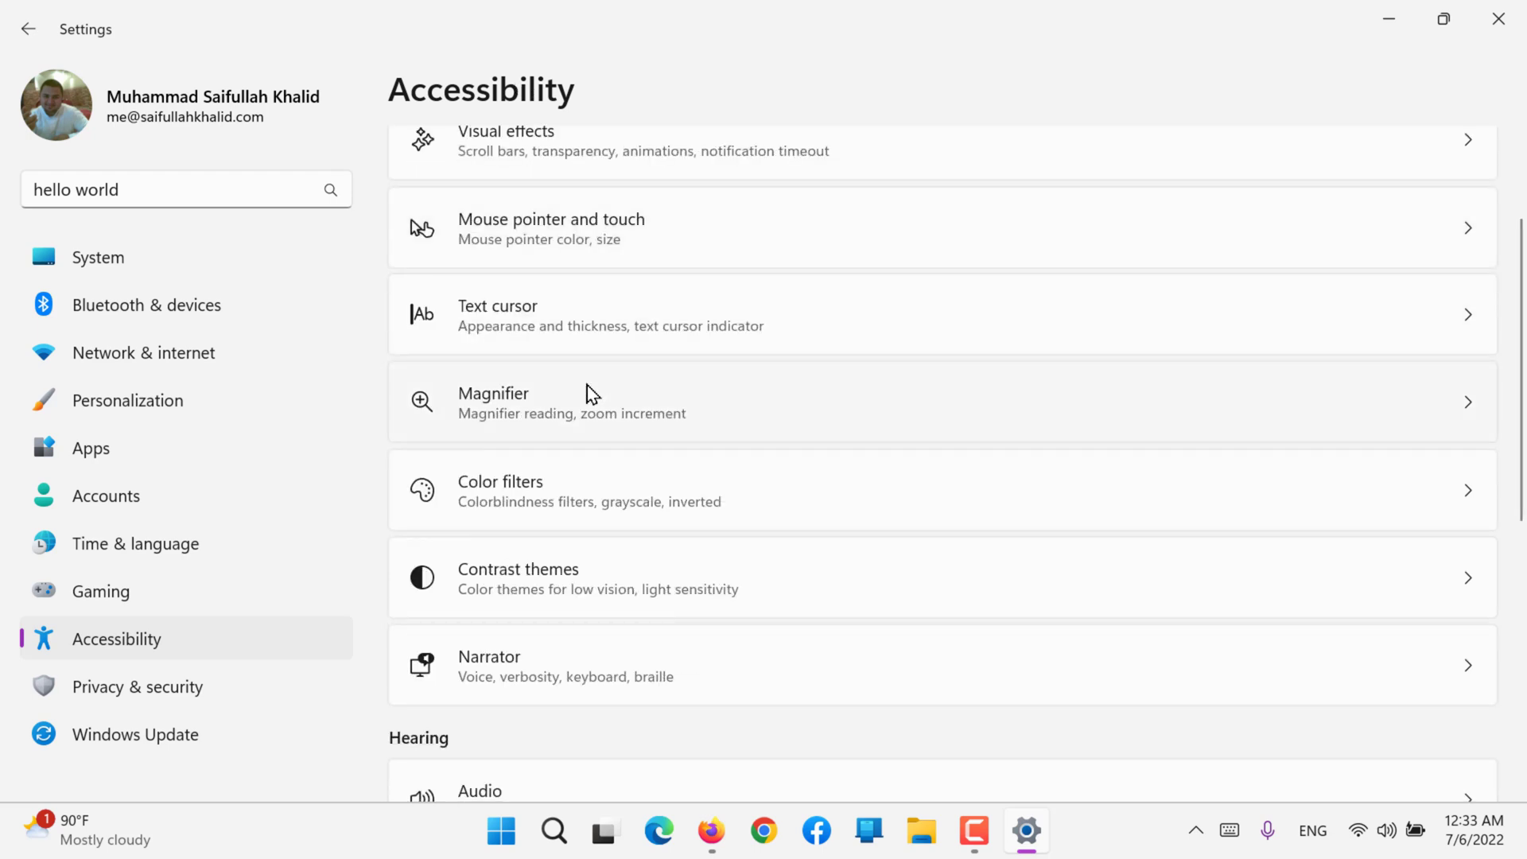
{"action": "left_click", "coordinate": [645, 613]}
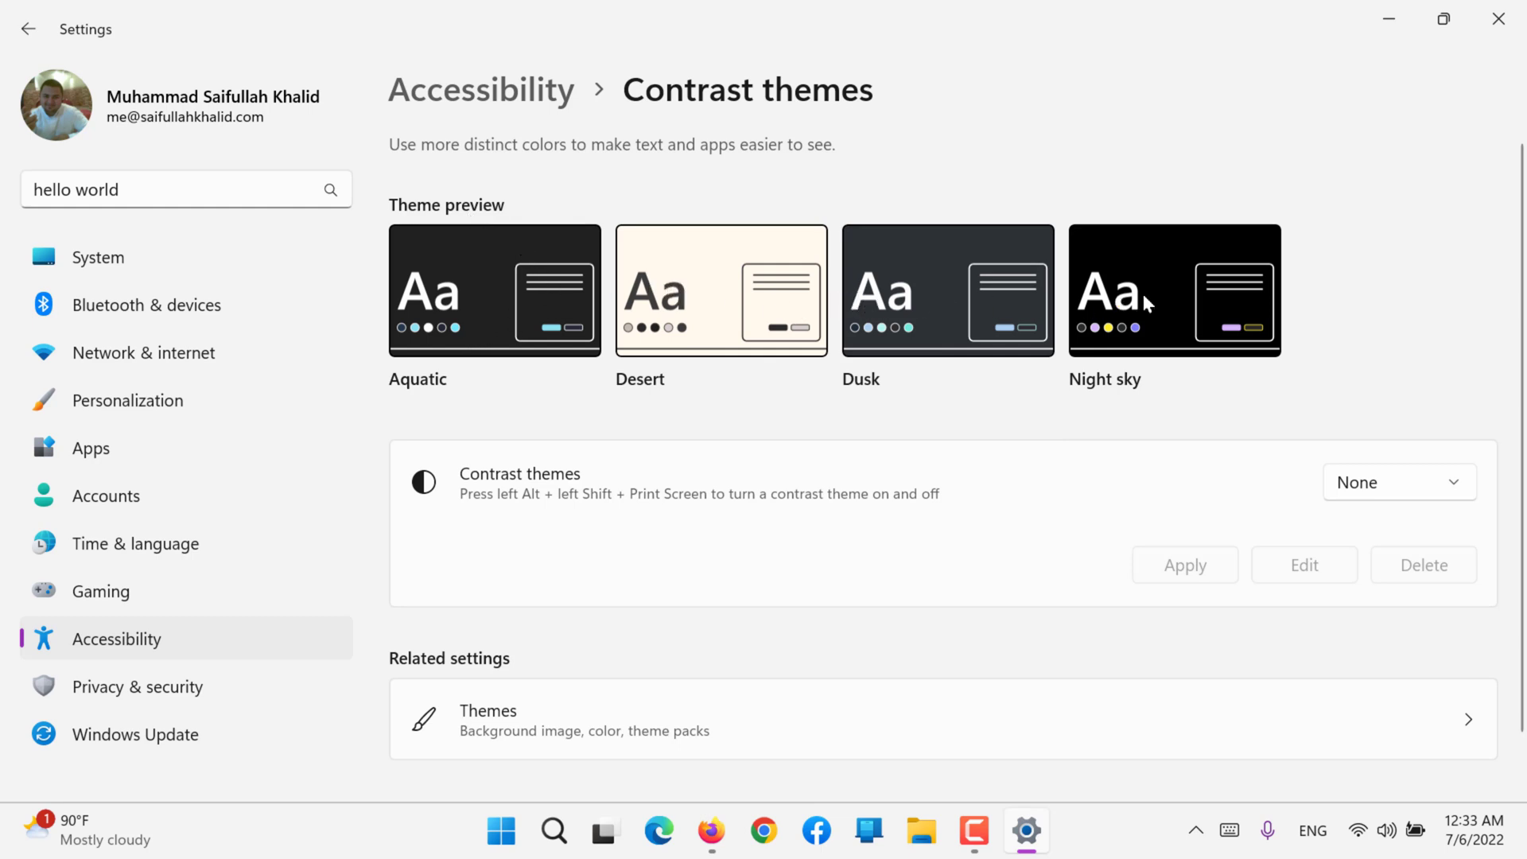
Step: Apply the Aquatic contrast theme
{"action": "left_click", "coordinate": [1369, 481]}
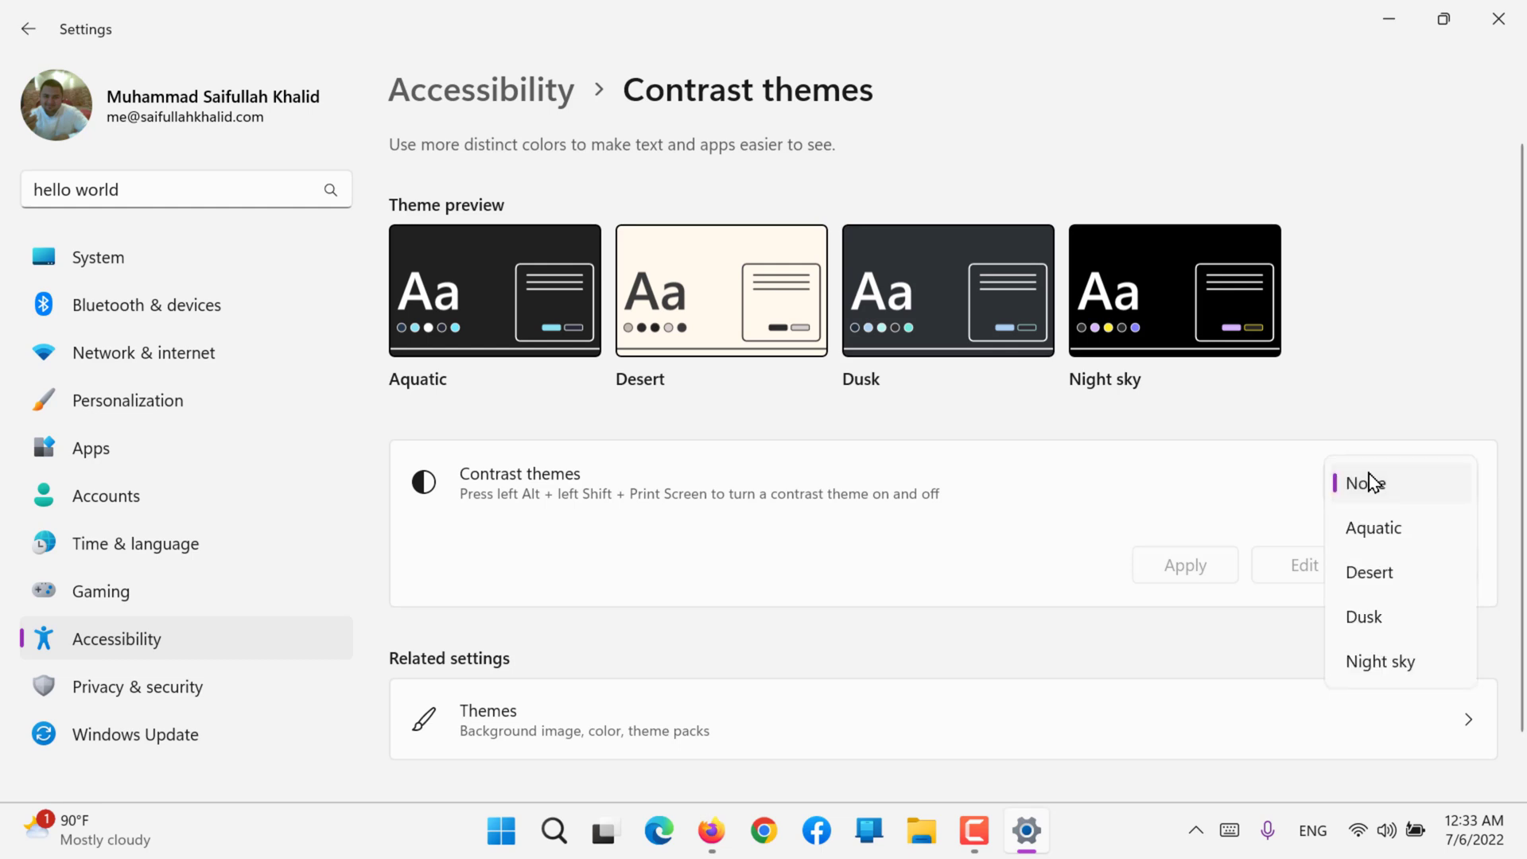
{"action": "left_click", "coordinate": [1384, 532]}
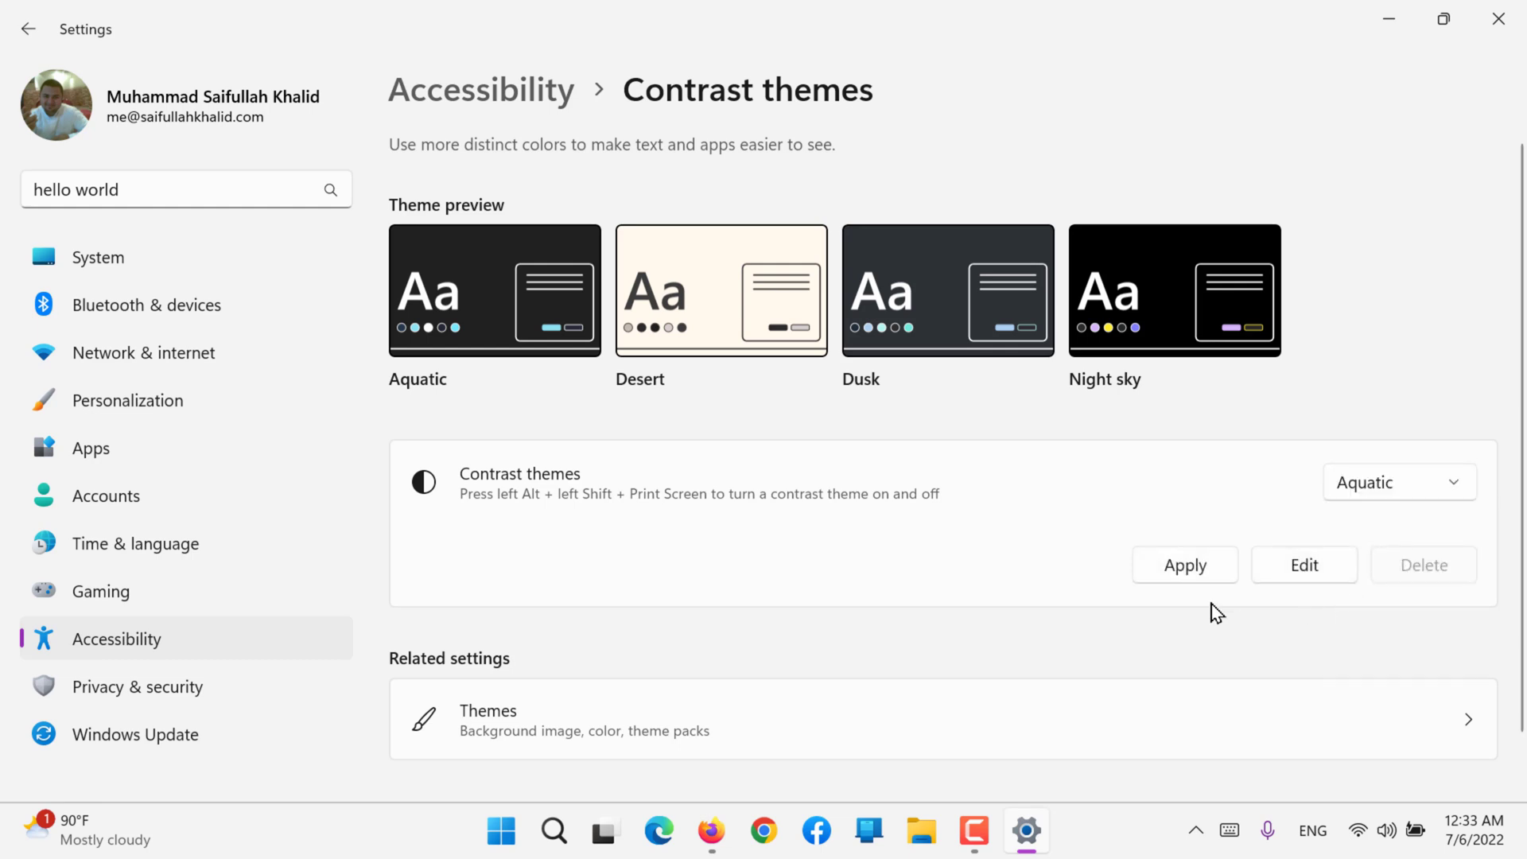
{"action": "left_click", "coordinate": [1190, 572]}
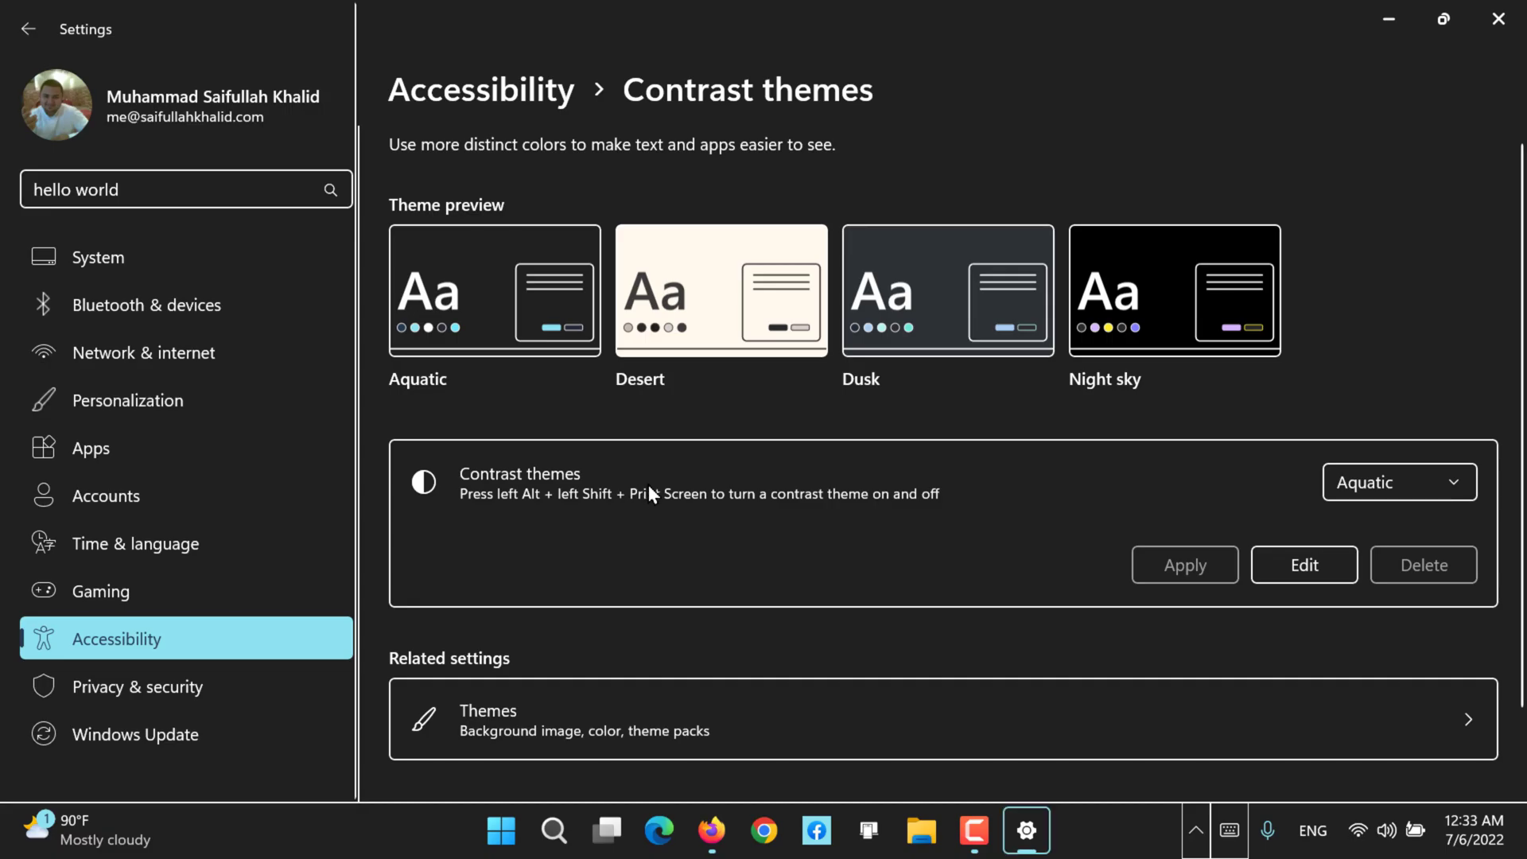
Step: Apply the Desert contrast theme, check how the Start menu looks with it, and return to Settings
{"action": "left_click", "coordinate": [1339, 479]}
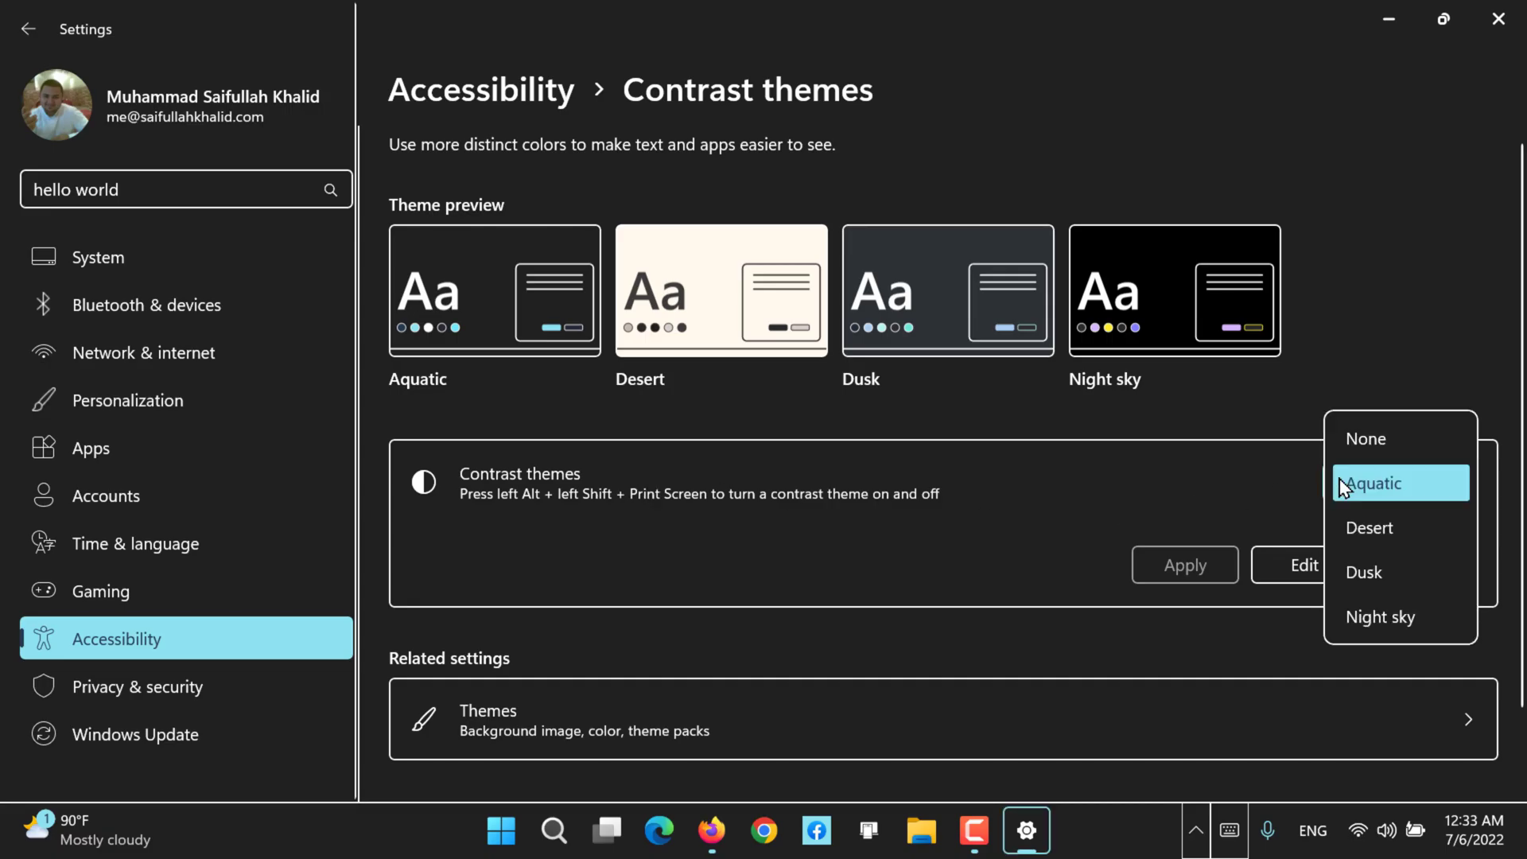
{"action": "left_click", "coordinate": [1349, 528]}
{"action": "left_click", "coordinate": [1202, 552]}
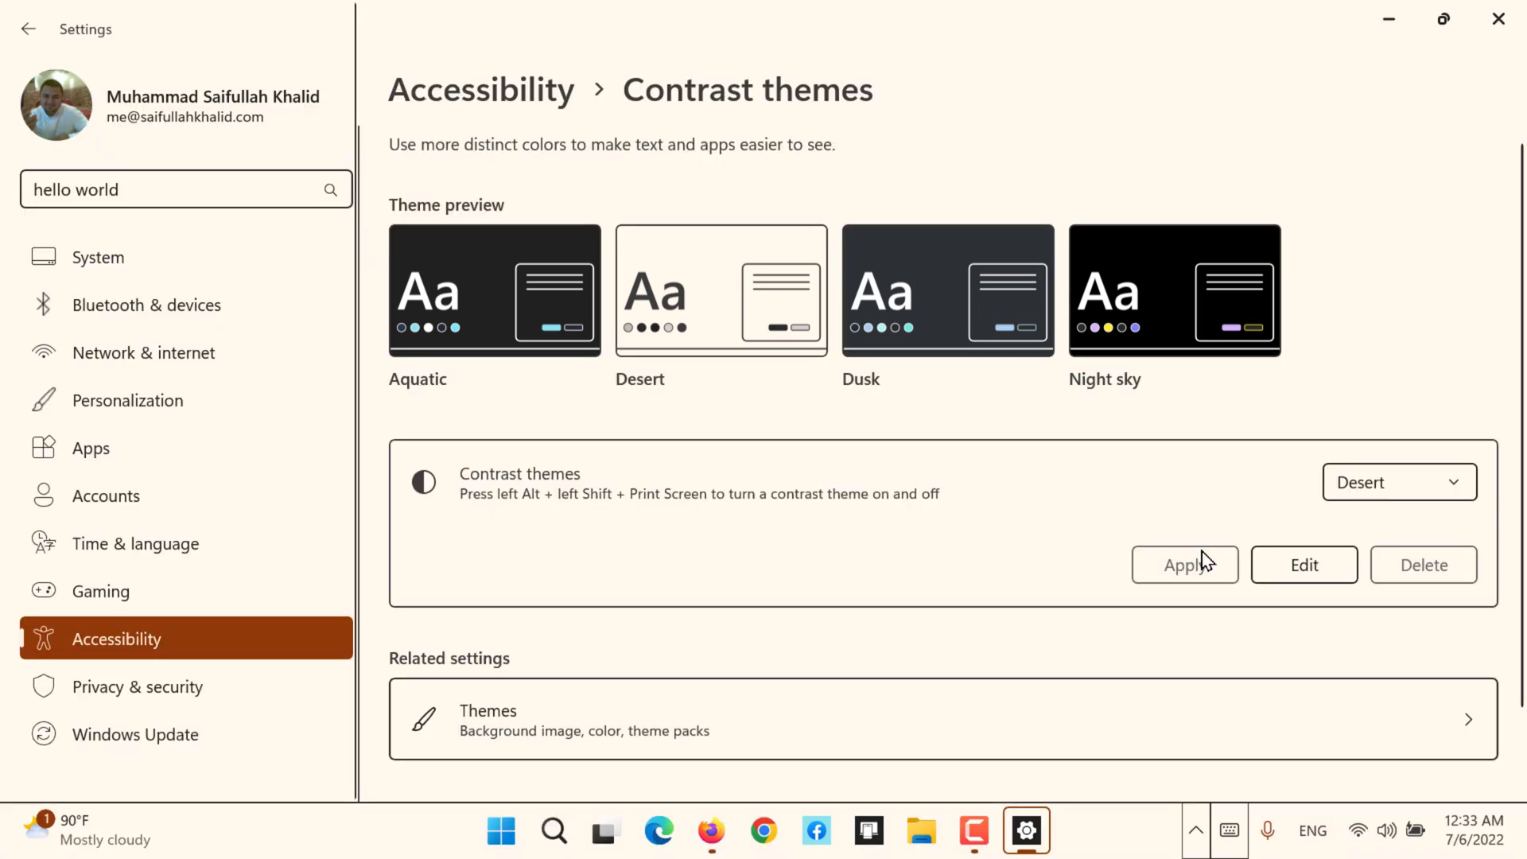
{"action": "key", "text": "super"}
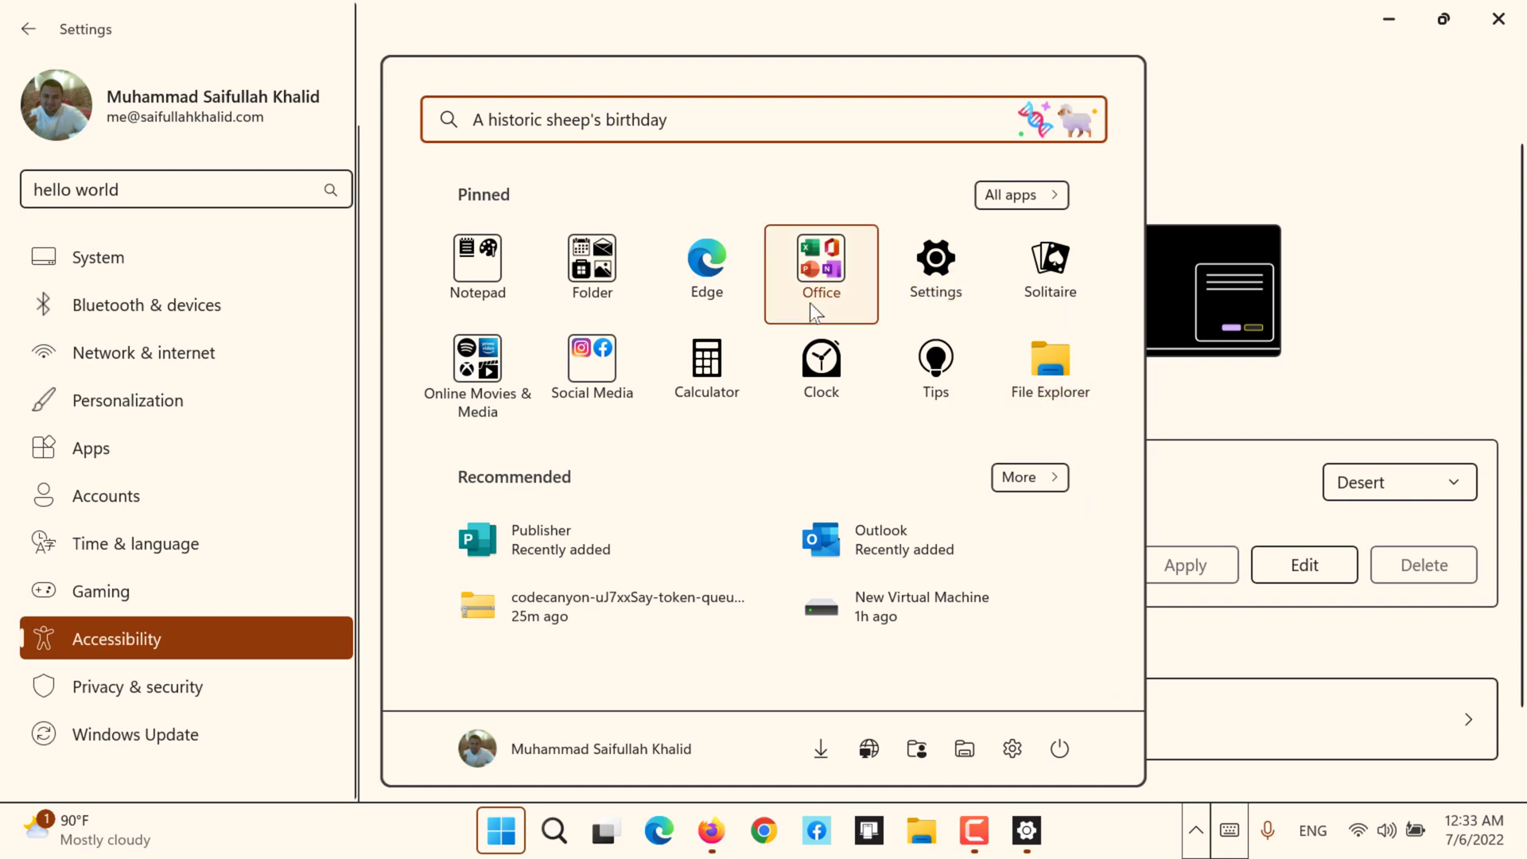
{"action": "left_click", "coordinate": [929, 270]}
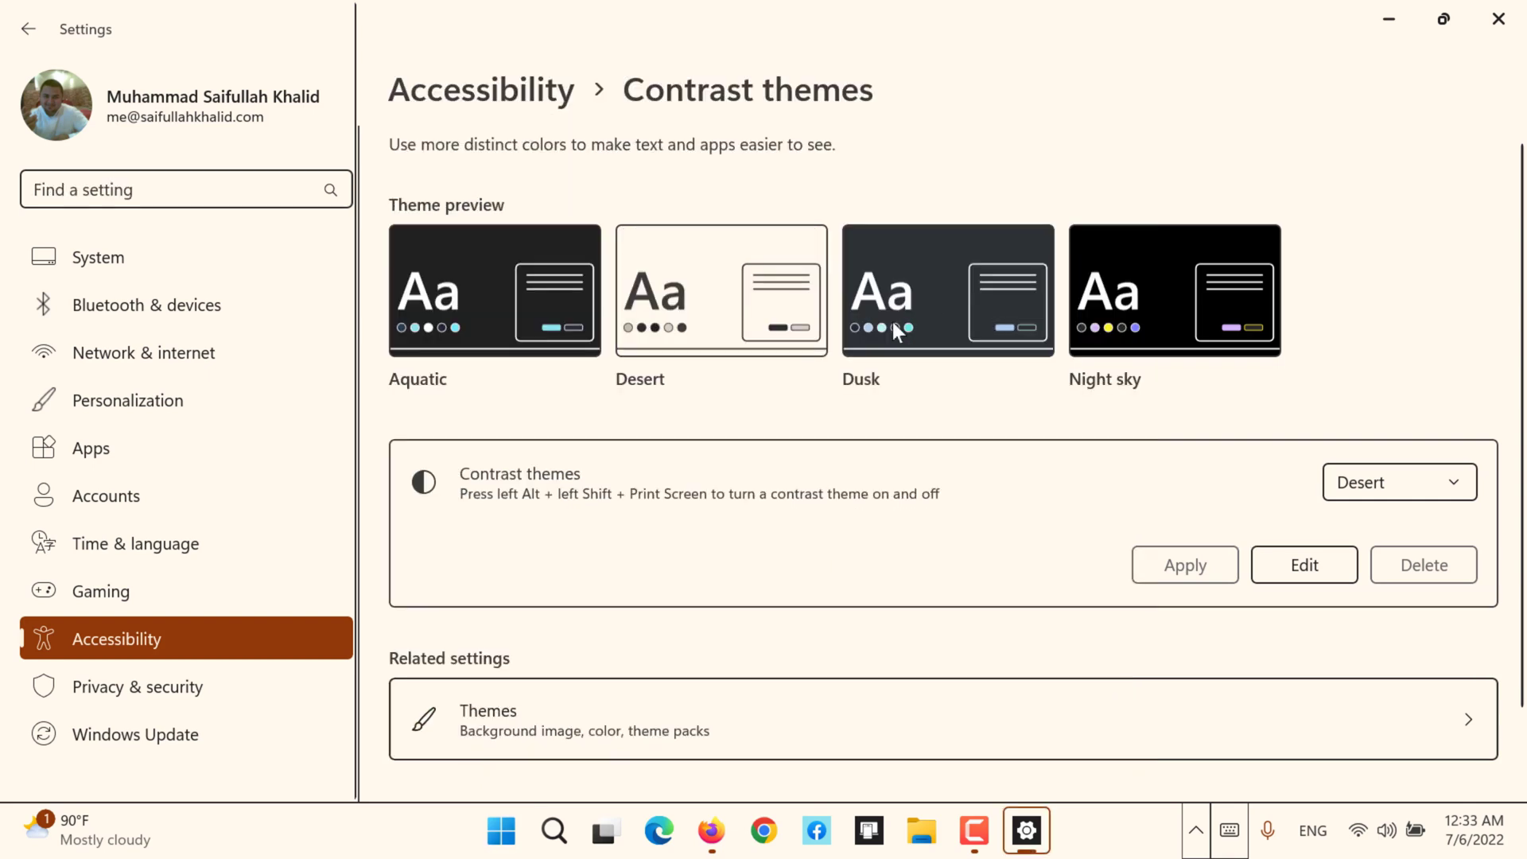
Step: Set the contrast theme to None and apply it
{"action": "left_click", "coordinate": [1380, 494]}
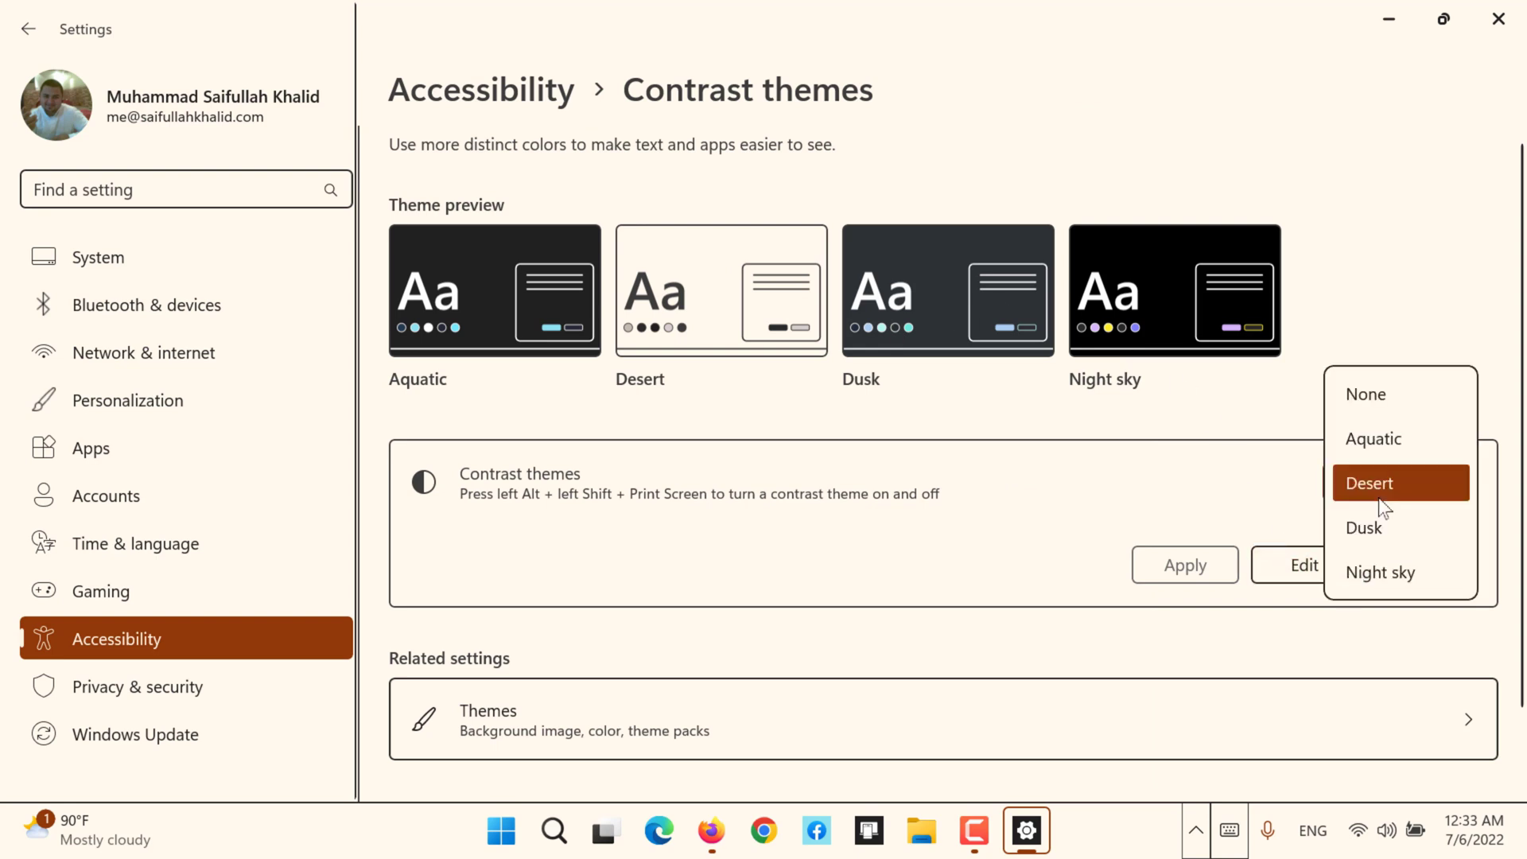
{"action": "left_click", "coordinate": [1382, 402]}
{"action": "left_click", "coordinate": [1180, 566]}
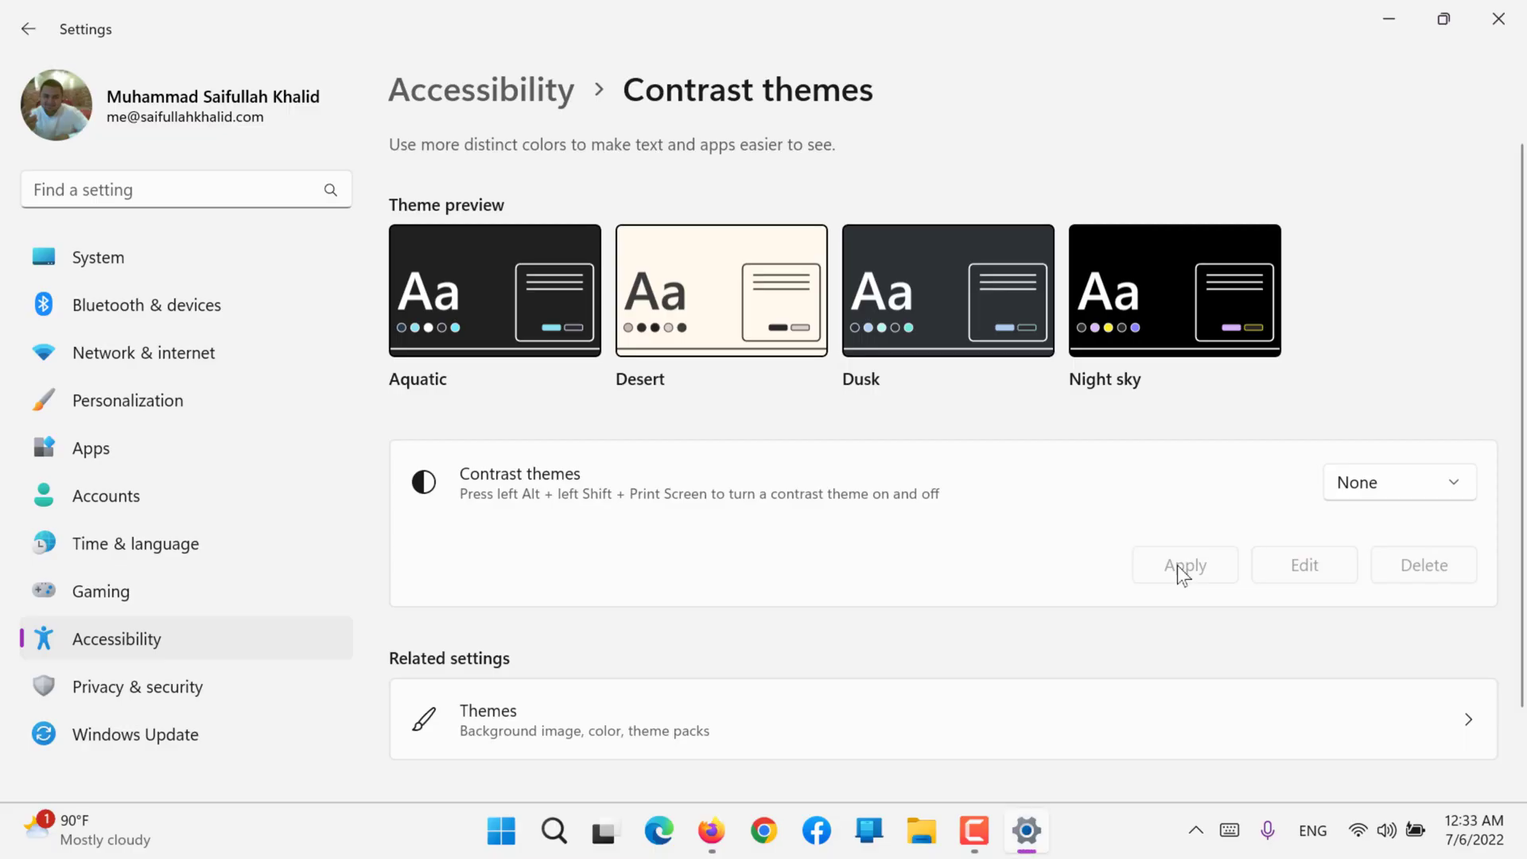
Step: Open the Narrator settings from the Accessibility overview, turn on Narrator, and dismiss its welcome window
{"action": "scroll", "coordinate": [1178, 569], "scroll_direction": "down", "scroll_amount": 2}
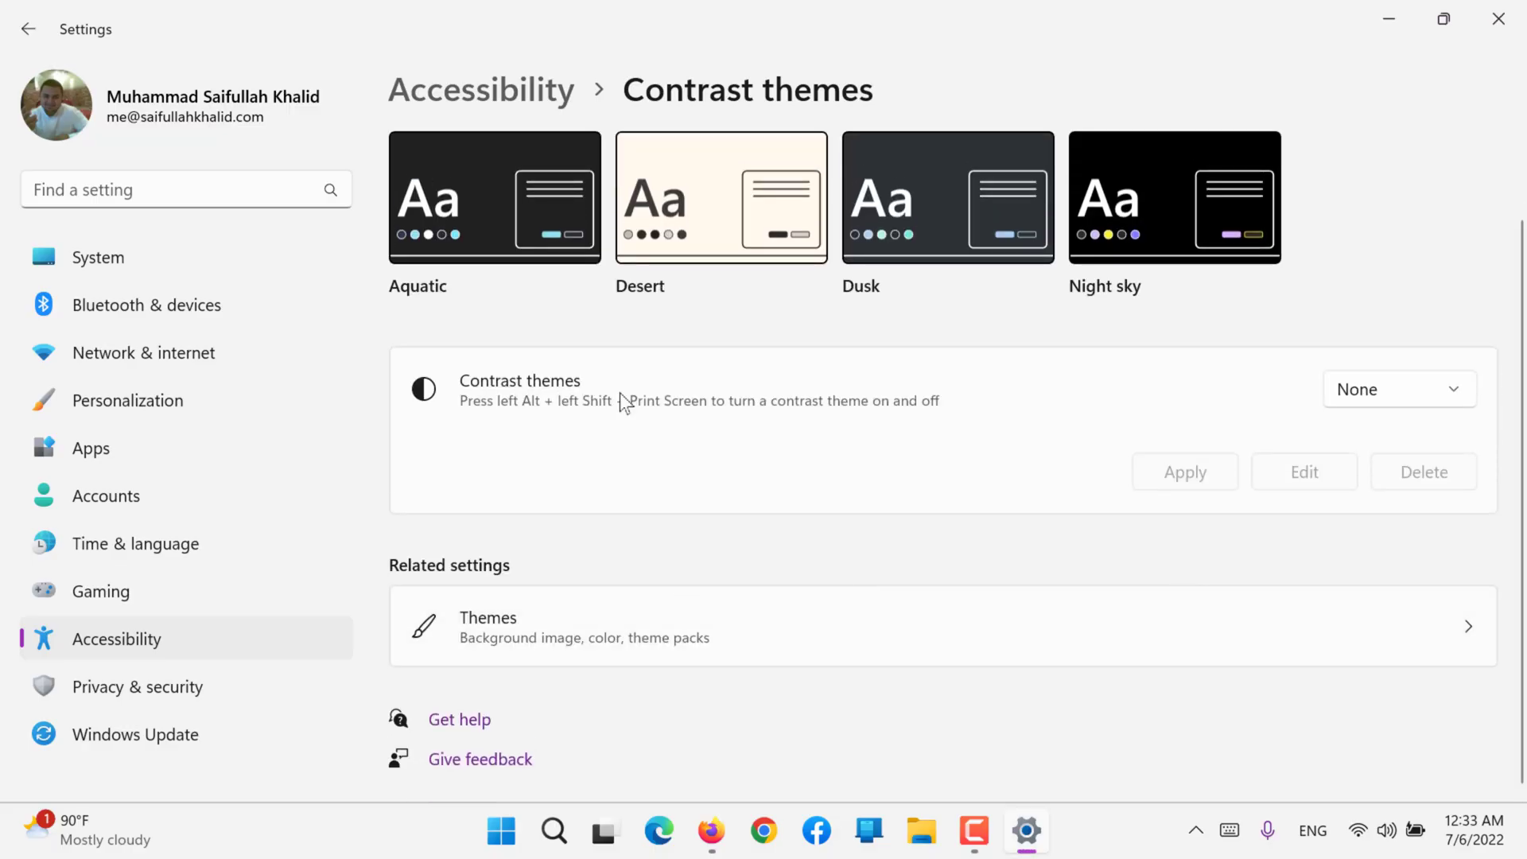
{"action": "left_click", "coordinate": [520, 107]}
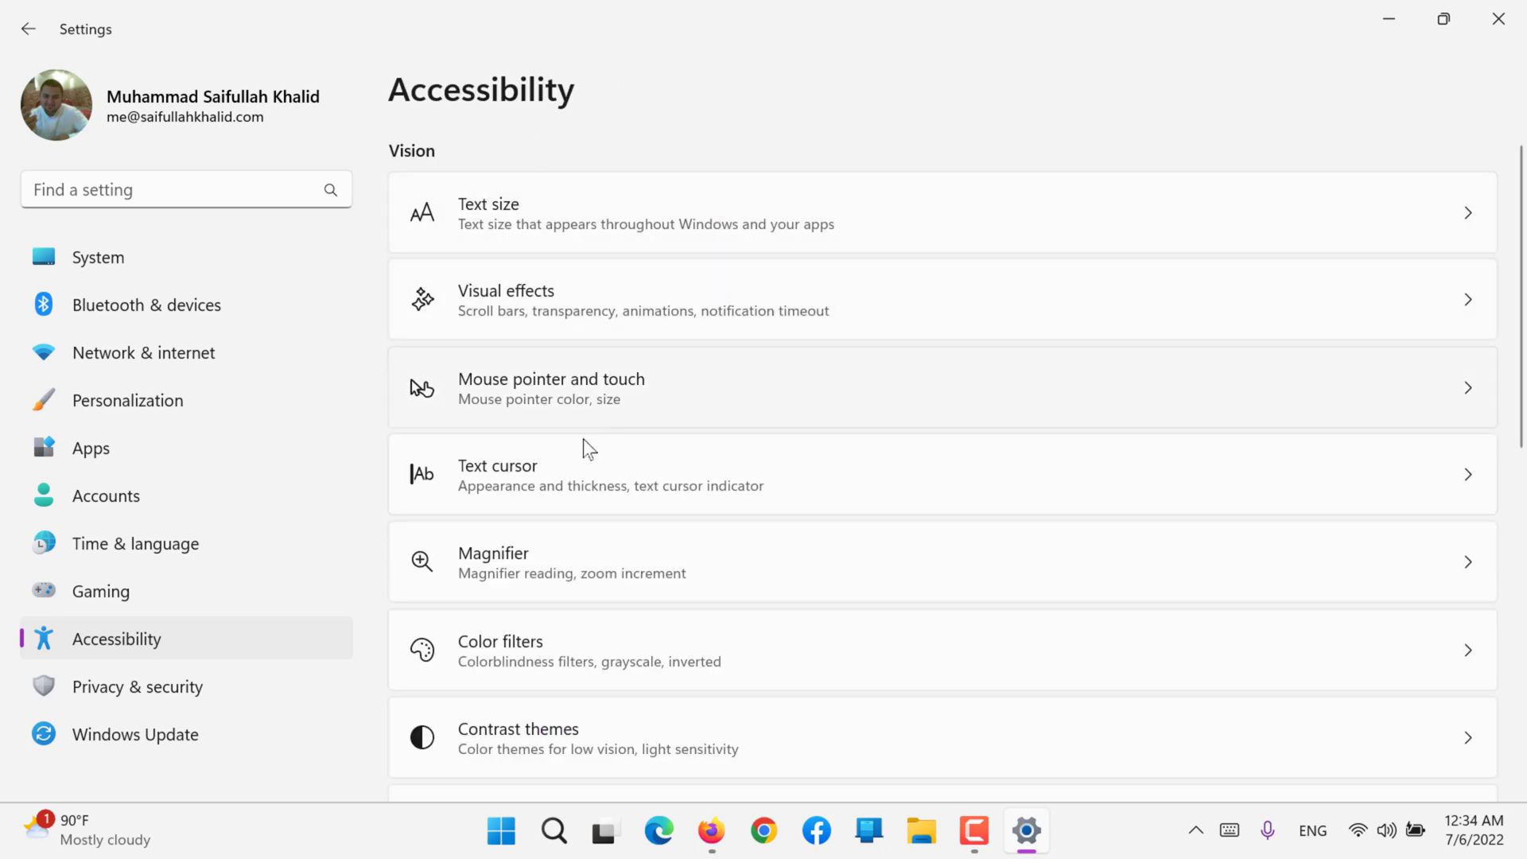
{"action": "scroll", "coordinate": [581, 446], "scroll_direction": "down", "scroll_amount": 4}
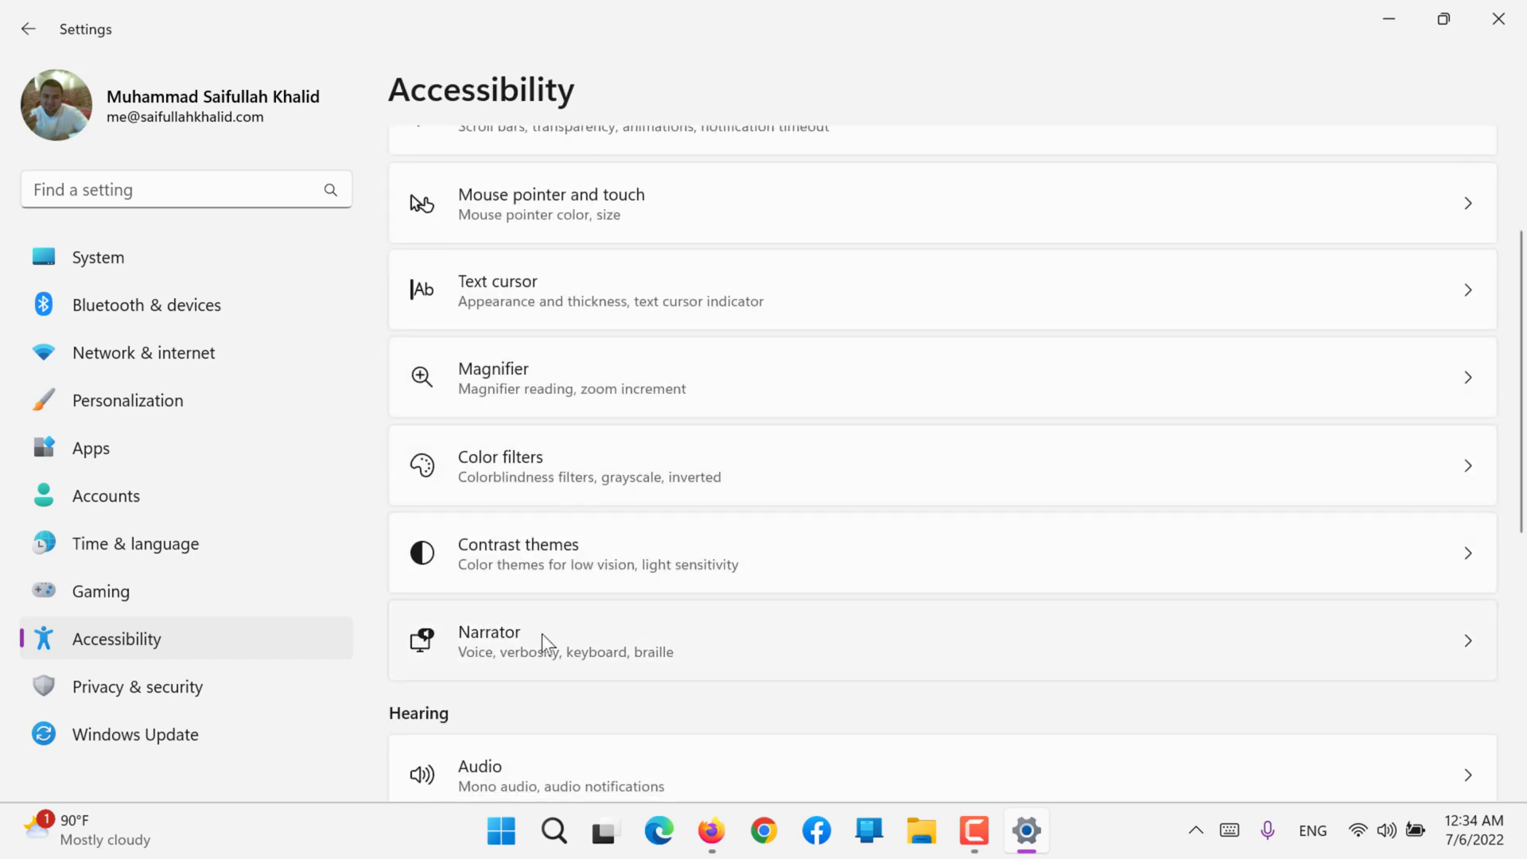
{"action": "scroll", "coordinate": [542, 633], "scroll_direction": "up", "scroll_amount": 4}
{"action": "scroll", "coordinate": [542, 633], "scroll_direction": "down", "scroll_amount": 3}
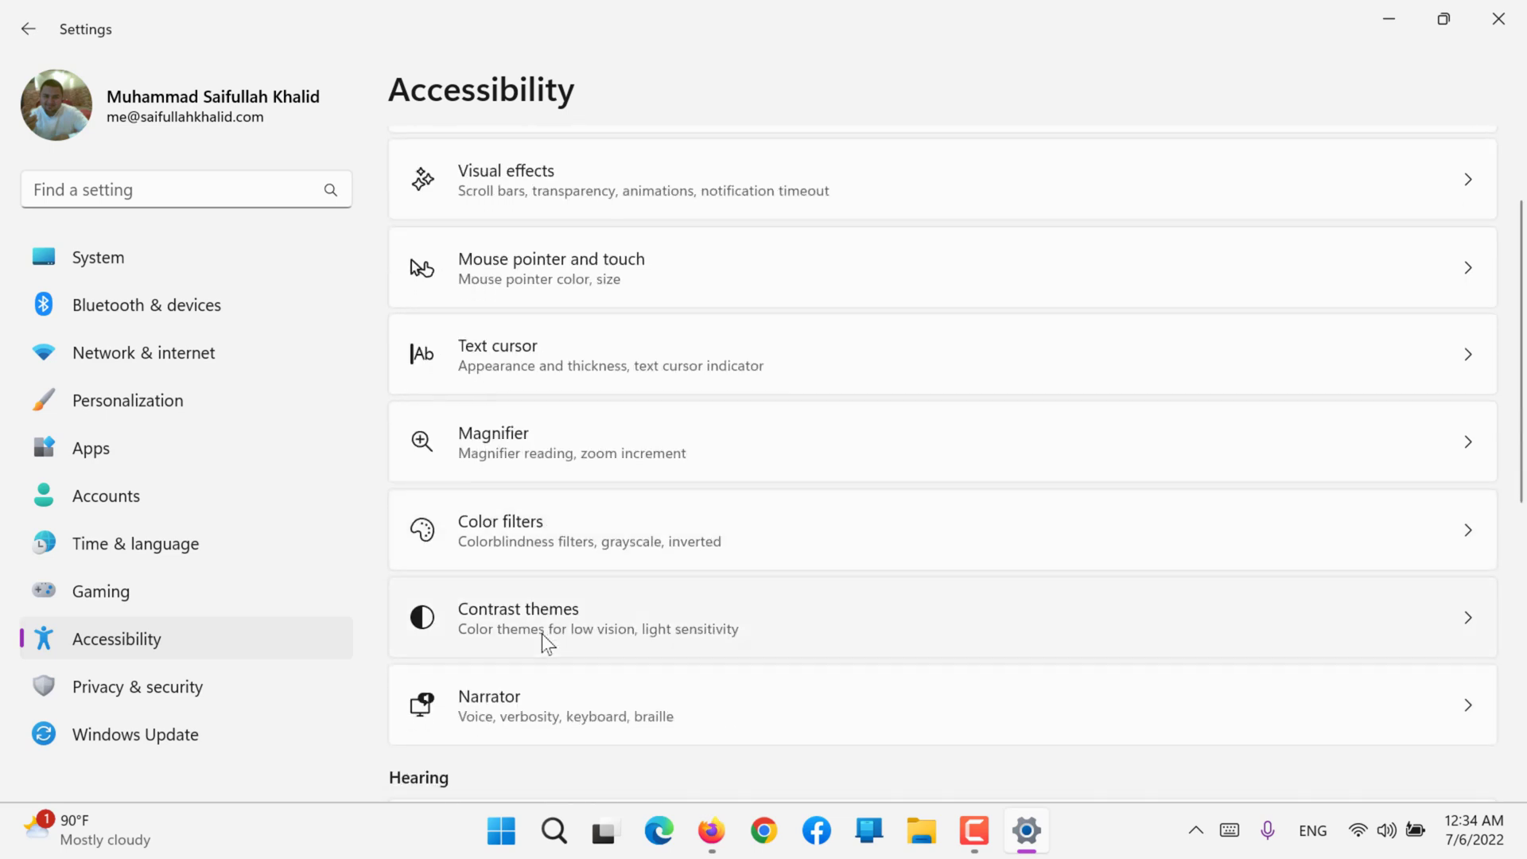
{"action": "left_click", "coordinate": [523, 681]}
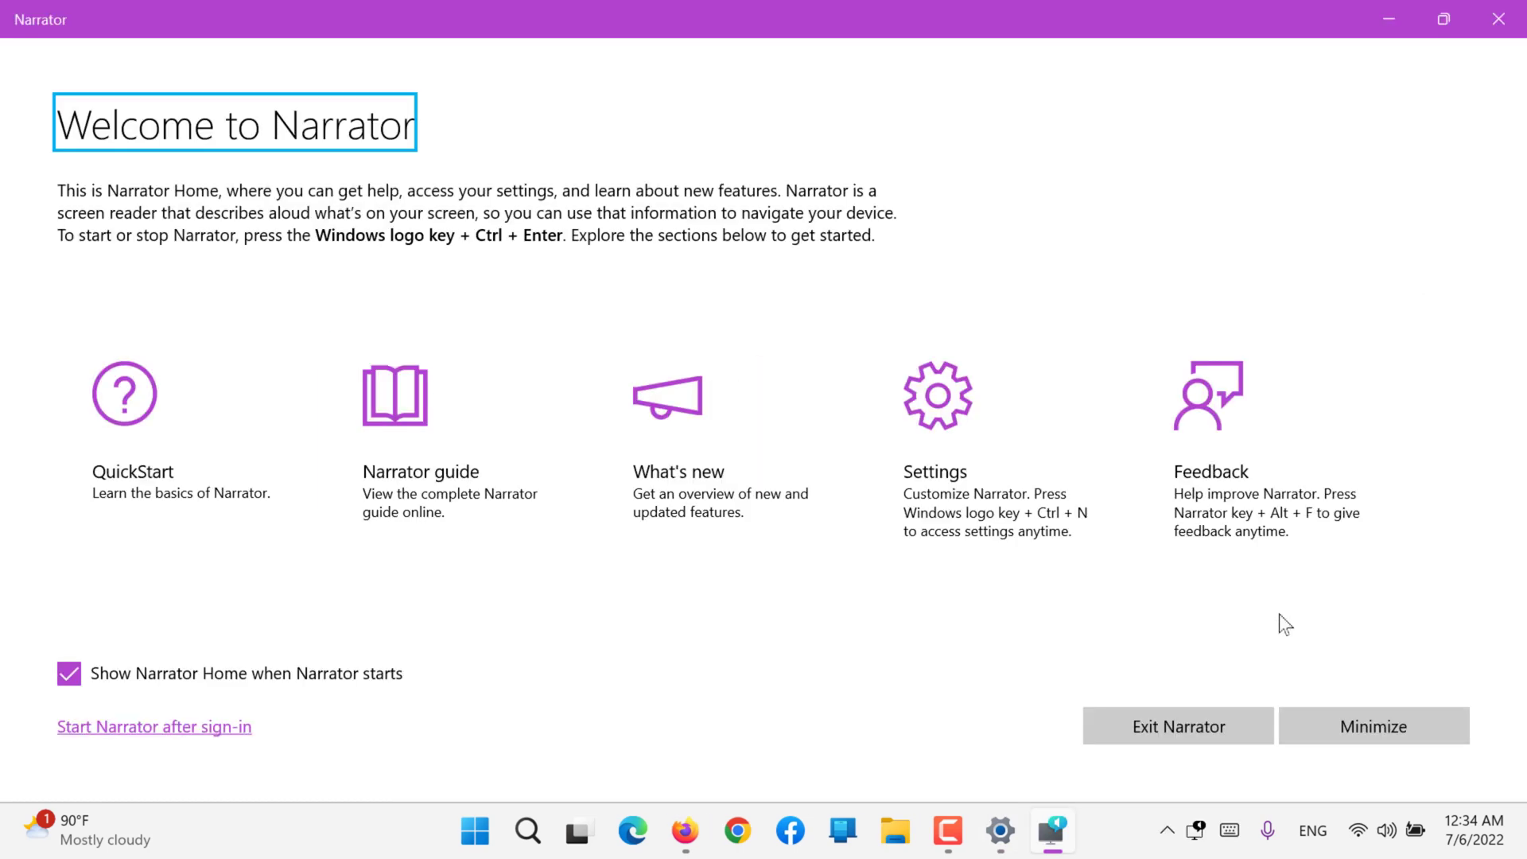
{"action": "left_click", "coordinate": [1412, 32]}
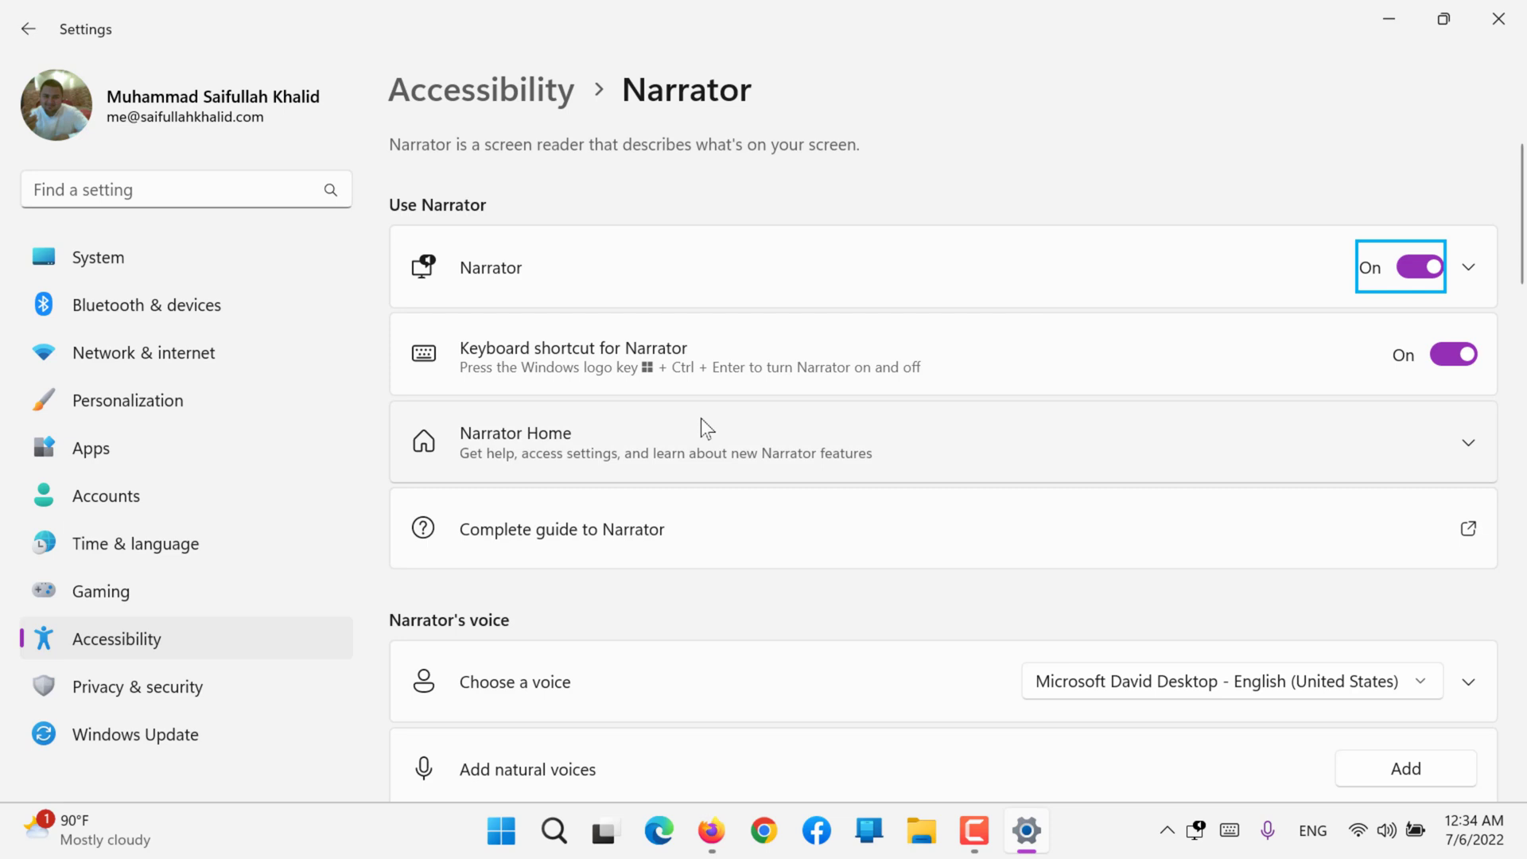
Step: Try Narrator on the Start menu, and turn Narrator off in its settings
{"action": "left_click", "coordinate": [506, 844]}
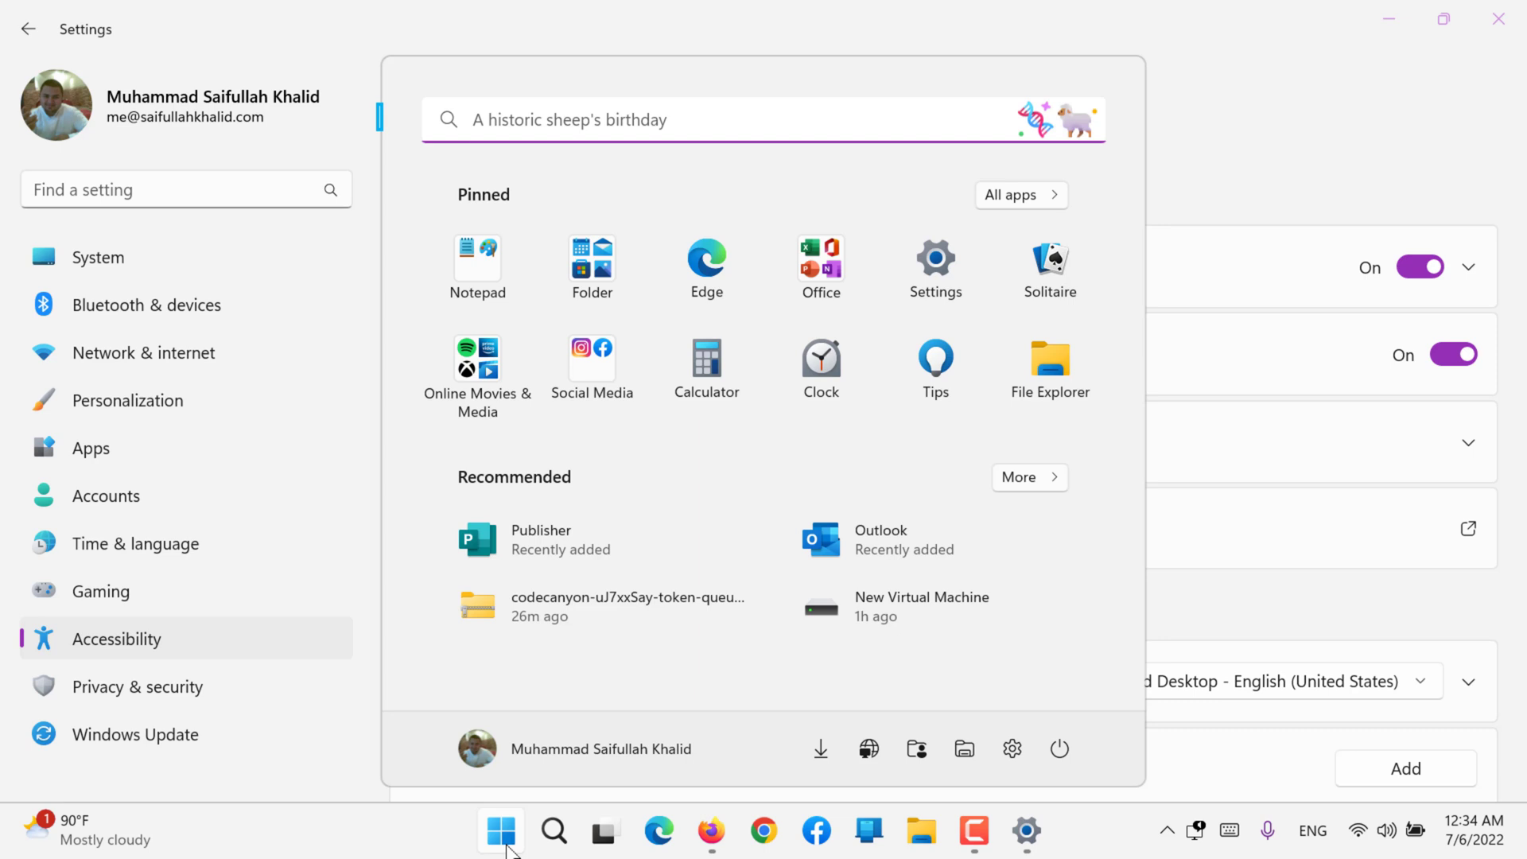
{"action": "left_click", "coordinate": [1267, 177]}
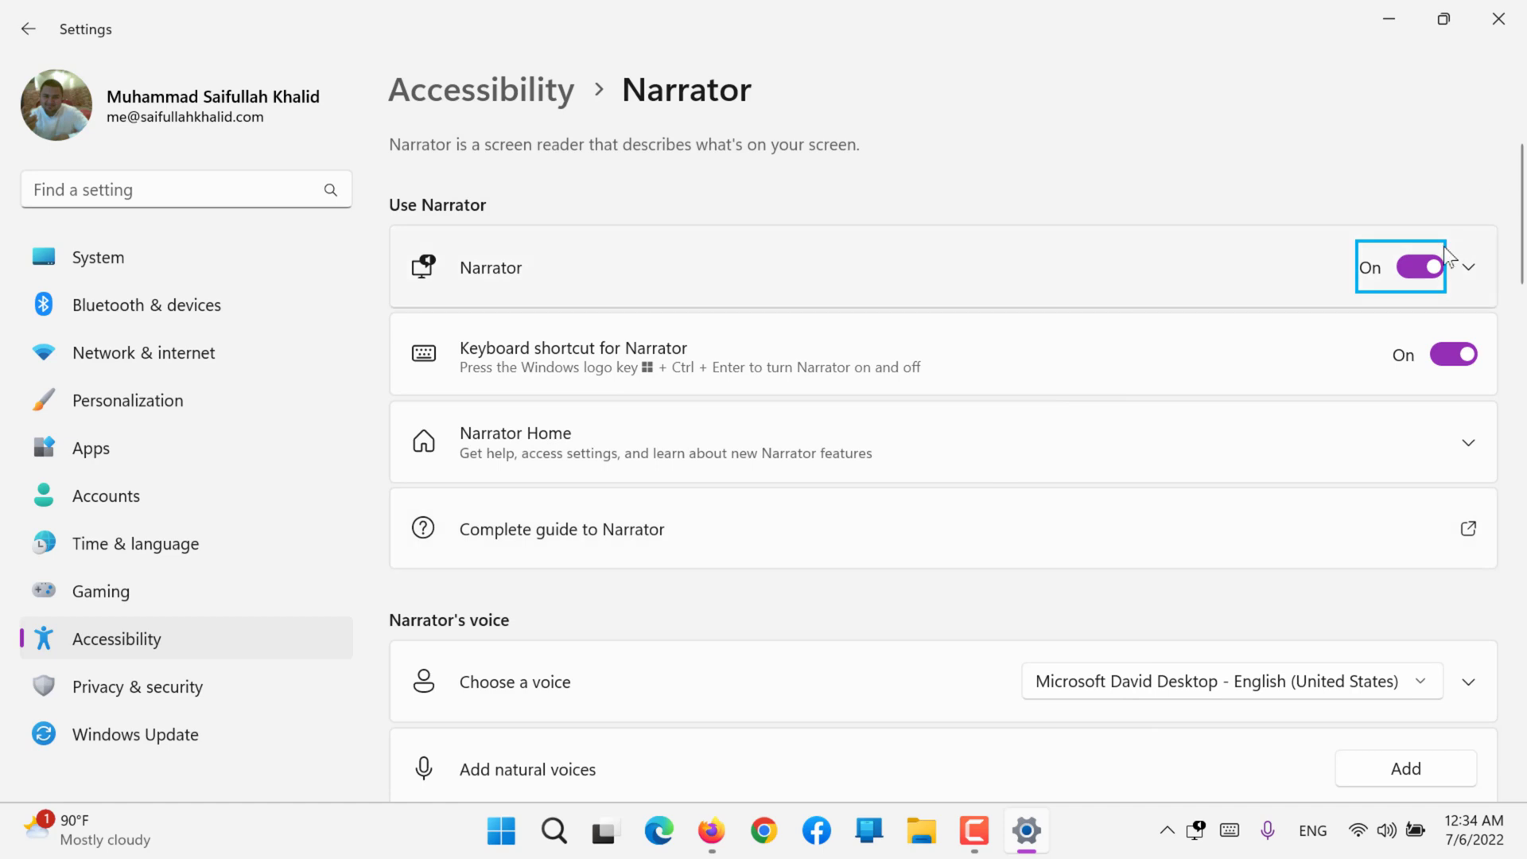
{"action": "left_click", "coordinate": [1431, 268]}
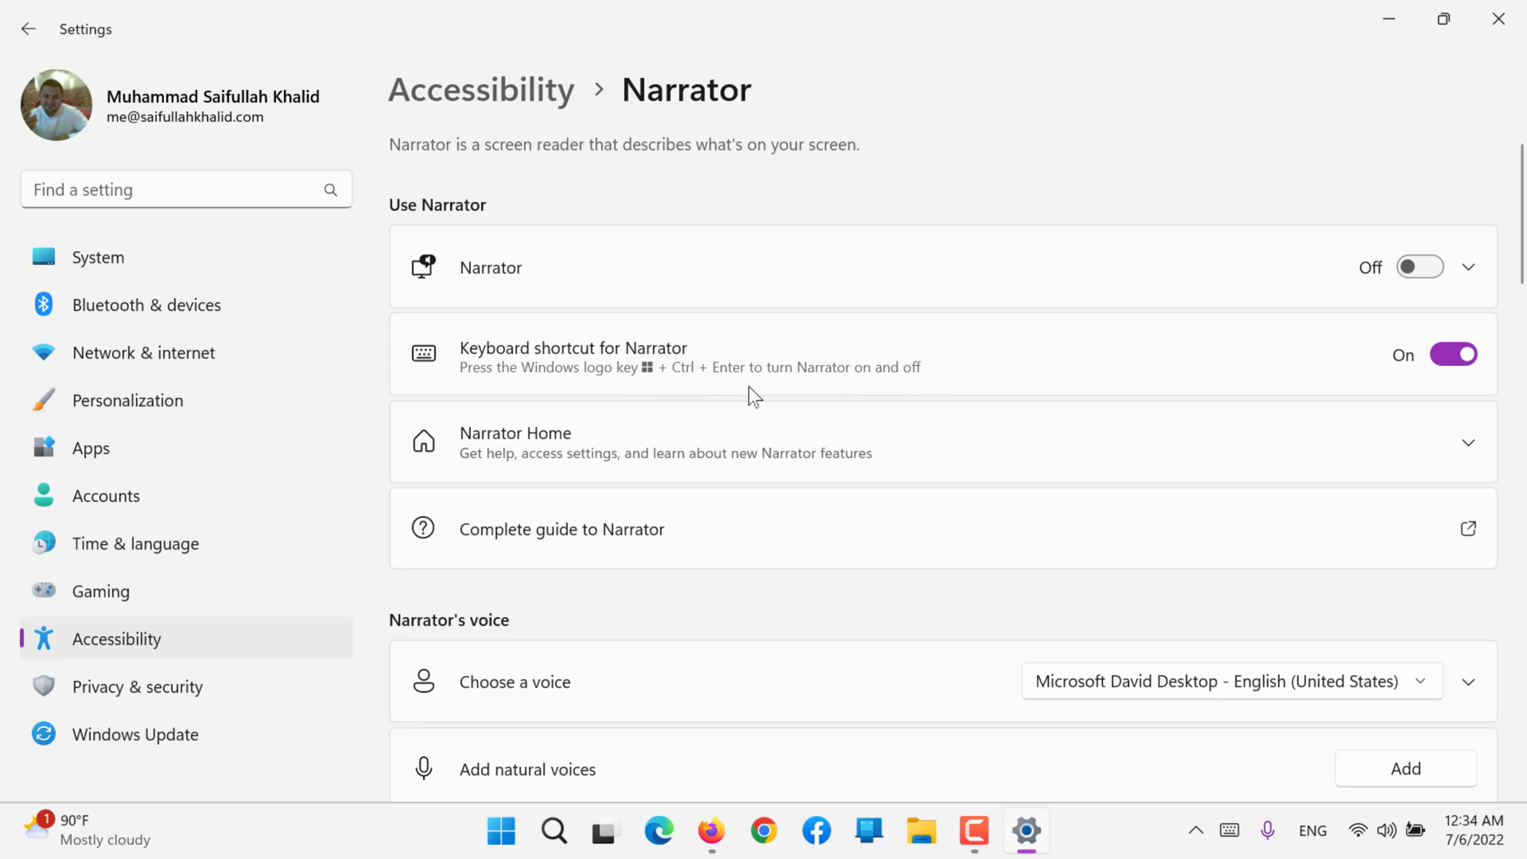
Step: Open Narrator Home from the Narrator settings and disable "Show Narrator Home when Narrator starts"
{"action": "left_click", "coordinate": [549, 461]}
{"action": "scroll", "coordinate": [548, 462], "scroll_direction": "down", "scroll_amount": 2}
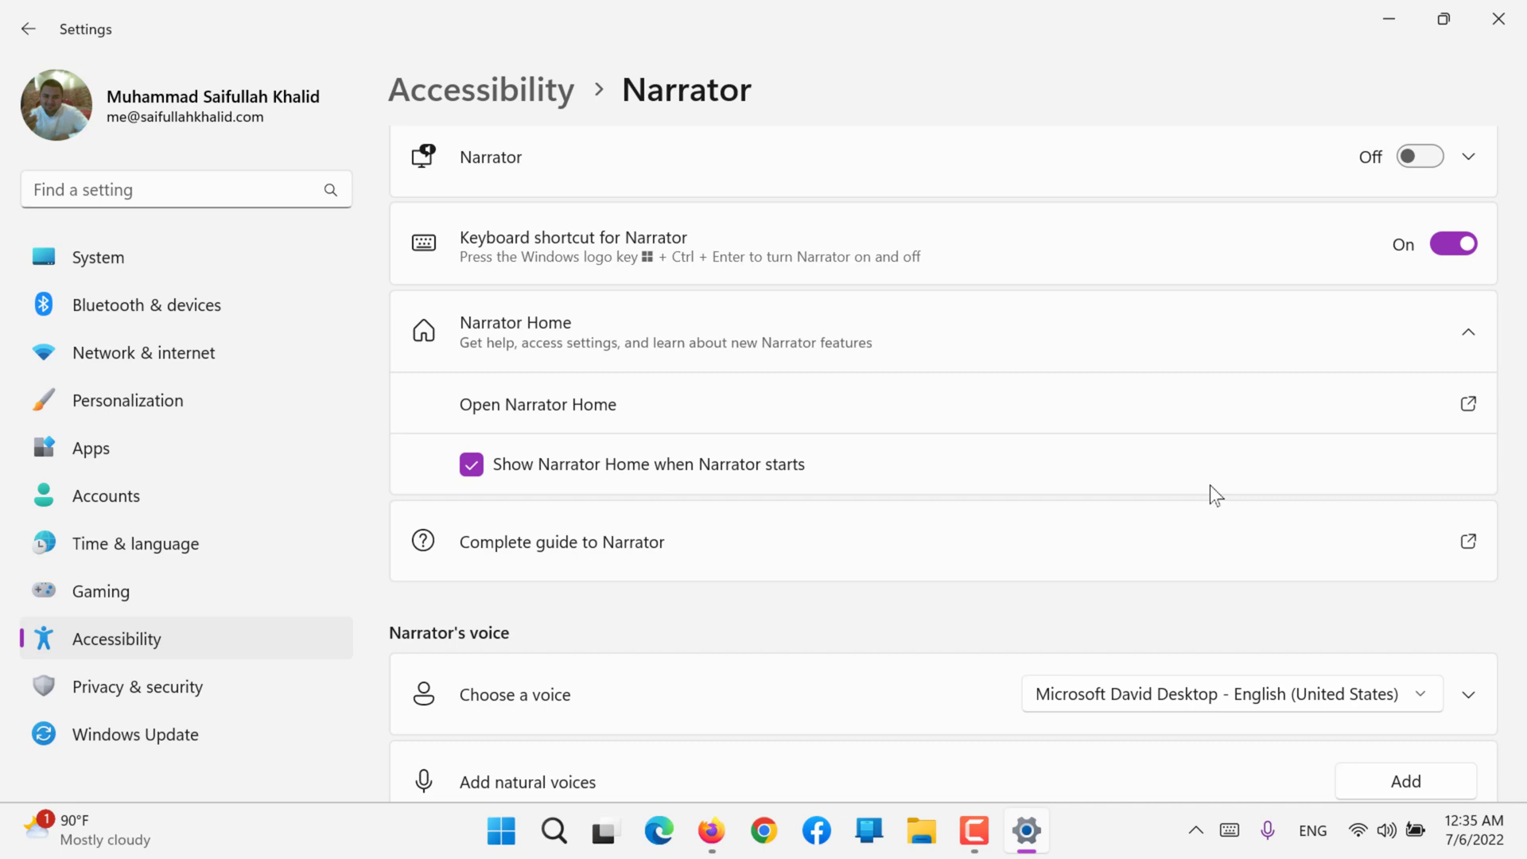
{"action": "left_click", "coordinate": [822, 414]}
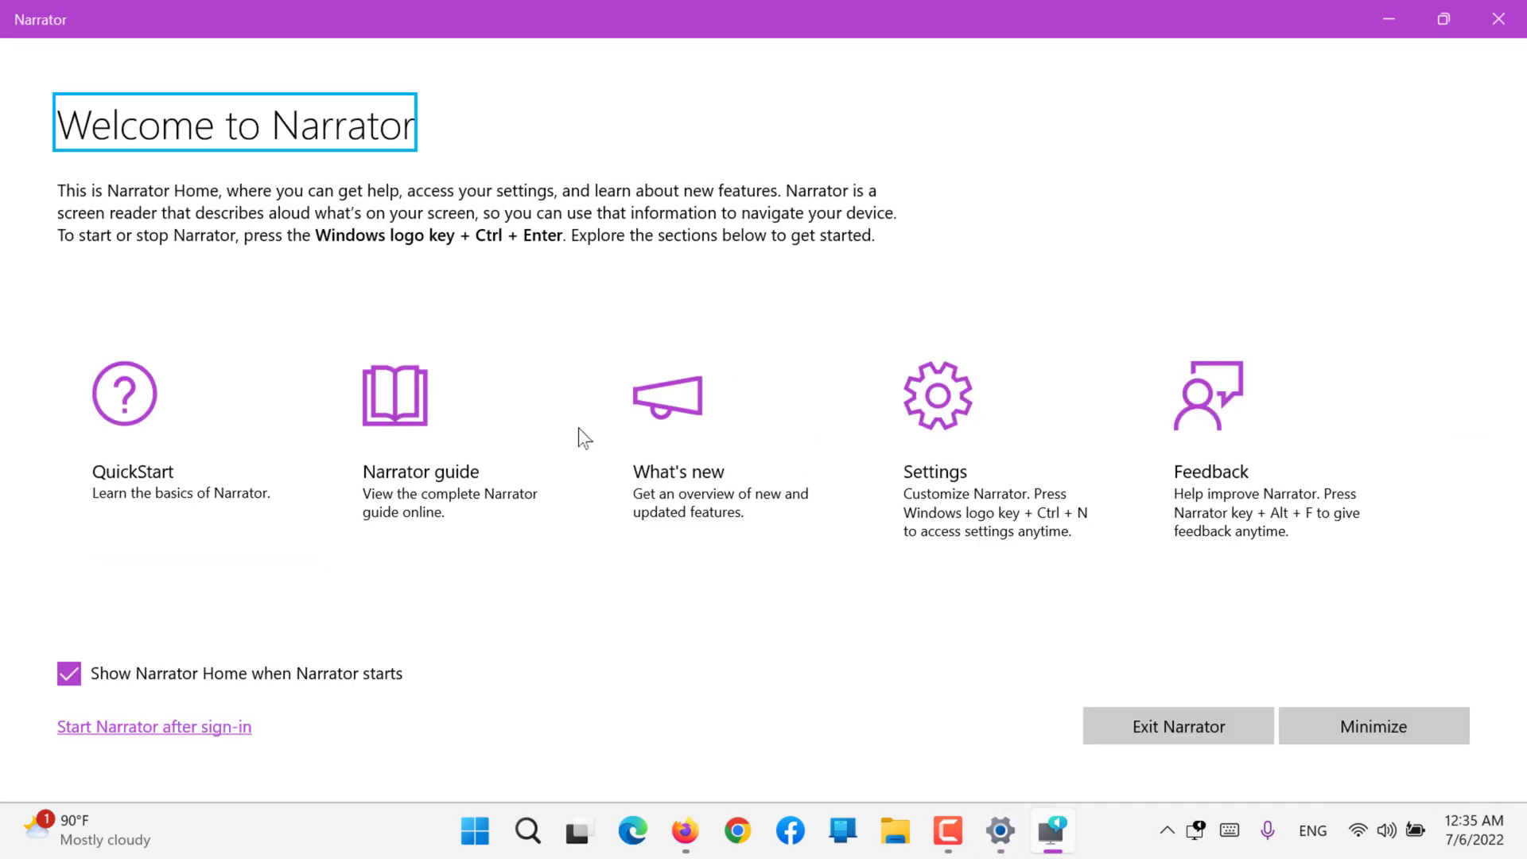
{"action": "left_click", "coordinate": [252, 668]}
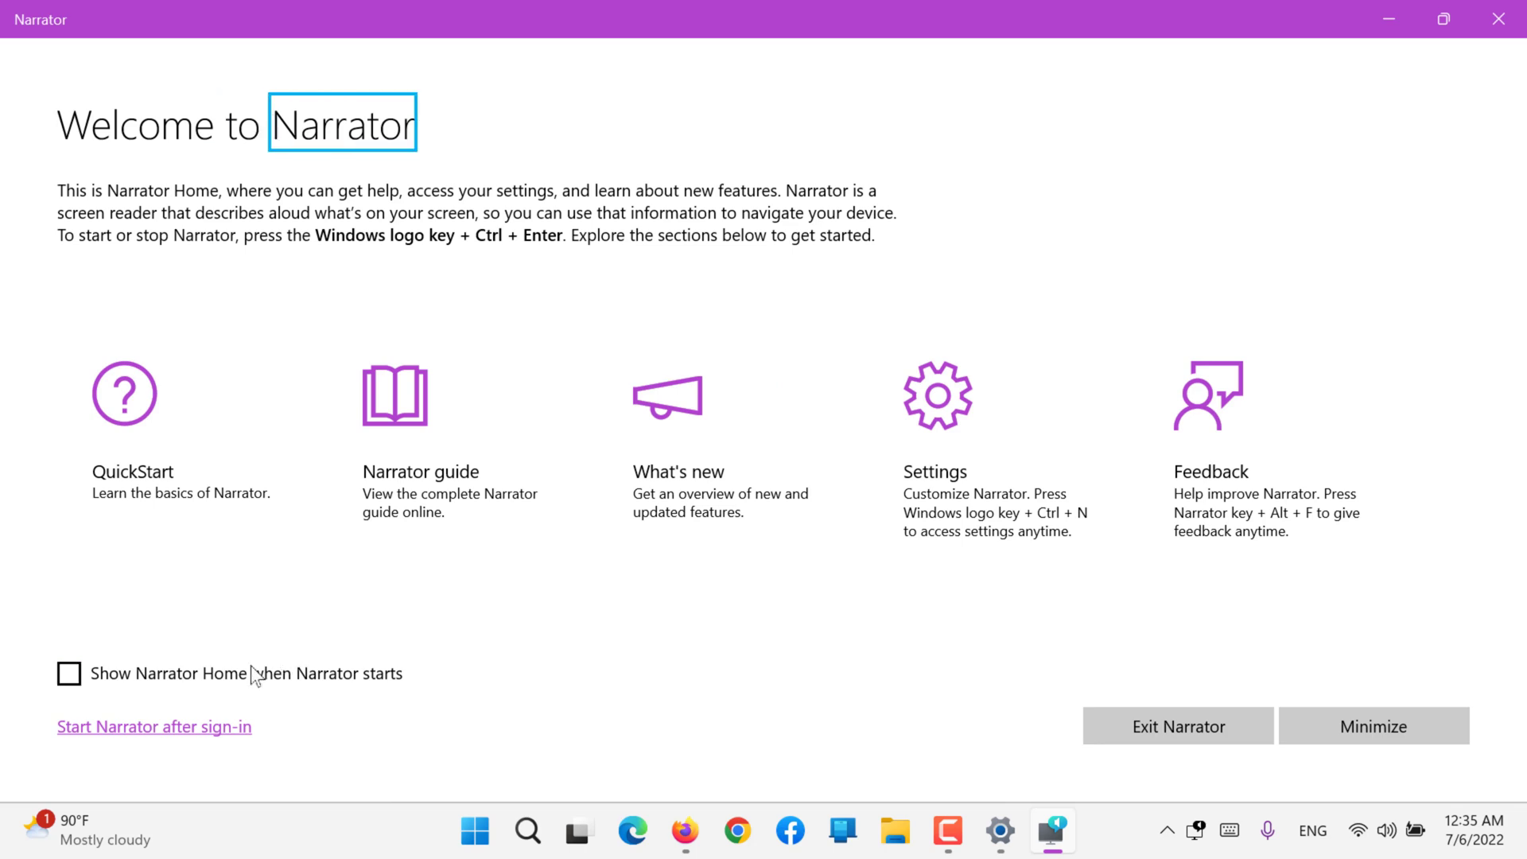
Step: Exit Narrator from Narrator Home and set its voice to Microsoft Naayf - Arabic (Saudi)
{"action": "left_click", "coordinate": [1239, 715]}
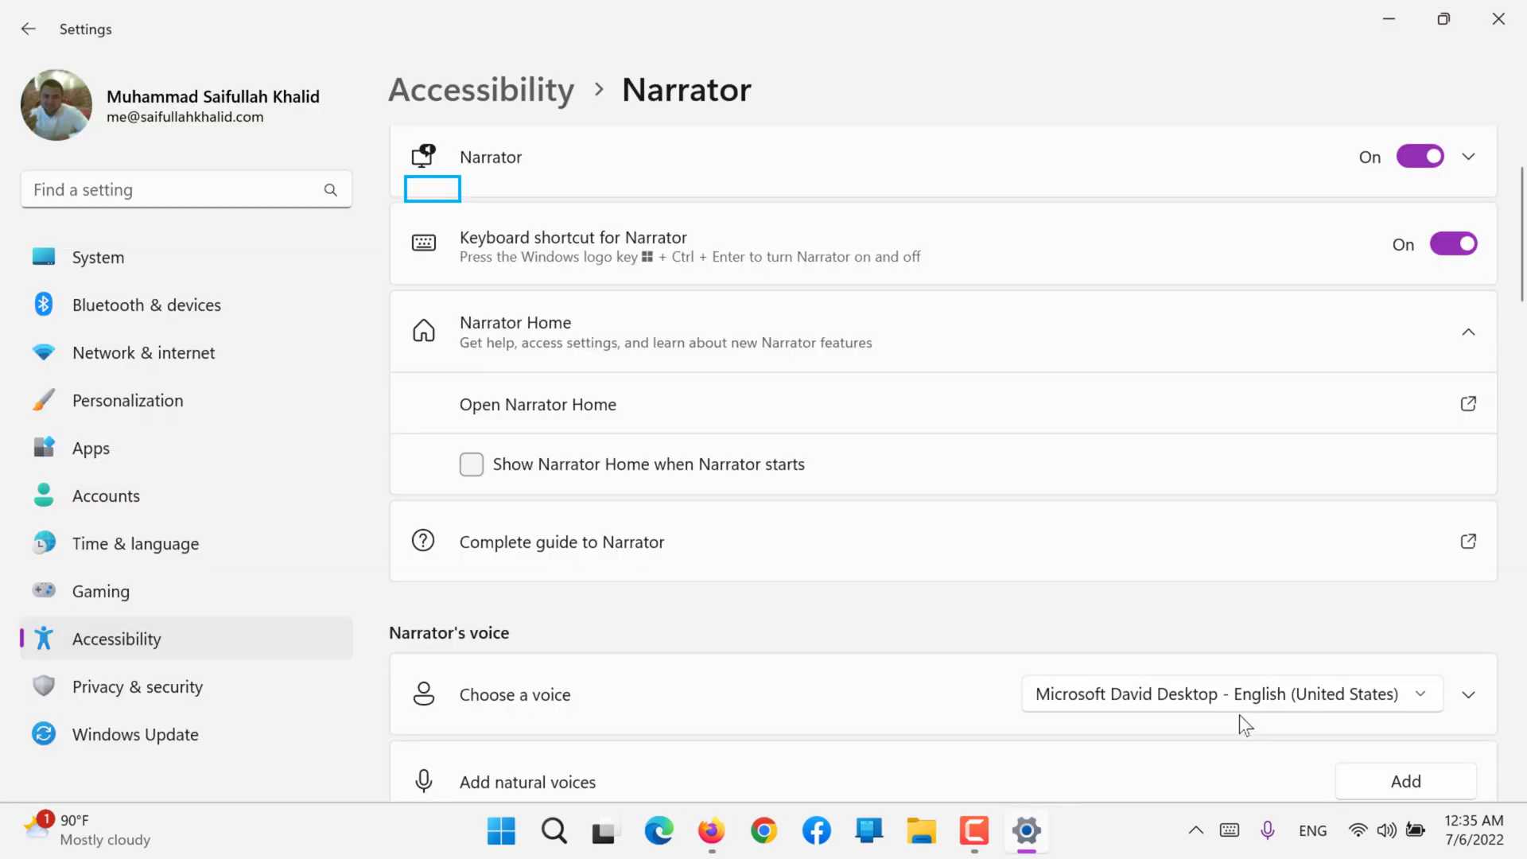
{"action": "scroll", "coordinate": [1239, 714], "scroll_direction": "down", "scroll_amount": 3}
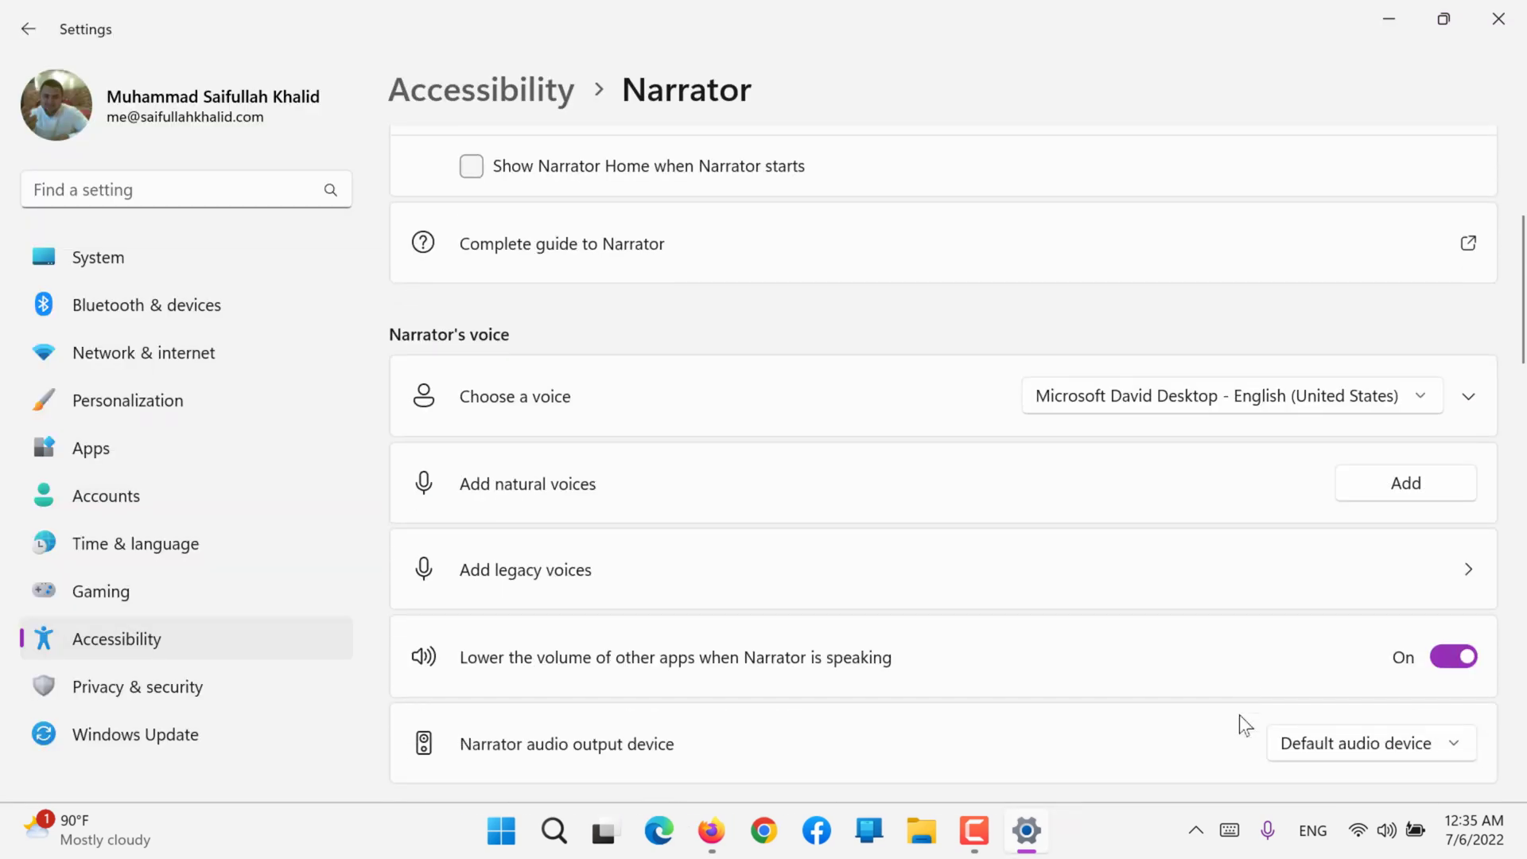
{"action": "left_click", "coordinate": [1106, 414]}
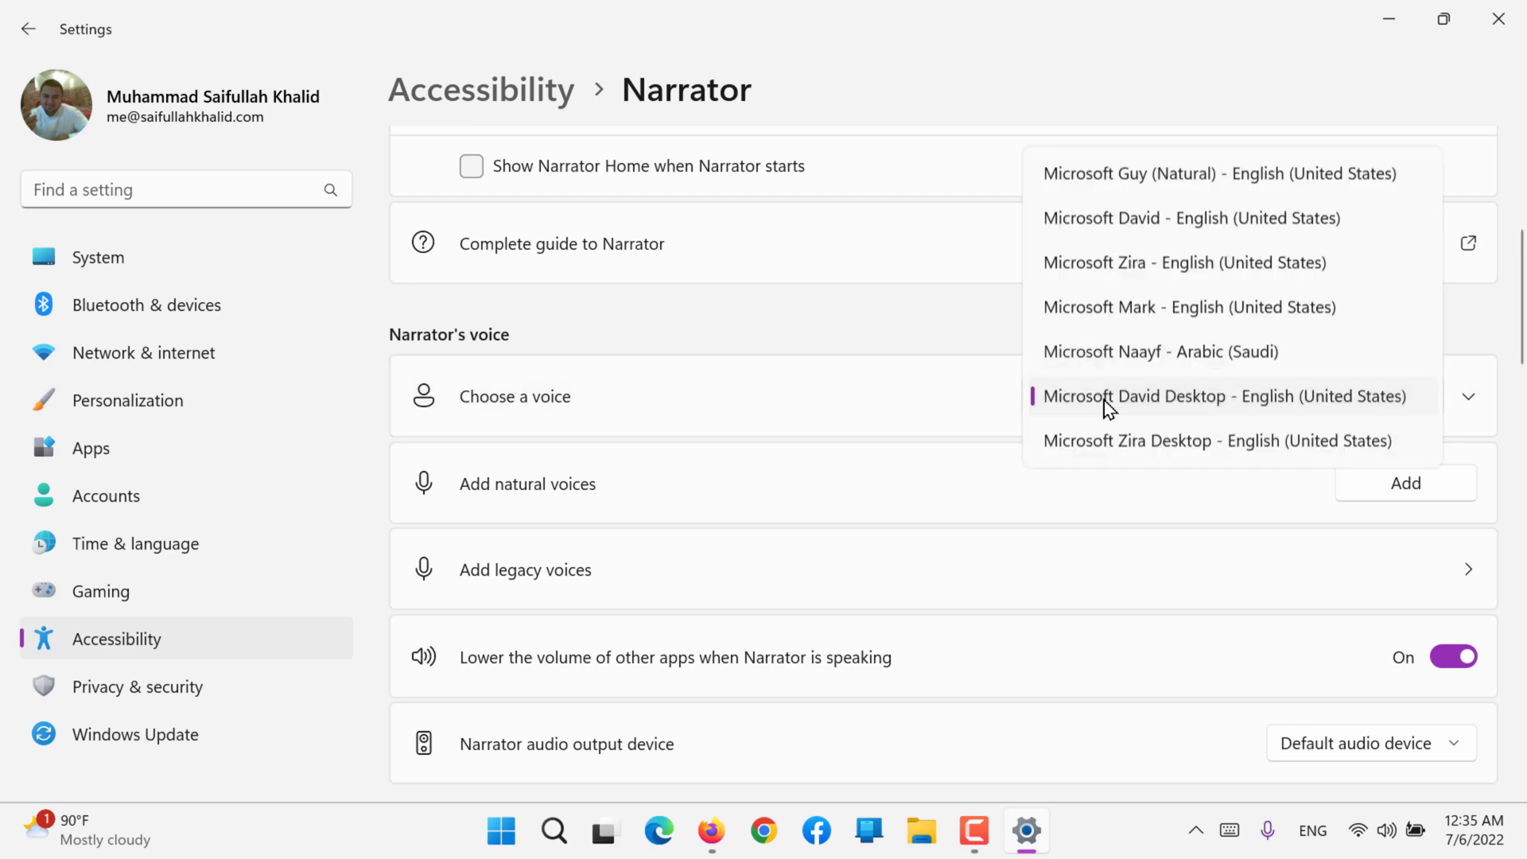
{"action": "left_click", "coordinate": [1129, 359]}
Step: Turn on Narrator in its settings to hear the chosen voice
{"action": "scroll", "coordinate": [1129, 368], "scroll_direction": "up", "scroll_amount": 2}
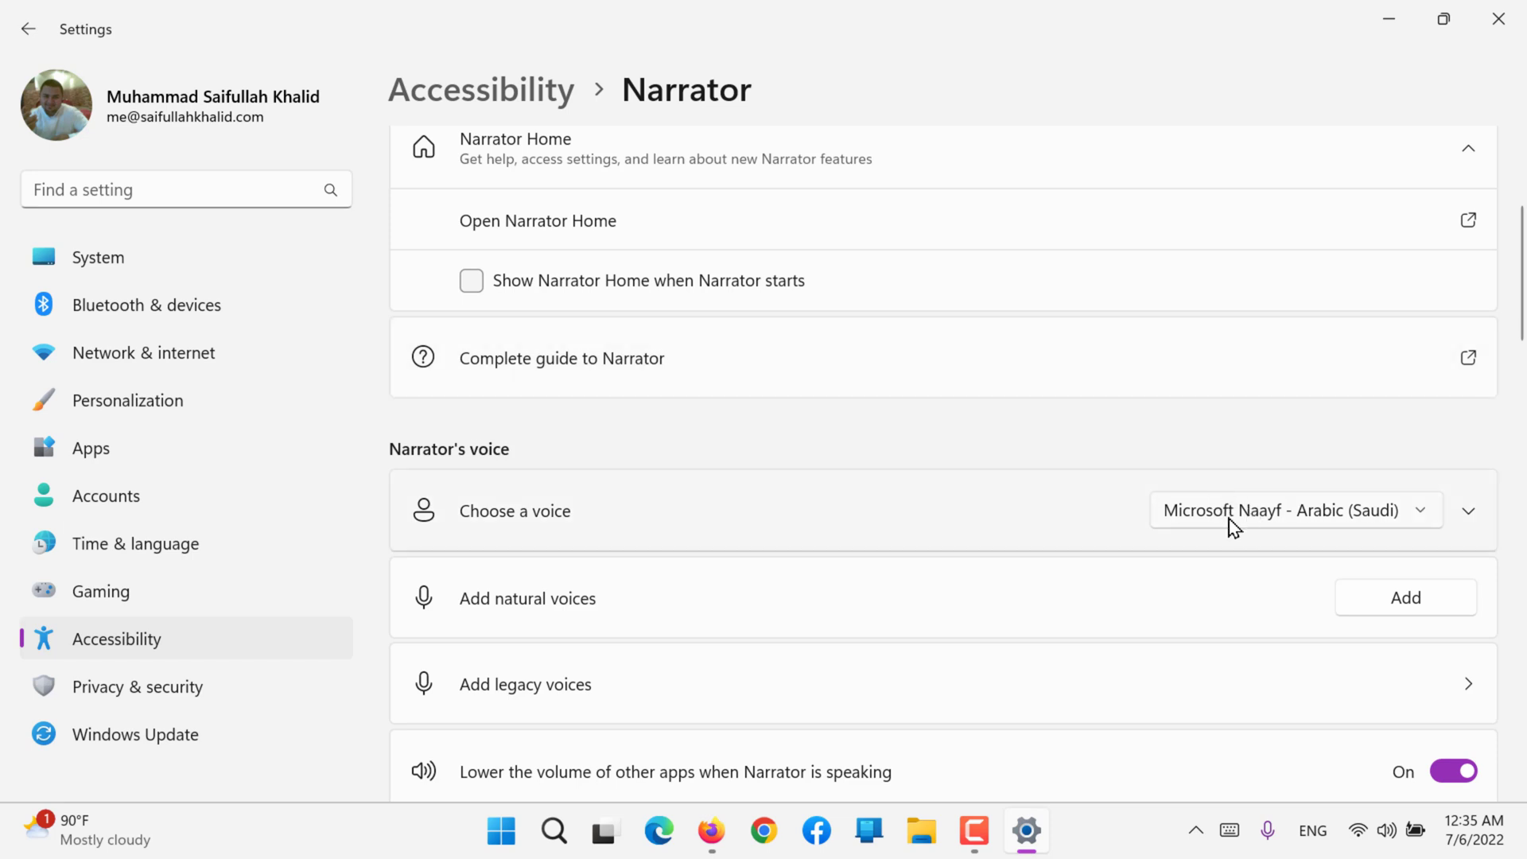
{"action": "scroll", "coordinate": [1227, 527], "scroll_direction": "up", "scroll_amount": 2}
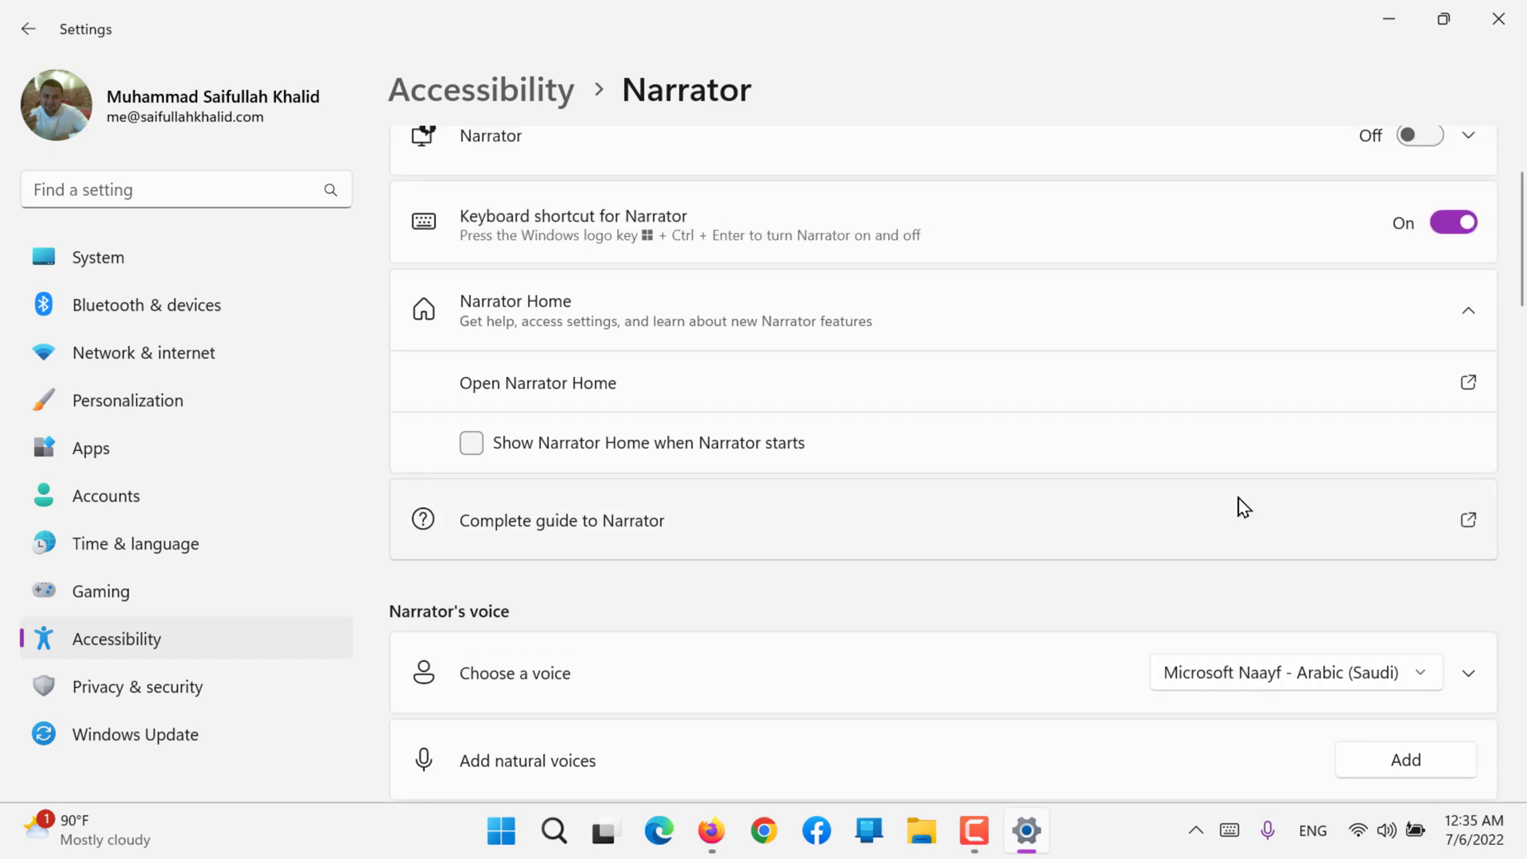
{"action": "left_click", "coordinate": [1436, 139]}
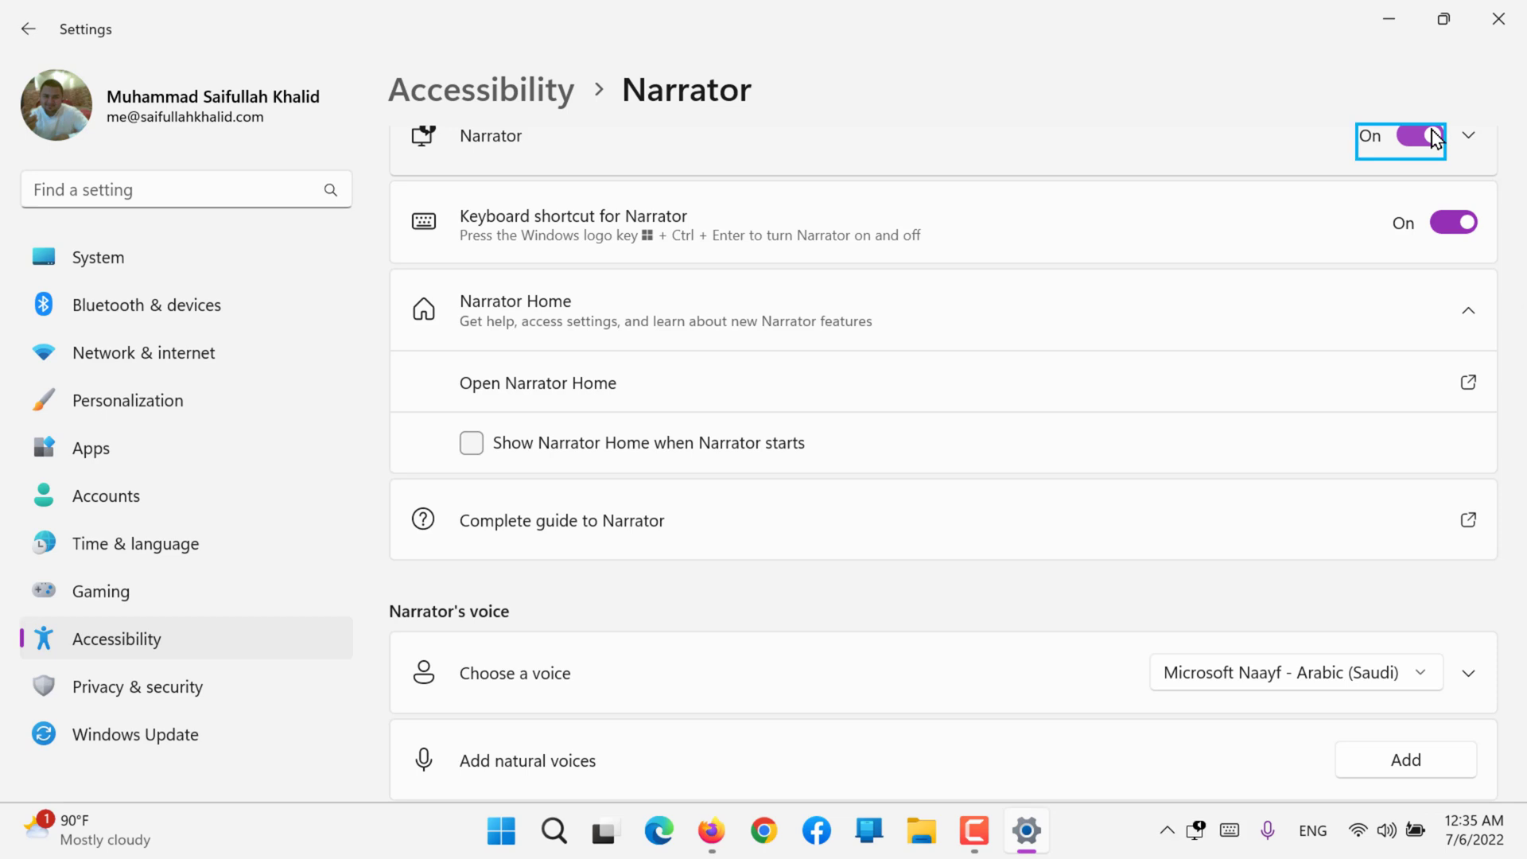
Step: Try the Microsoft Mark, Microsoft David and Microsoft Guy (Natural) English (United States) voices for Narrator in turn
{"action": "scroll", "coordinate": [1281, 253], "scroll_direction": "up", "scroll_amount": 2}
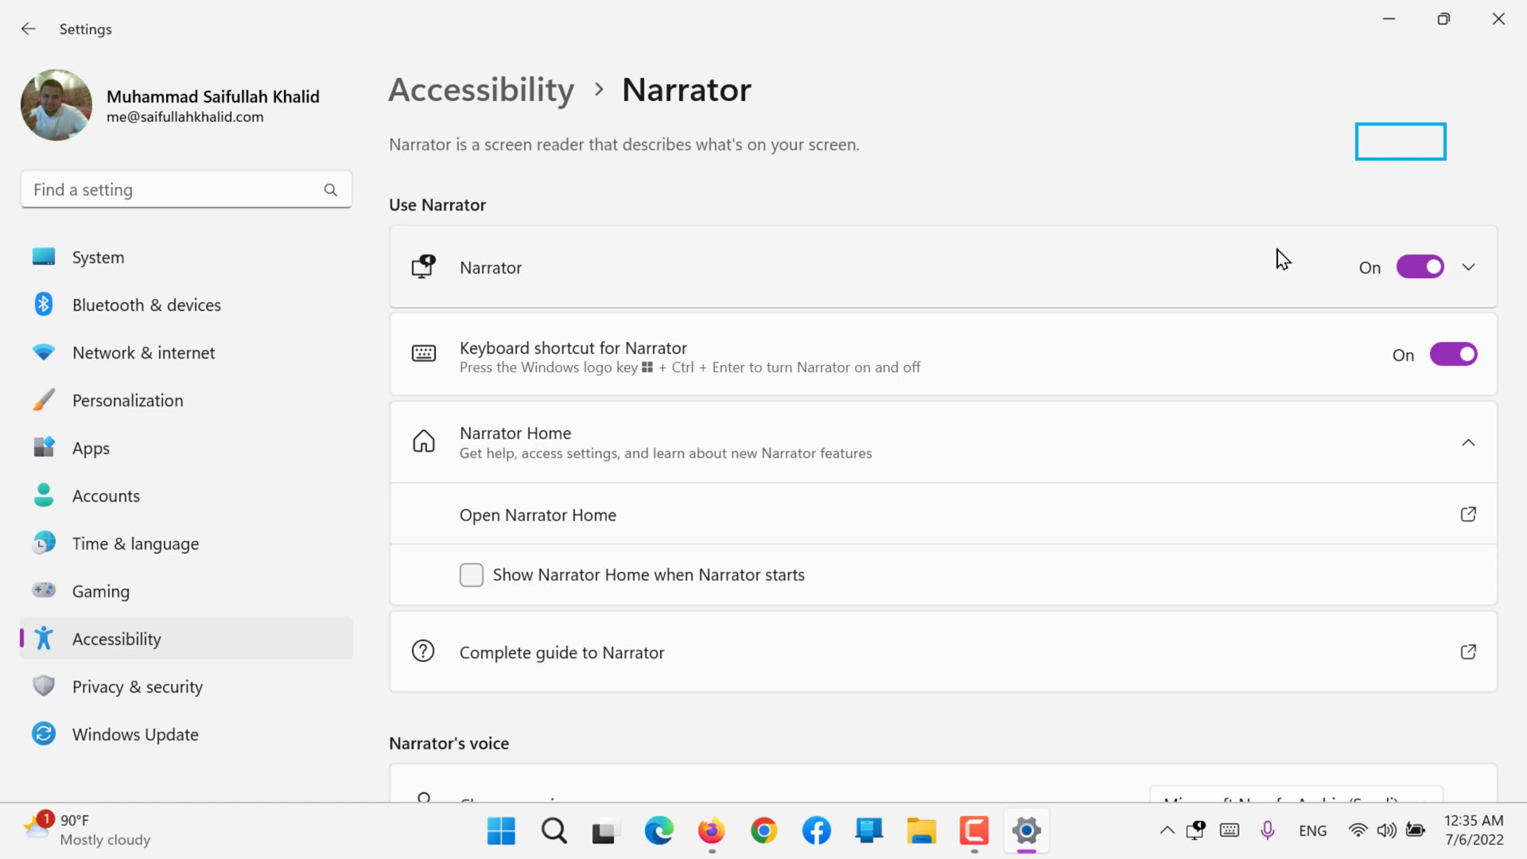
{"action": "scroll", "coordinate": [1282, 258], "scroll_direction": "down", "scroll_amount": 3}
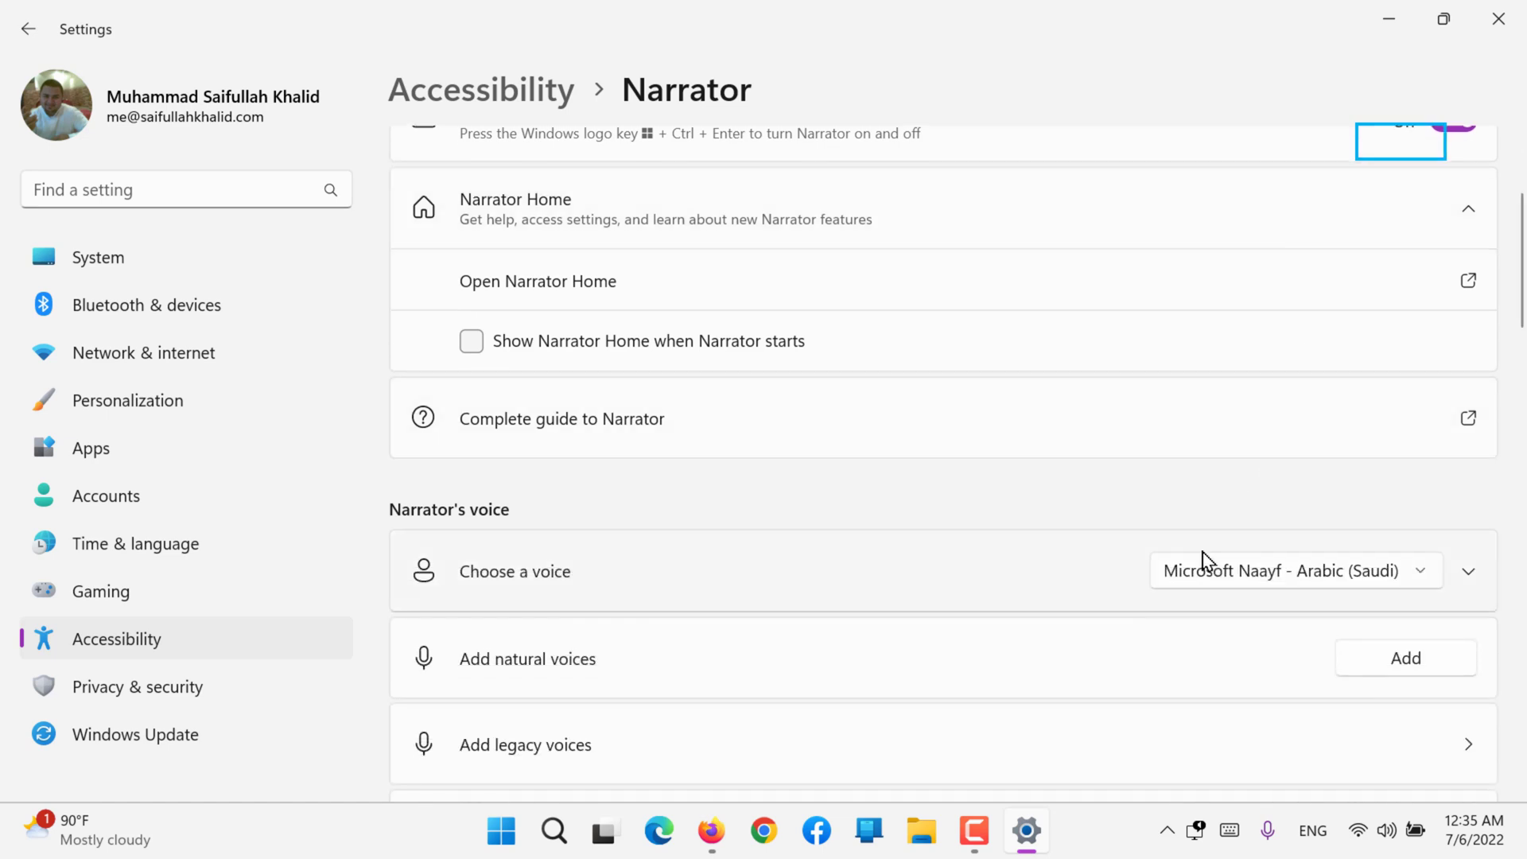
{"action": "left_click", "coordinate": [1201, 571]}
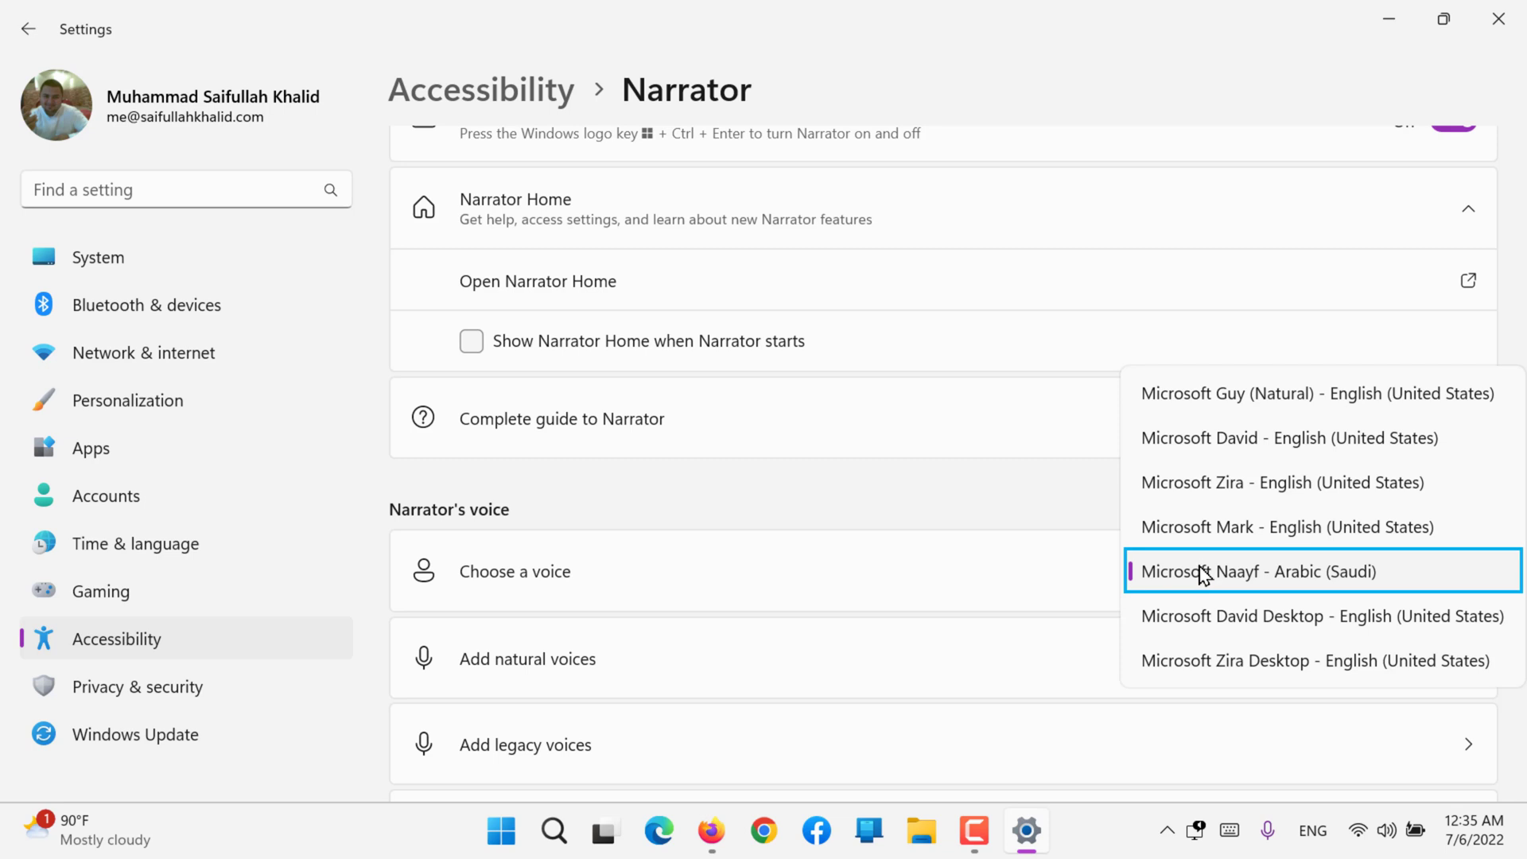
{"action": "left_click", "coordinate": [1220, 528]}
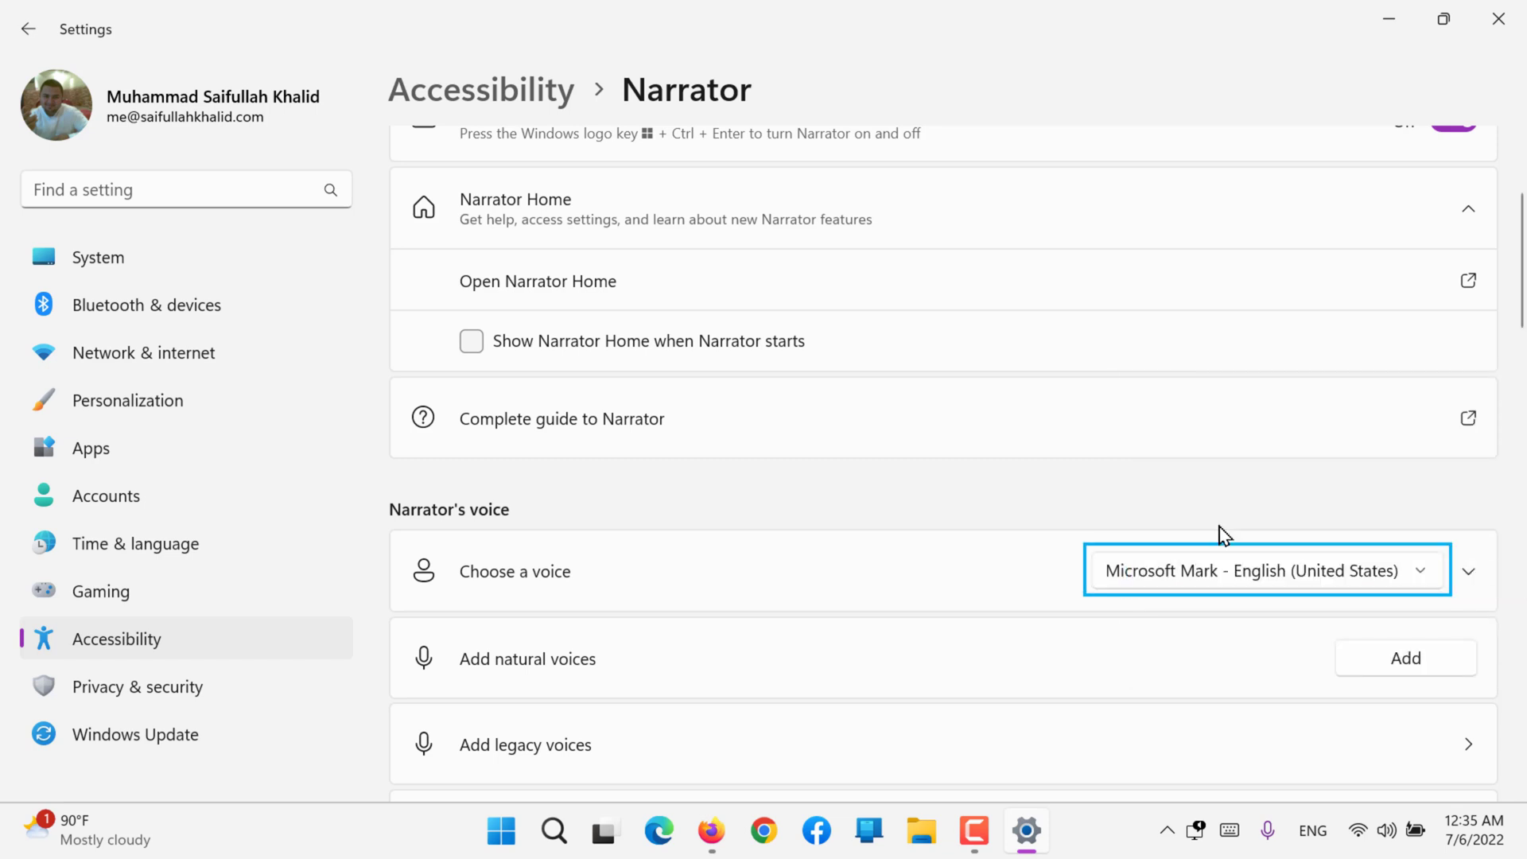
{"action": "left_click", "coordinate": [1192, 570]}
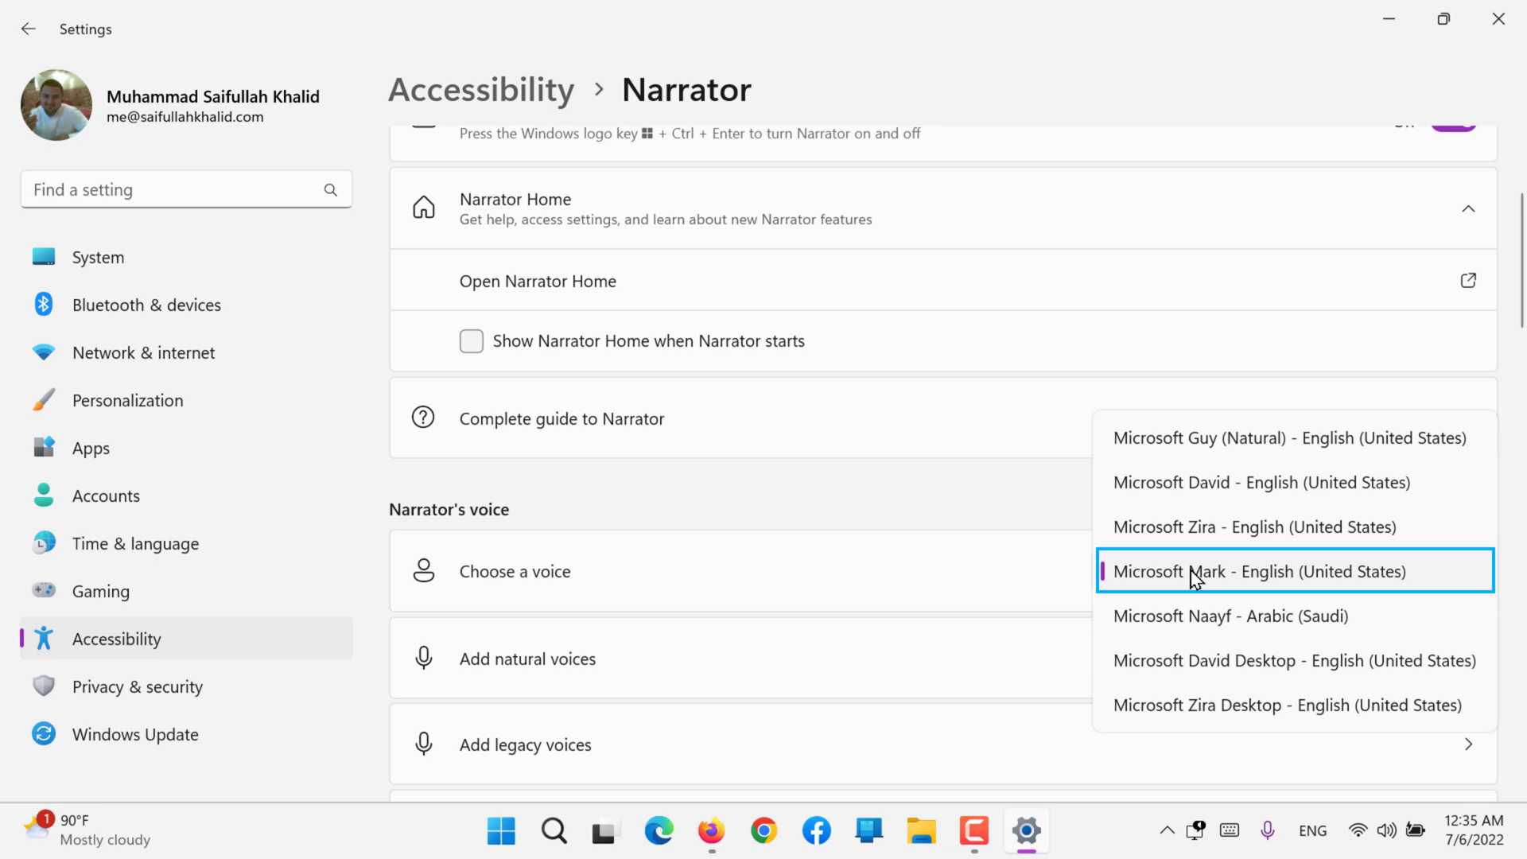
{"action": "left_click", "coordinate": [1209, 497]}
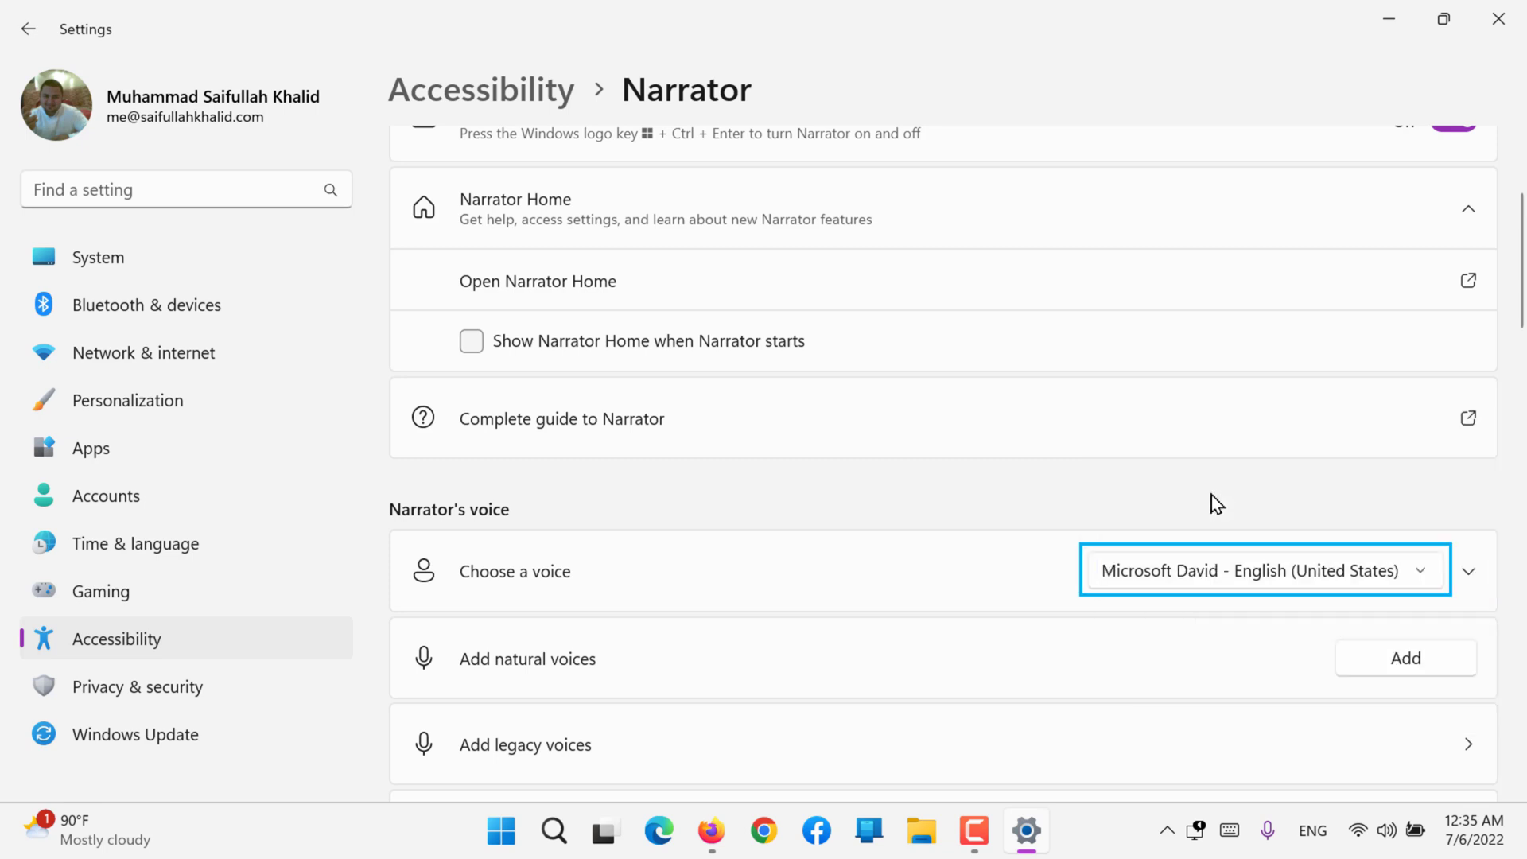
{"action": "left_click", "coordinate": [1182, 576]}
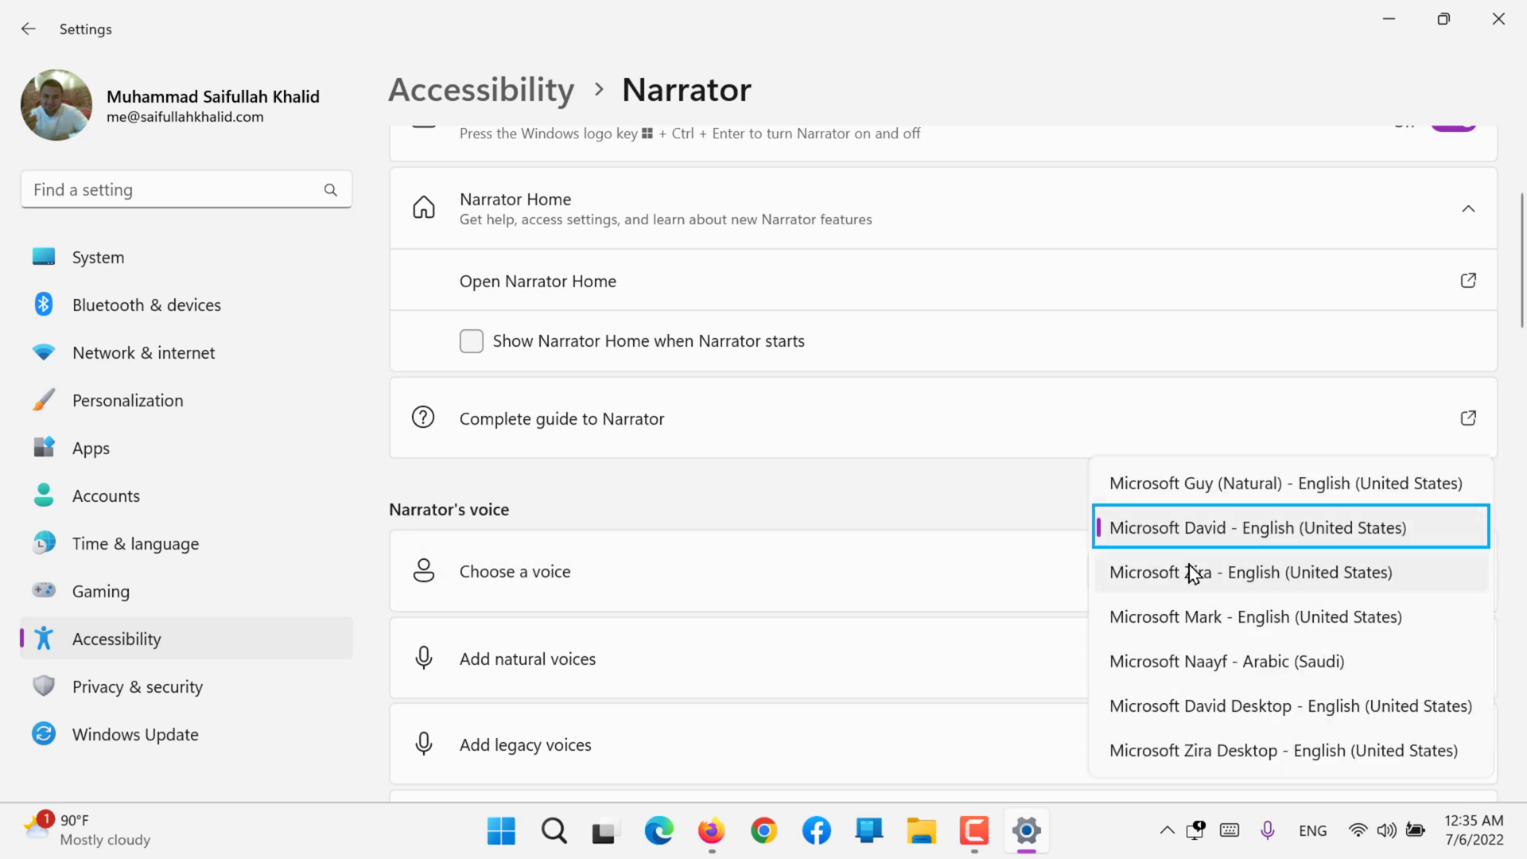
{"action": "left_click", "coordinate": [1225, 499]}
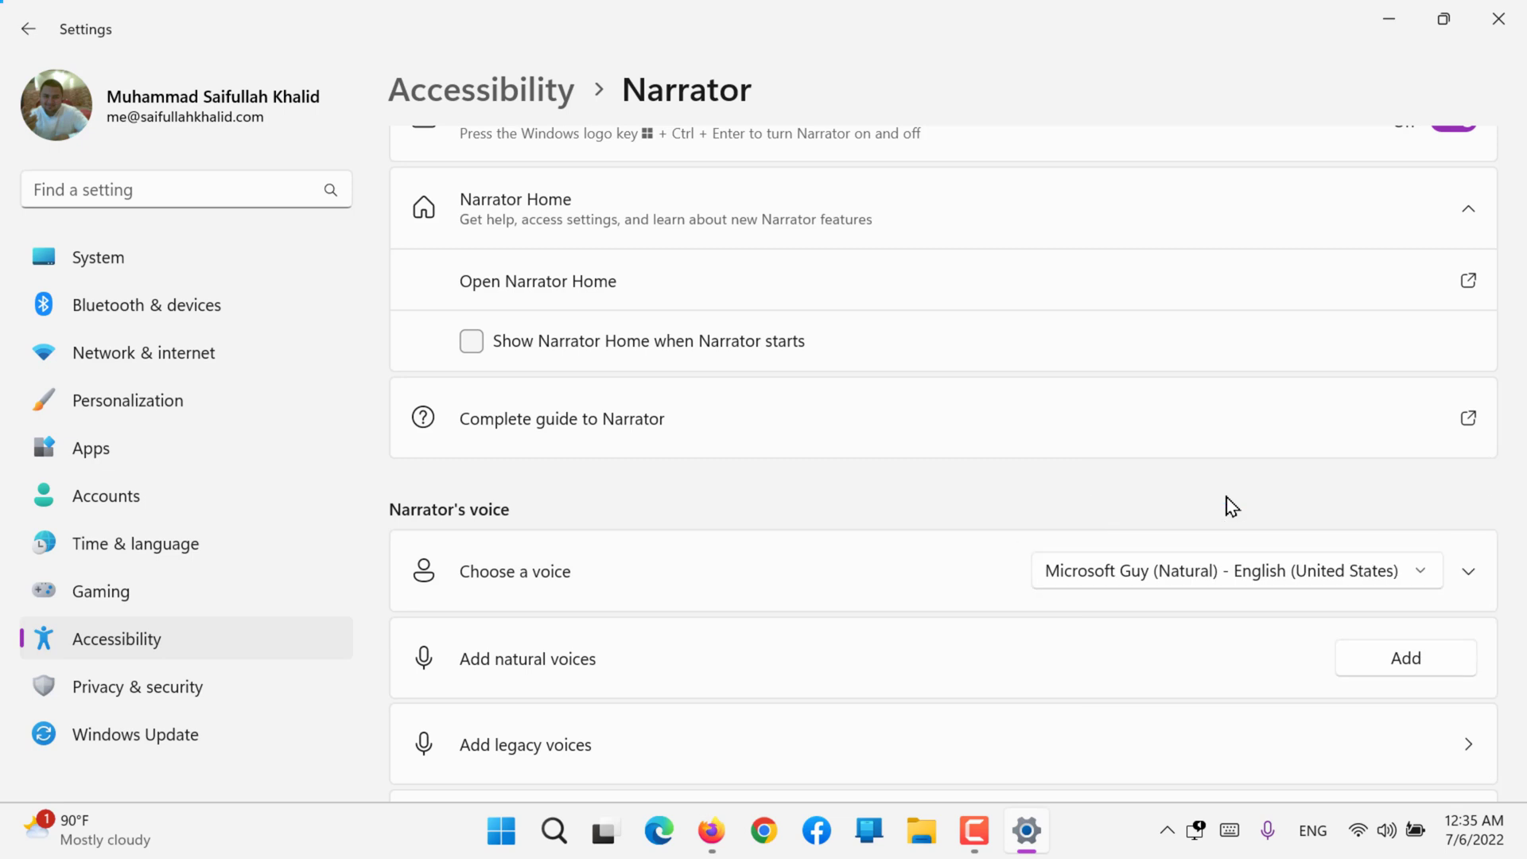
Step: Set the Narrator voice to Microsoft Zira Desktop - English (United States), and turn Narrator off
{"action": "scroll", "coordinate": [1231, 506], "scroll_direction": "down", "scroll_amount": 3}
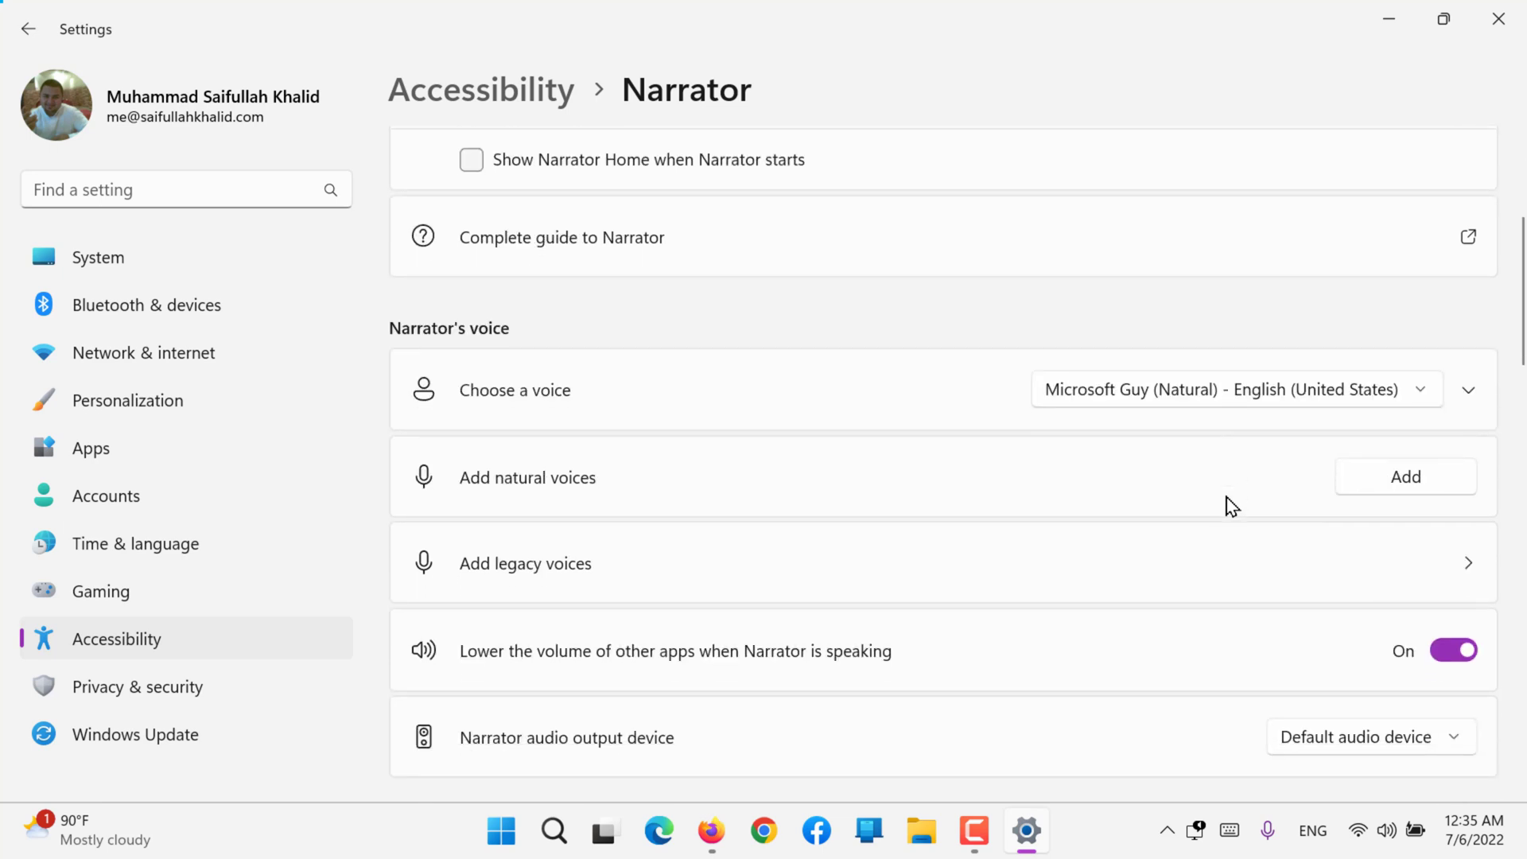
{"action": "scroll", "coordinate": [1231, 506], "scroll_direction": "up", "scroll_amount": 5}
{"action": "scroll", "coordinate": [1231, 505], "scroll_direction": "down", "scroll_amount": 4}
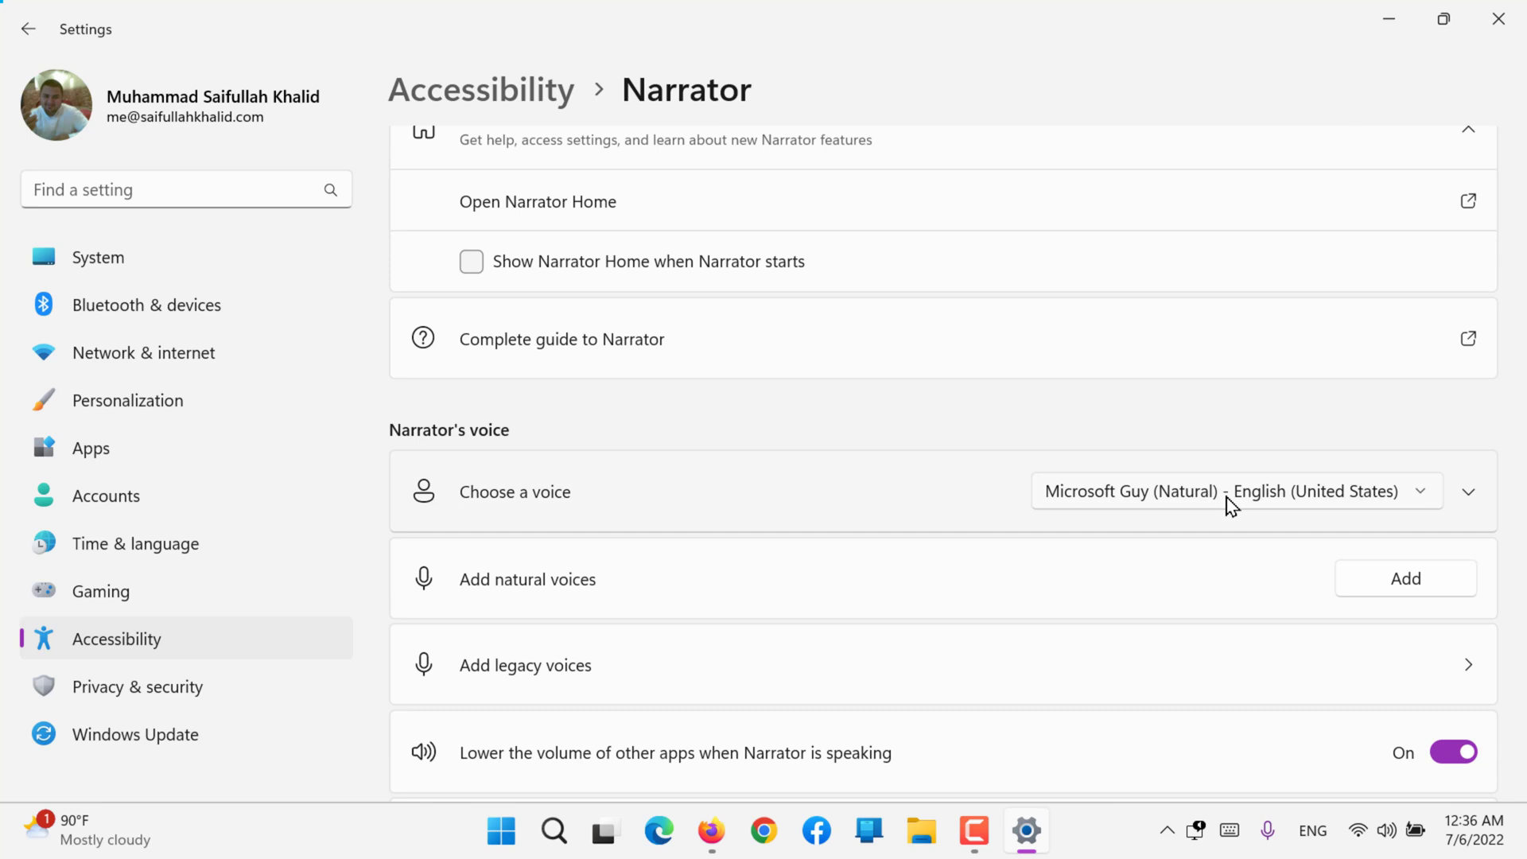
{"action": "left_click", "coordinate": [1231, 506]}
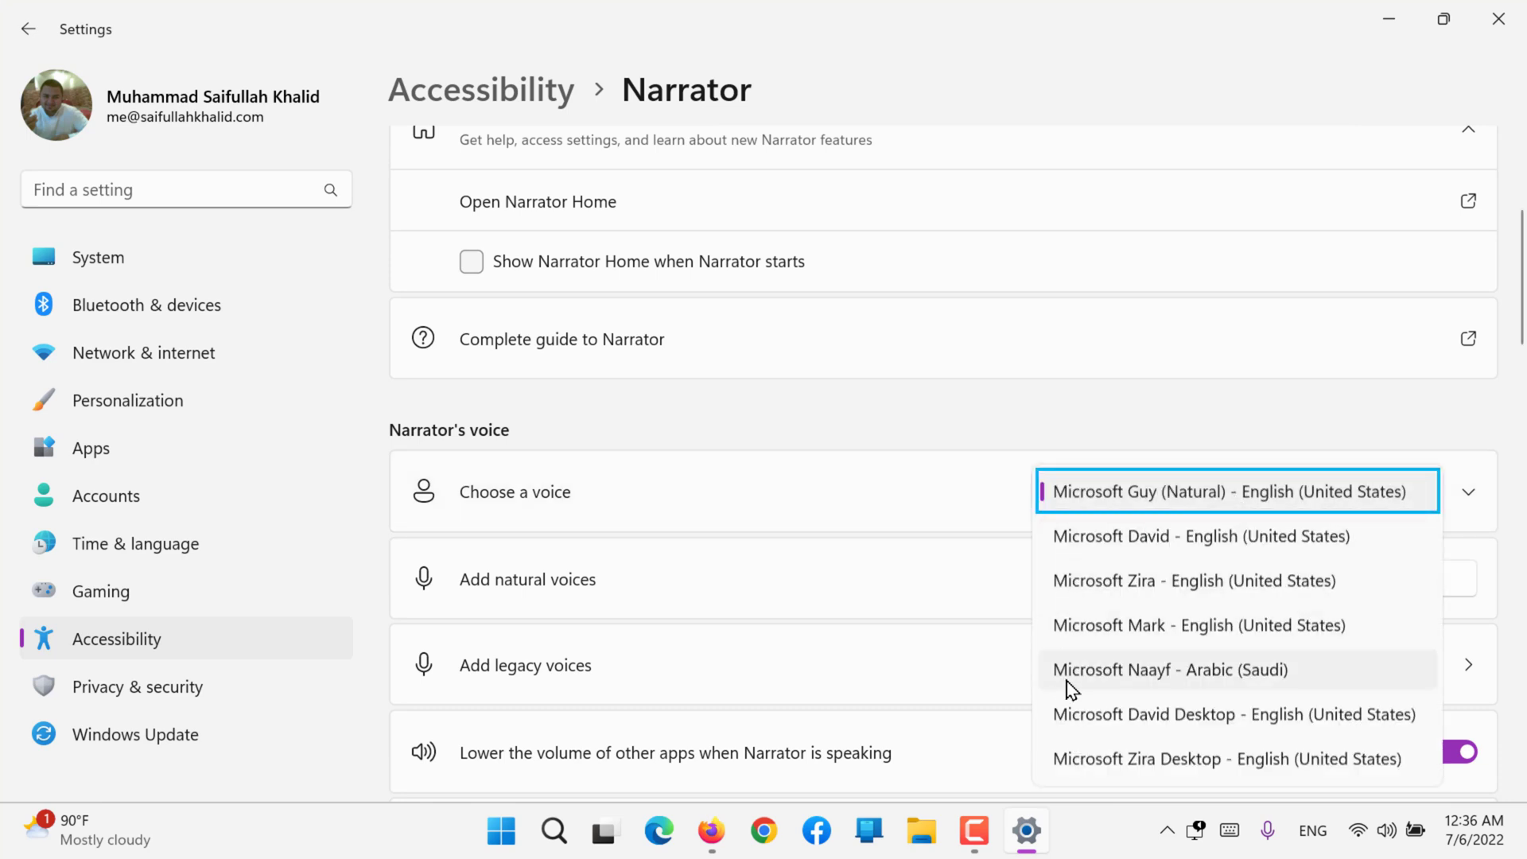
{"action": "left_click", "coordinate": [1094, 760]}
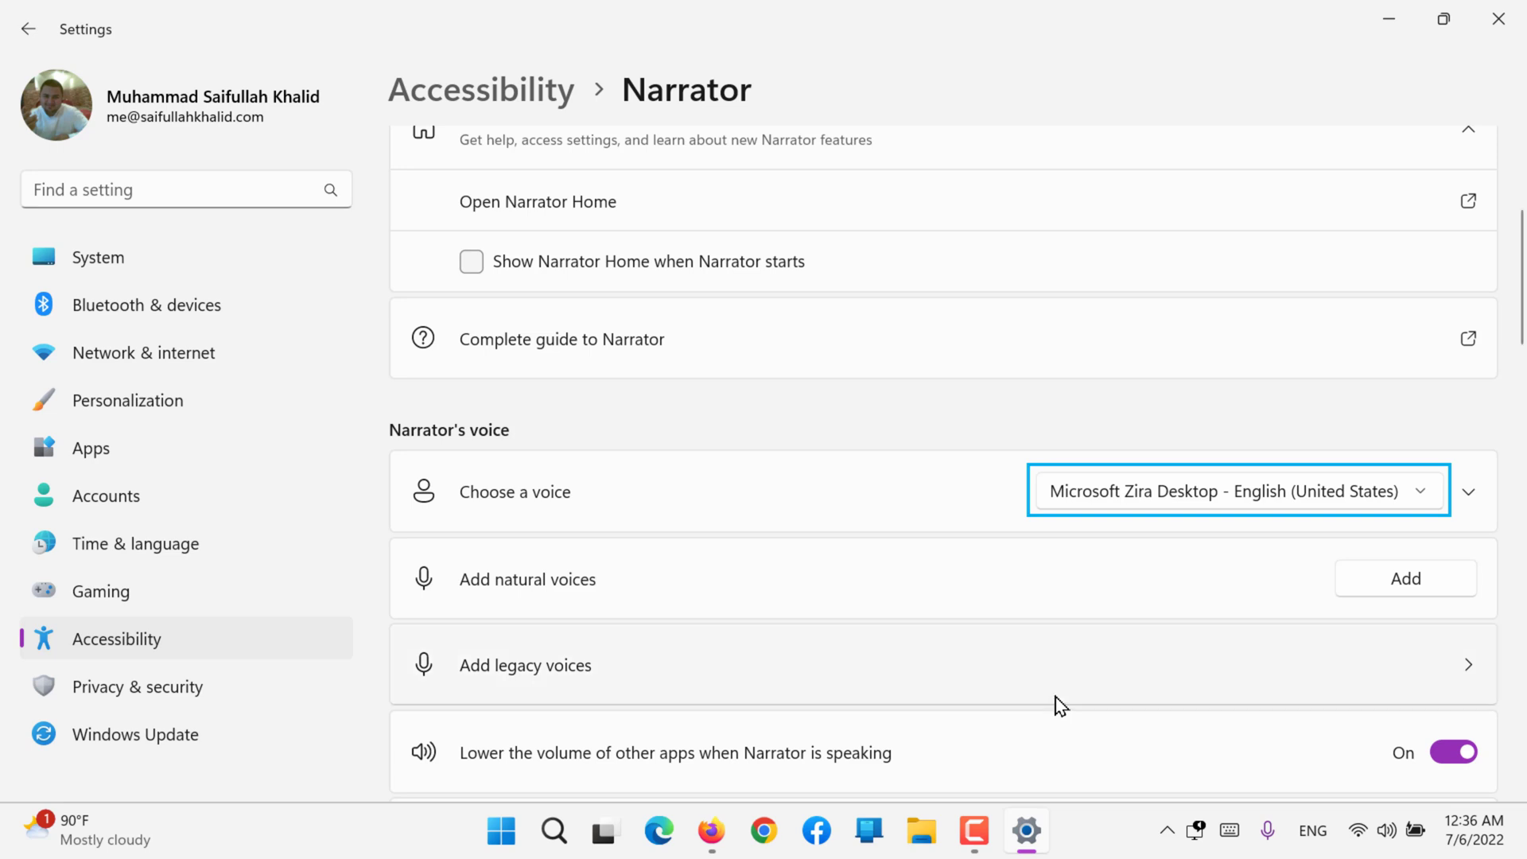
{"action": "left_click", "coordinate": [1021, 391]}
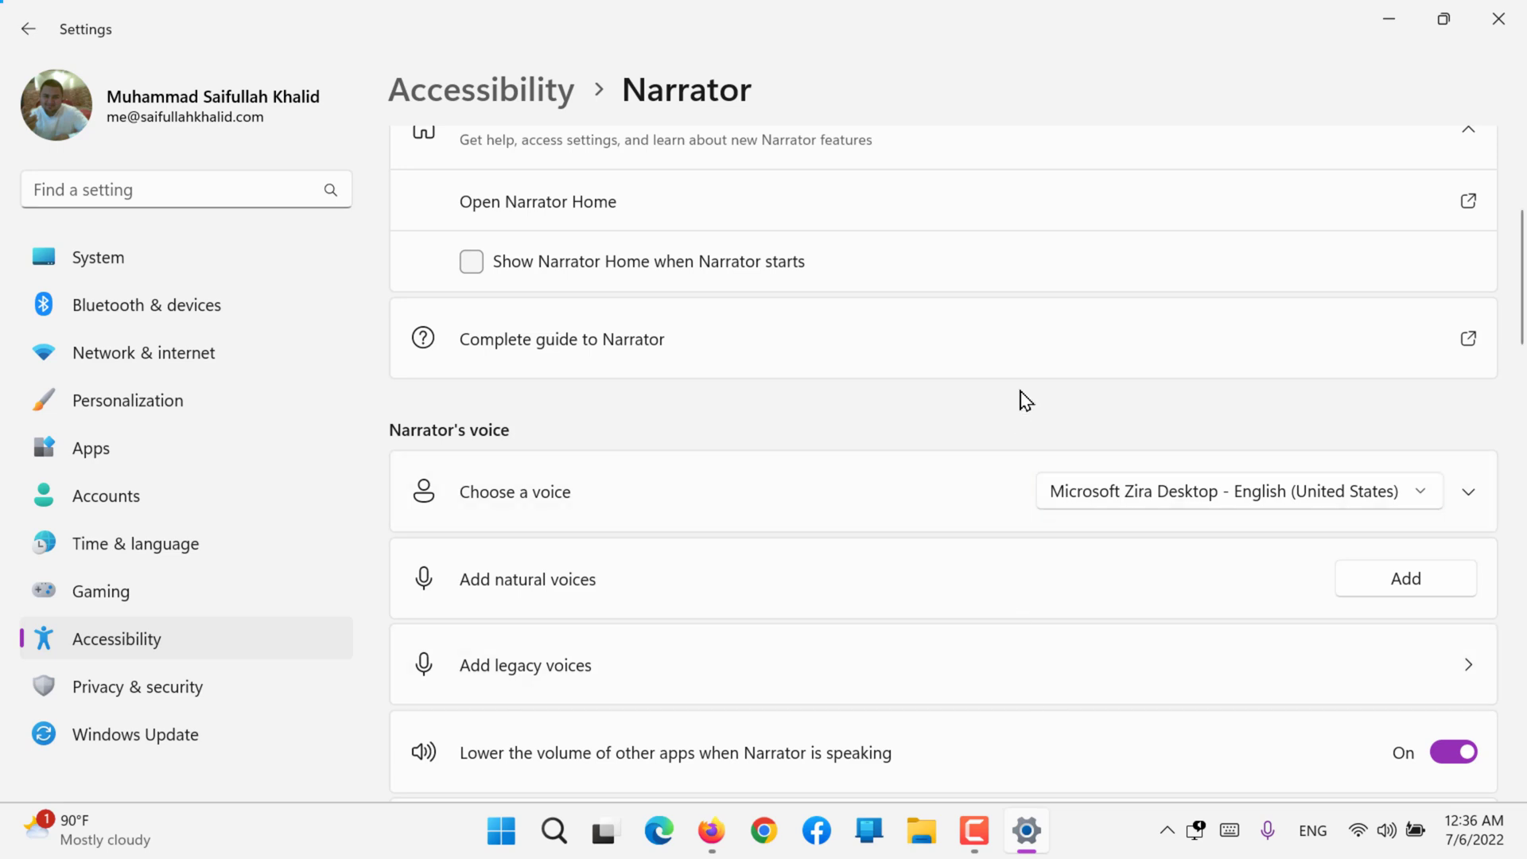
{"action": "scroll", "coordinate": [1025, 400], "scroll_direction": "up", "scroll_amount": 3}
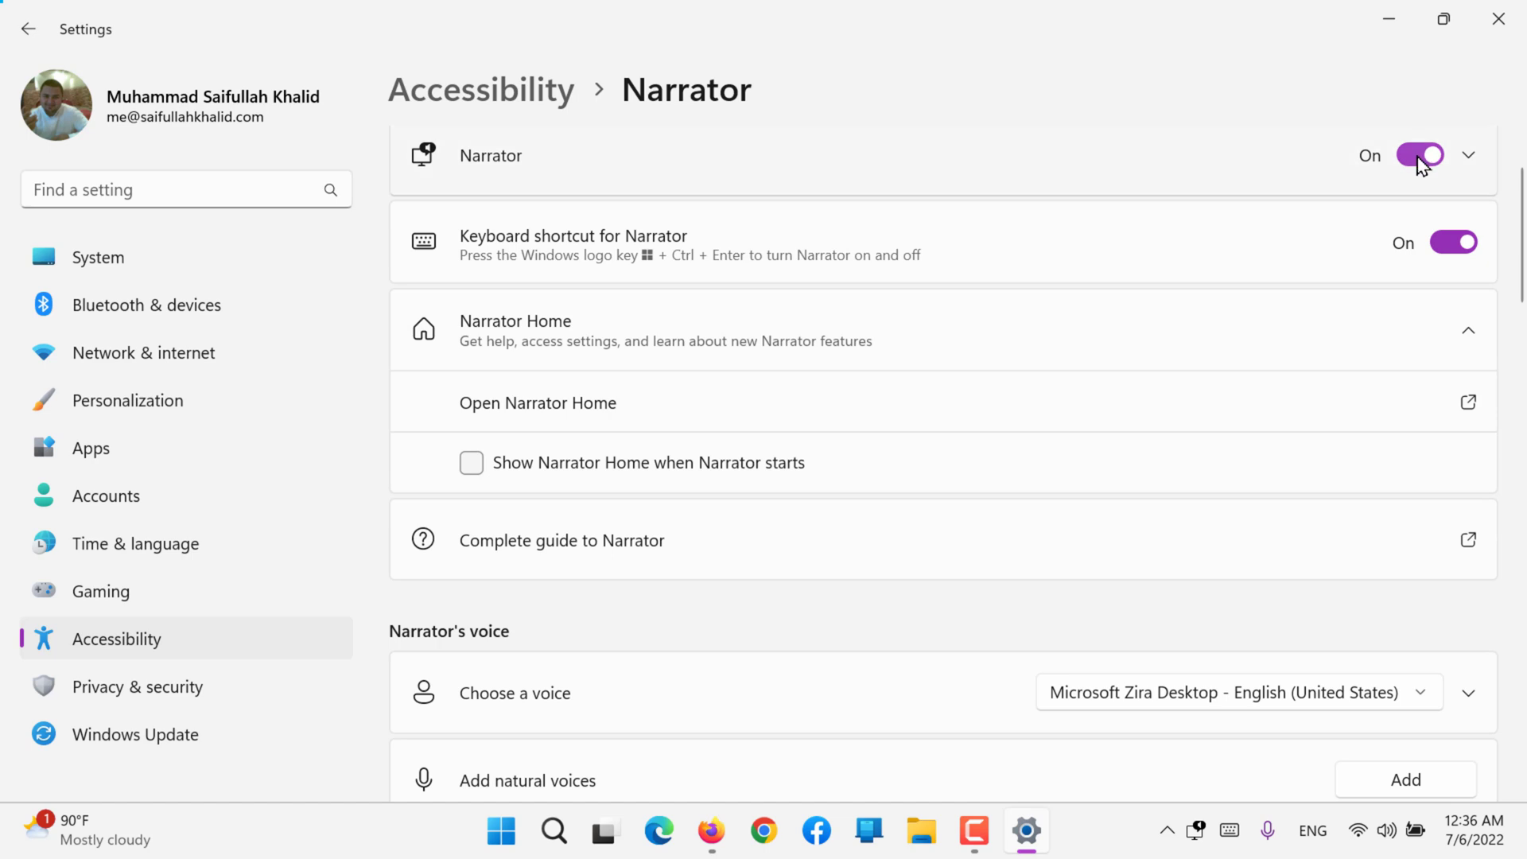
{"action": "left_click", "coordinate": [1420, 156]}
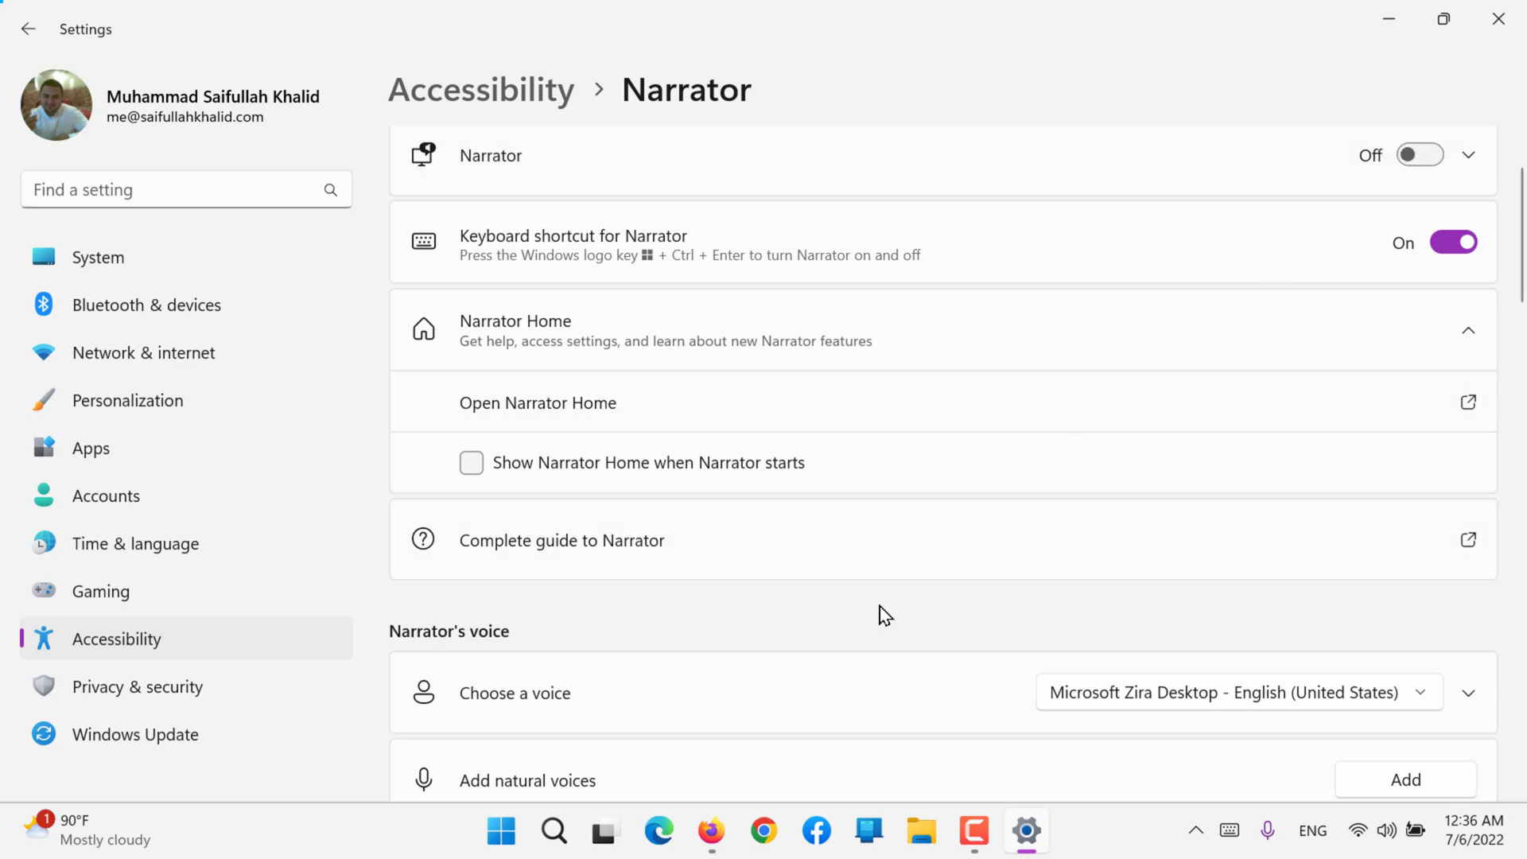
Step: Preview the Microsoft Aria (Natural) voice among the natural voices to add, and cancel without installing it
{"action": "scroll", "coordinate": [885, 615], "scroll_direction": "down", "scroll_amount": 3}
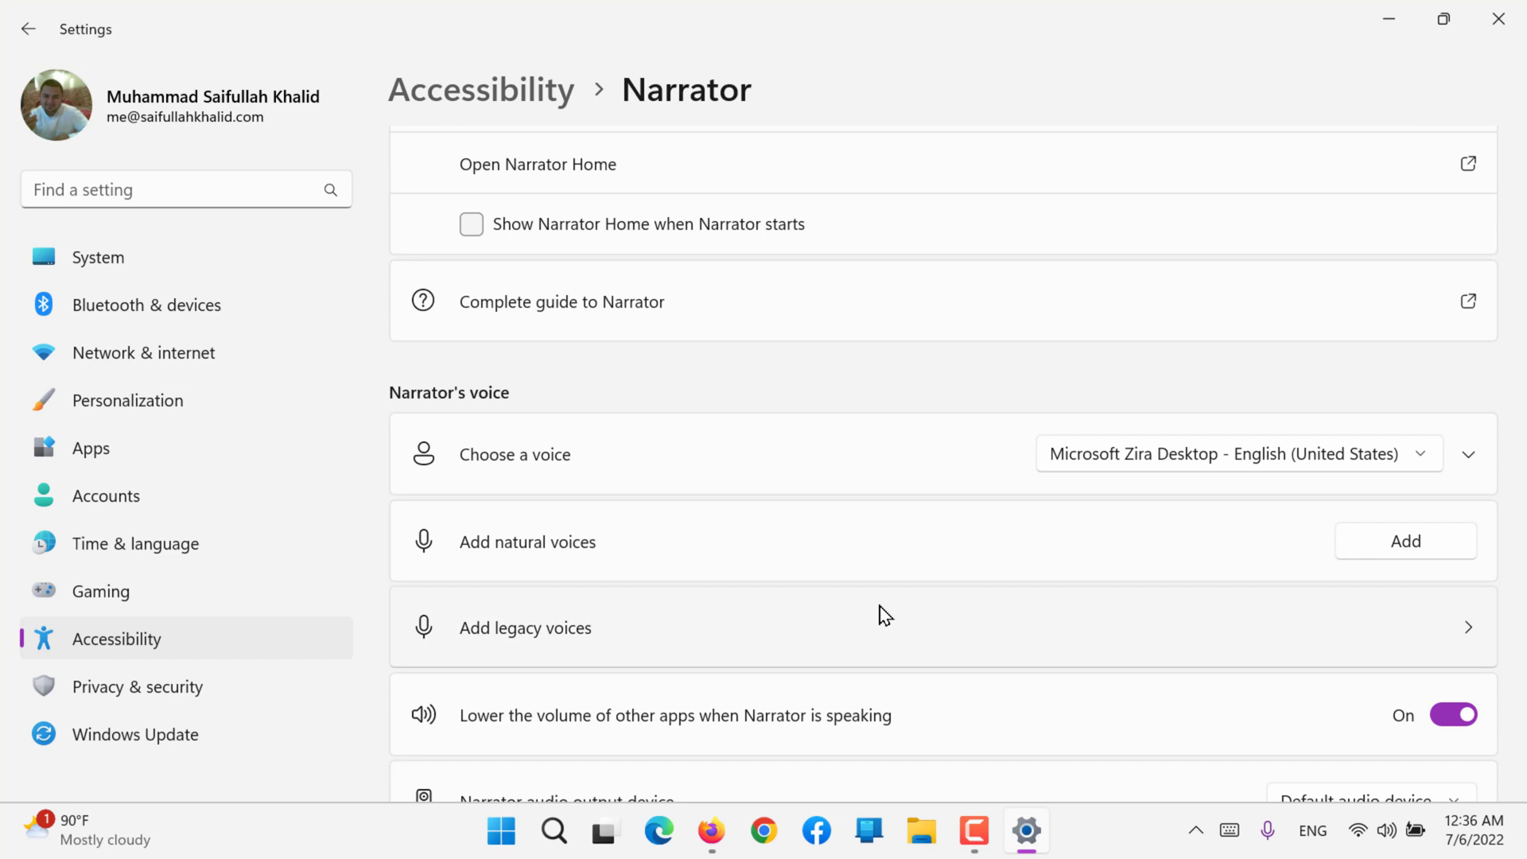
{"action": "scroll", "coordinate": [883, 615], "scroll_direction": "down", "scroll_amount": 3}
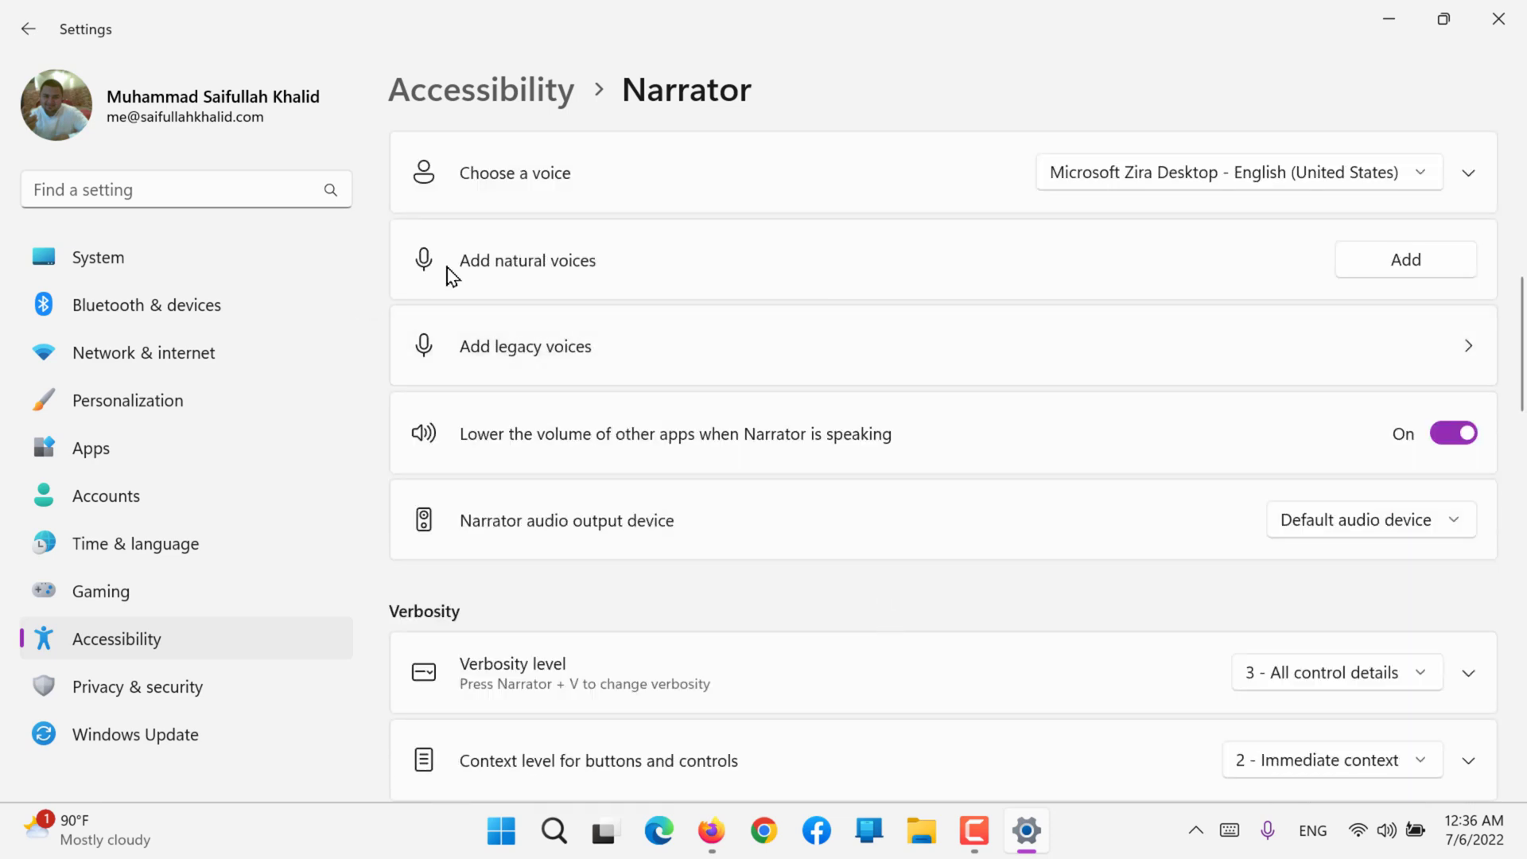
{"action": "left_click", "coordinate": [1429, 270]}
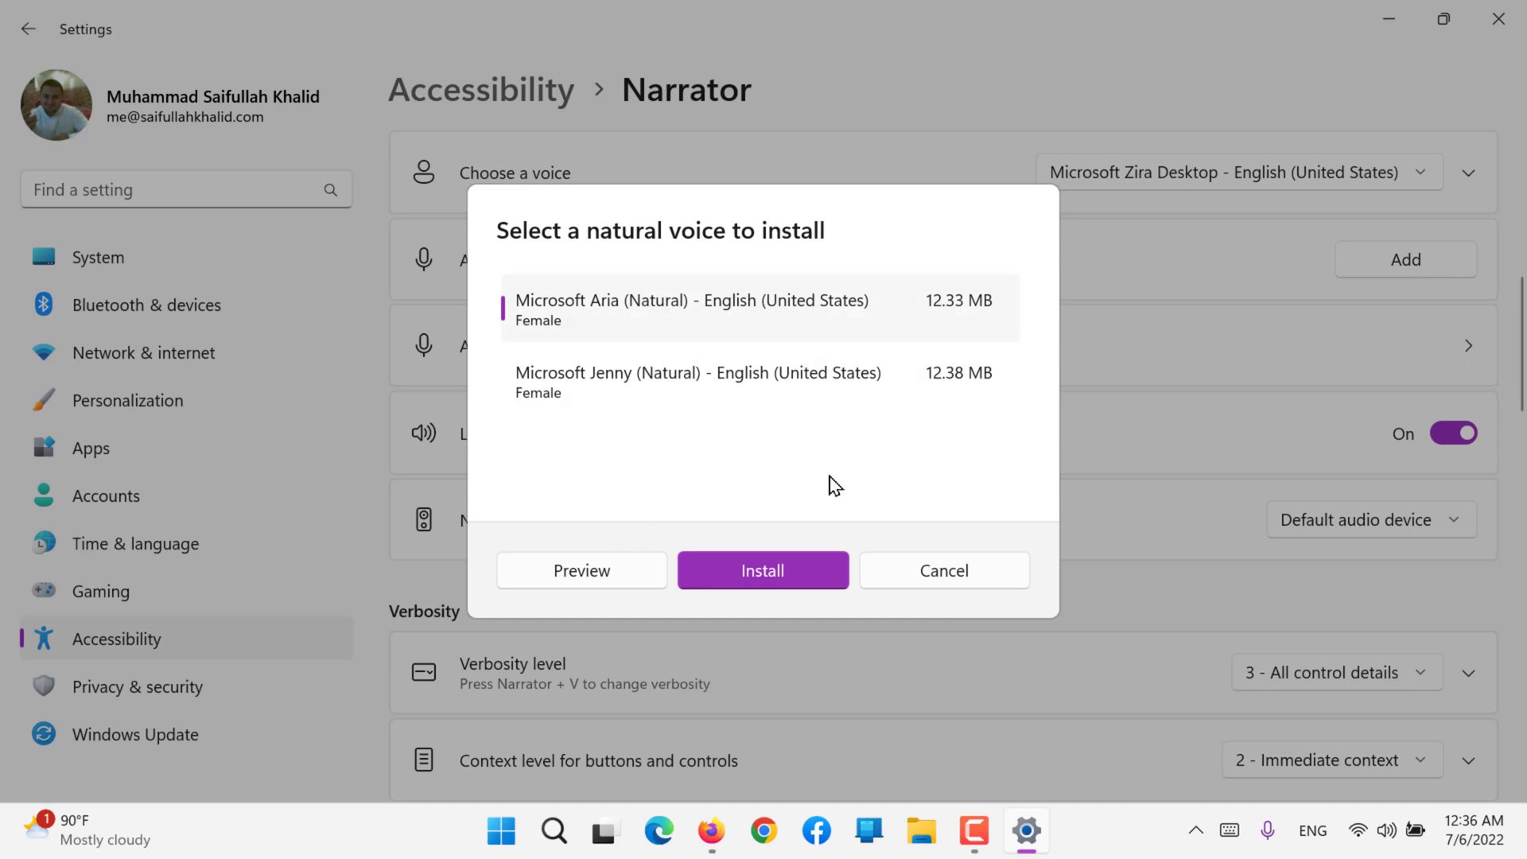
{"action": "left_click", "coordinate": [636, 572]}
{"action": "left_click", "coordinate": [928, 571]}
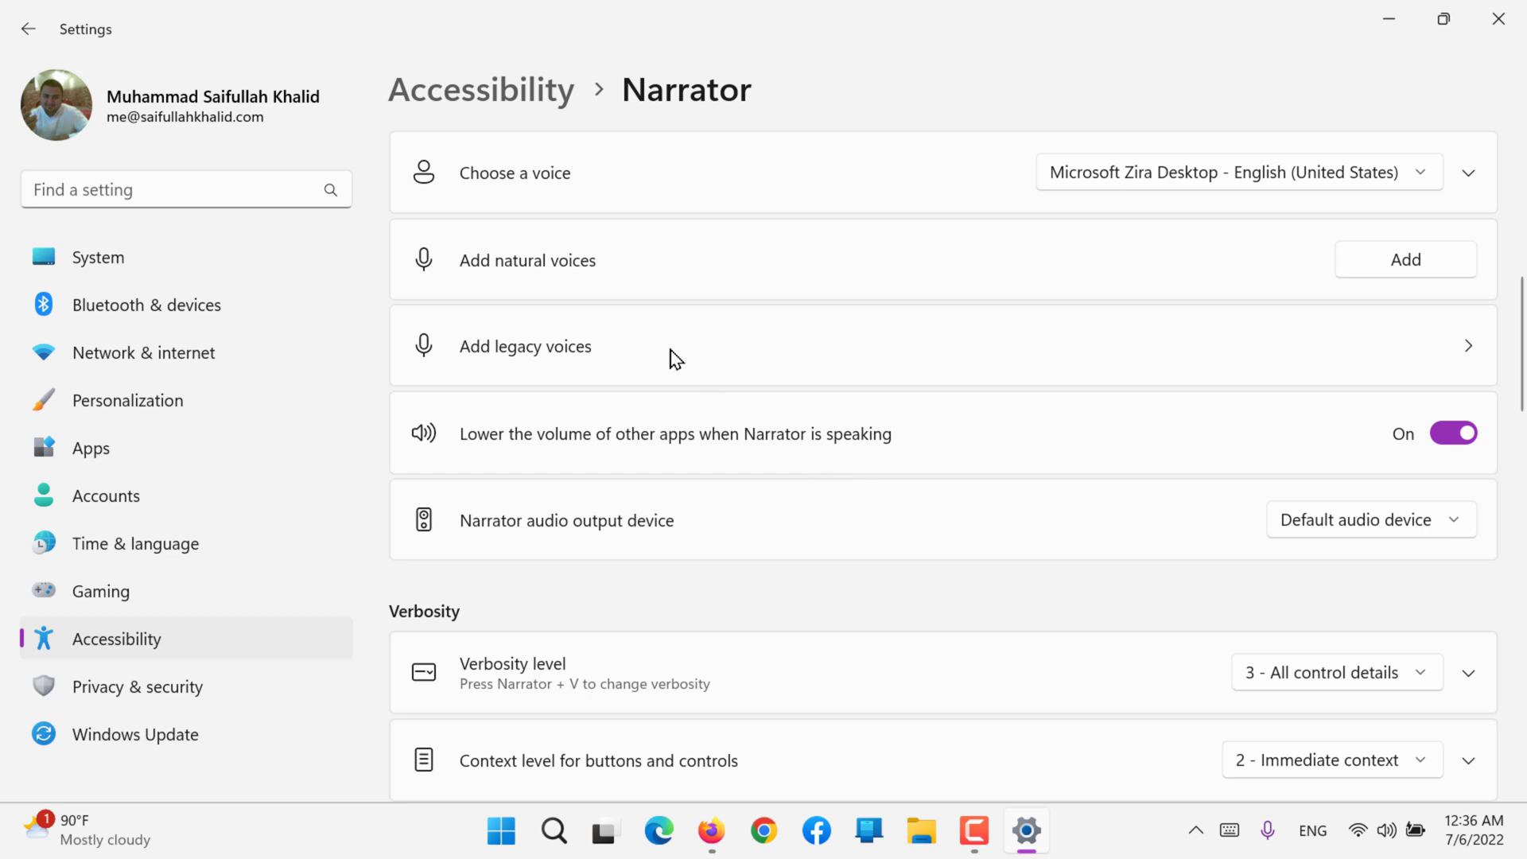
Step: Open the speech settings for adding legacy voices, examine the voice management options, and return to the Narrator settings
{"action": "left_click", "coordinate": [617, 318]}
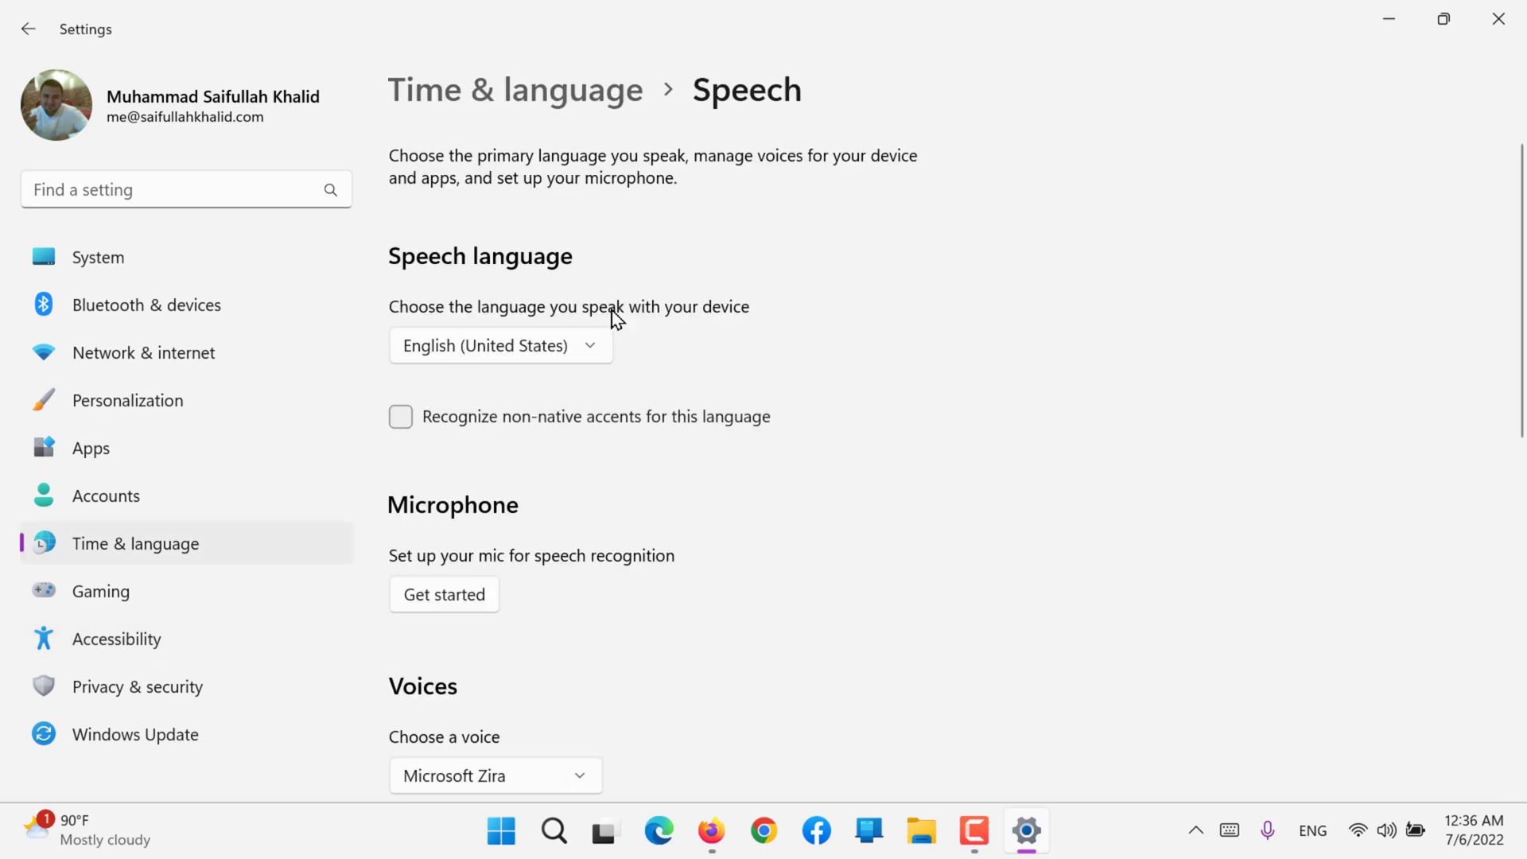
{"action": "scroll", "coordinate": [617, 318], "scroll_direction": "down", "scroll_amount": 6}
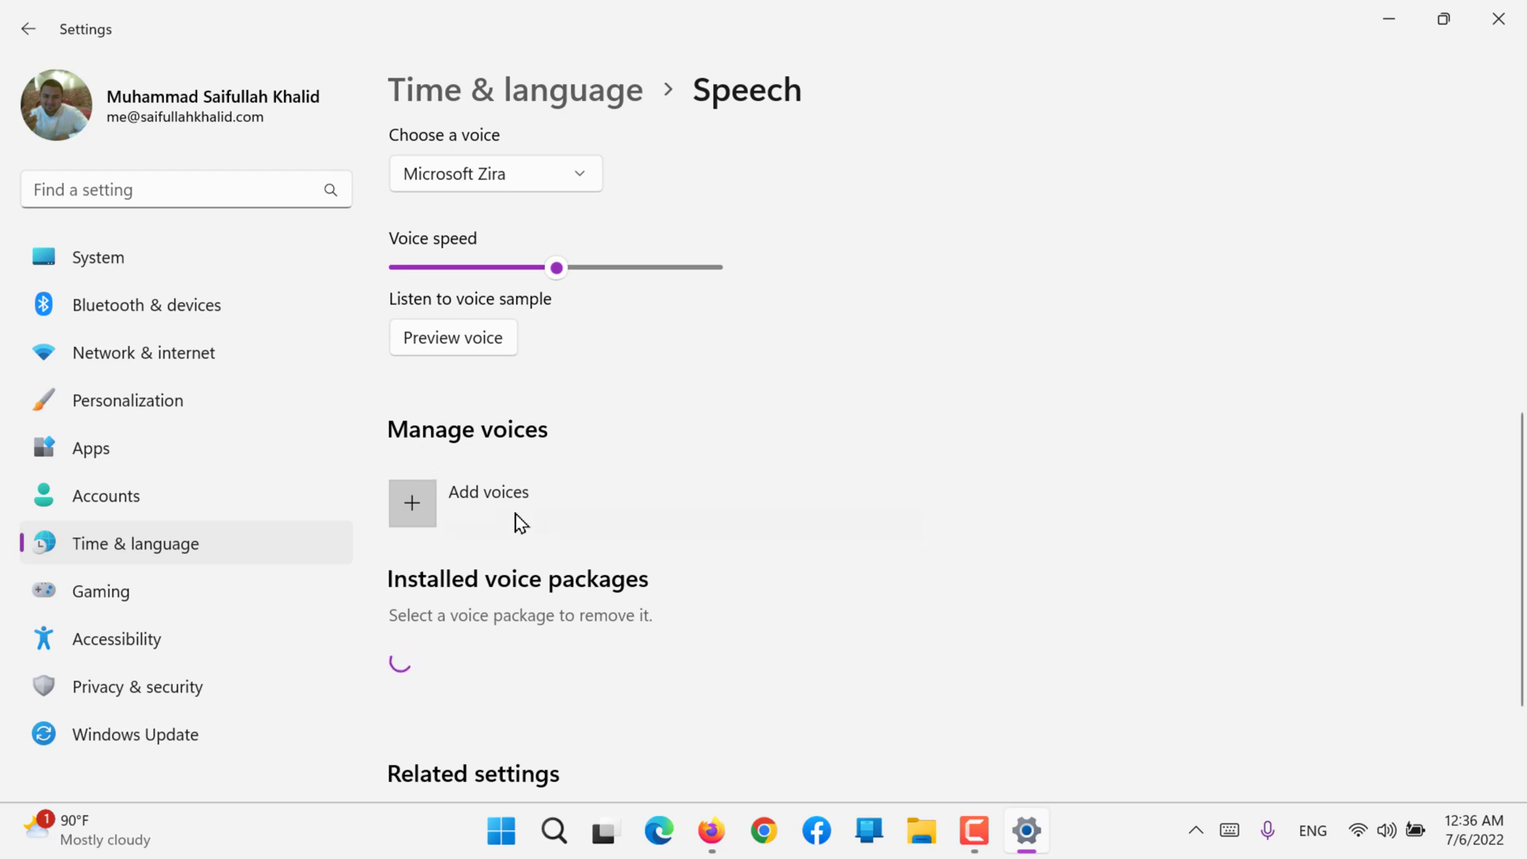
{"action": "scroll", "coordinate": [511, 602], "scroll_direction": "down", "scroll_amount": 2}
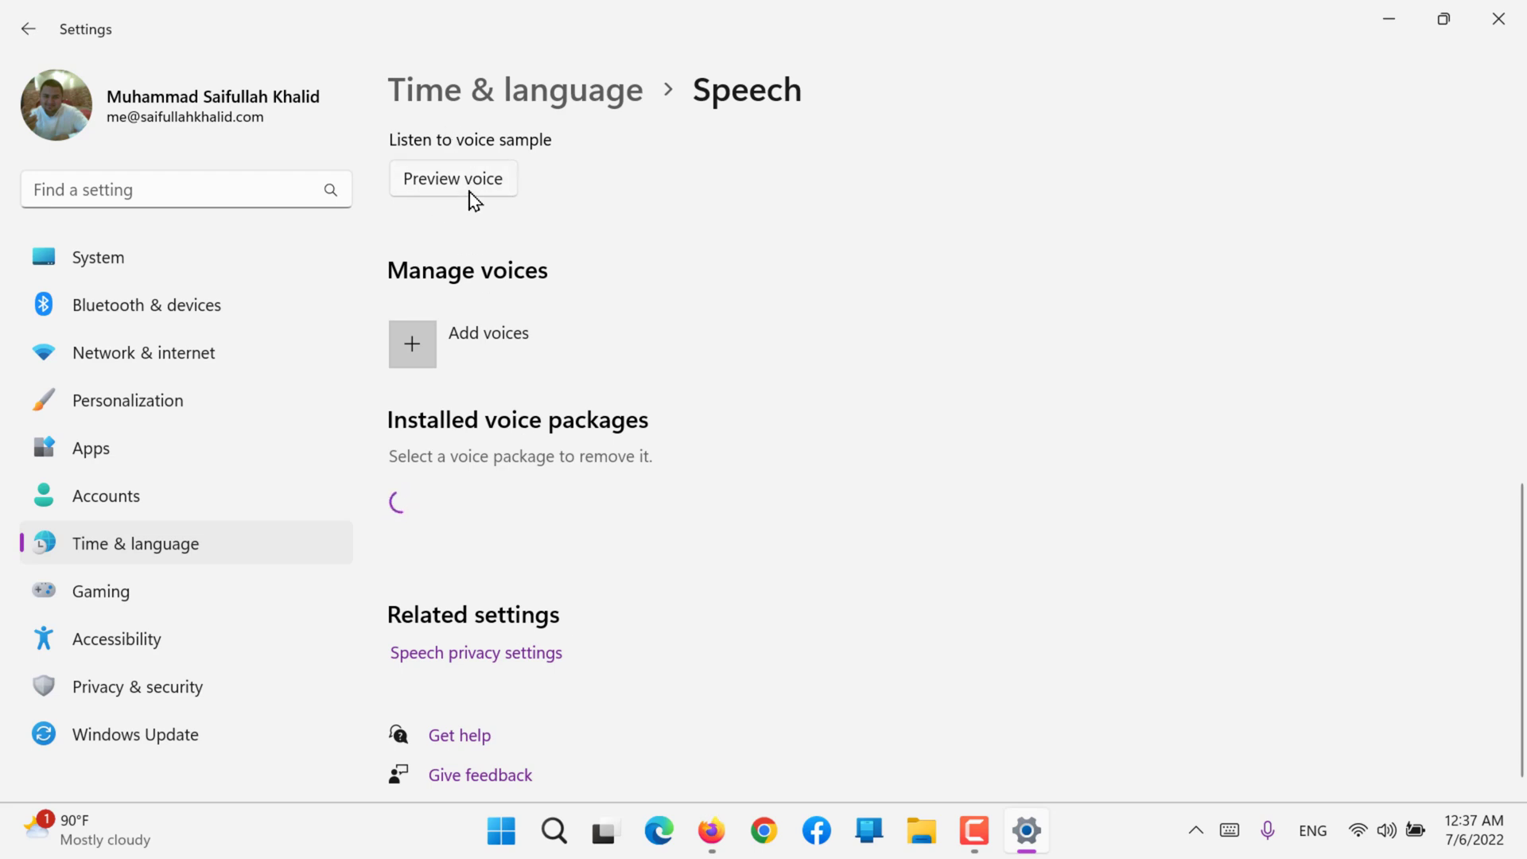
{"action": "left_click", "coordinate": [26, 30]}
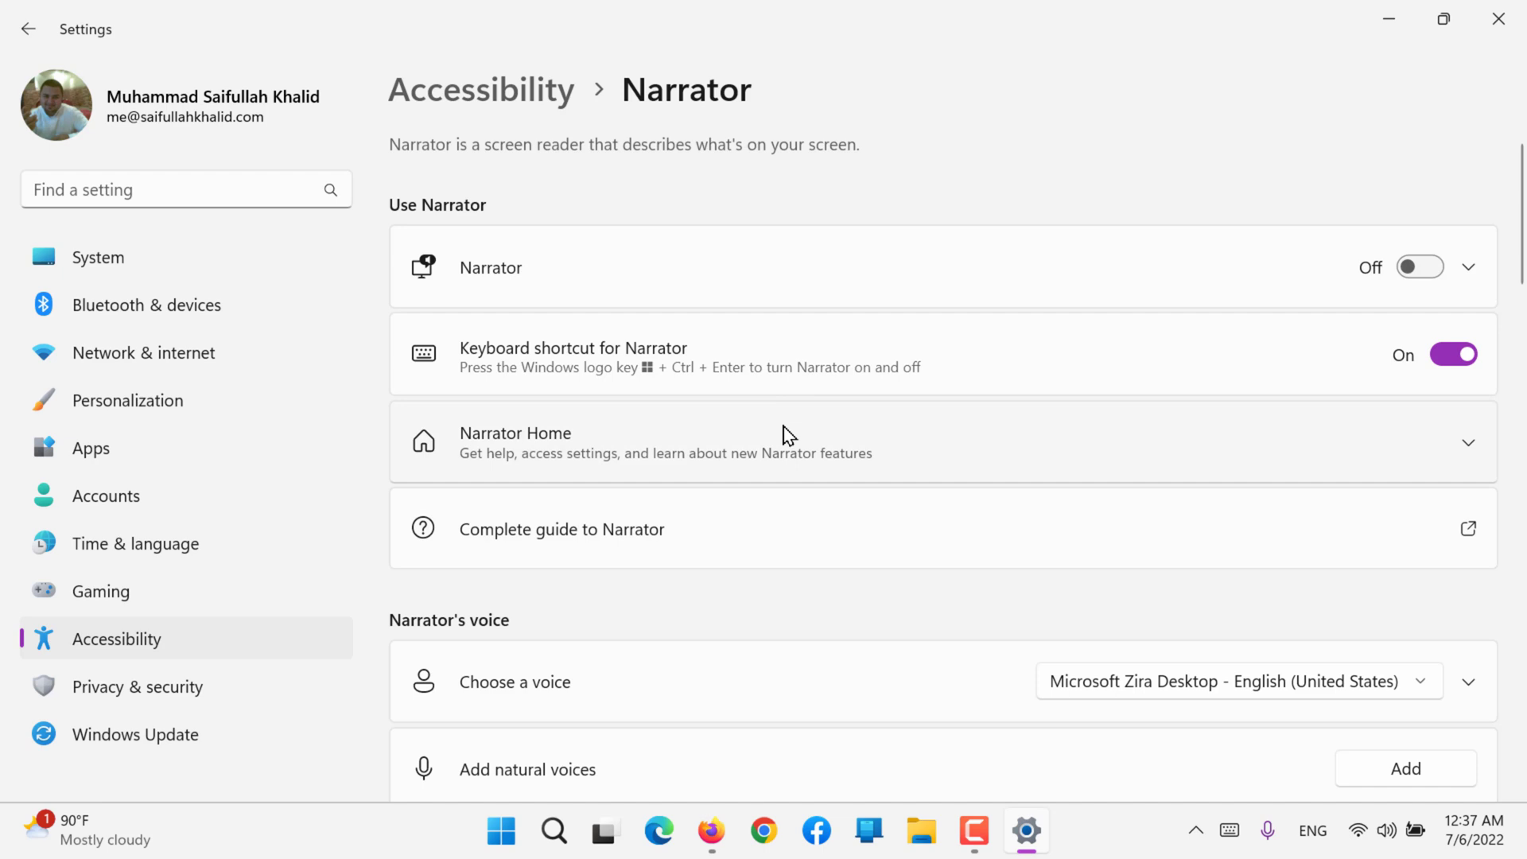
Step: View the available choices for the Narrator audio output device without changing the selection
{"action": "scroll", "coordinate": [600, 544], "scroll_direction": "down", "scroll_amount": 5}
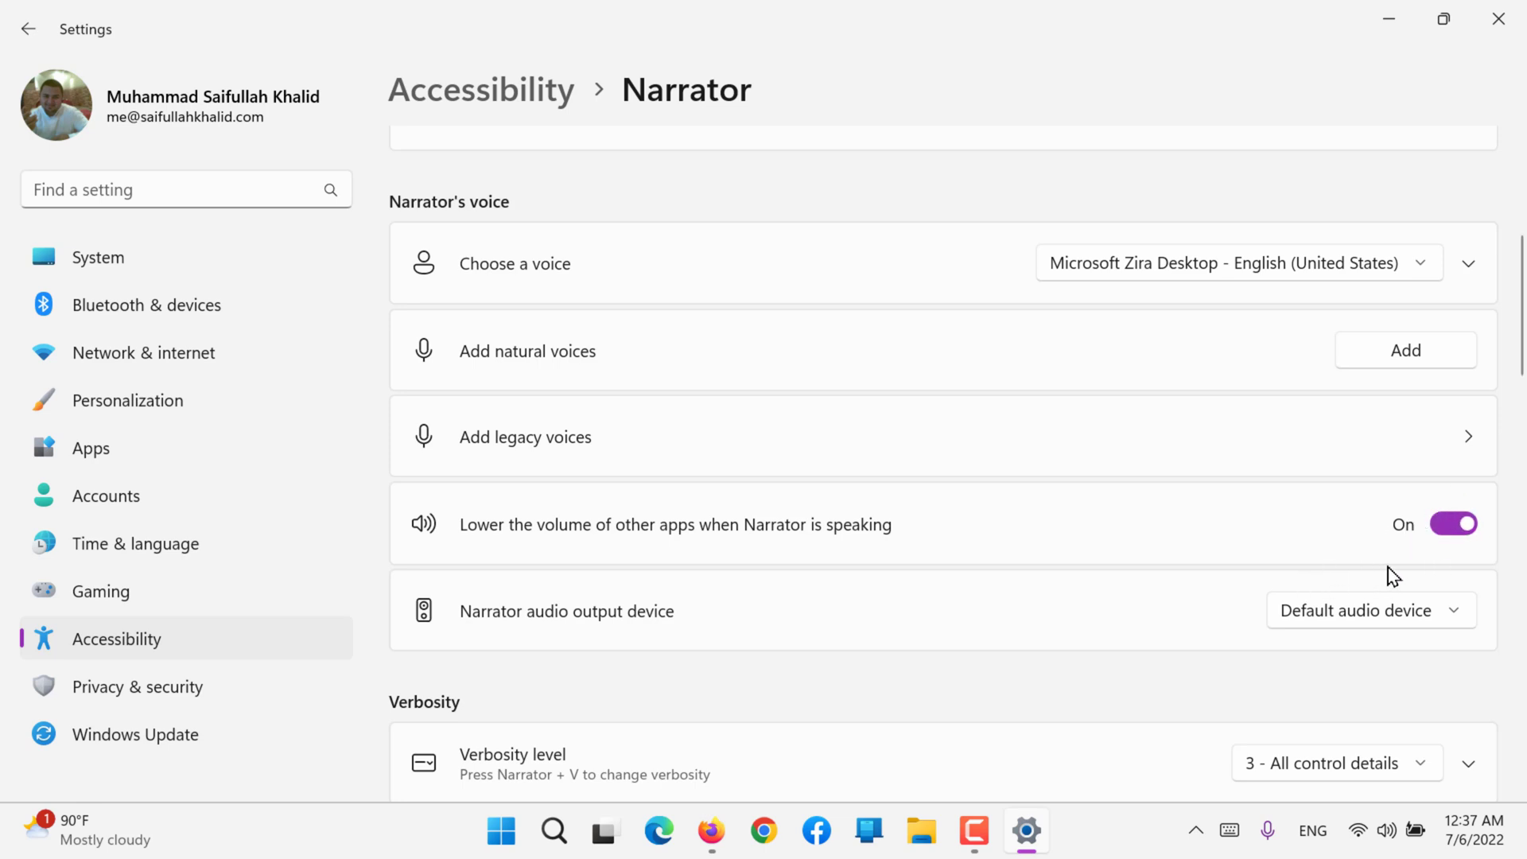
{"action": "scroll", "coordinate": [1081, 577], "scroll_direction": "down", "scroll_amount": 2}
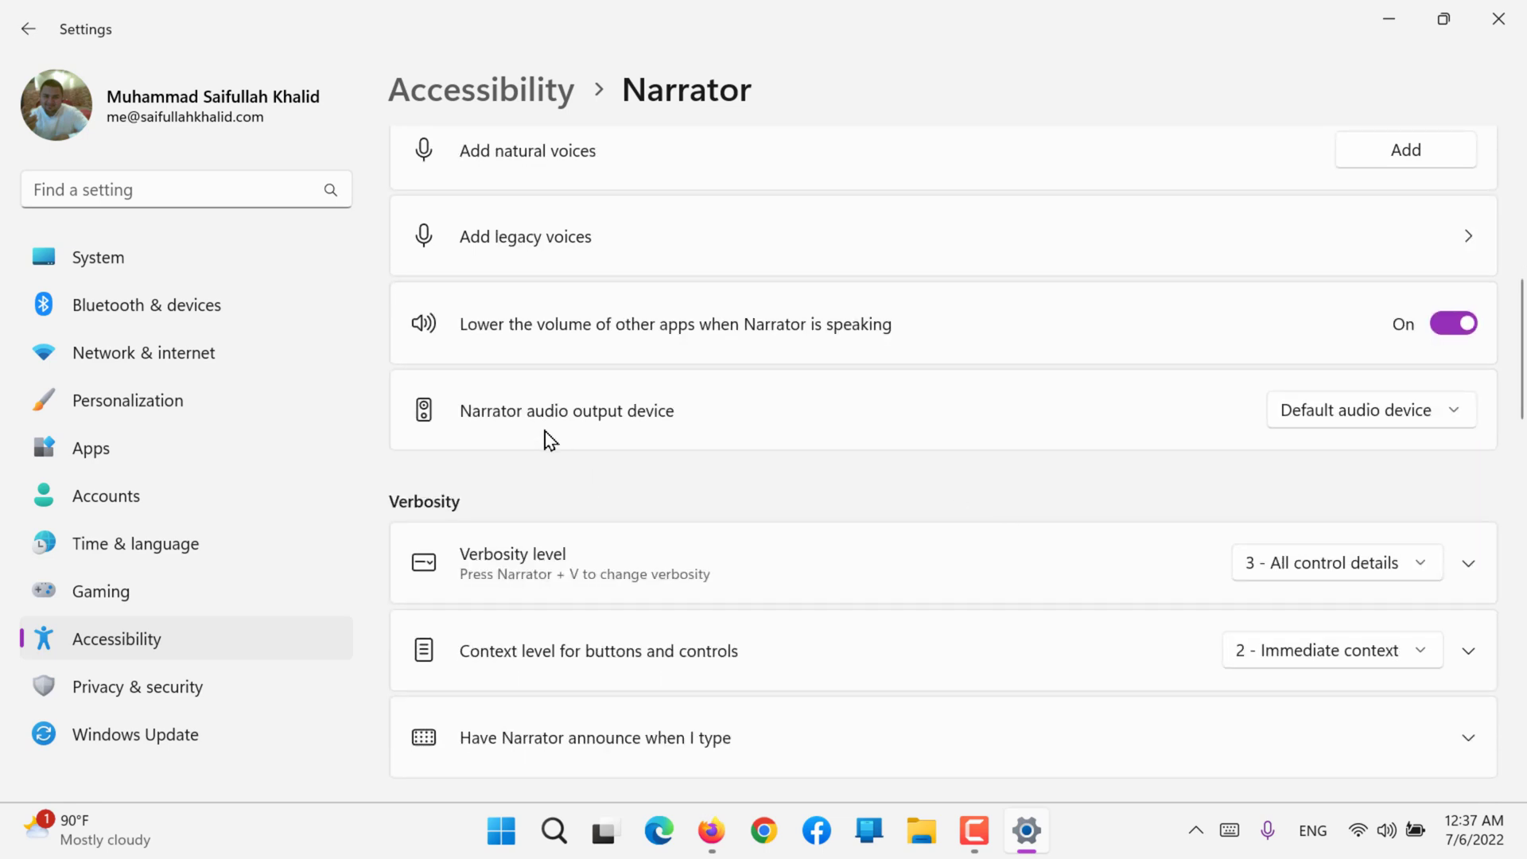
{"action": "left_click", "coordinate": [1450, 413]}
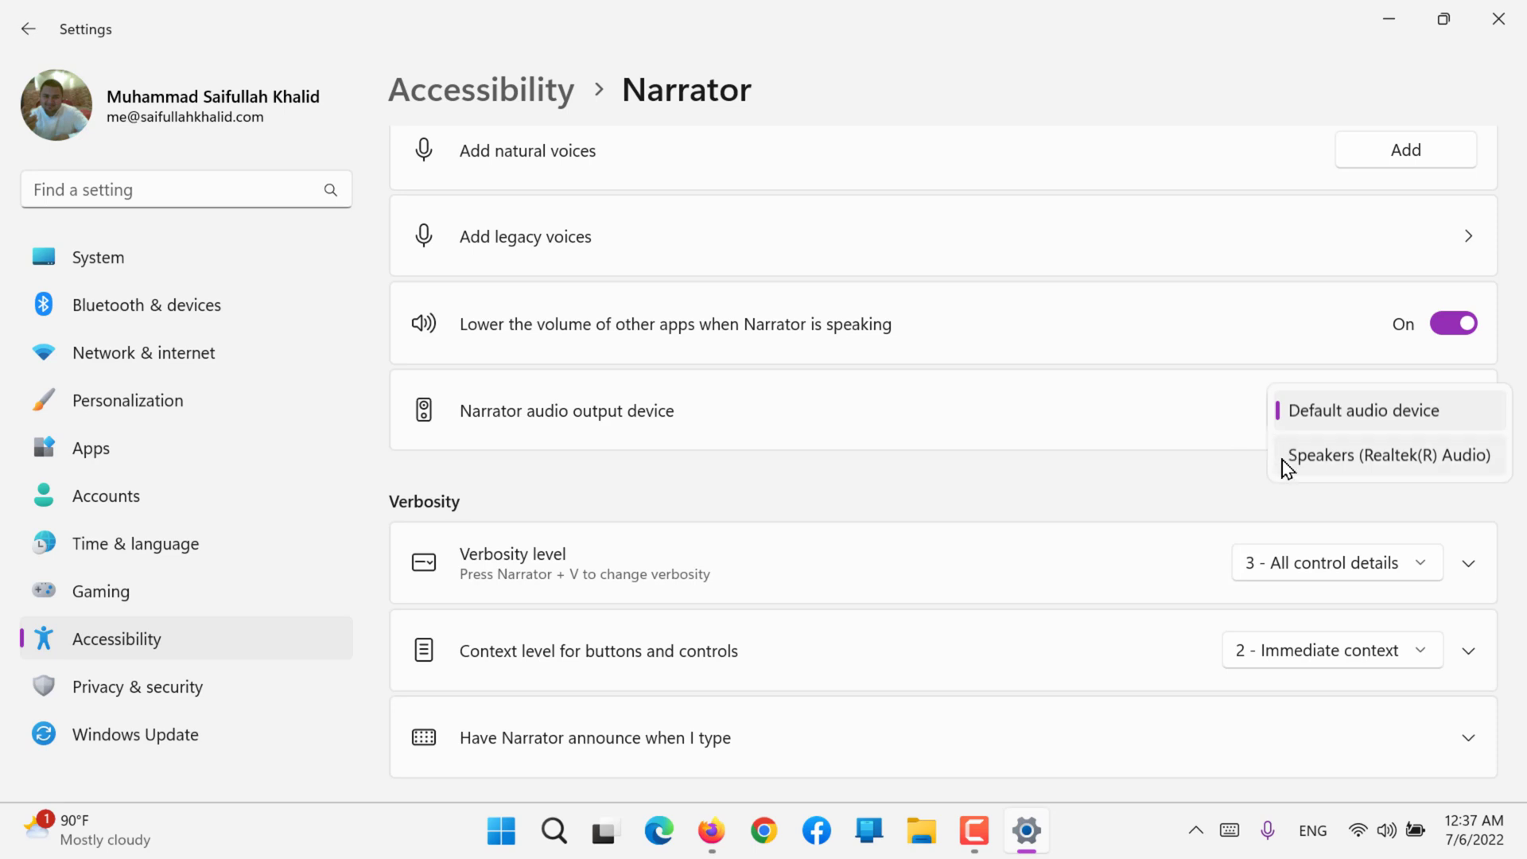
{"action": "left_click", "coordinate": [1193, 489]}
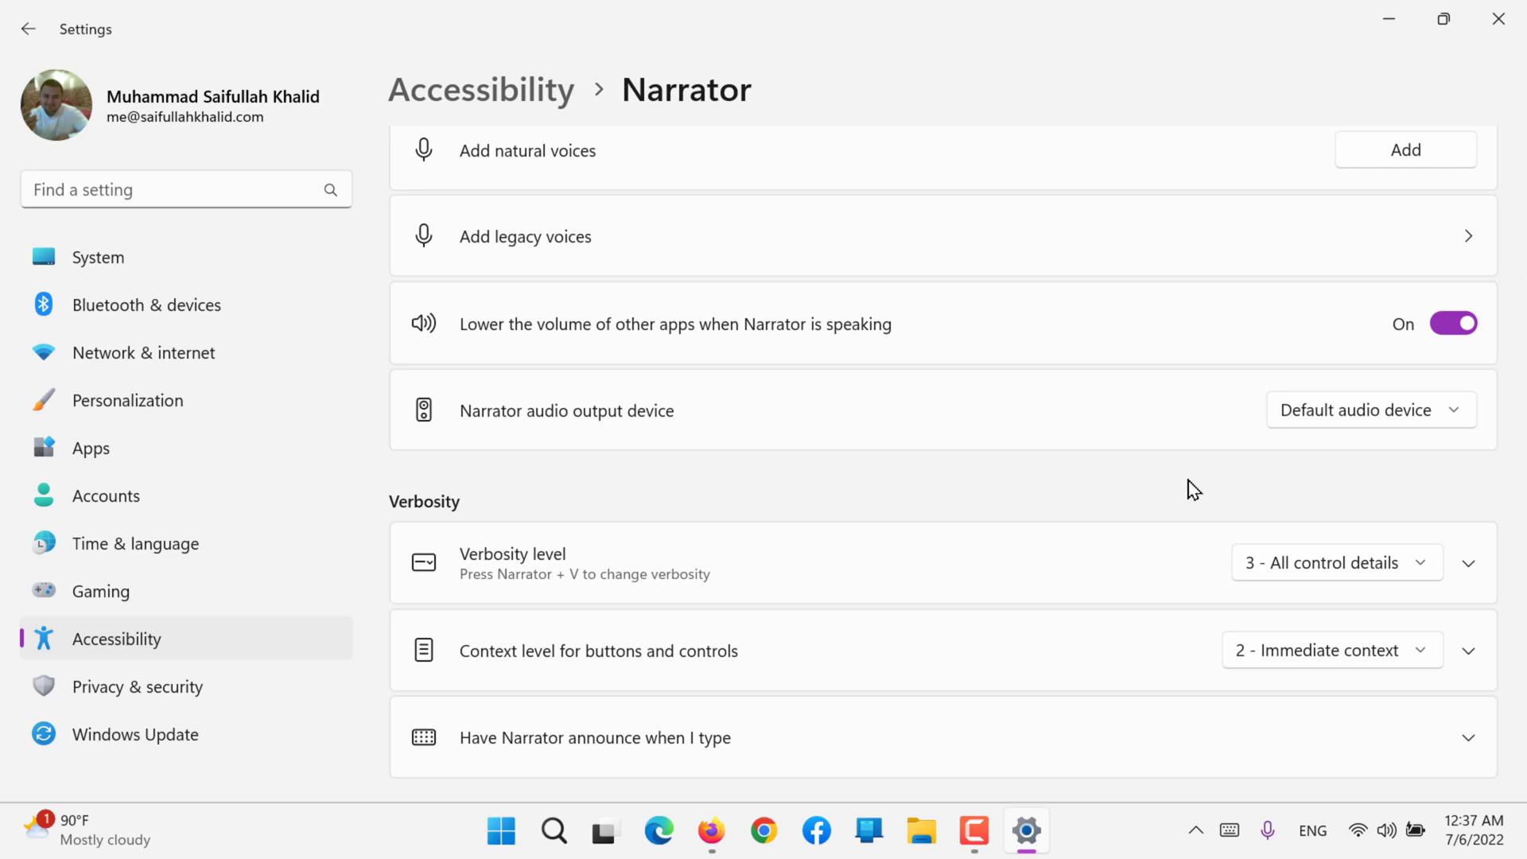
Step: Set the Narrator verbosity level to 1 - Text only
{"action": "scroll", "coordinate": [1193, 489], "scroll_direction": "down", "scroll_amount": 4}
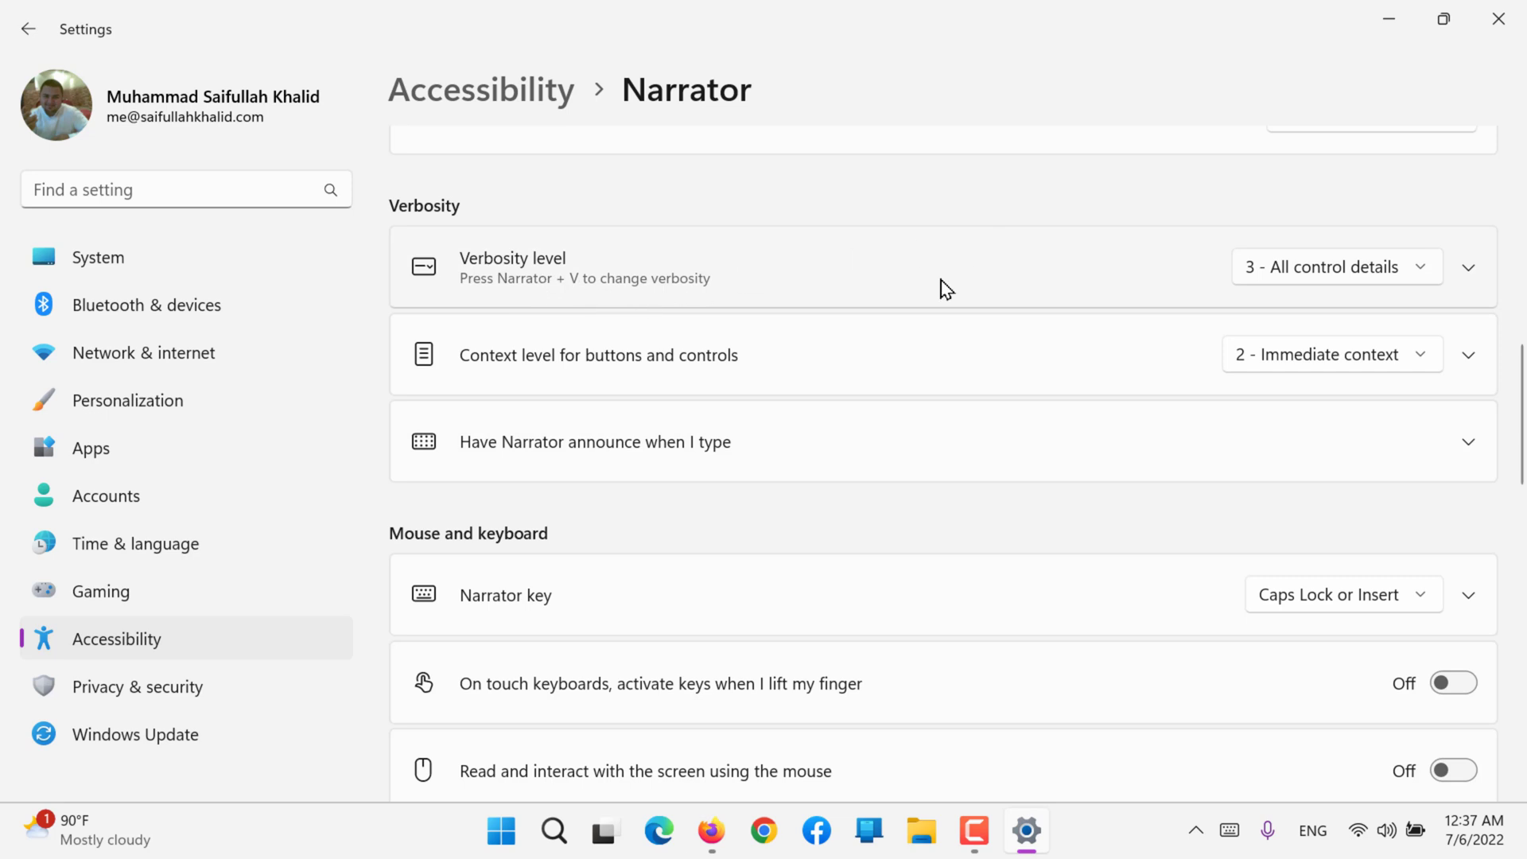
{"action": "left_click", "coordinate": [1290, 274]}
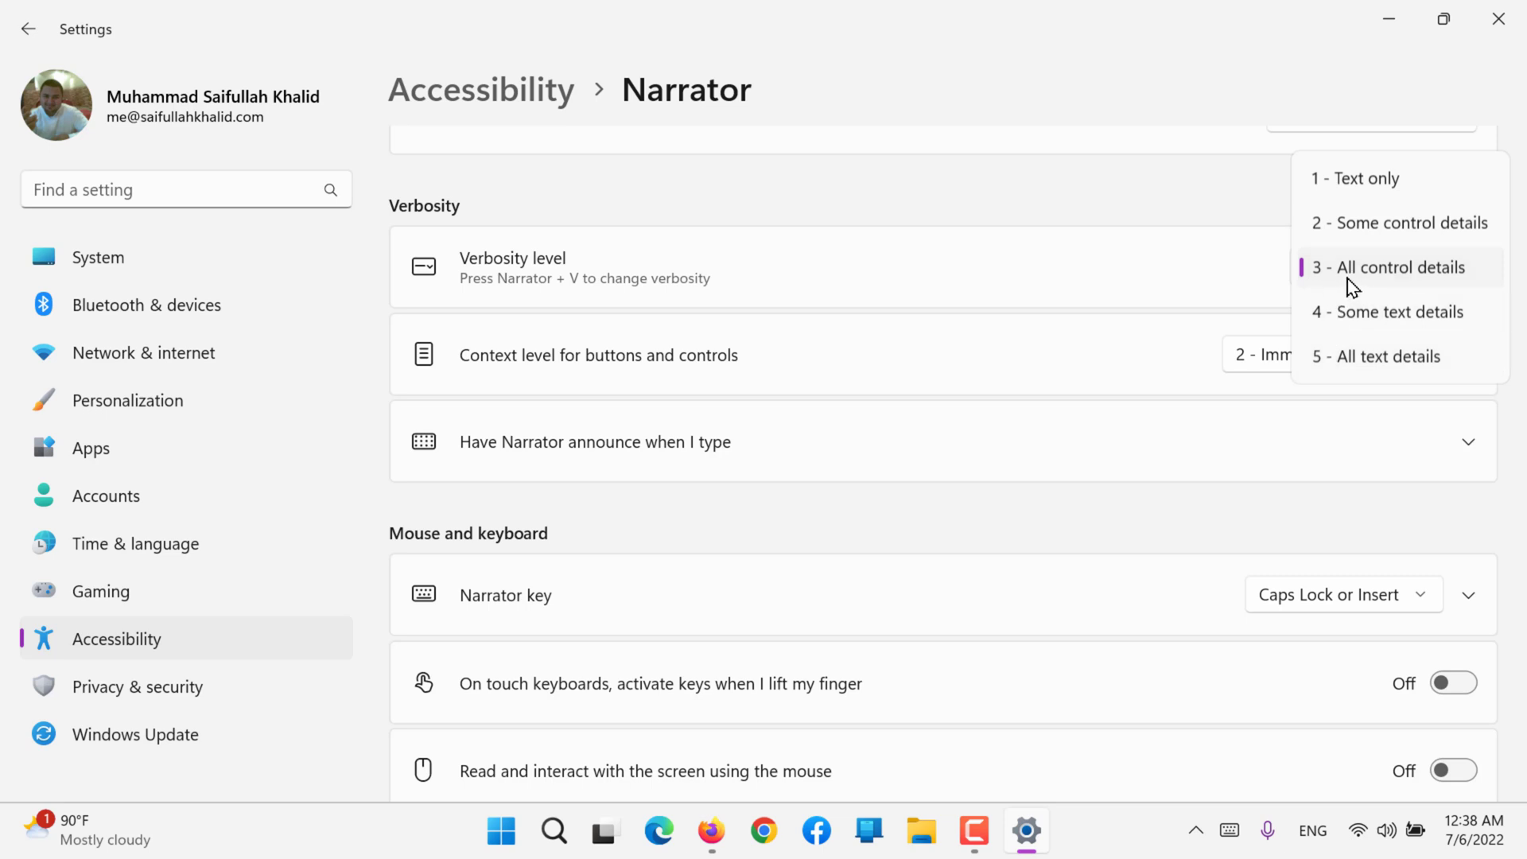
{"action": "left_click", "coordinate": [1349, 187]}
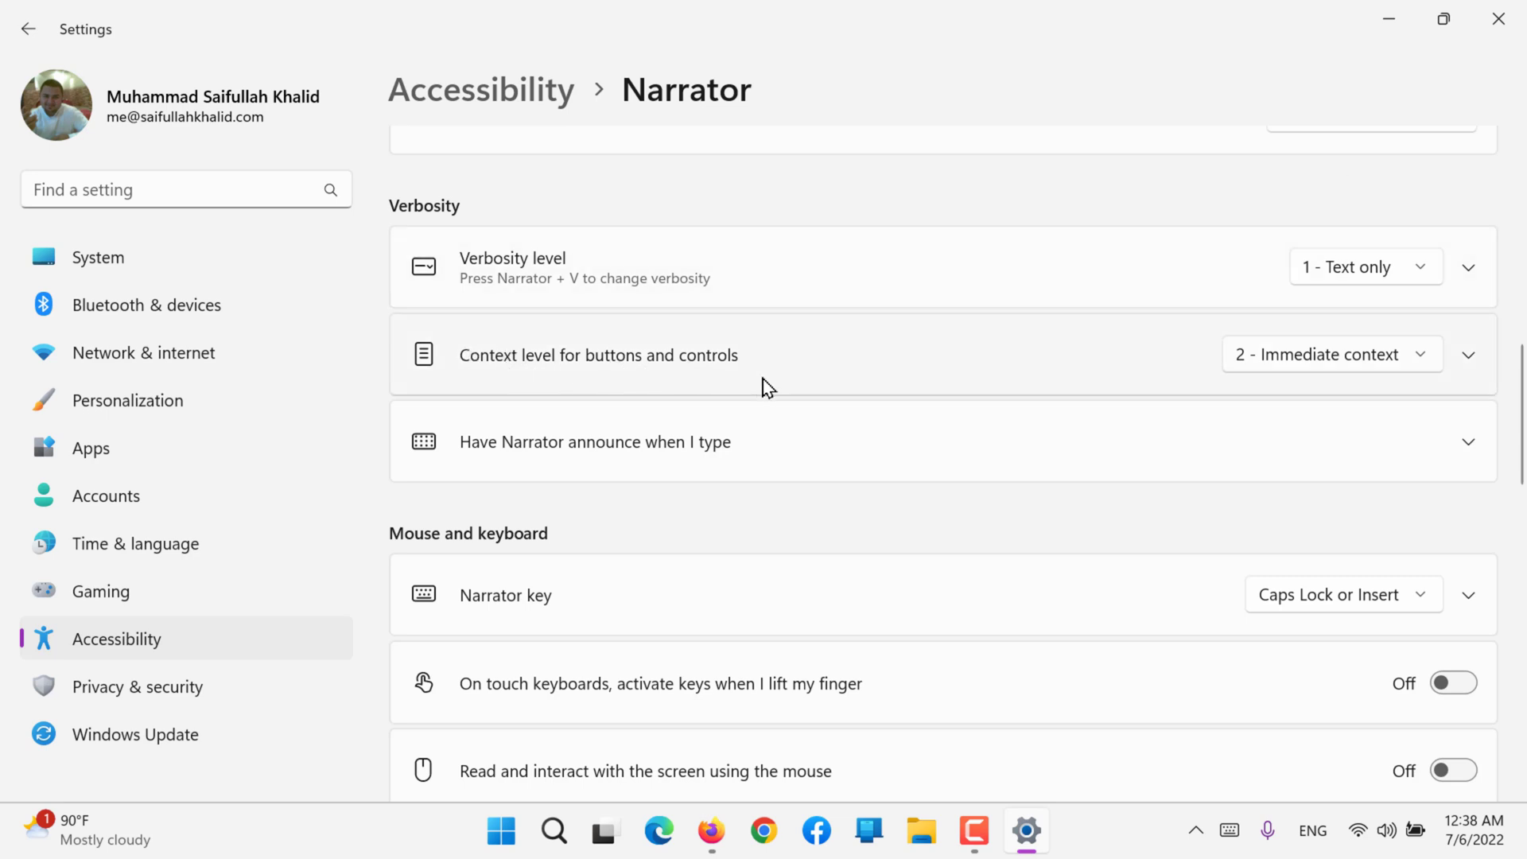
Step: Examine the context level choices for buttons and controls and the options for what Narrator announces during typing, without changing them
{"action": "left_click", "coordinate": [1287, 359]}
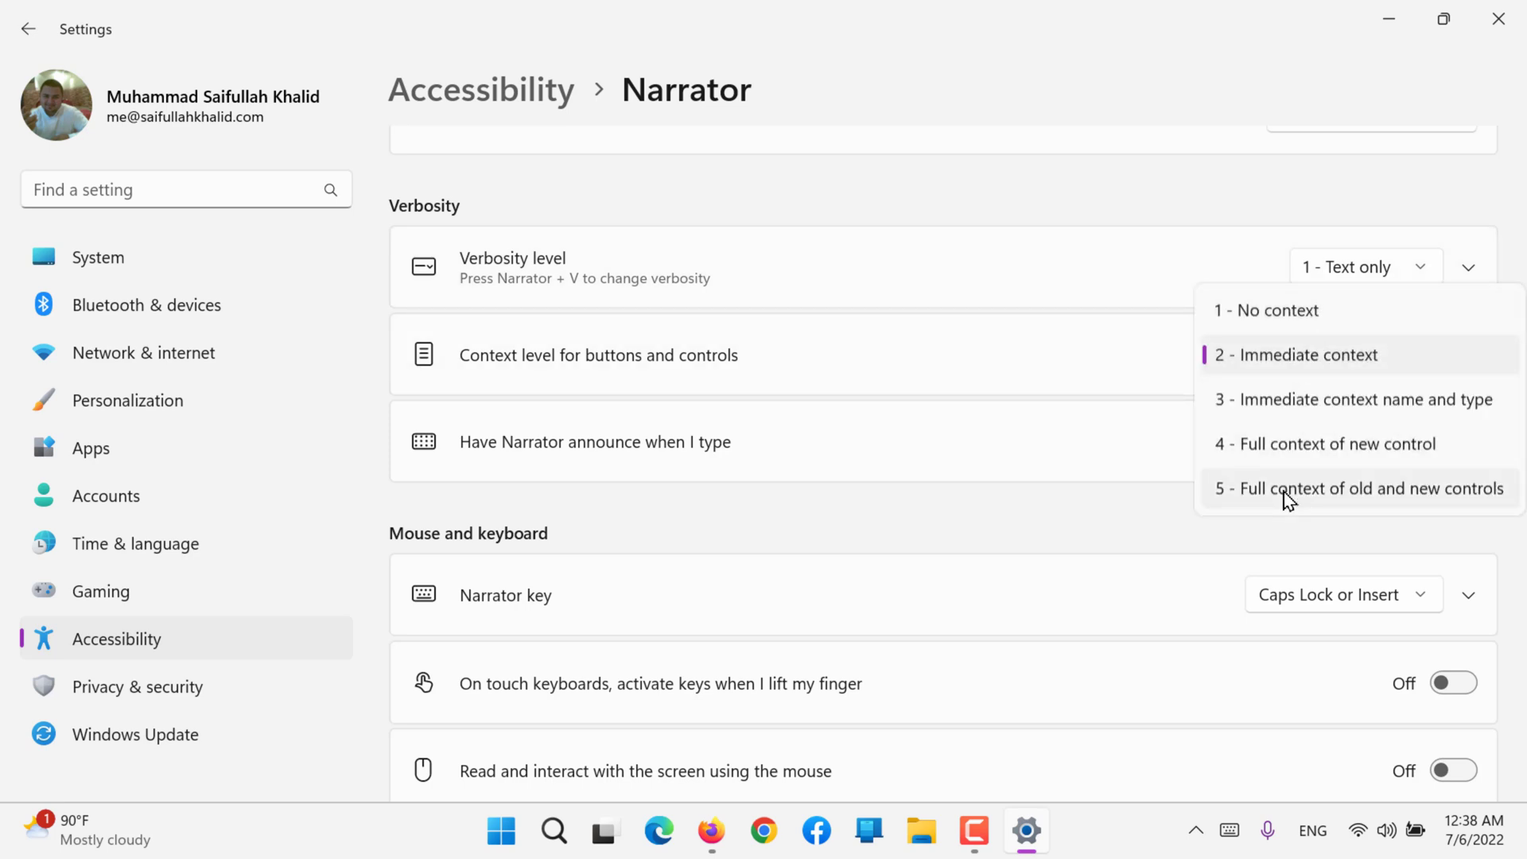
{"action": "left_click", "coordinate": [943, 526]}
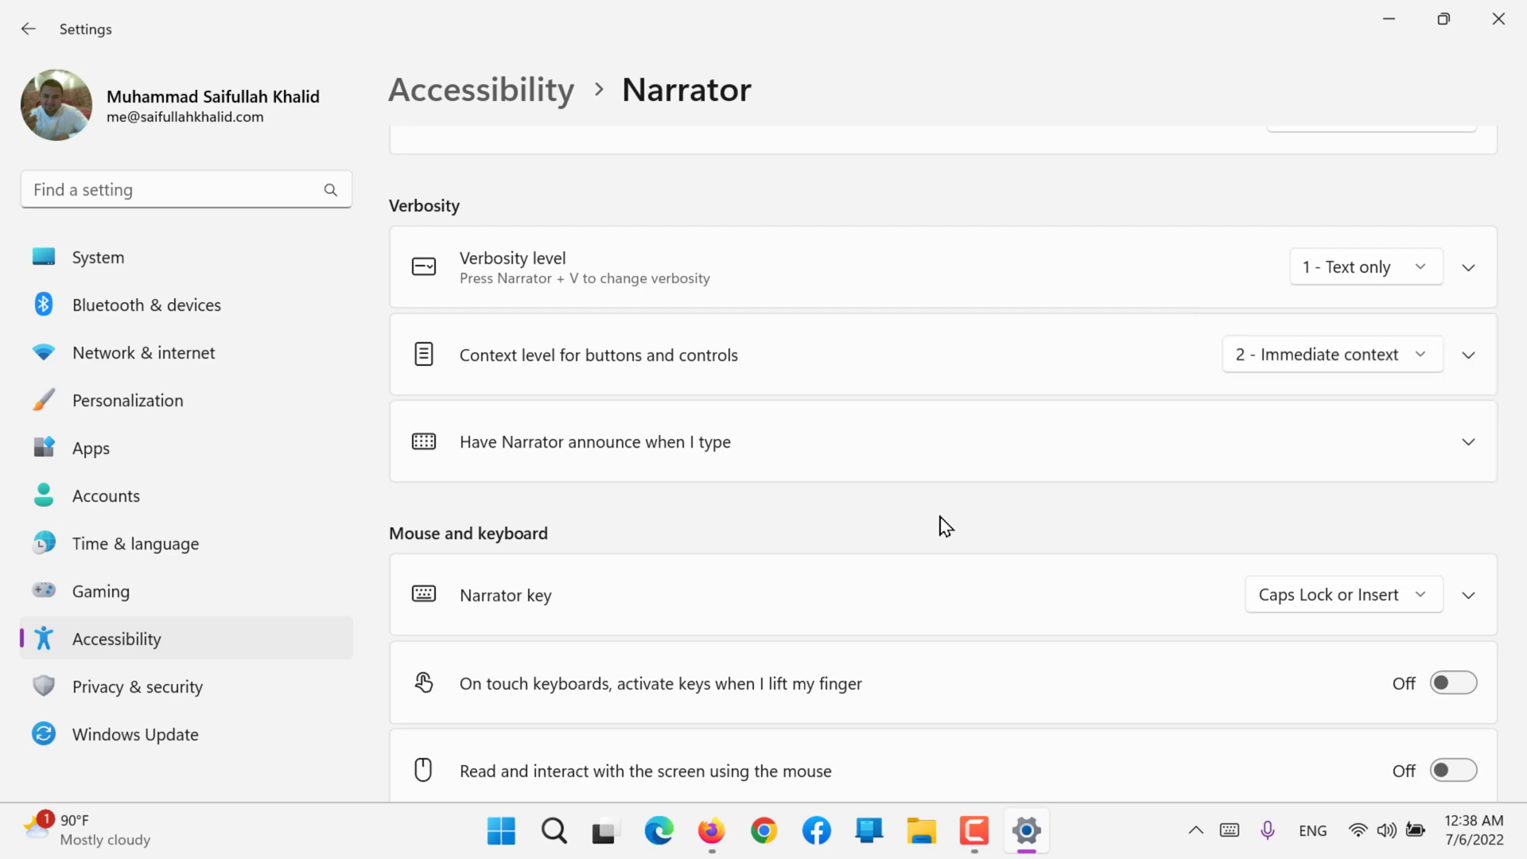
{"action": "left_click", "coordinate": [573, 477]}
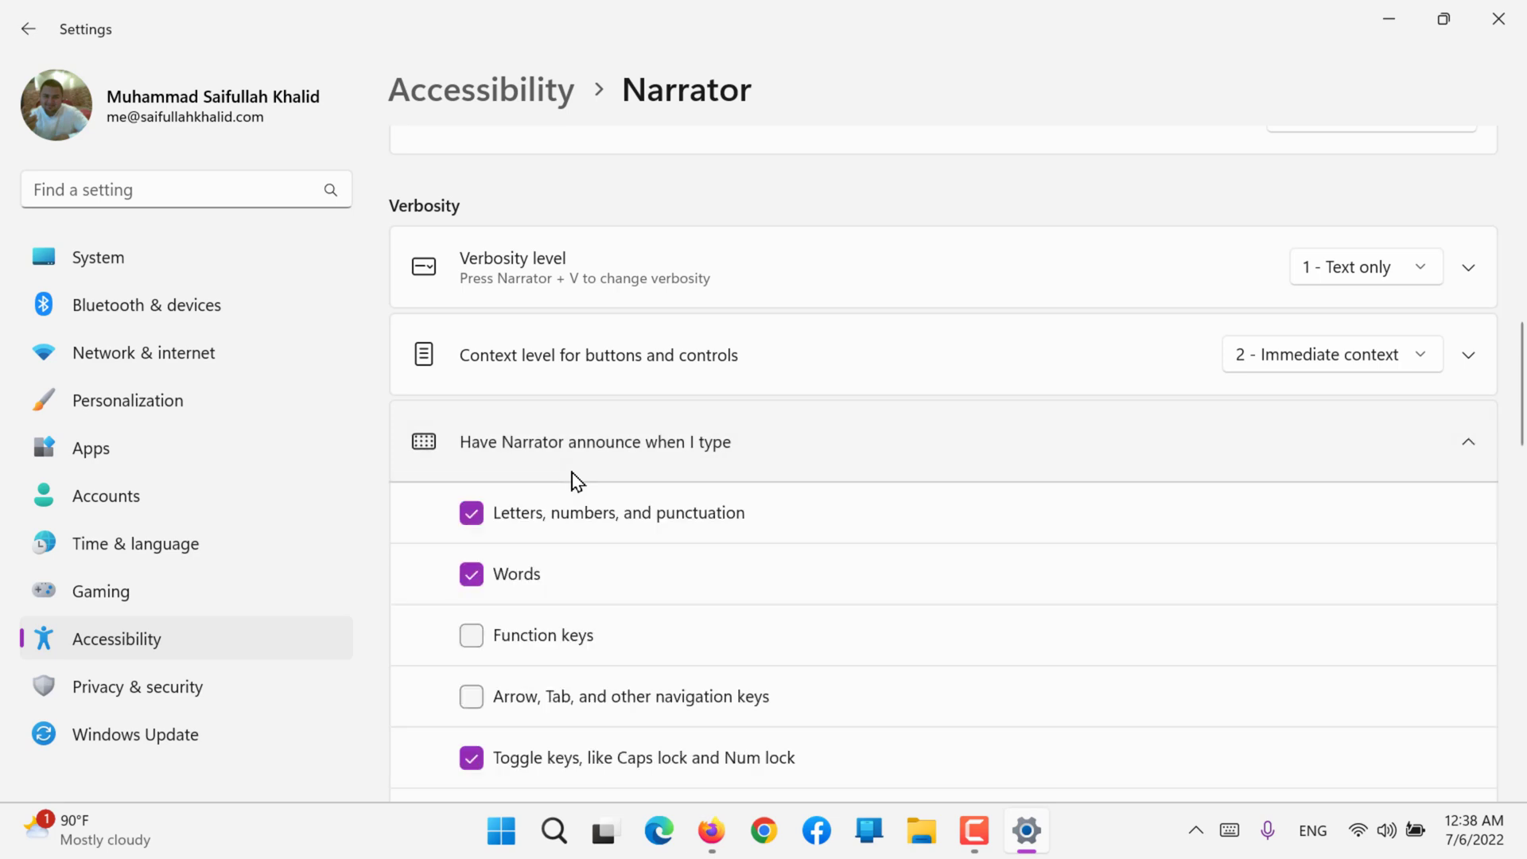
{"action": "scroll", "coordinate": [574, 477], "scroll_direction": "down", "scroll_amount": 3}
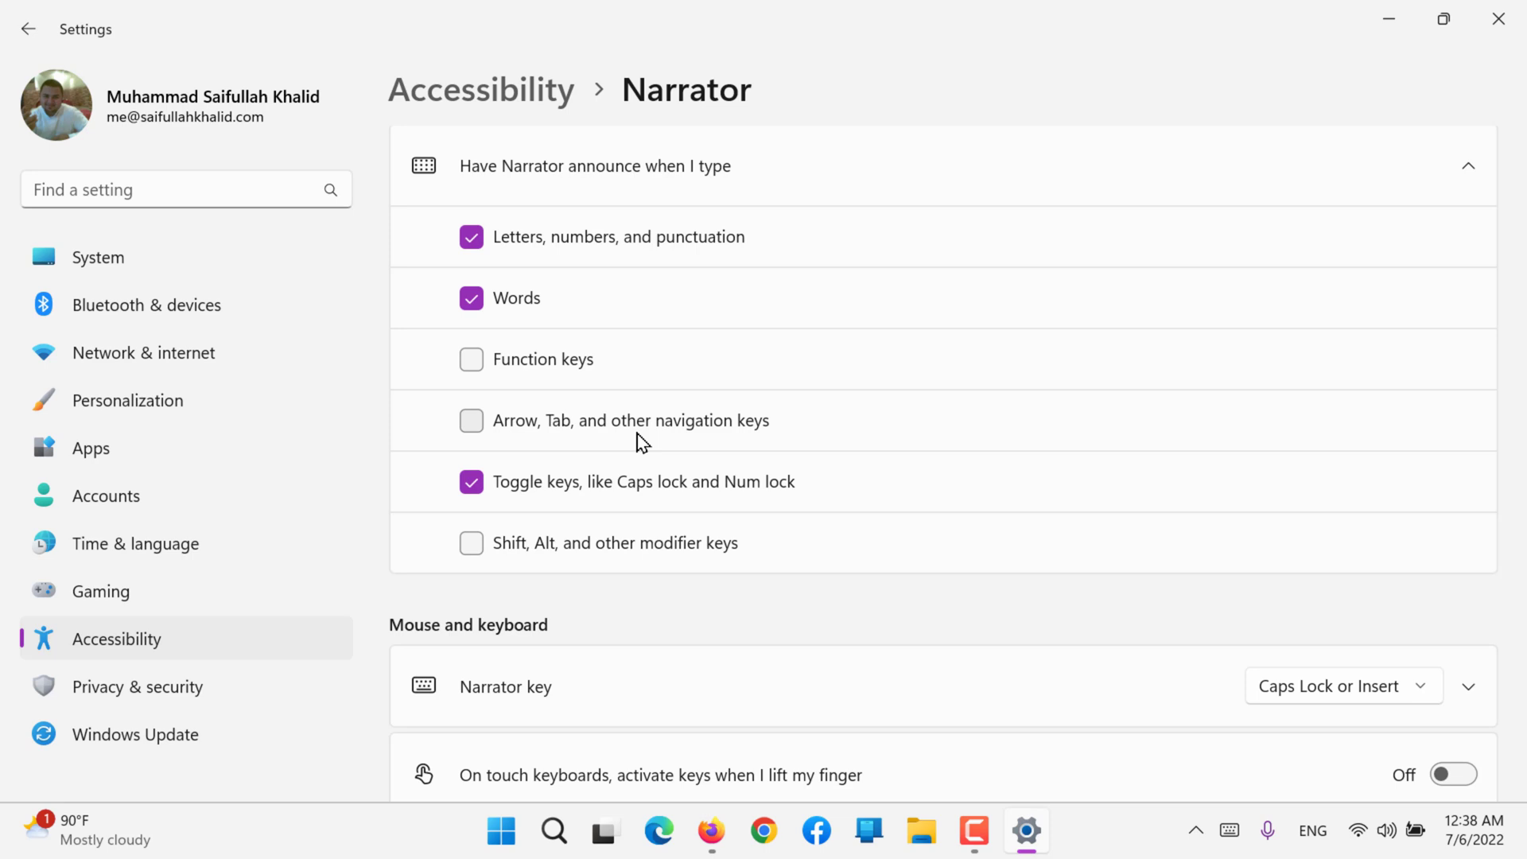
{"action": "scroll", "coordinate": [643, 442], "scroll_direction": "up", "scroll_amount": 1}
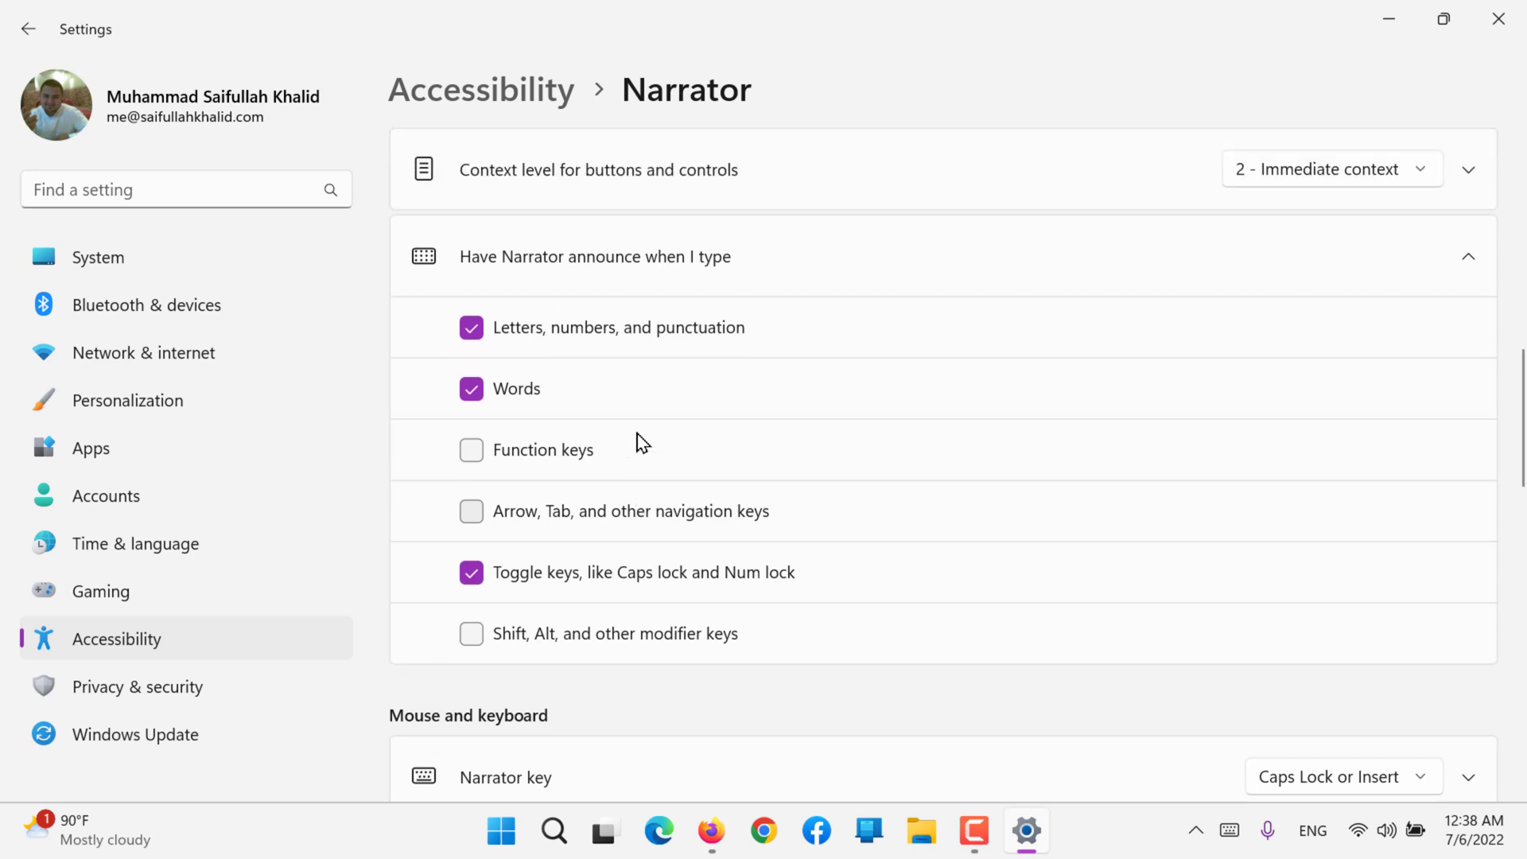
{"action": "left_click", "coordinate": [746, 270]}
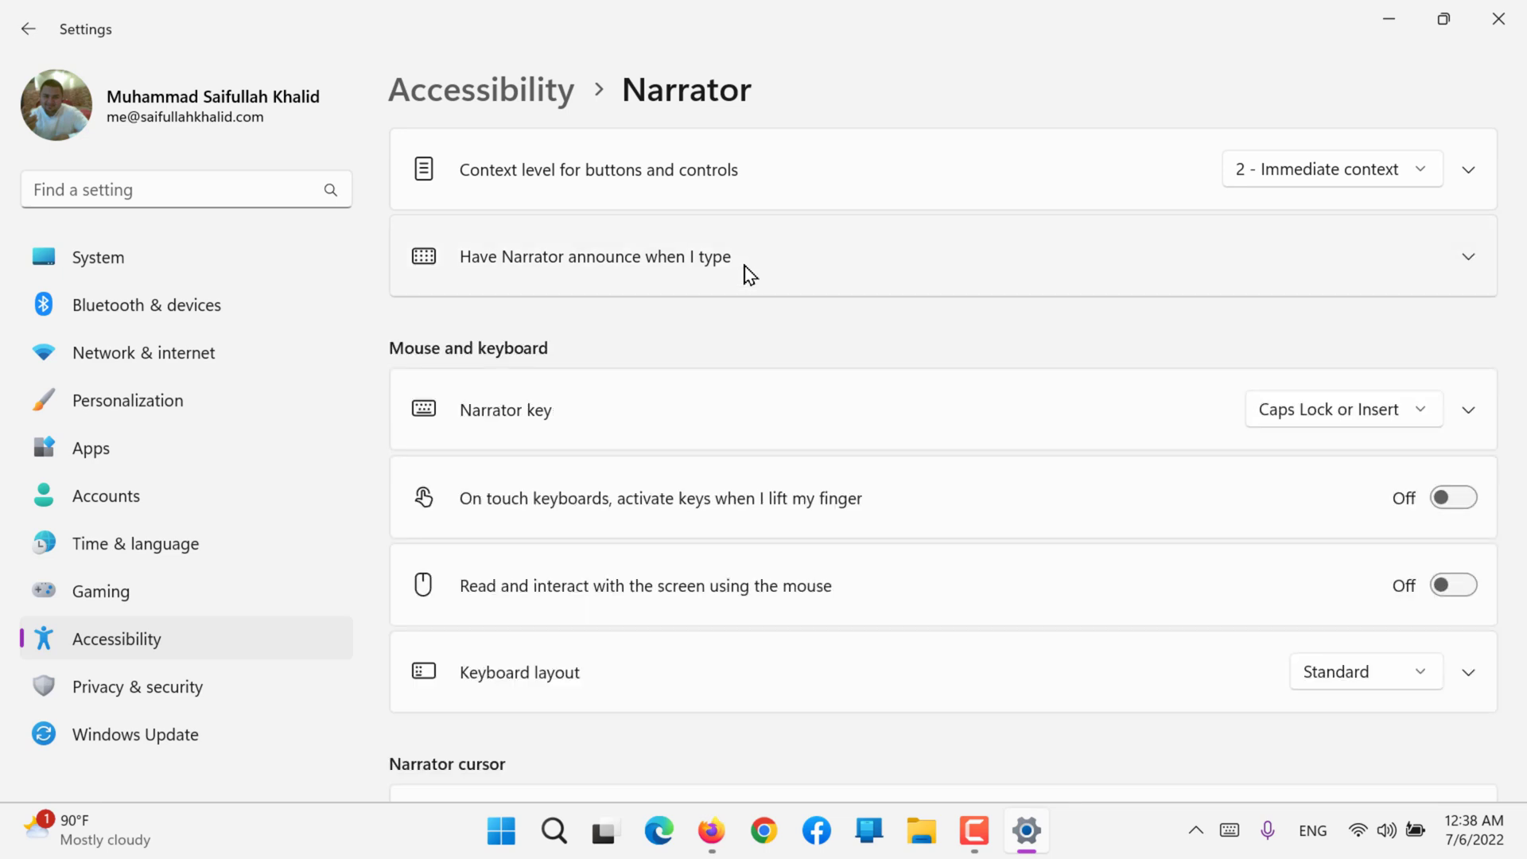
Step: Show the touch keyboard, try its Ctrl key, and close the keyboard again
{"action": "scroll", "coordinate": [724, 301], "scroll_direction": "down", "scroll_amount": 3}
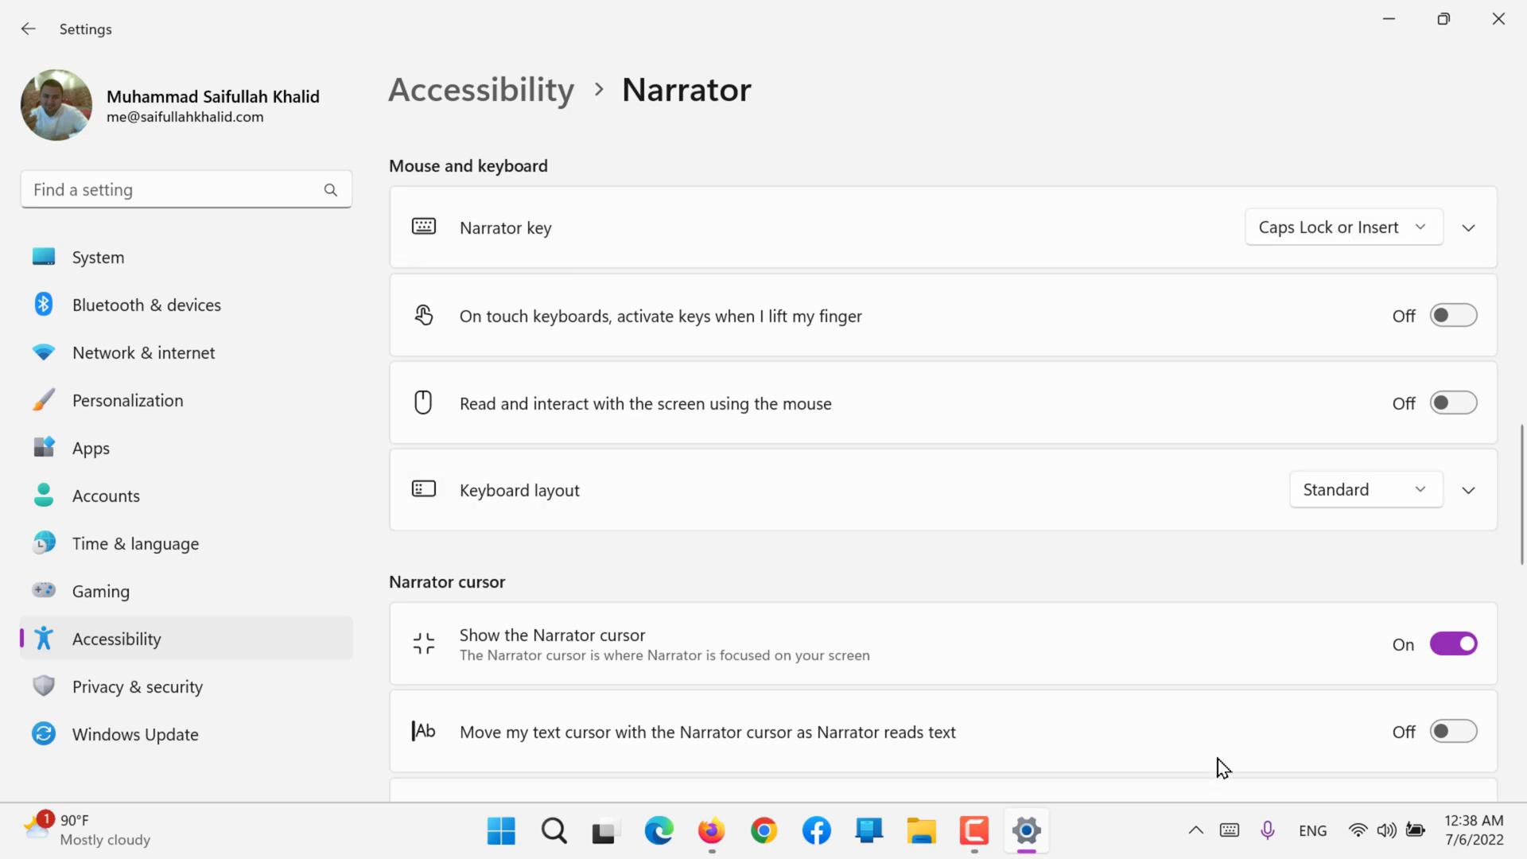
{"action": "left_click", "coordinate": [1229, 835]}
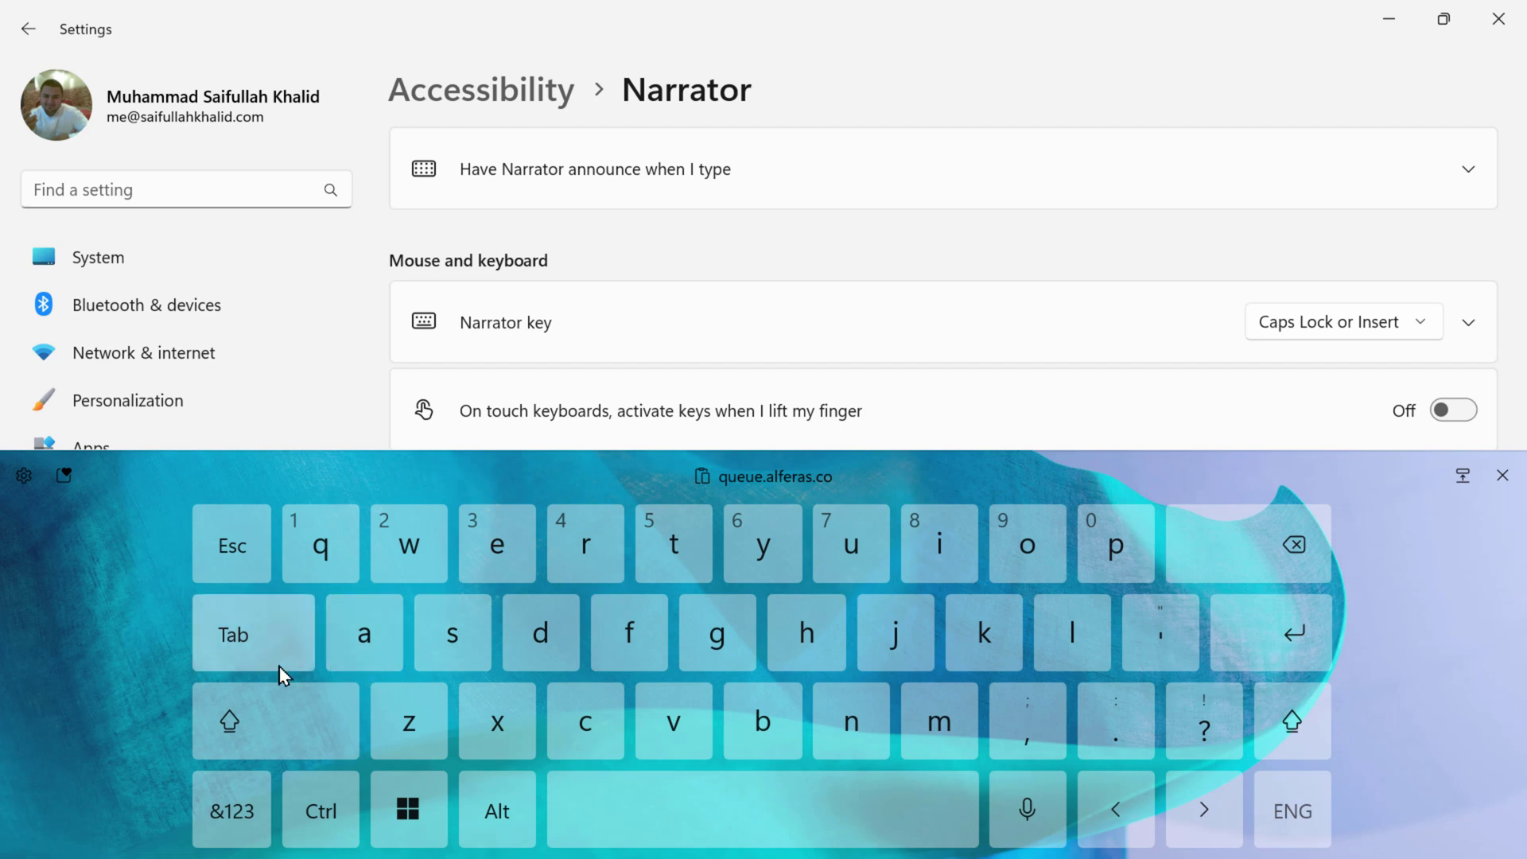
{"action": "left_click", "coordinate": [288, 779]}
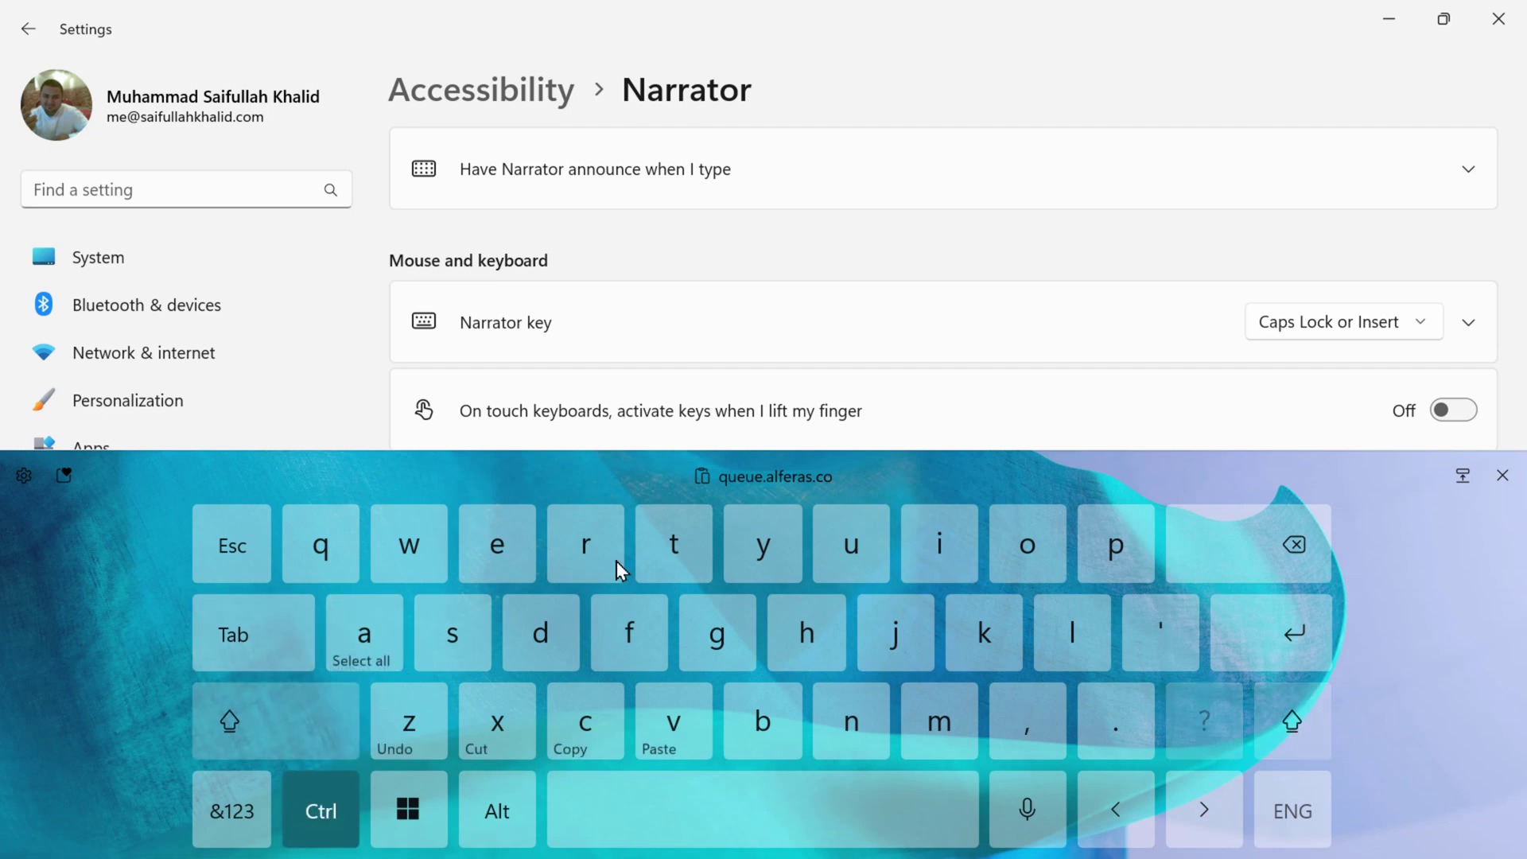
{"action": "left_click", "coordinate": [1496, 480]}
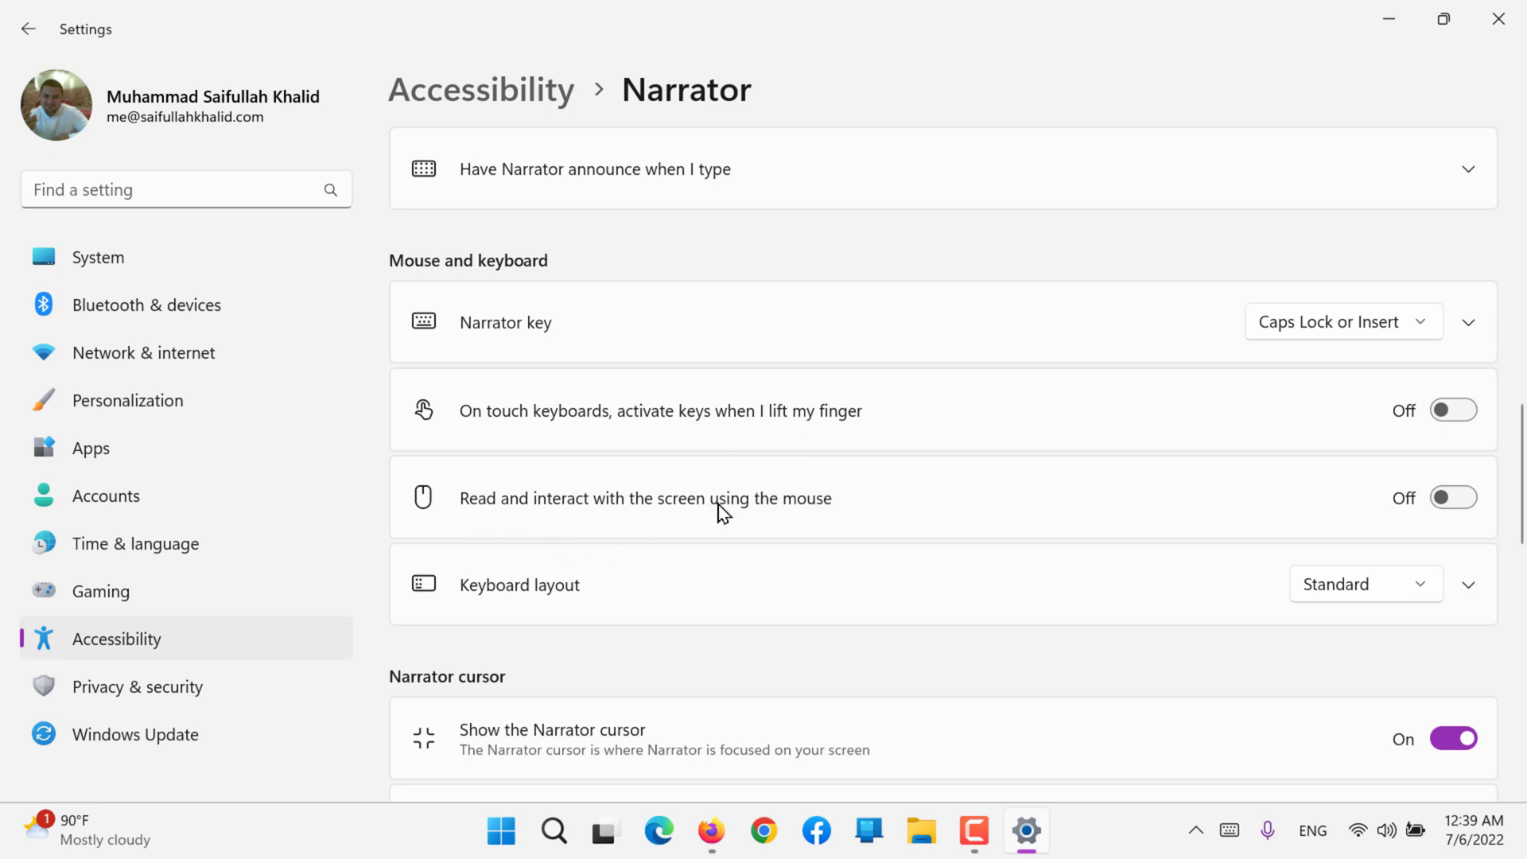
Step: View the available Narrator keyboard layout choices without changing the selection
{"action": "scroll", "coordinate": [722, 515], "scroll_direction": "down", "scroll_amount": 2}
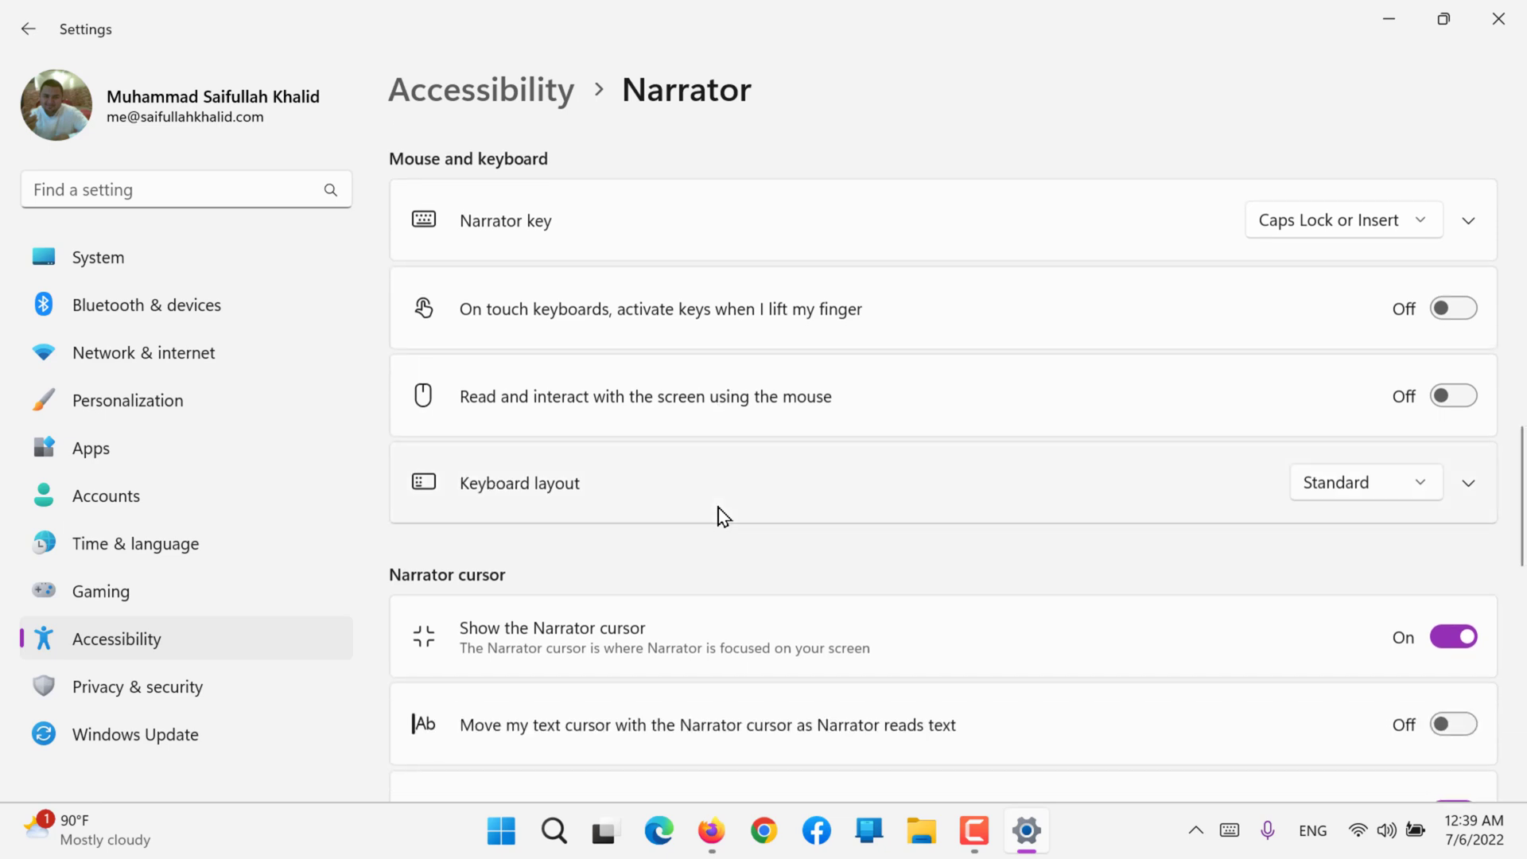
{"action": "left_click", "coordinate": [1329, 481]}
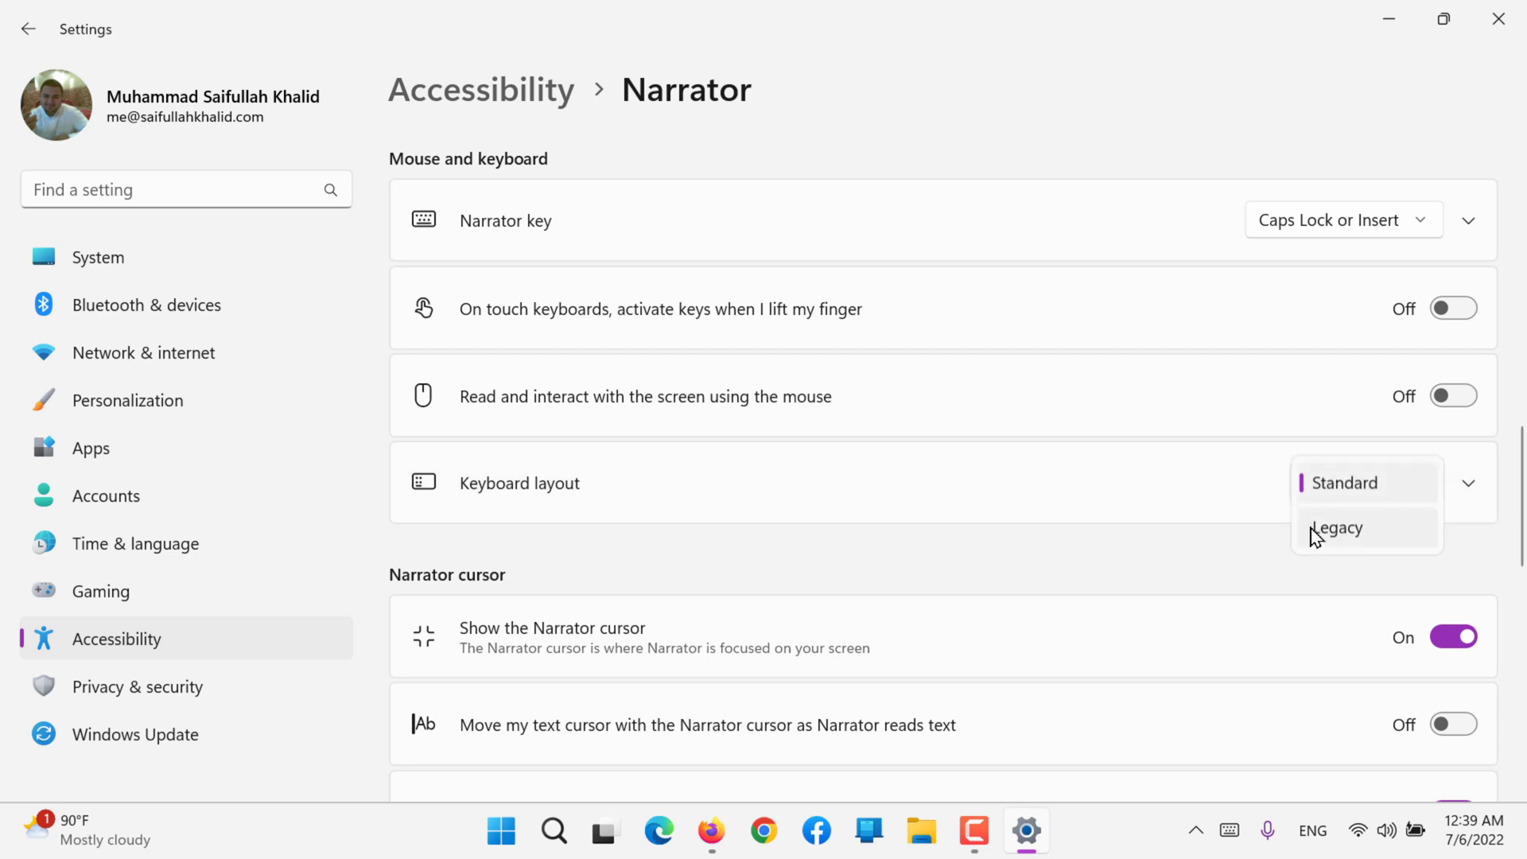
{"action": "left_click", "coordinate": [1066, 535]}
Step: Switch moving the text cursor with the Narrator cursor on and back off
{"action": "scroll", "coordinate": [1069, 541], "scroll_direction": "down", "scroll_amount": 1}
{"action": "scroll", "coordinate": [1071, 541], "scroll_direction": "down", "scroll_amount": 4}
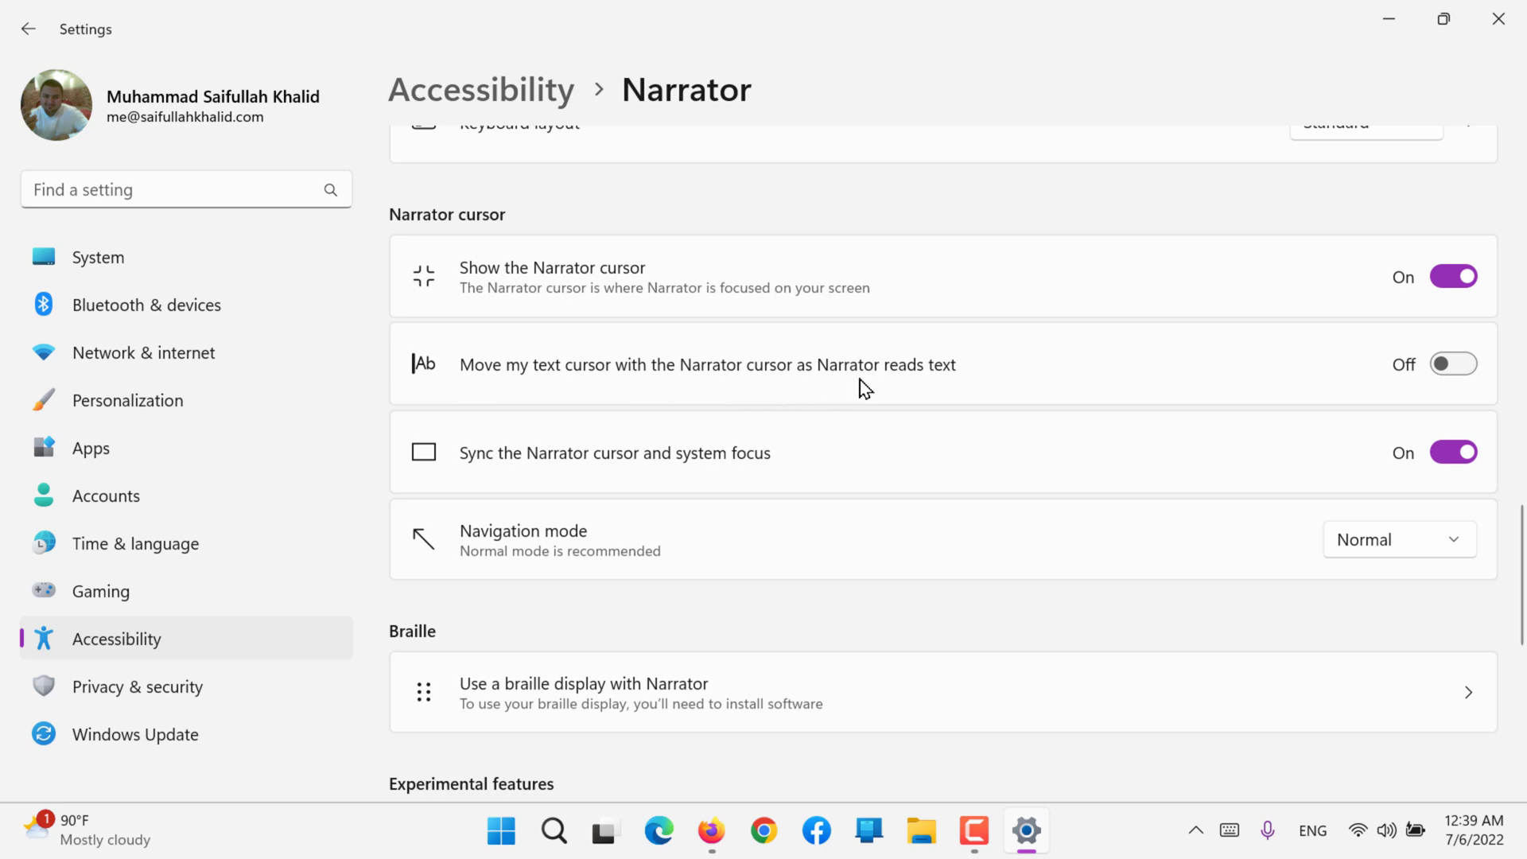
{"action": "left_click", "coordinate": [1450, 369]}
{"action": "left_click", "coordinate": [1451, 369]}
Step: Turn off braille in the settings for using a braille display with Narrator, and return to the Narrator settings
{"action": "scroll", "coordinate": [875, 521], "scroll_direction": "down", "scroll_amount": 3}
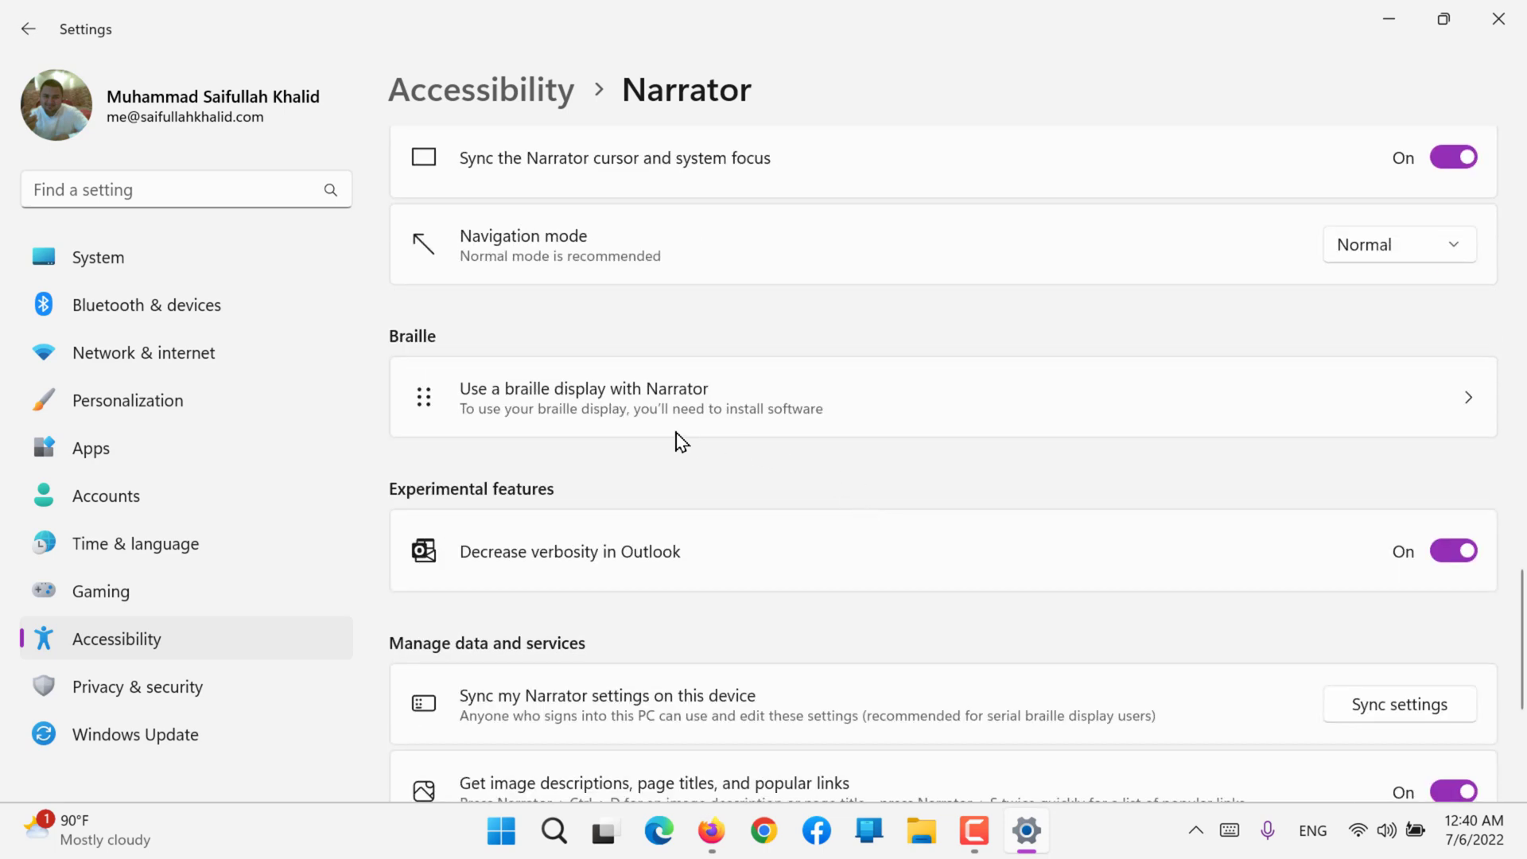
{"action": "left_click", "coordinate": [487, 410]}
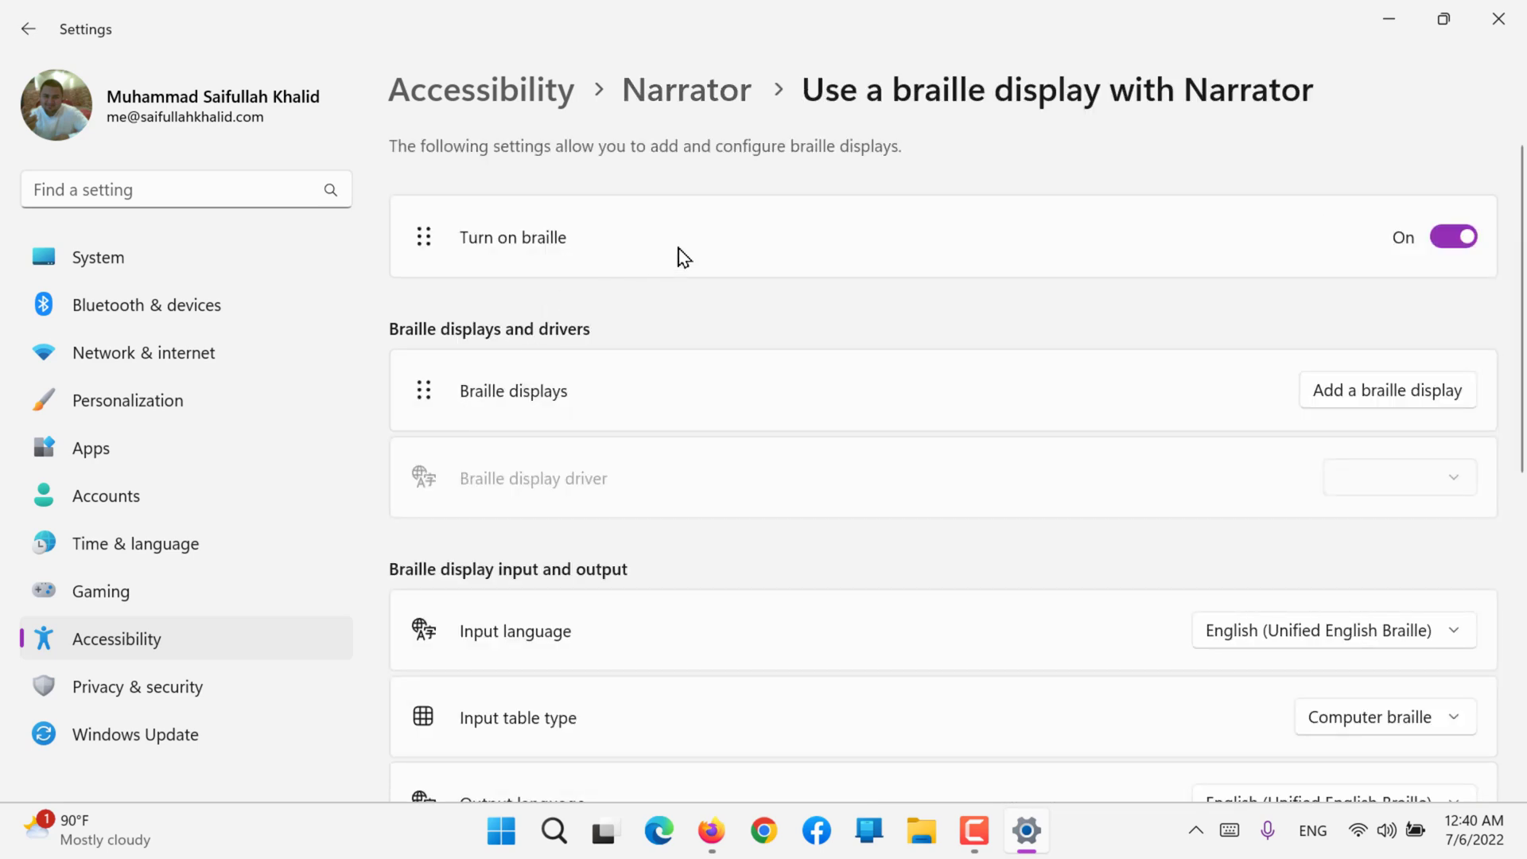
{"action": "left_click", "coordinate": [1453, 237]}
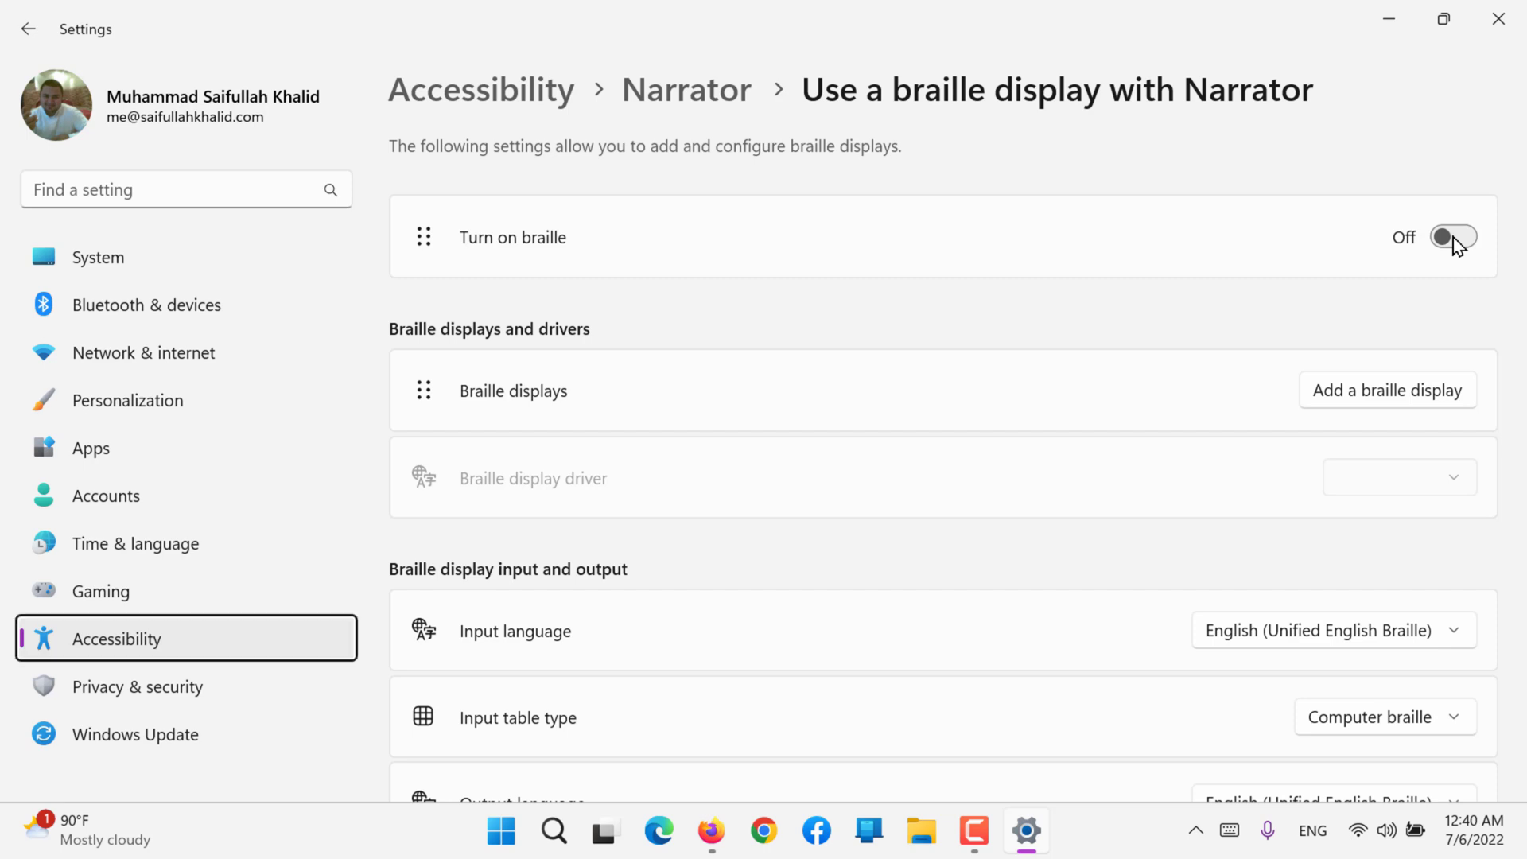
{"action": "left_click", "coordinate": [643, 99]}
Step: Sync the Narrator settings on this device under the data and services options
{"action": "scroll", "coordinate": [592, 413], "scroll_direction": "down", "scroll_amount": 5}
{"action": "scroll", "coordinate": [593, 413], "scroll_direction": "down", "scroll_amount": 3}
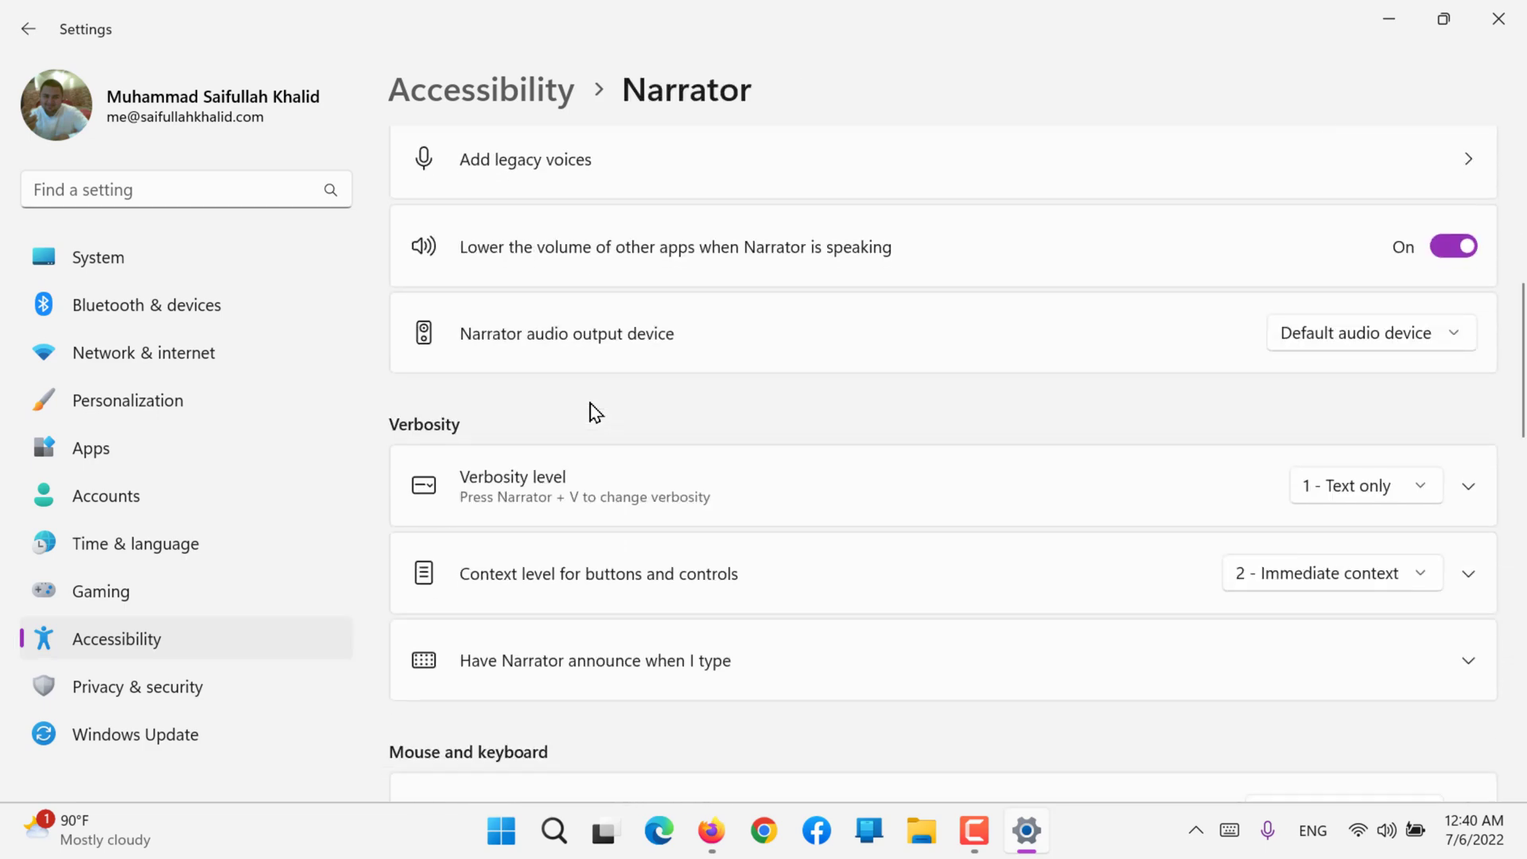
{"action": "scroll", "coordinate": [591, 410], "scroll_direction": "down", "scroll_amount": 7}
{"action": "scroll", "coordinate": [593, 413], "scroll_direction": "up", "scroll_amount": 4}
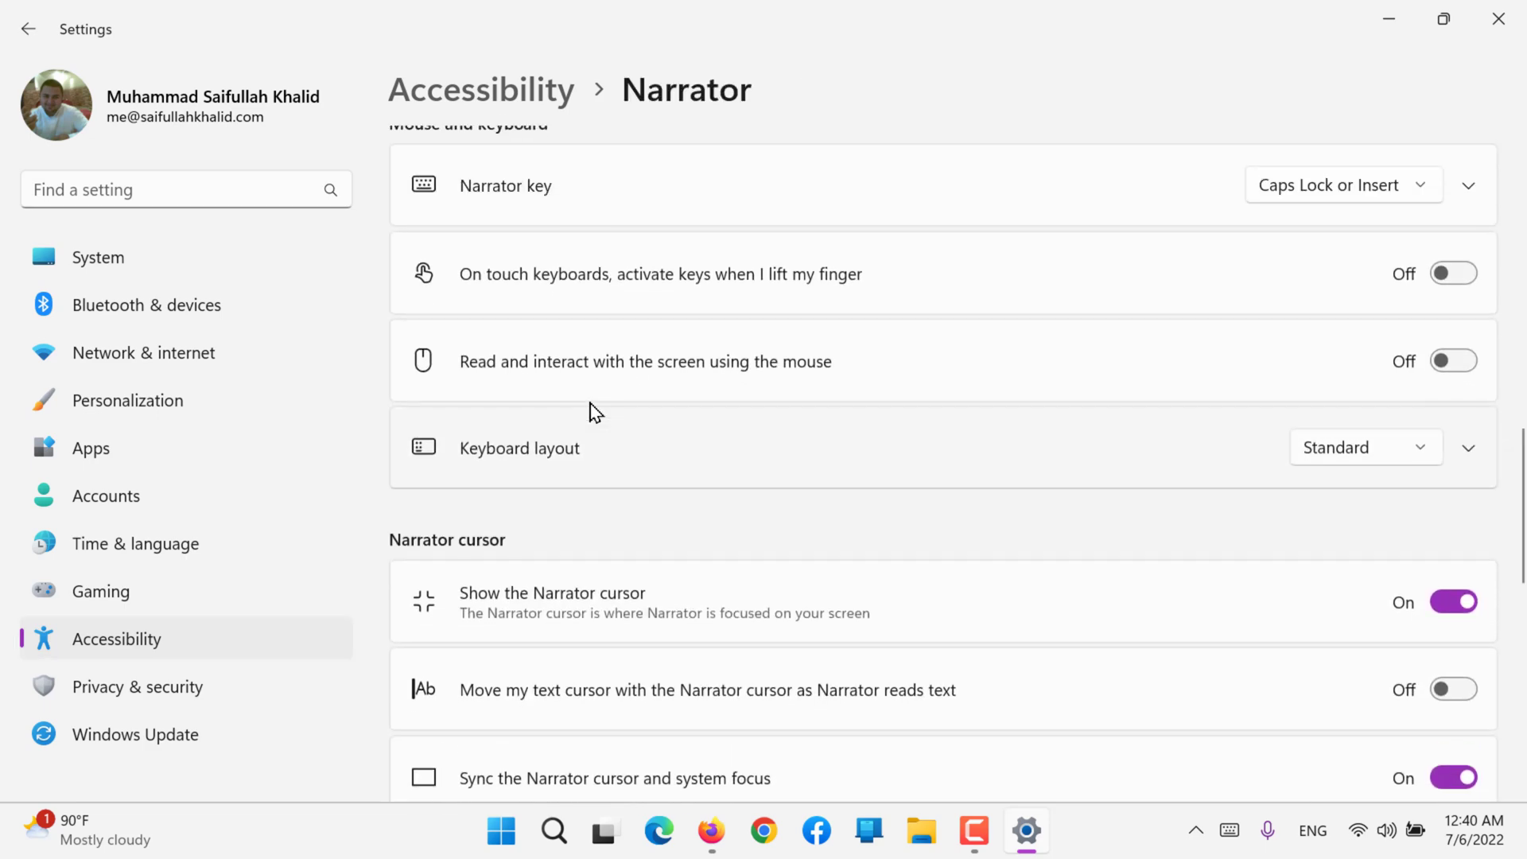
{"action": "scroll", "coordinate": [589, 409], "scroll_direction": "down", "scroll_amount": 12}
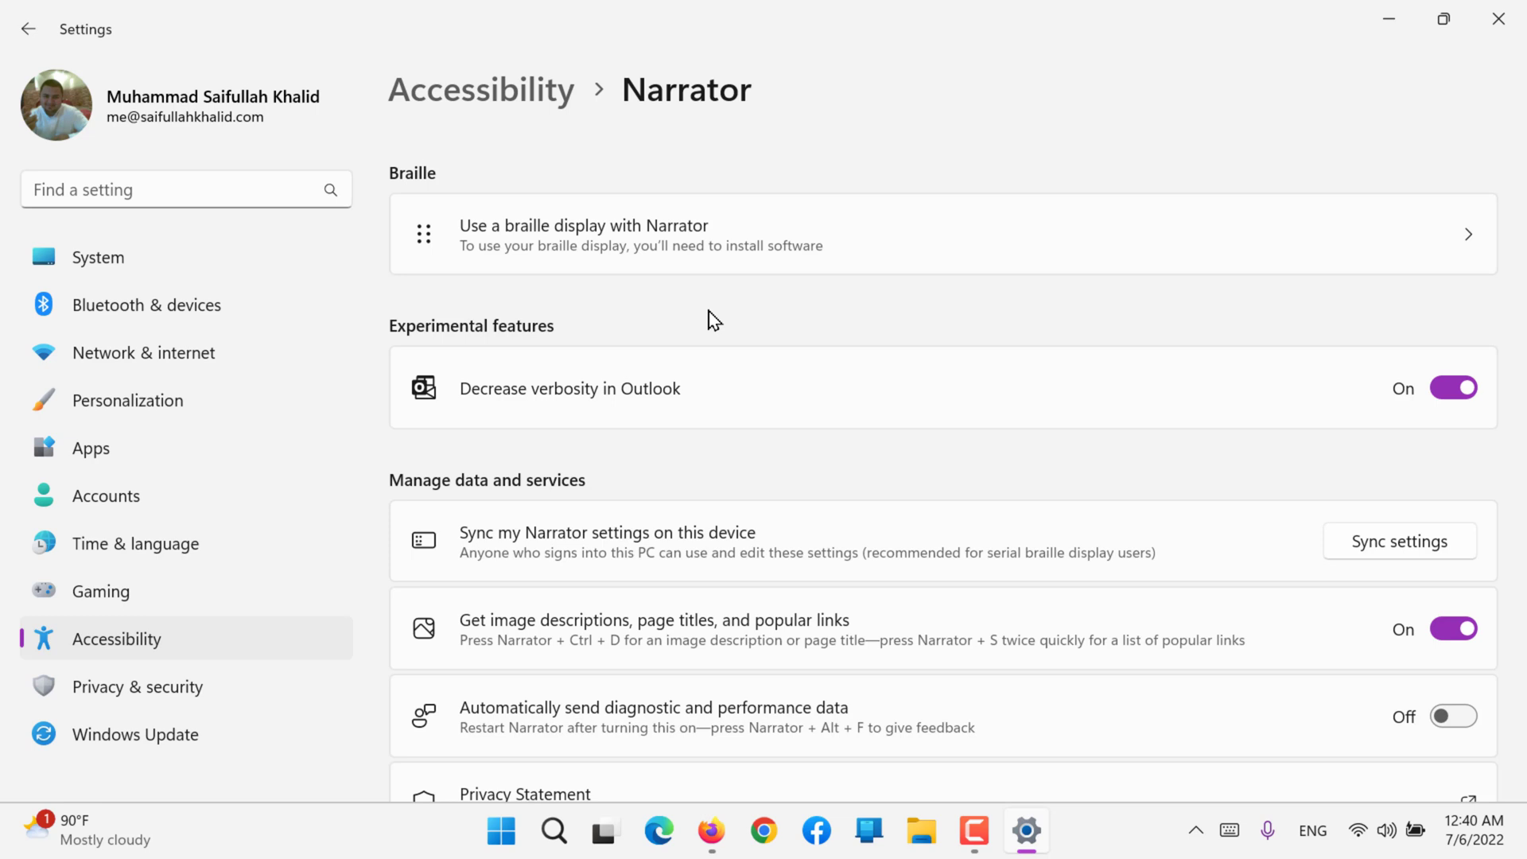
{"action": "scroll", "coordinate": [714, 320], "scroll_direction": "down", "scroll_amount": 2}
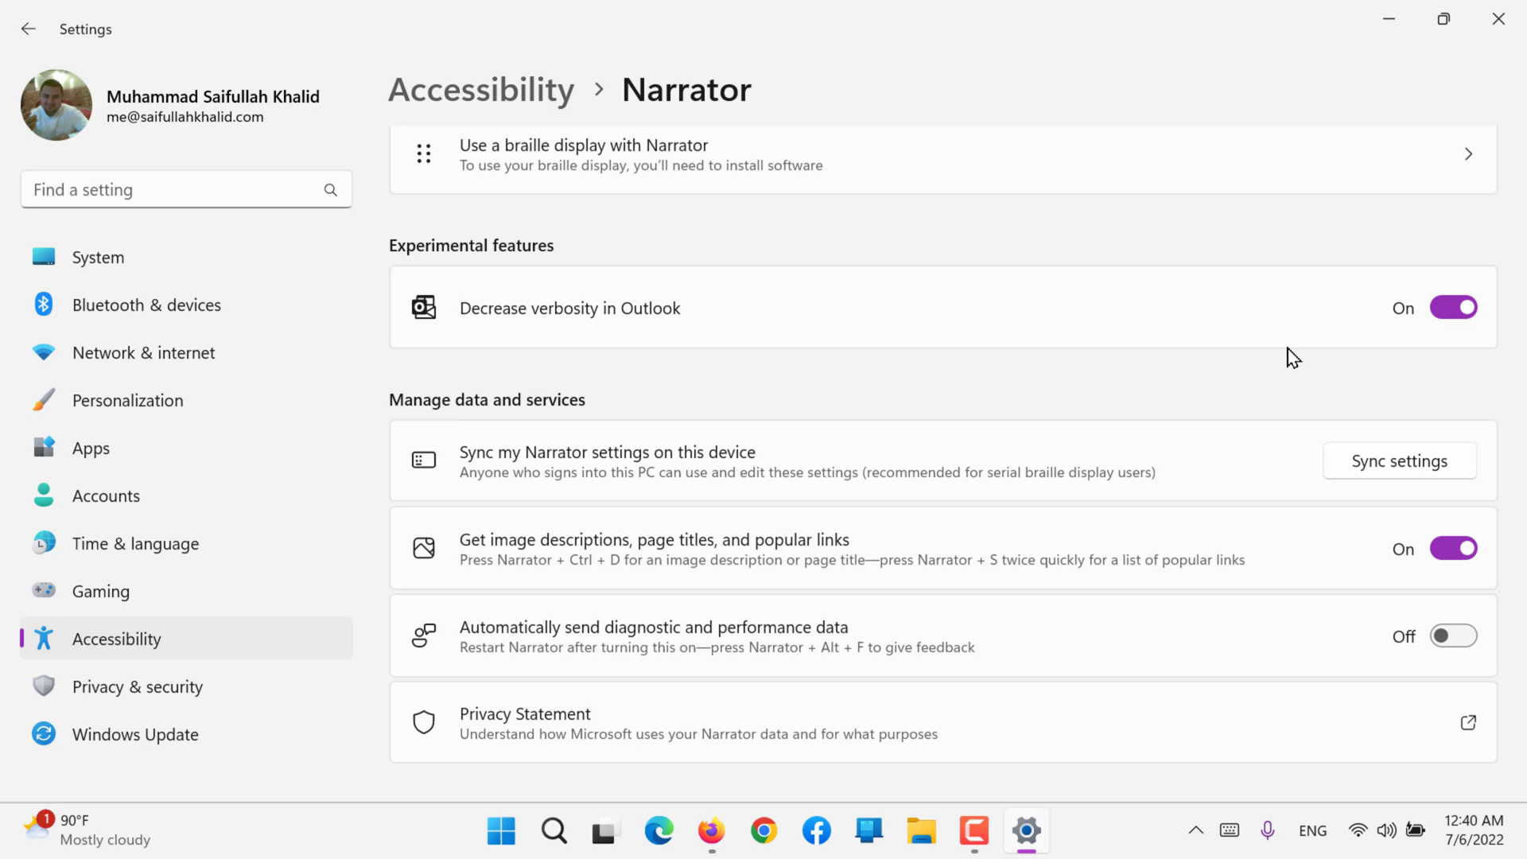
{"action": "scroll", "coordinate": [1293, 357], "scroll_direction": "down", "scroll_amount": 2}
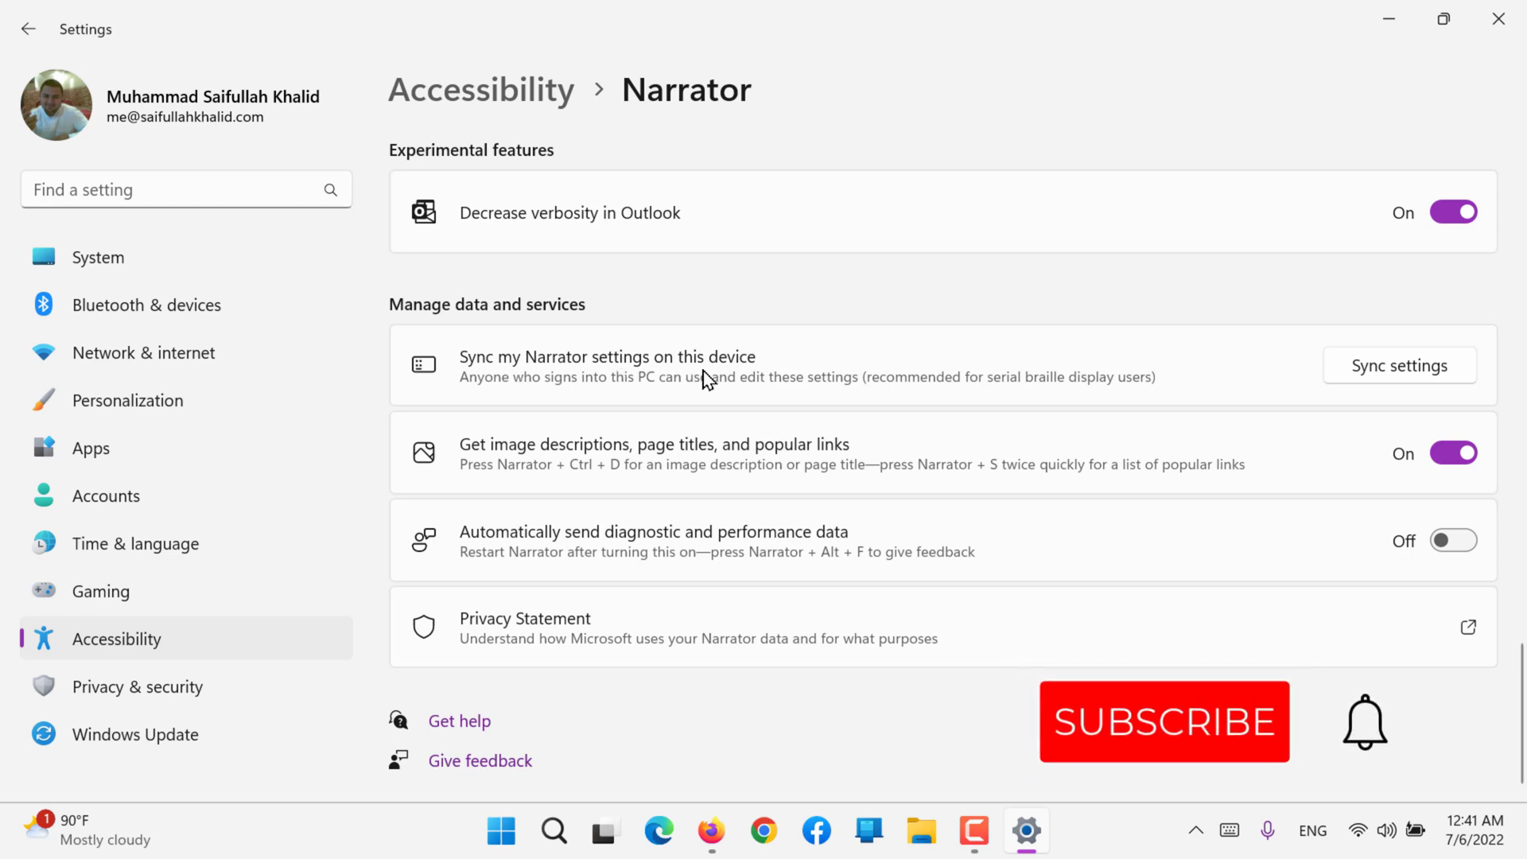
{"action": "left_click", "coordinate": [1398, 367]}
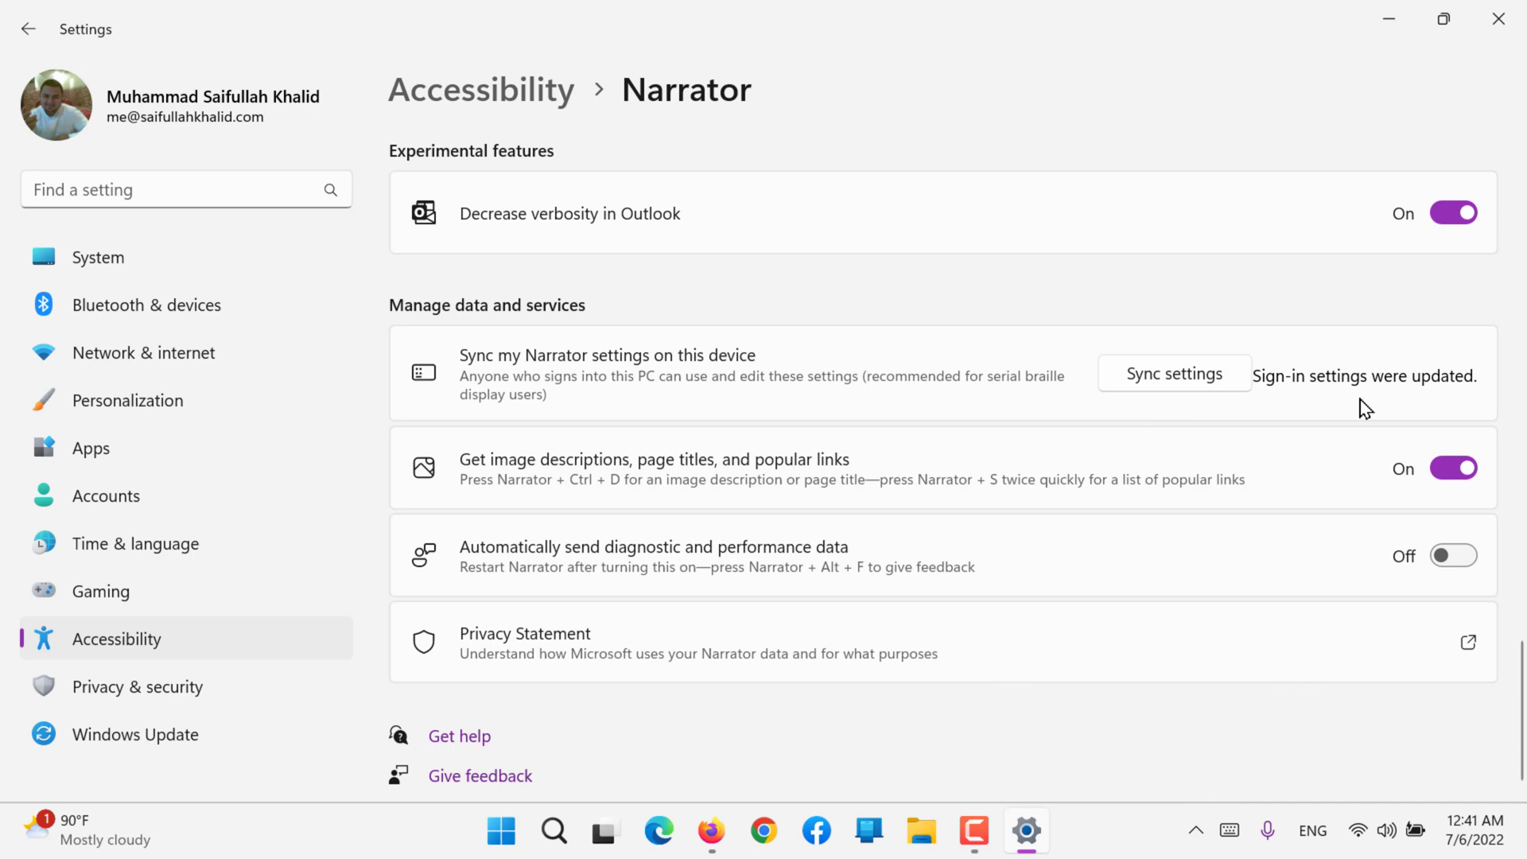
Step: Open the Privacy Statement for Narrator in the browser, look through it, and return to Settings by minimizing the browser
{"action": "scroll", "coordinate": [1361, 407], "scroll_direction": "down", "scroll_amount": 1}
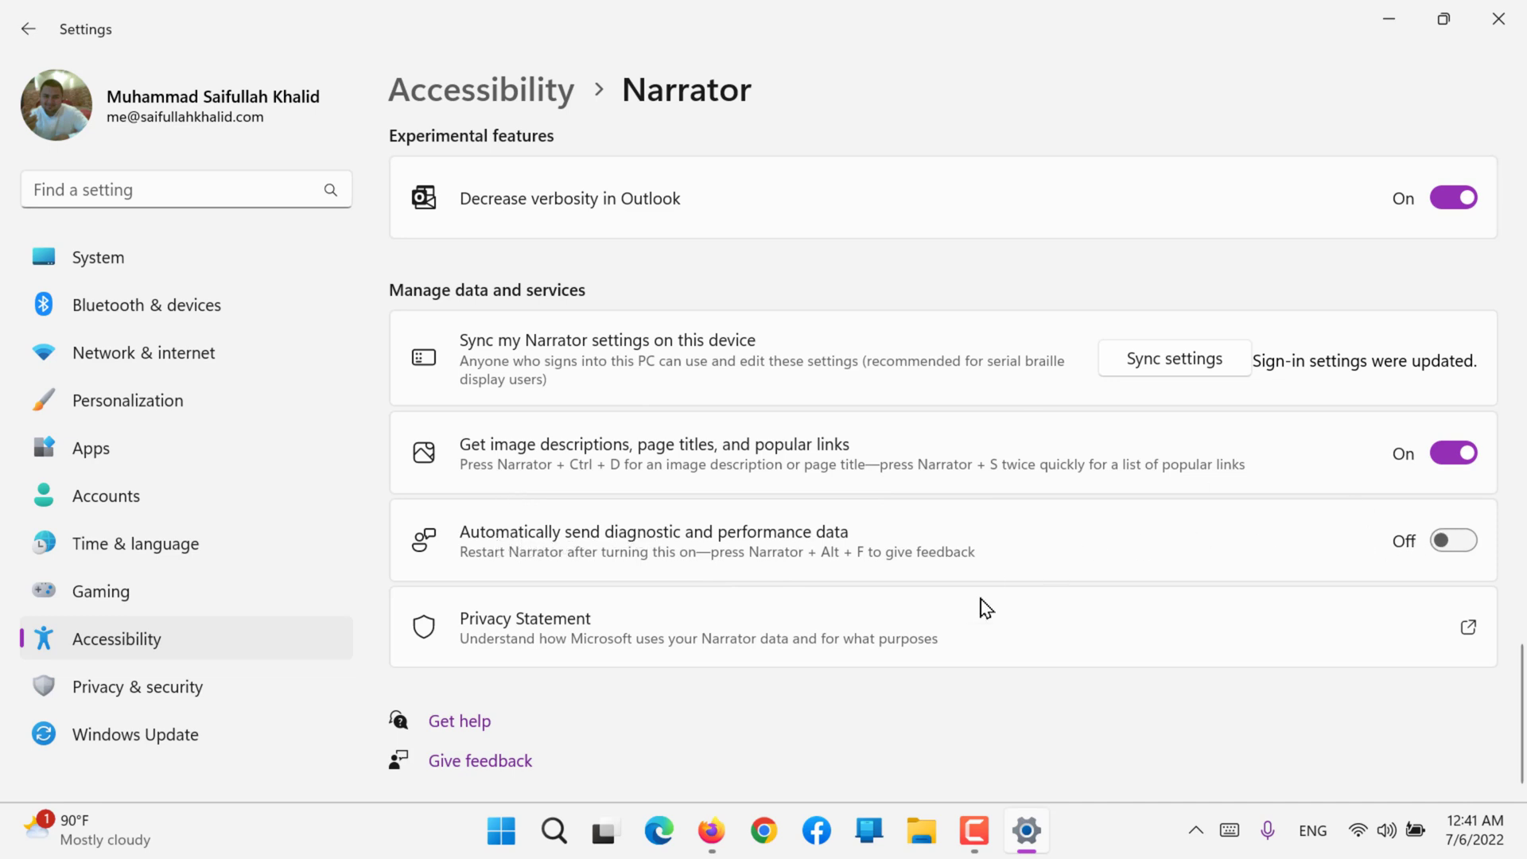
{"action": "left_click", "coordinate": [598, 622]}
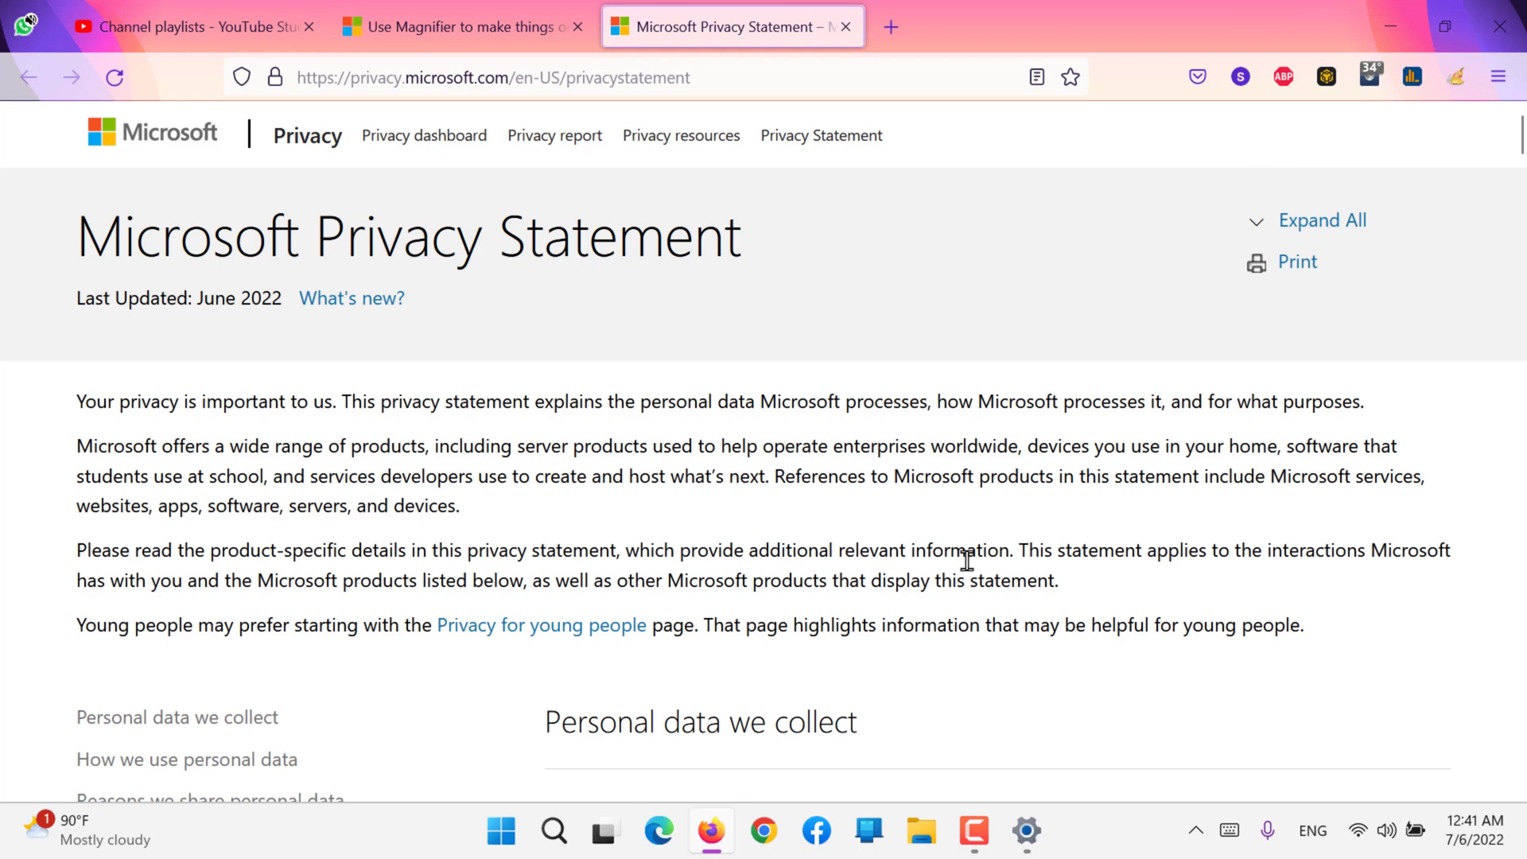
{"action": "scroll", "coordinate": [966, 559], "scroll_direction": "down", "scroll_amount": 6}
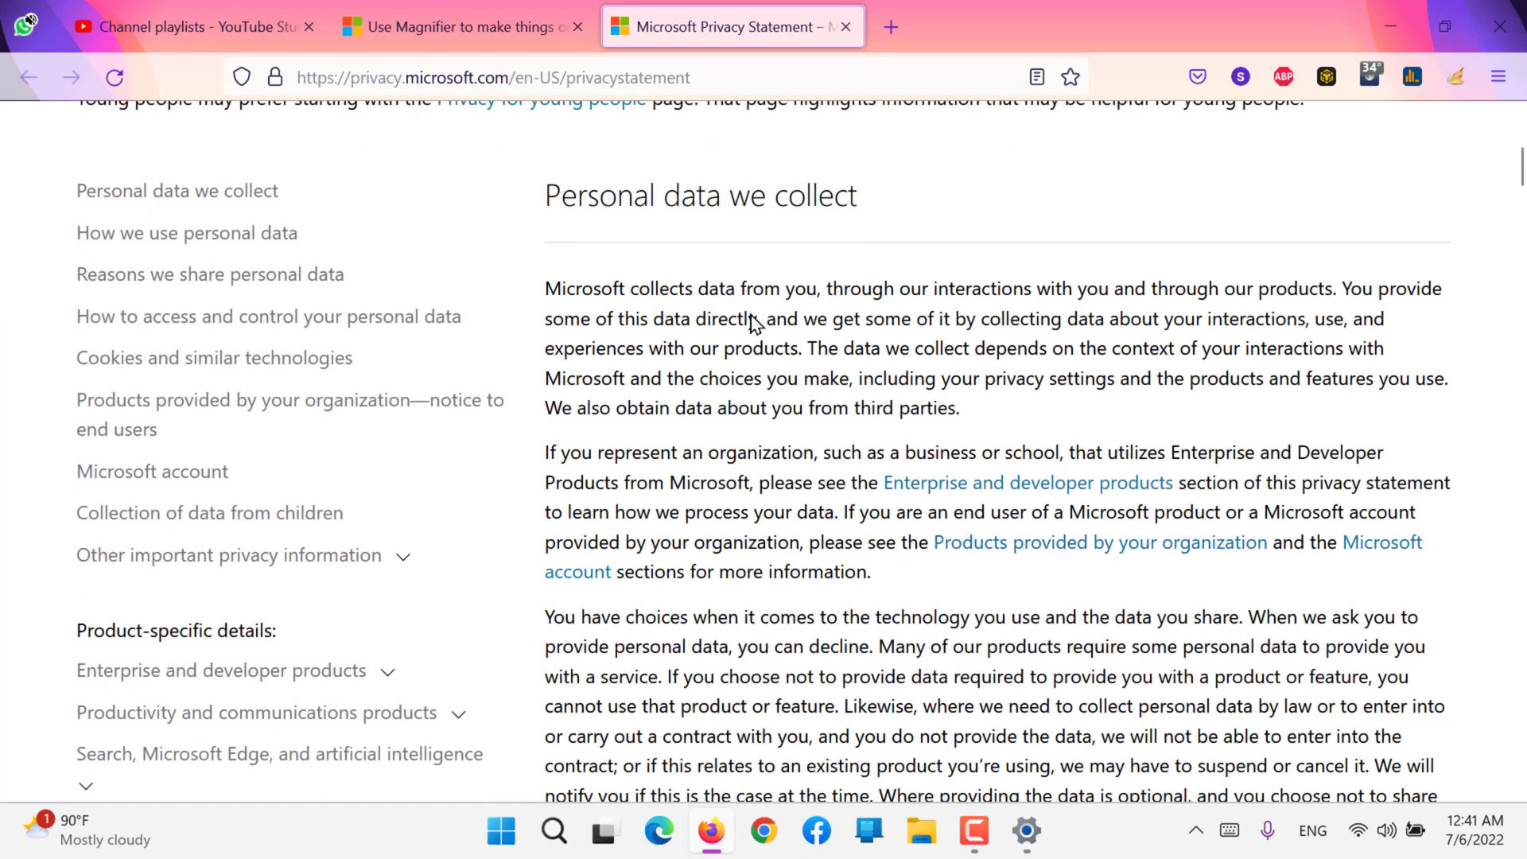
{"action": "scroll", "coordinate": [722, 453], "scroll_direction": "down", "scroll_amount": 12}
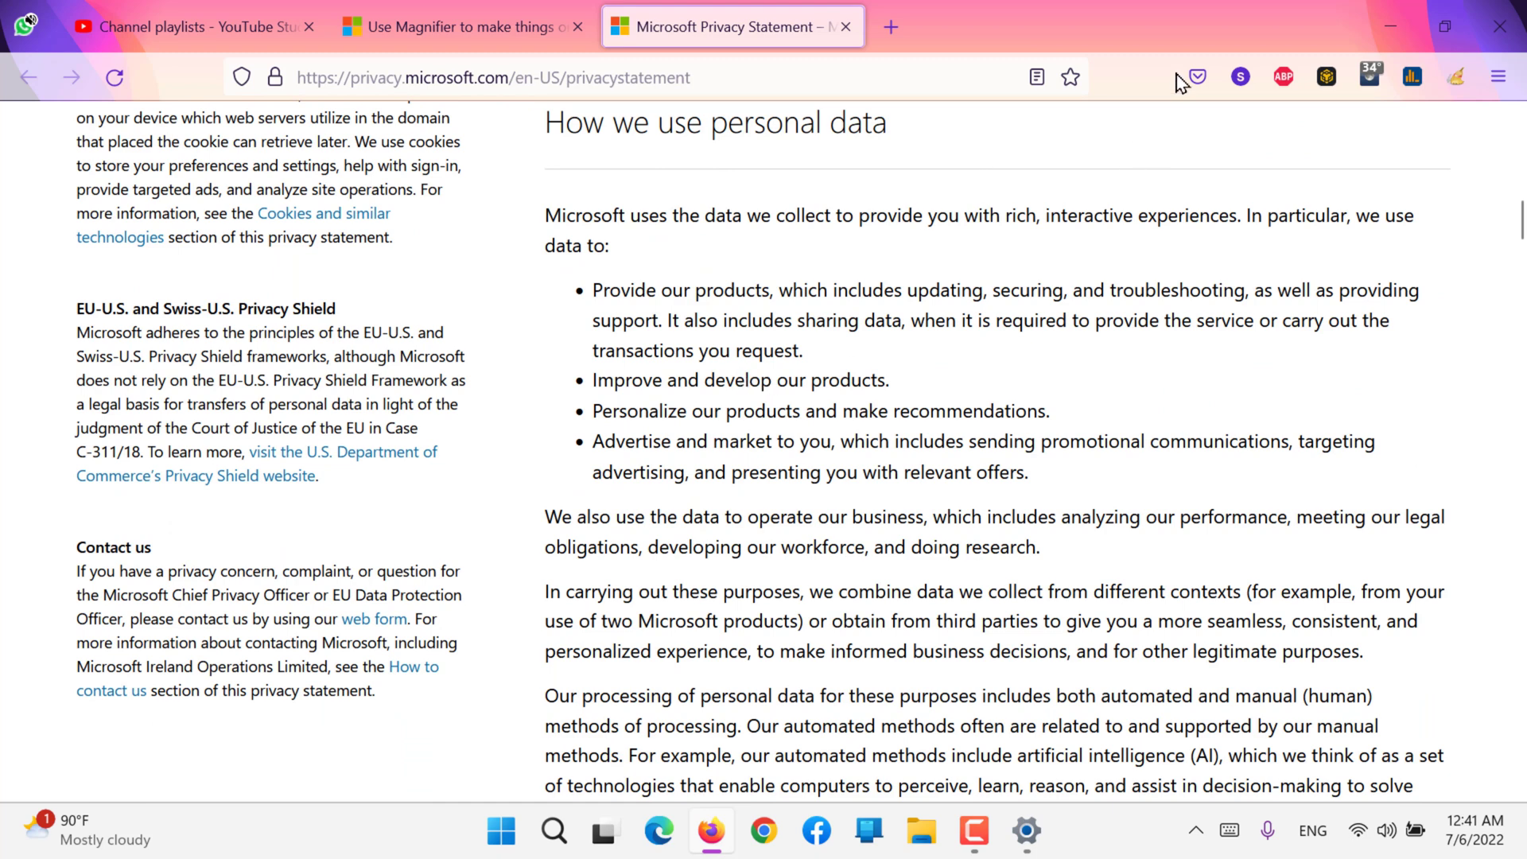
{"action": "left_click", "coordinate": [1390, 24]}
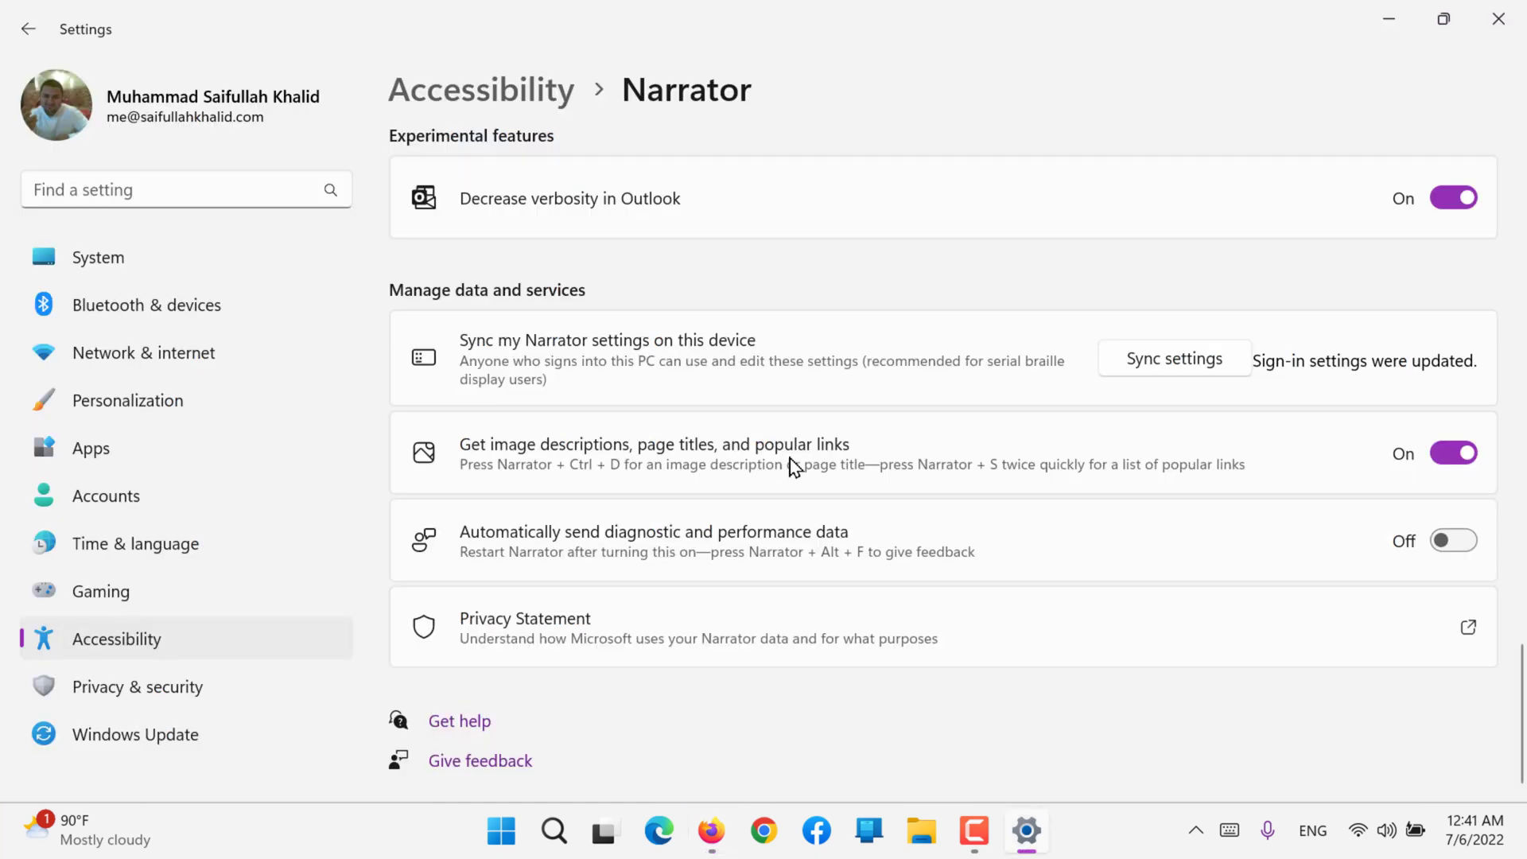
Step: Return to the main Accessibility page and look through its categories down to Hearing and Interaction
{"action": "left_click", "coordinate": [492, 102]}
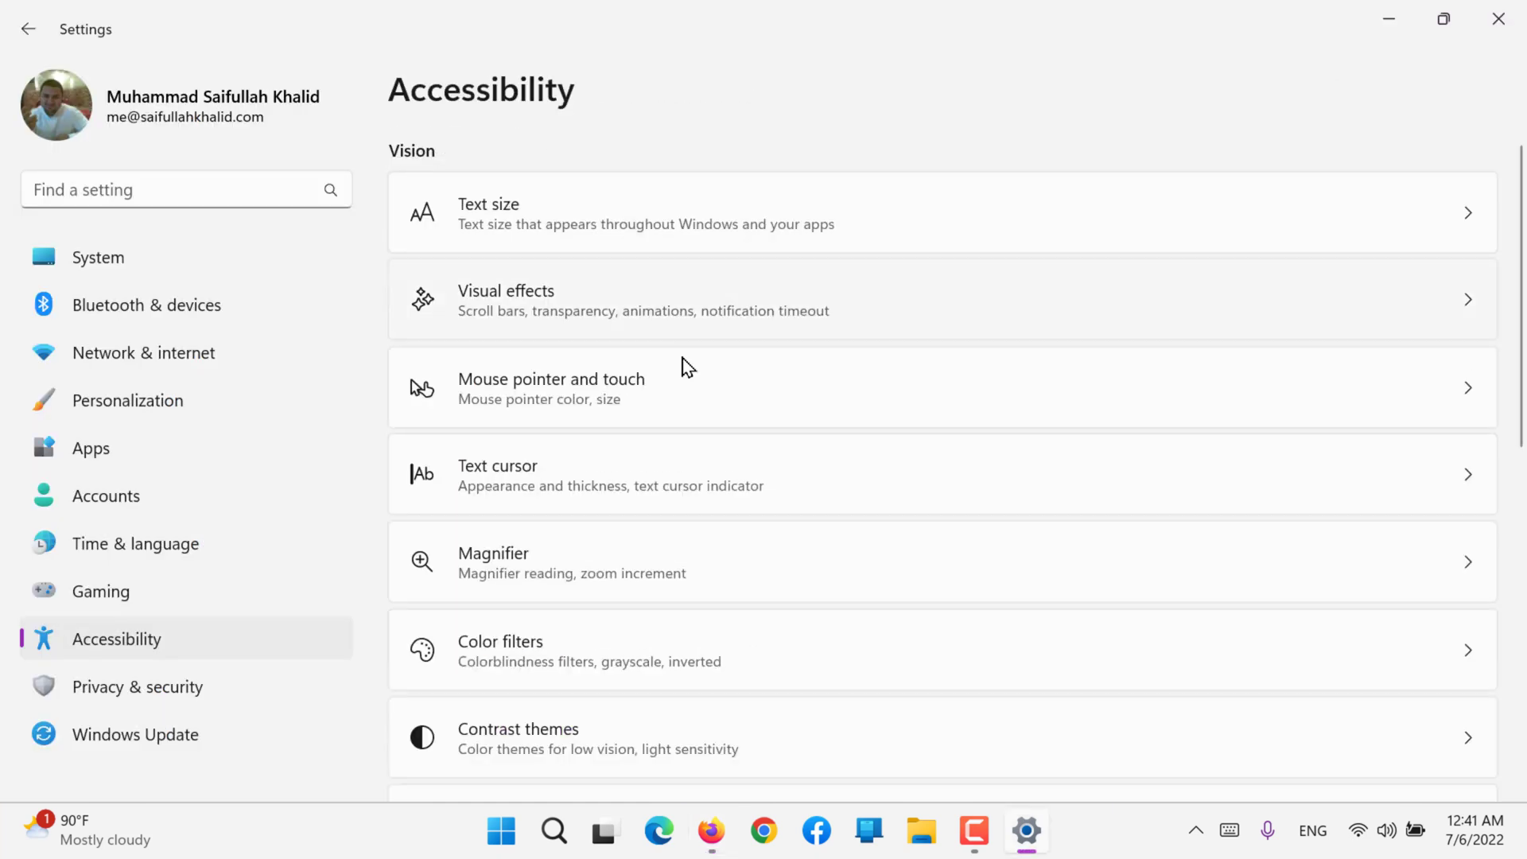
{"action": "scroll", "coordinate": [628, 522], "scroll_direction": "down", "scroll_amount": 4}
{"action": "scroll", "coordinate": [628, 521], "scroll_direction": "up", "scroll_amount": 4}
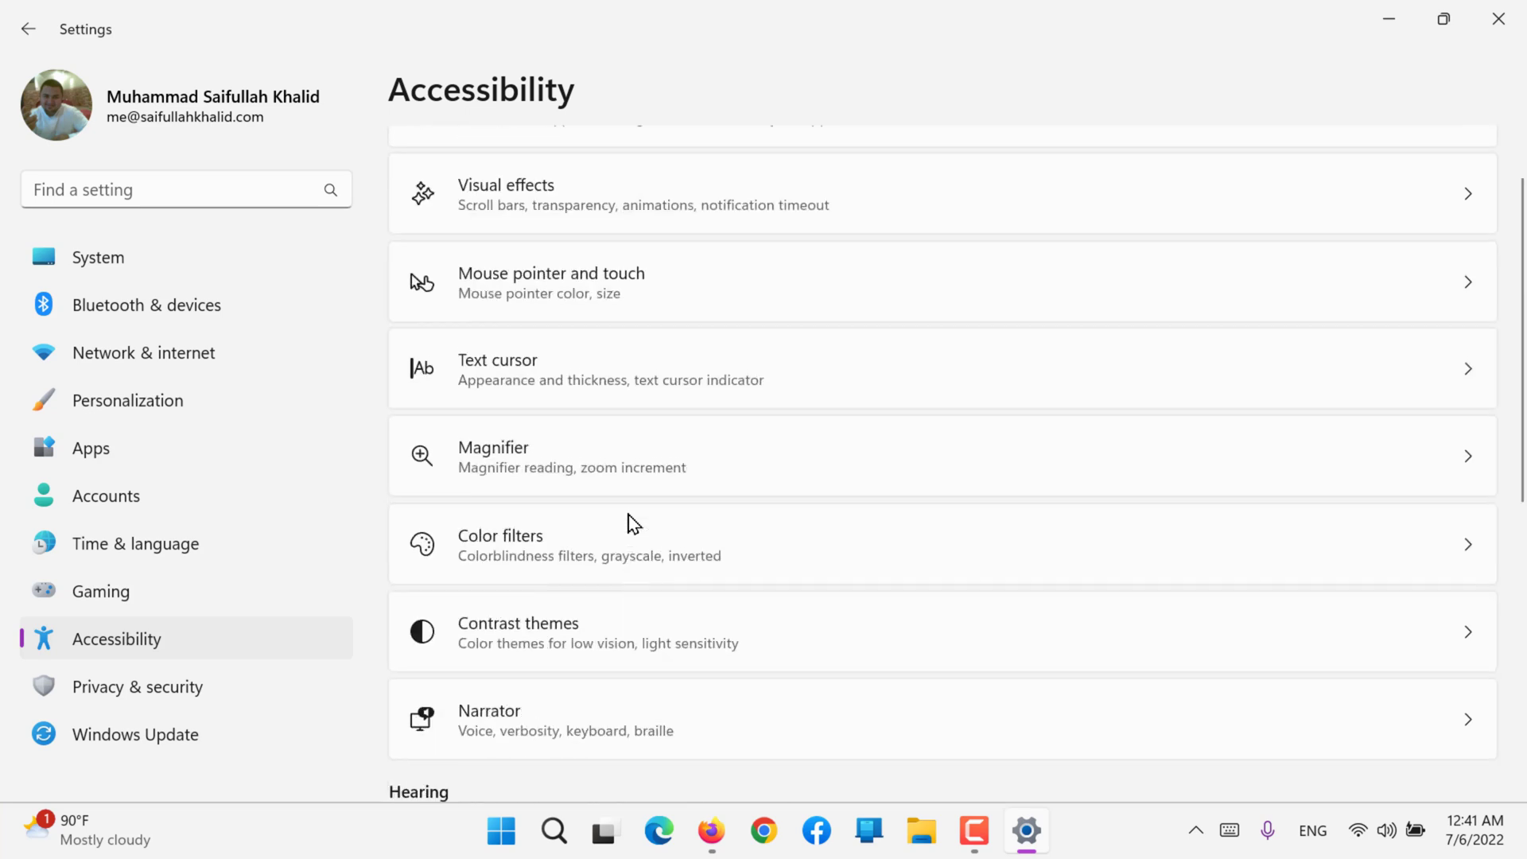
{"action": "scroll", "coordinate": [632, 524], "scroll_direction": "up", "scroll_amount": 1}
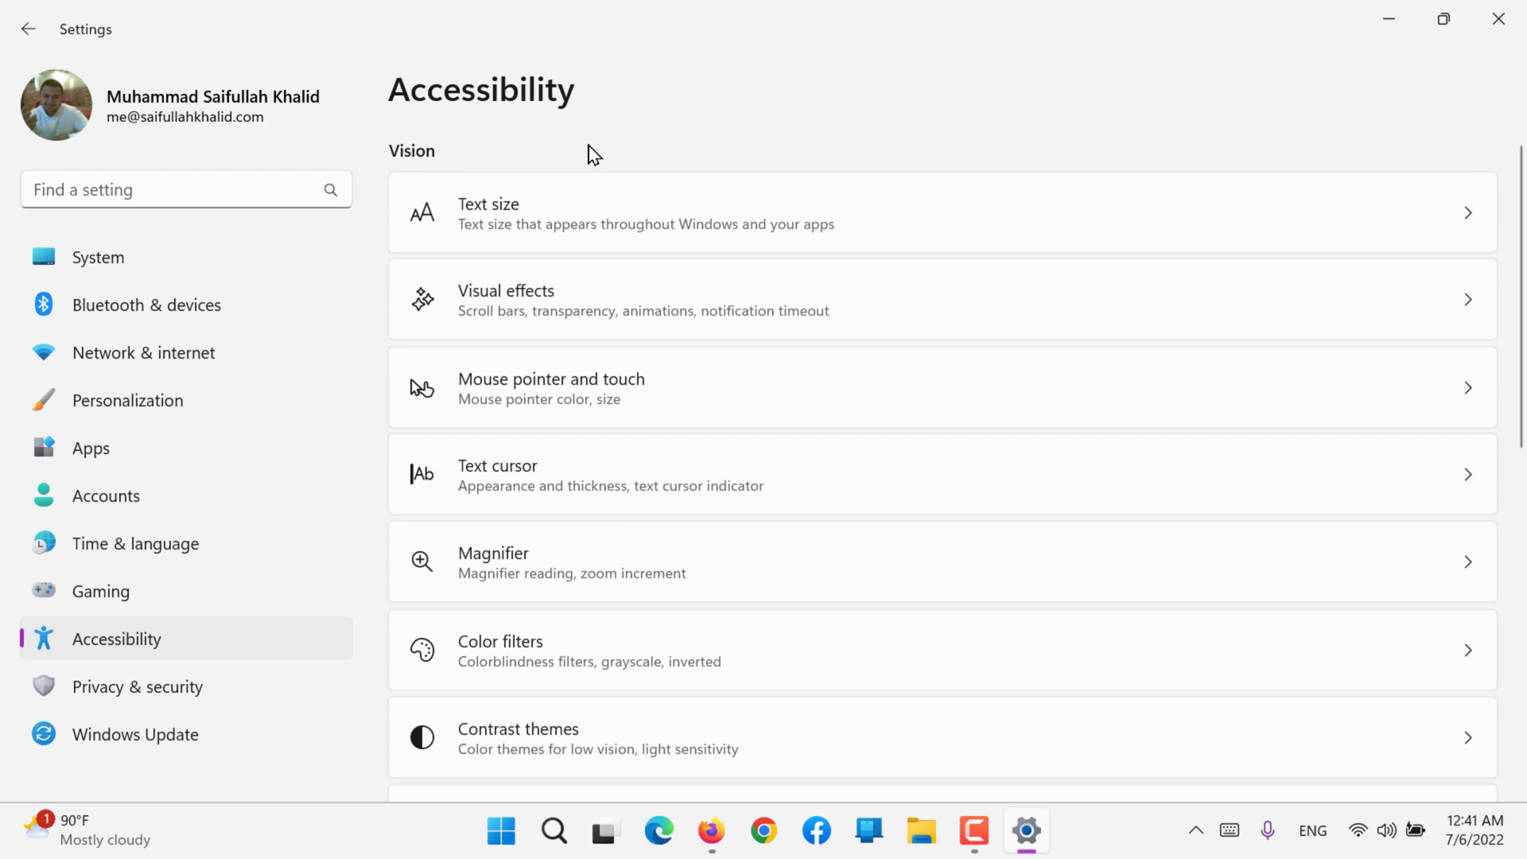
{"action": "scroll", "coordinate": [593, 155], "scroll_direction": "down", "scroll_amount": 5}
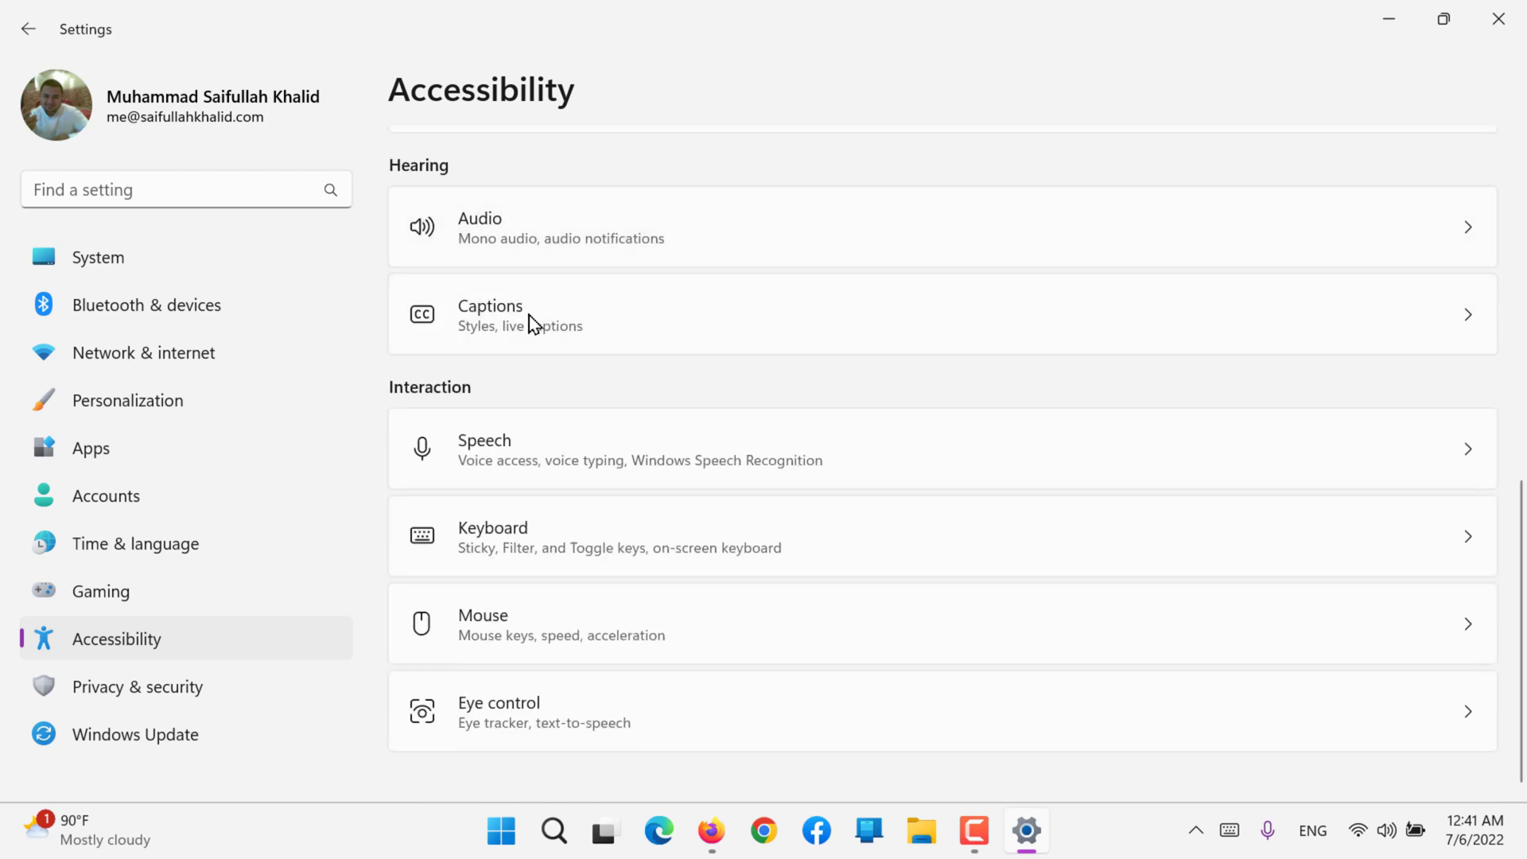